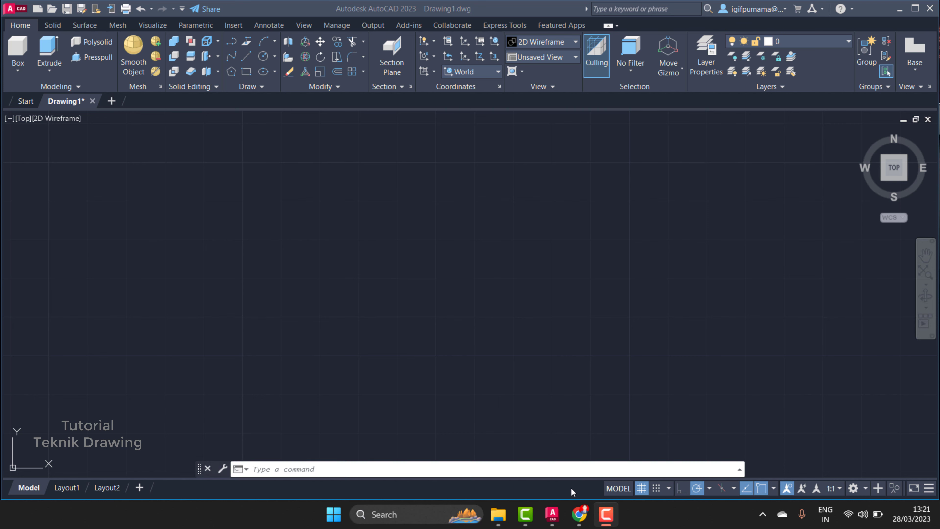
# Study the brass strap reference PDF, noting part number 20 and the R14 radius.
pyautogui.click(579, 515)
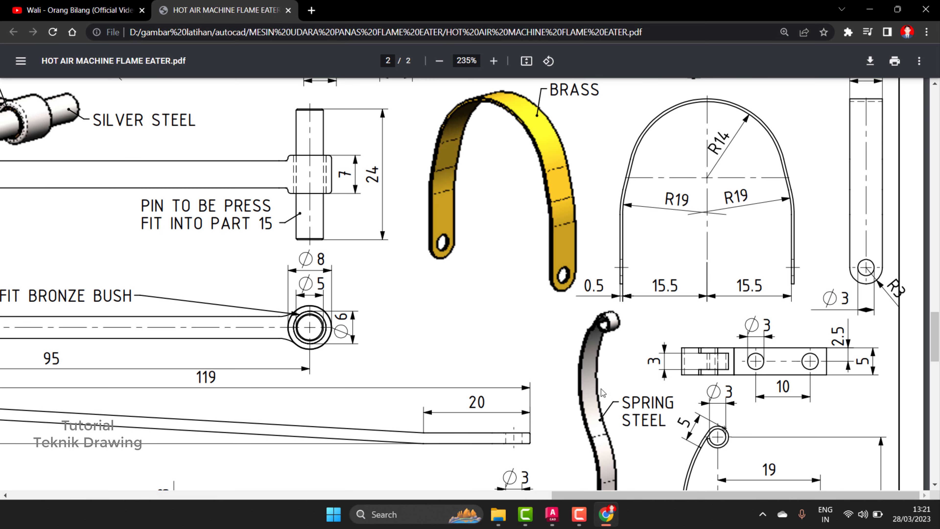
pyautogui.keyDown('ctrl'); pyautogui.scroll(-2, 577, 354); pyautogui.keyUp('ctrl')
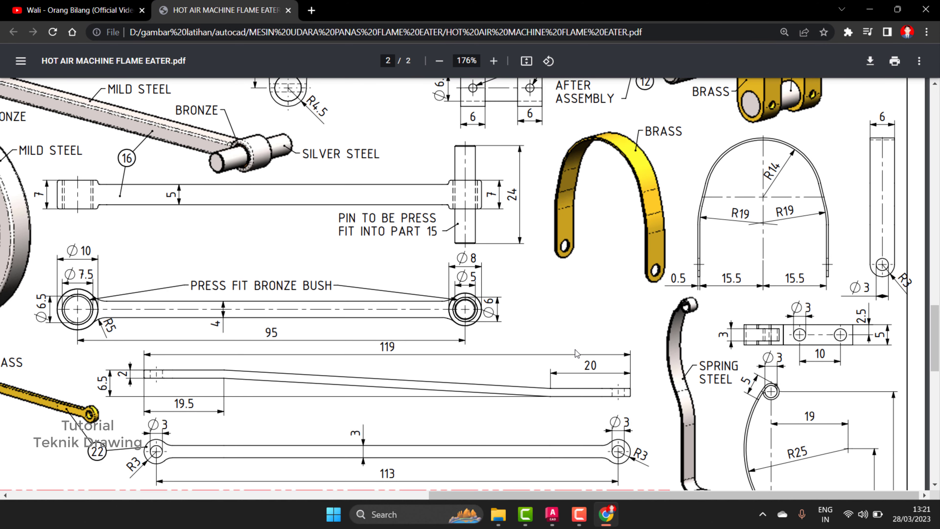
pyautogui.scroll(3, 575, 353)
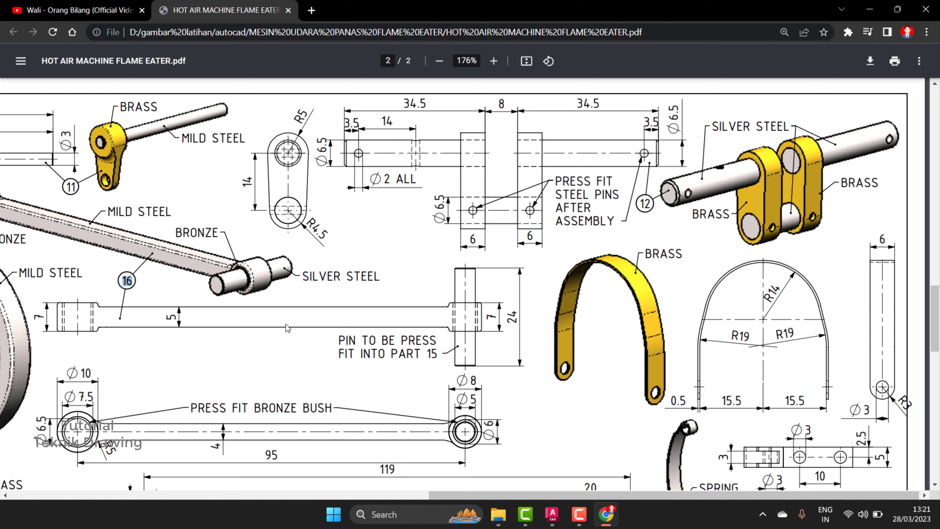
pyautogui.keyDown('ctrl'); pyautogui.scroll(-2, 285, 324); pyautogui.keyUp('ctrl')
pyautogui.keyDown('ctrl'); pyautogui.scroll(-1, 286, 324); pyautogui.keyUp('ctrl')
pyautogui.scroll(3, 592, 235)
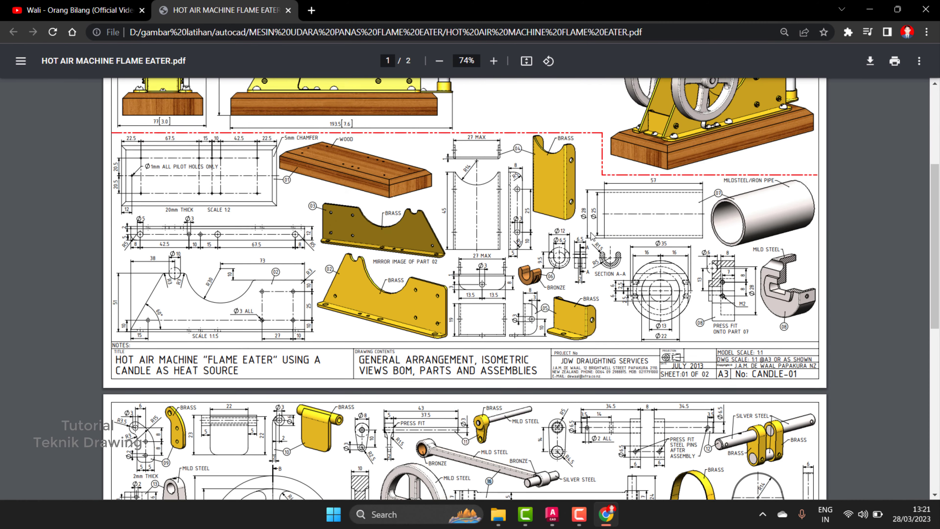
pyautogui.scroll(3, 592, 234)
pyautogui.scroll(2, 651, 168)
pyautogui.keyDown('ctrl'); pyautogui.scroll(2, 744, 153); pyautogui.keyUp('ctrl')
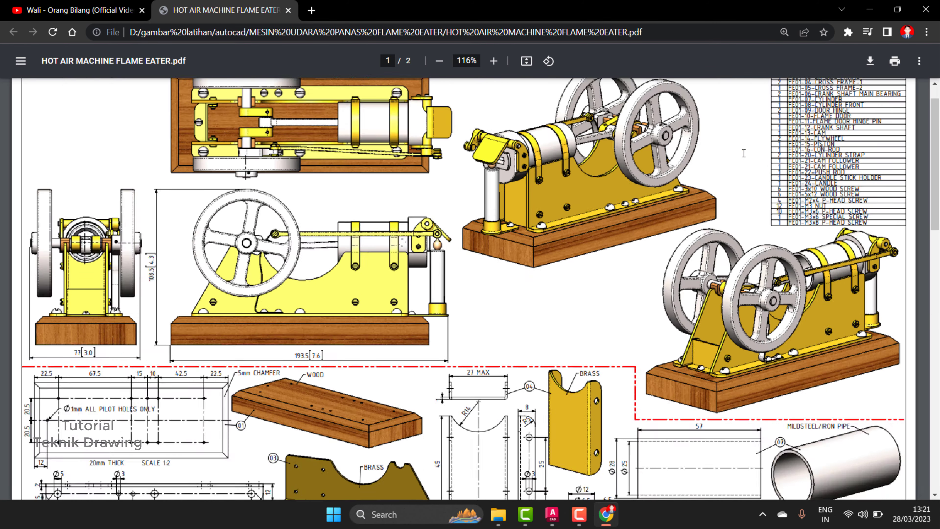
pyautogui.keyDown('ctrl'); pyautogui.scroll(1, 744, 153); pyautogui.keyUp('ctrl')
pyautogui.keyDown('ctrl'); pyautogui.scroll(2, 847, 138); pyautogui.keyUp('ctrl')
pyautogui.keyDown('ctrl'); pyautogui.scroll(2, 848, 139); pyautogui.keyUp('ctrl')
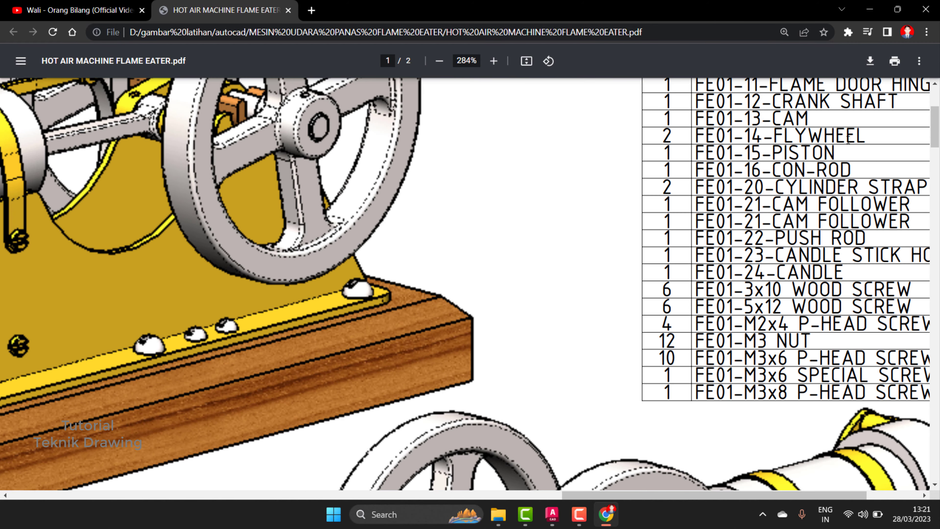
pyautogui.scroll(2, 848, 138)
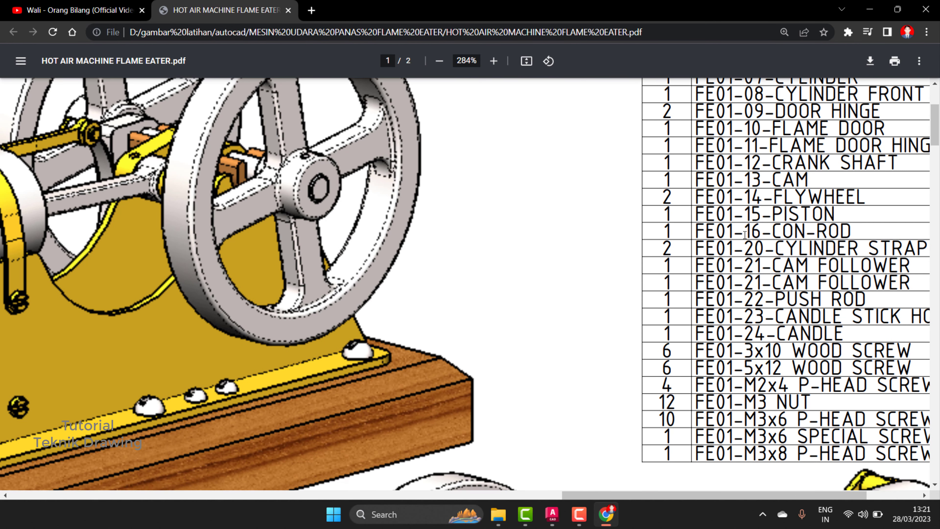
pyautogui.doubleClick(751, 247)
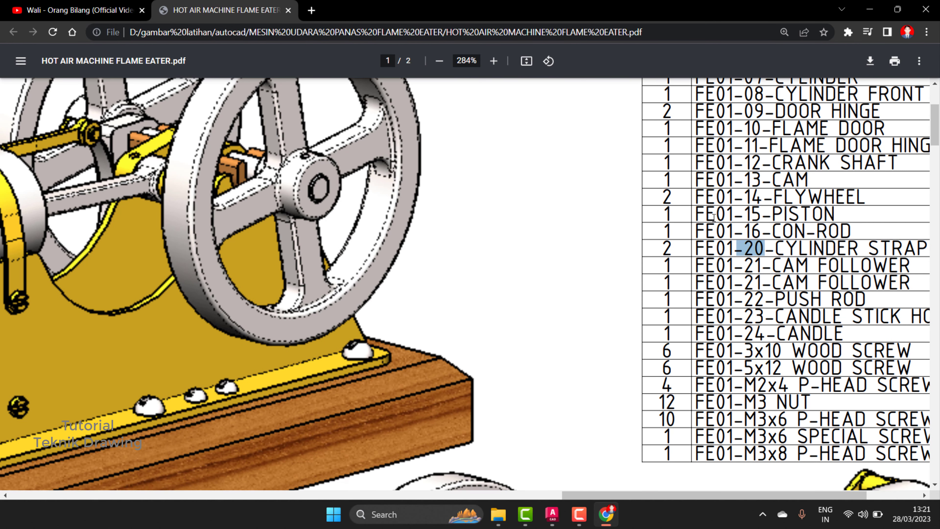
pyautogui.keyDown('ctrl'); pyautogui.scroll(-3, 713, 217); pyautogui.keyUp('ctrl')
pyautogui.keyDown('ctrl'); pyautogui.scroll(-2, 656, 156); pyautogui.keyUp('ctrl')
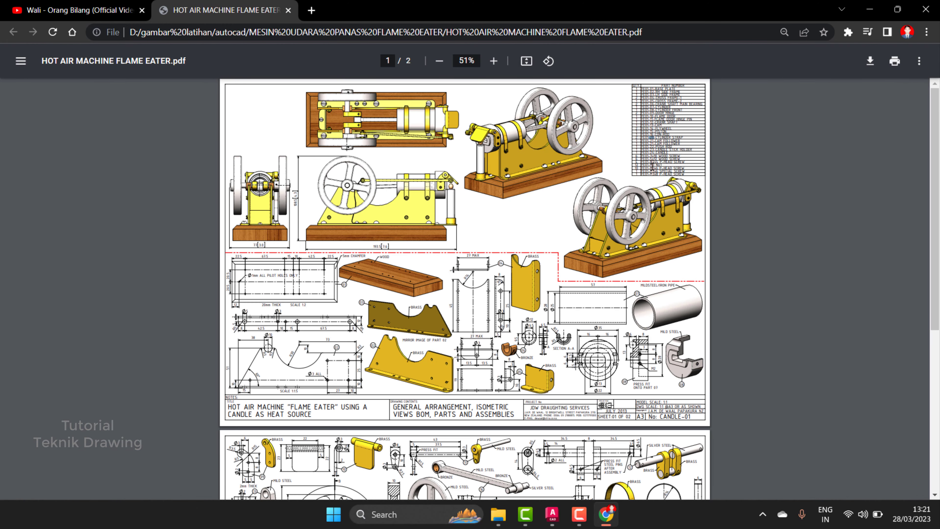
pyautogui.scroll(-3, 652, 167)
pyautogui.scroll(-3, 655, 263)
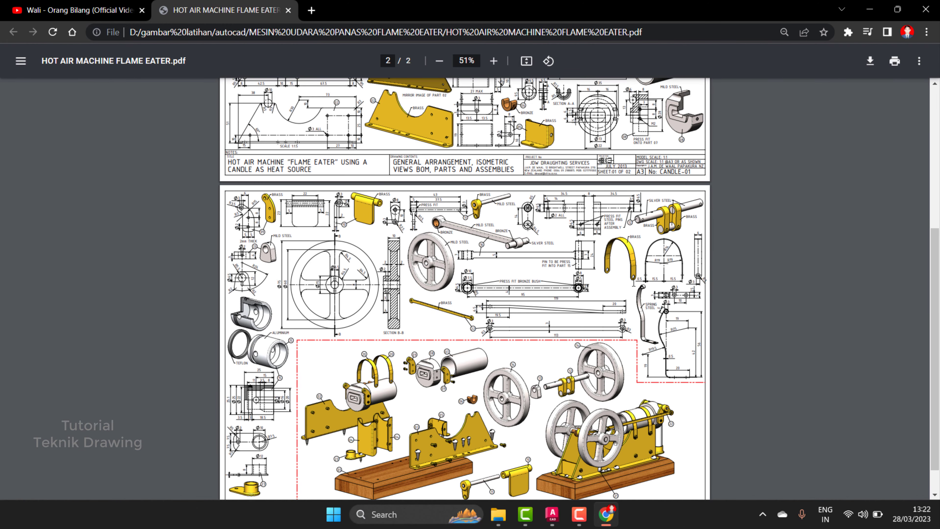
pyautogui.keyDown('ctrl'); pyautogui.scroll(2, 563, 276); pyautogui.keyUp('ctrl')
pyautogui.keyDown('ctrl'); pyautogui.scroll(2, 563, 276); pyautogui.keyUp('ctrl')
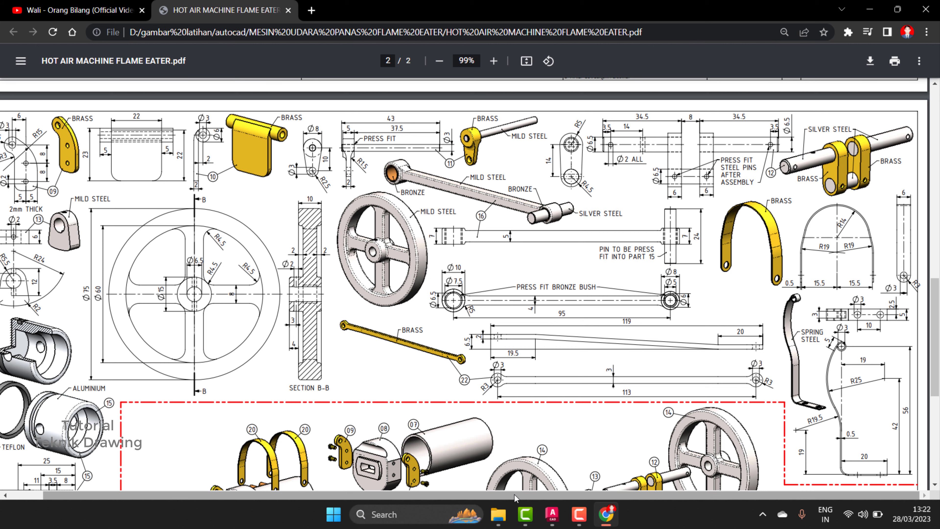
pyautogui.keyDown('ctrl'); pyautogui.scroll(3, 784, 230); pyautogui.keyUp('ctrl')
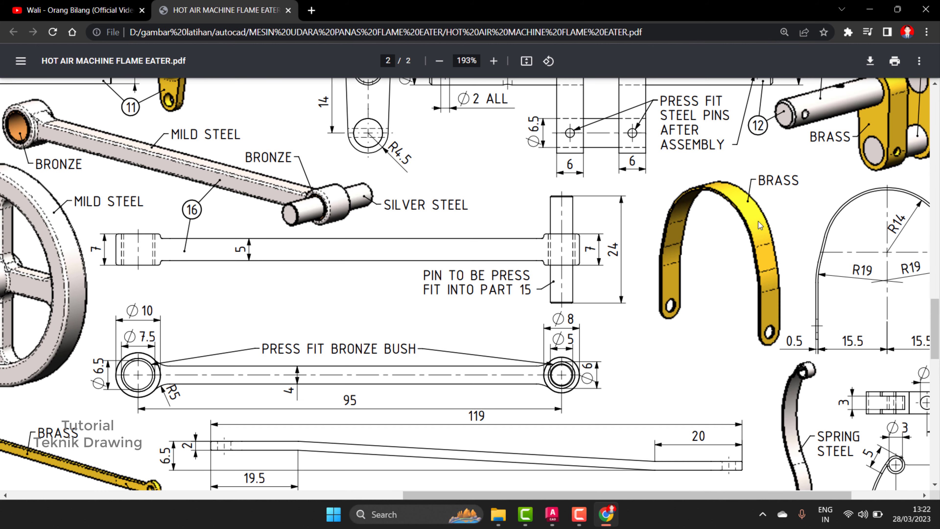
pyautogui.moveTo(587, 495); pyautogui.dragTo(655, 495)
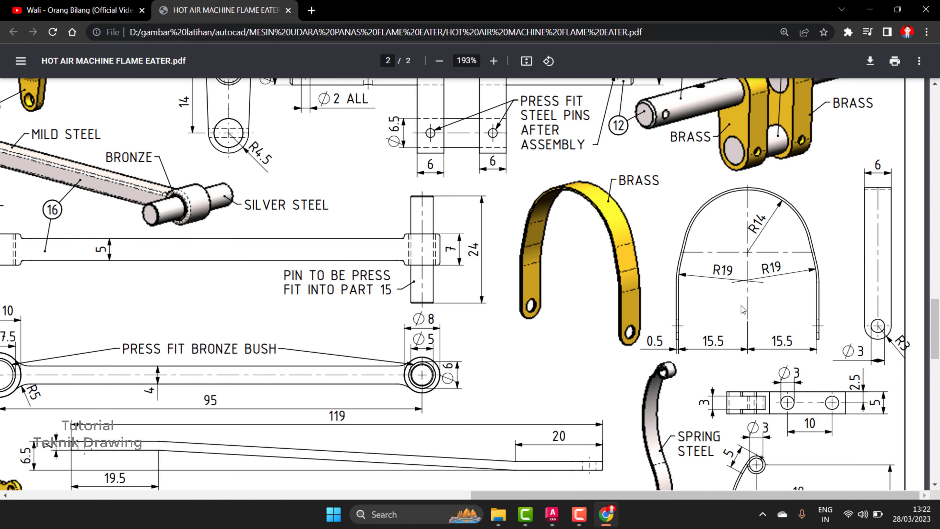
pyautogui.keyDown('ctrl'); pyautogui.scroll(2, 741, 306); pyautogui.keyUp('ctrl')
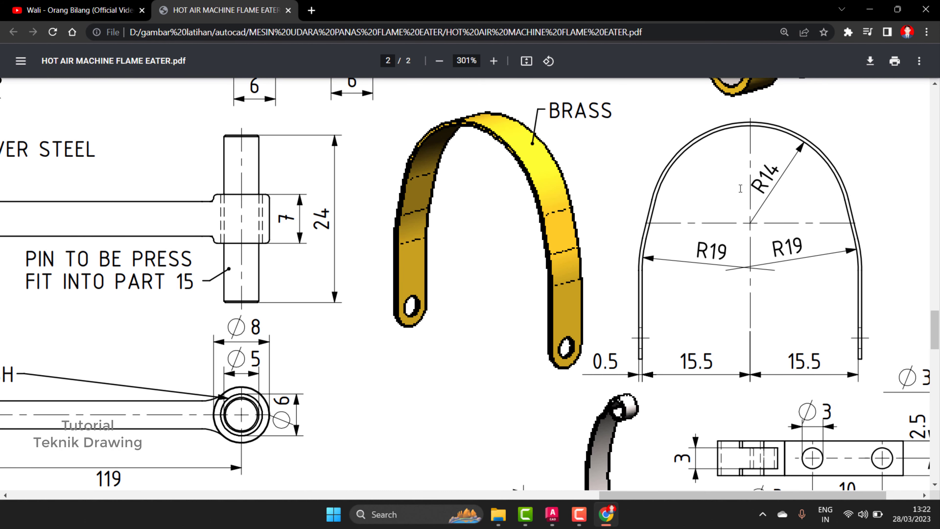
pyautogui.click(764, 183)
pyautogui.moveTo(755, 192); pyautogui.dragTo(772, 167)
pyautogui.click(774, 205)
pyautogui.click(524, 448)
pyautogui.moveTo(551, 514)
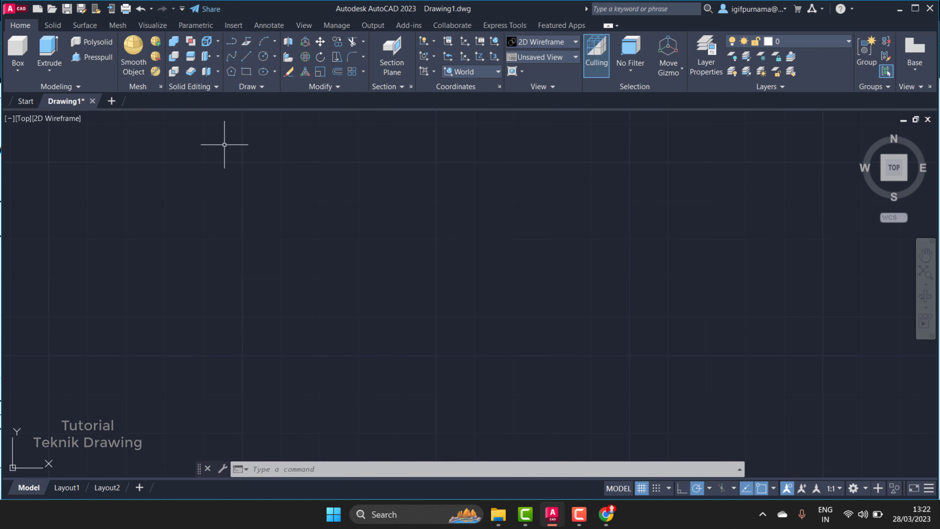
# Draw a circle of radius 14 in the empty drawing.
pyautogui.click(263, 56)
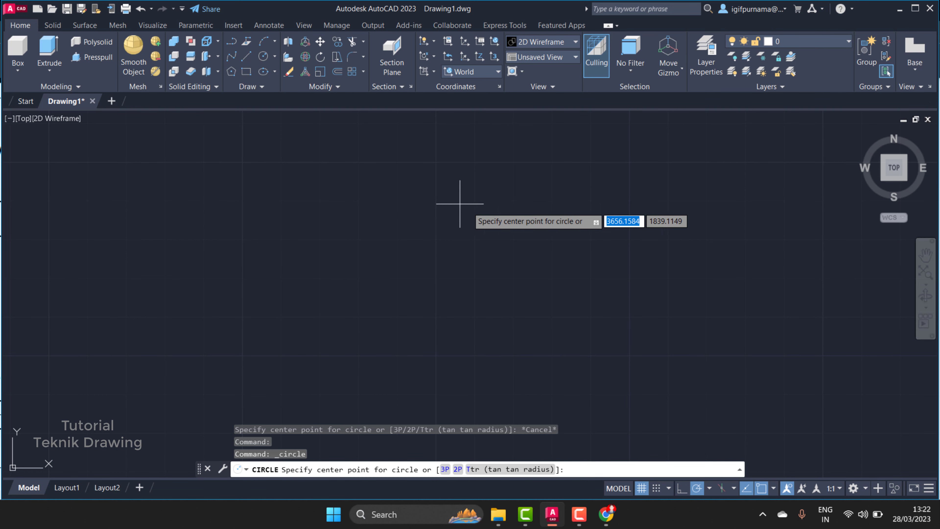
pyautogui.click(483, 216)
pyautogui.write('14')
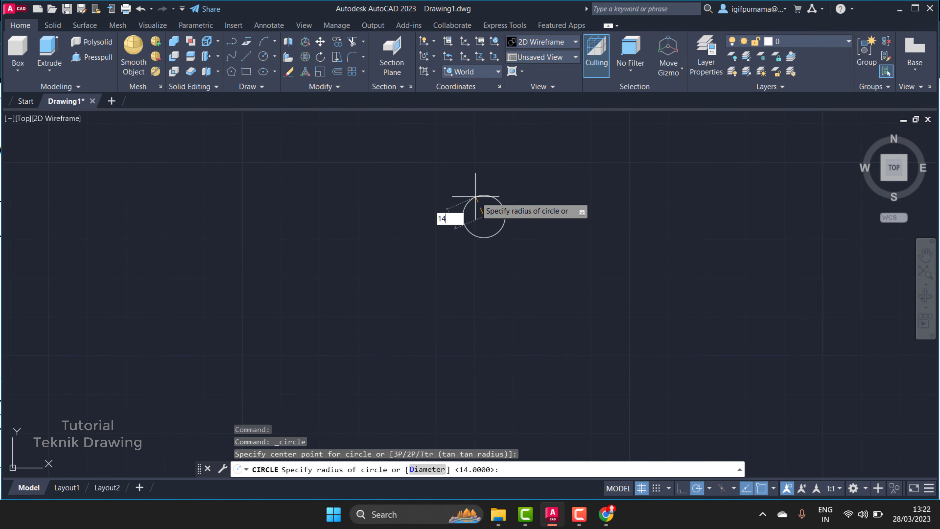
pyautogui.press('Return')
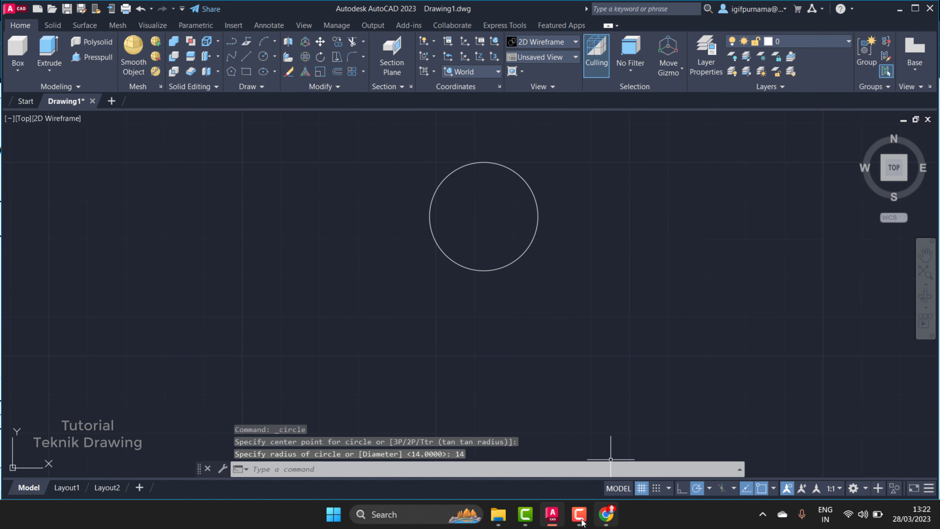
pyautogui.click(606, 514)
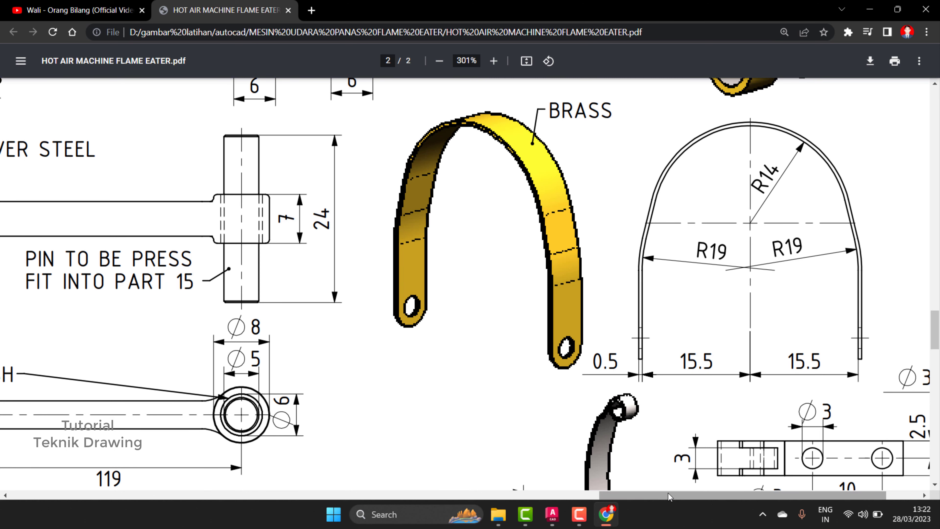
pyautogui.moveTo(702, 493); pyautogui.dragTo(734, 492)
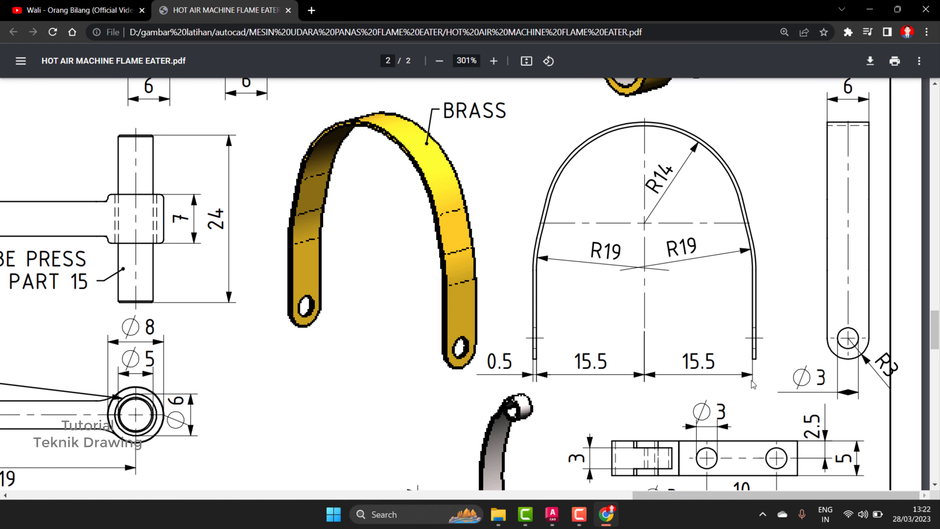
pyautogui.scroll(-3, 708, 350)
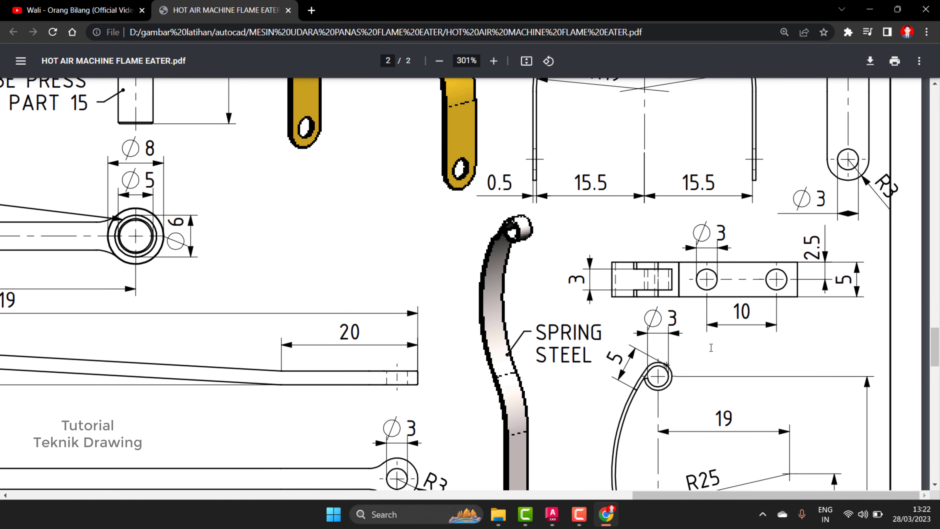
pyautogui.scroll(3, 708, 351)
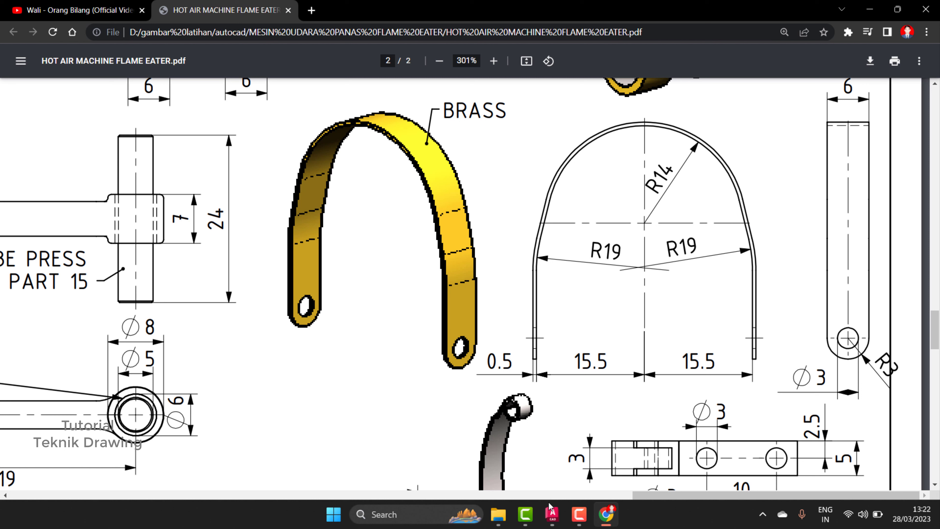
pyautogui.click(552, 514)
# Draw a 19-long vertical line straight down from the circle's centre.
pyautogui.click(245, 57)
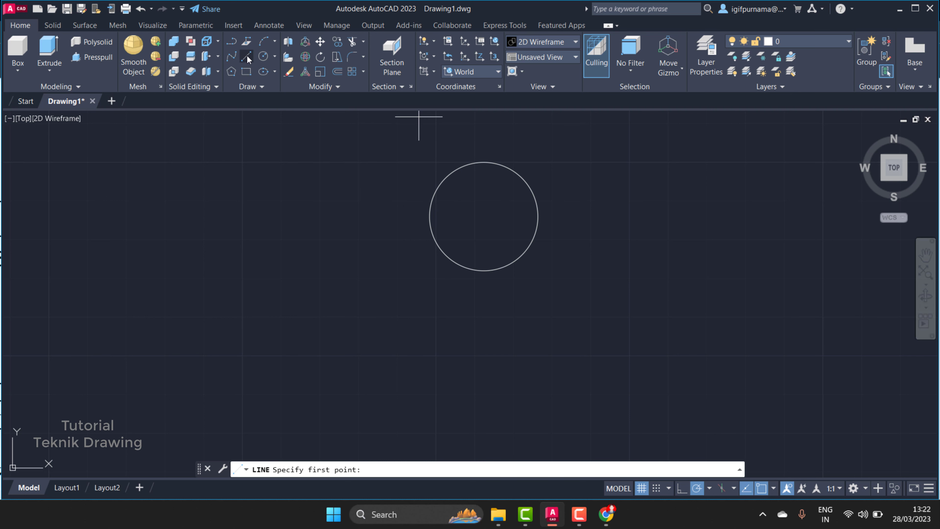
pyautogui.click(483, 217)
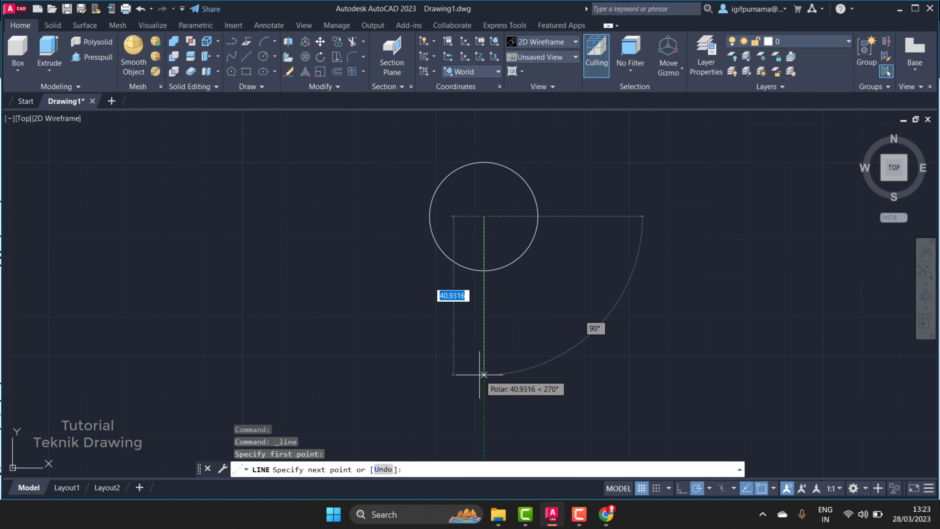
pyautogui.write('19')
pyautogui.press('Return')
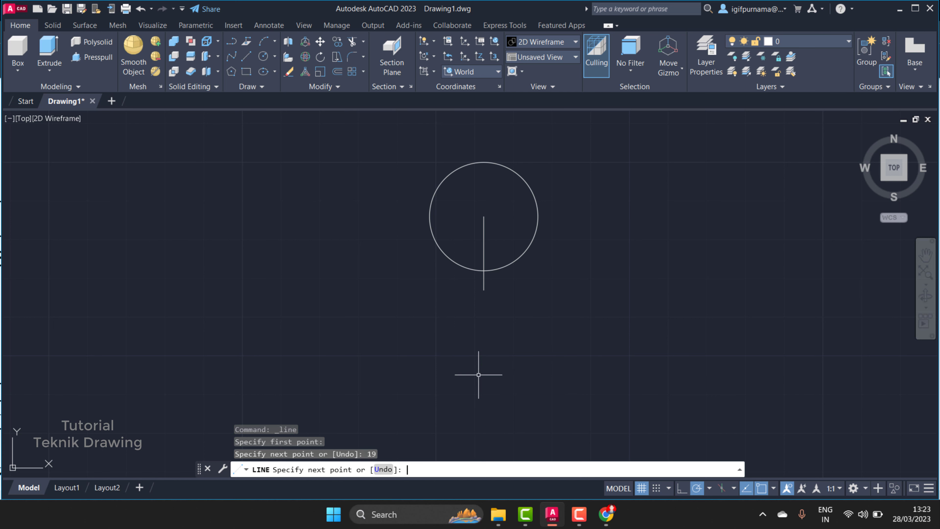
pyautogui.press('Return')
# Bring the brass strap reference PDF back up in Chrome.
pyautogui.scroll(2, 491, 278)
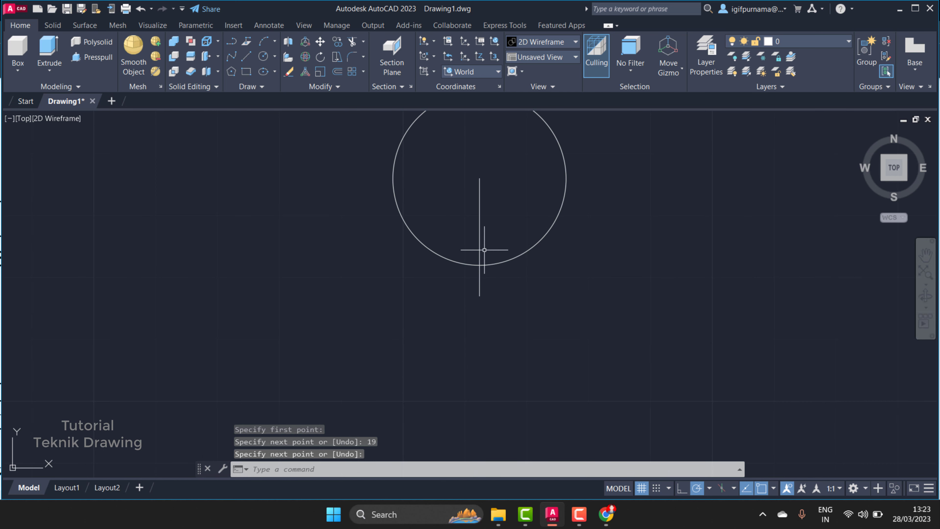
pyautogui.scroll(2, 483, 197)
pyautogui.scroll(-4, 457, 201)
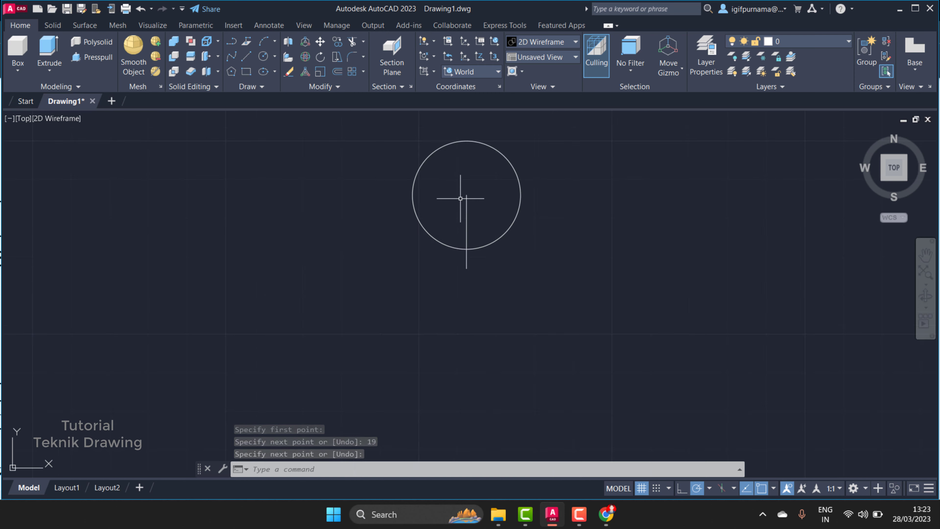
pyautogui.scroll(4, 458, 200)
pyautogui.scroll(-2, 461, 200)
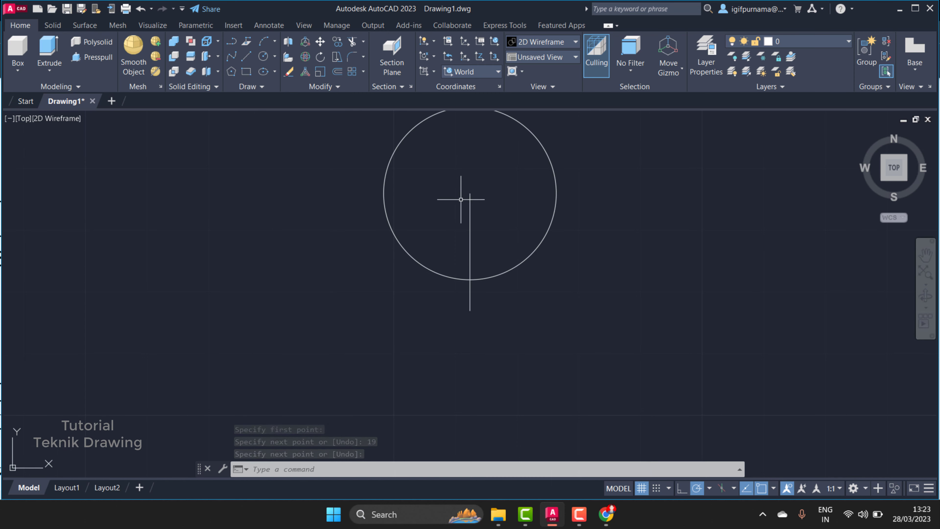
pyautogui.click(597, 521)
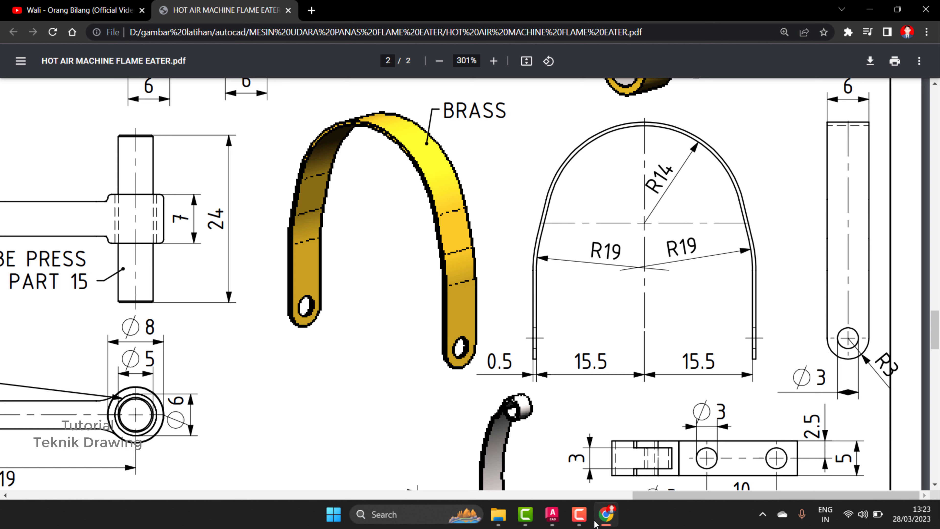
# Check the 15.5 spacing dimension on the strap PDF, then return to AutoCAD.
pyautogui.doubleClick(709, 361)
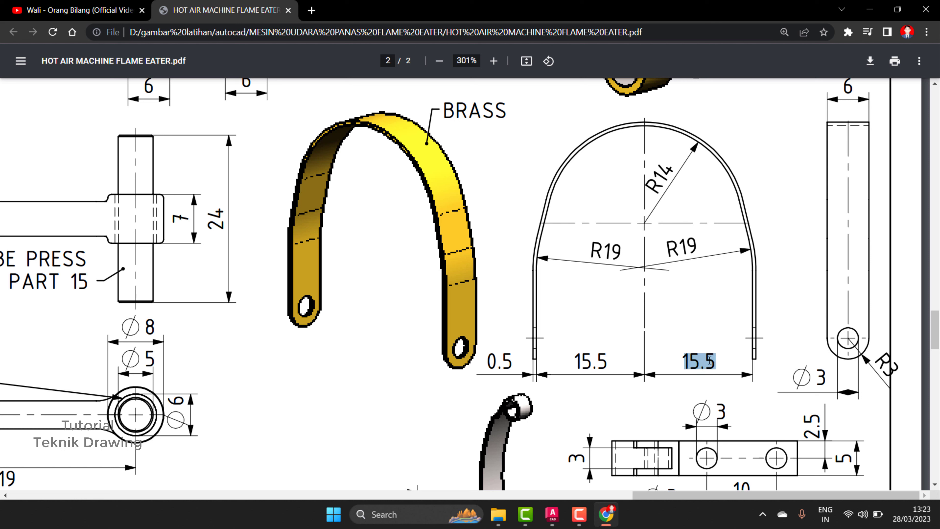
pyautogui.click(714, 384)
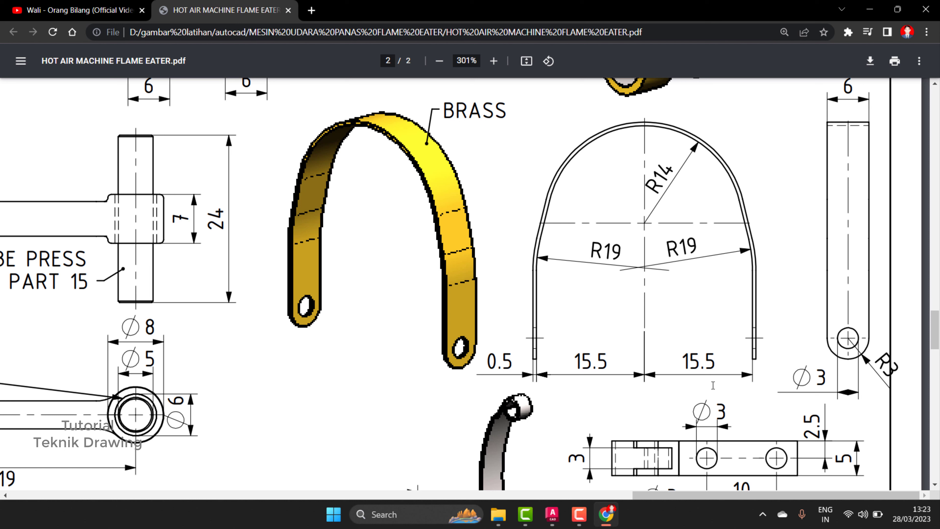
pyautogui.moveTo(683, 364); pyautogui.dragTo(717, 366)
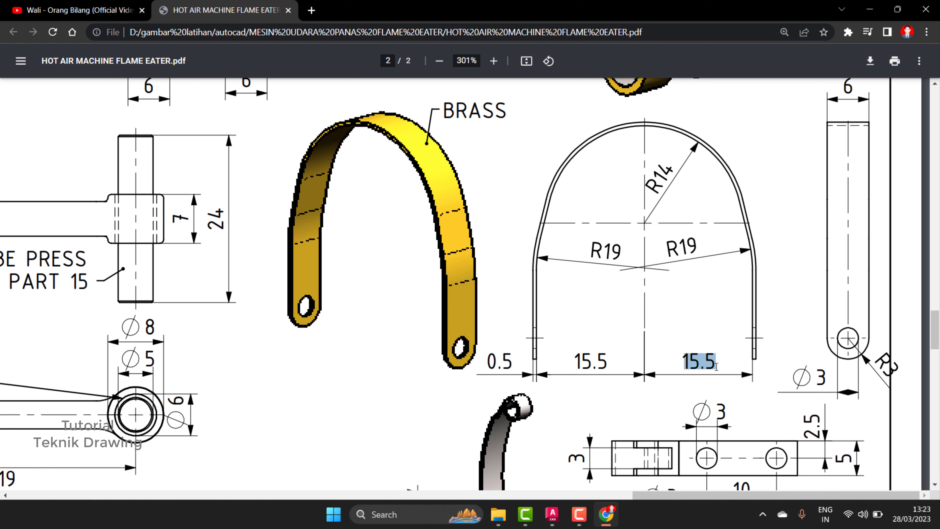
pyautogui.click(115, 8)
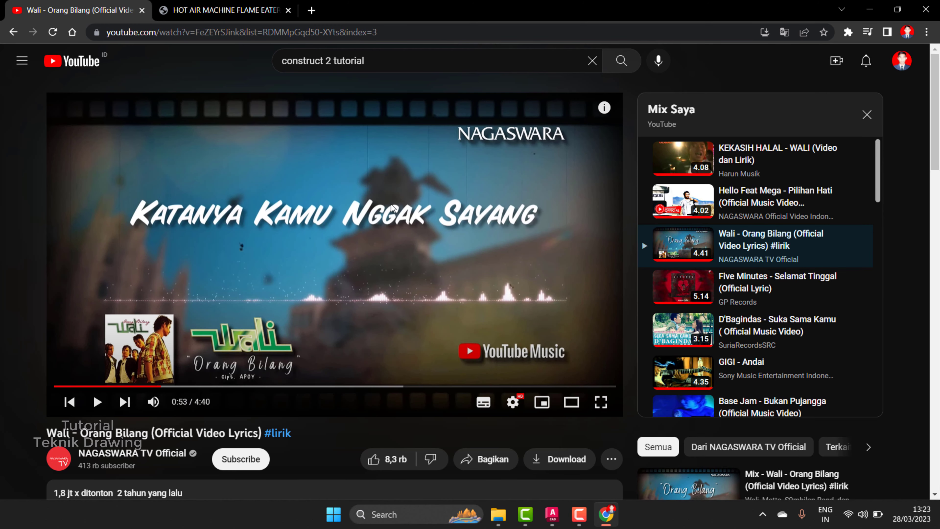
pyautogui.click(174, 4)
# Copy the vertical centre line 15.5 to the right and 15.5 to the left.
pyautogui.click(552, 514)
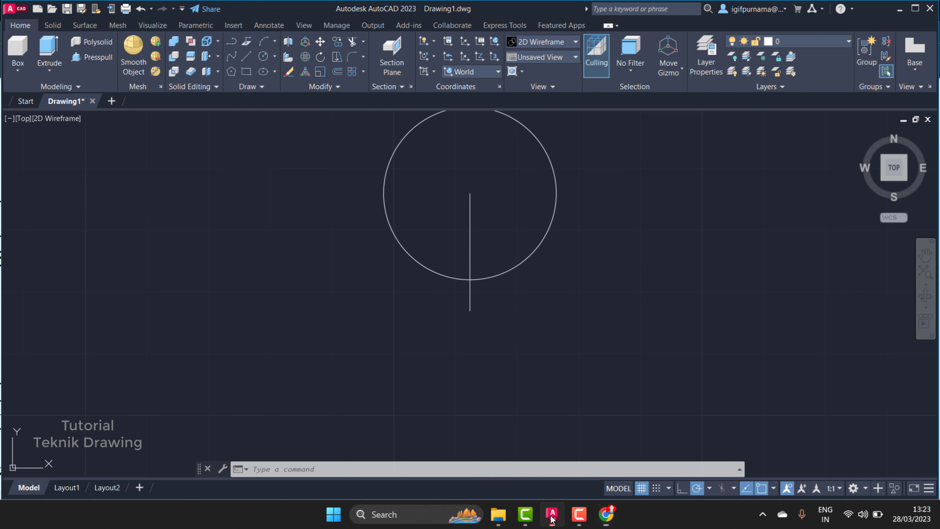
pyautogui.click(251, 57)
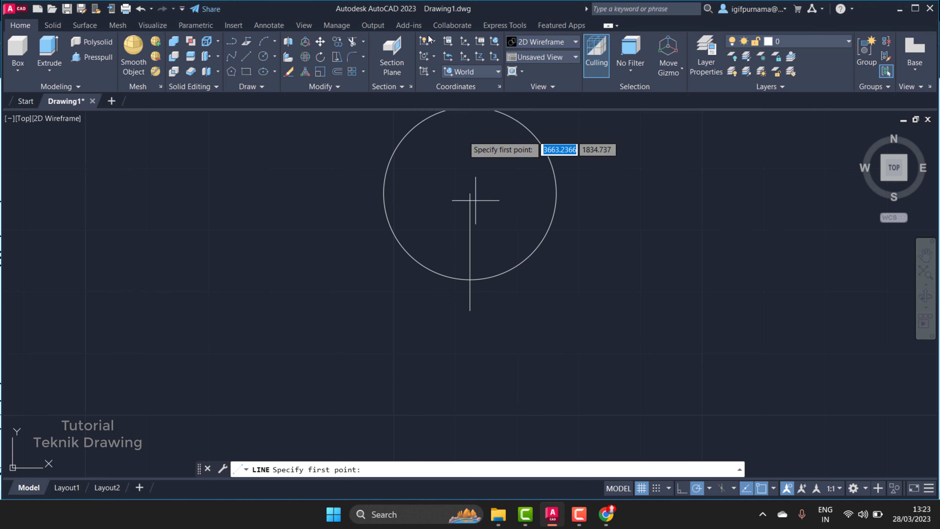
pyautogui.click(336, 41)
pyautogui.click(479, 246)
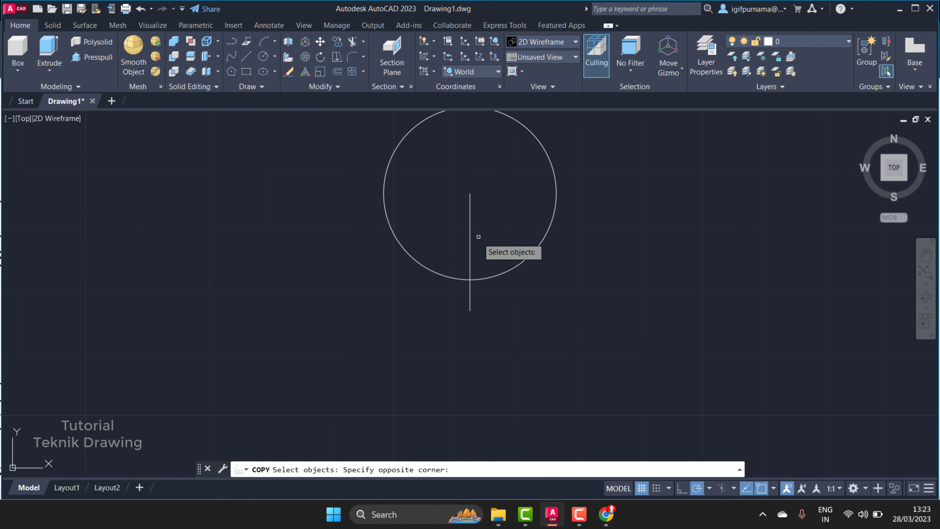
pyautogui.click(458, 220)
pyautogui.press('Return')
pyautogui.click(470, 309)
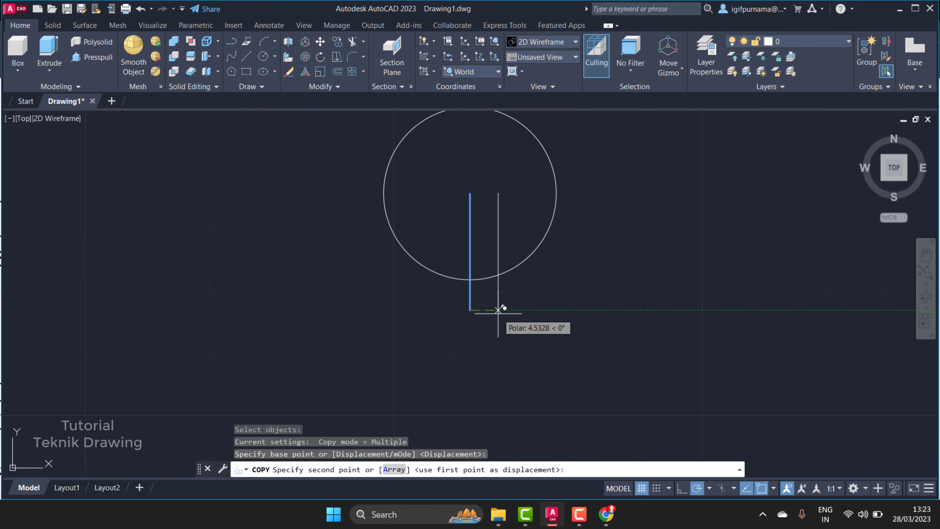
pyautogui.write('15.')
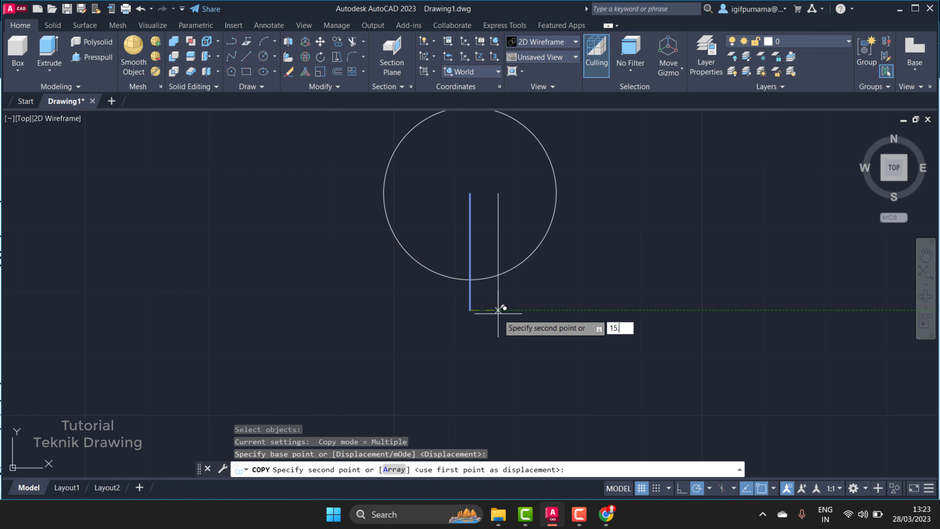
pyautogui.write('5')
pyautogui.press('Return')
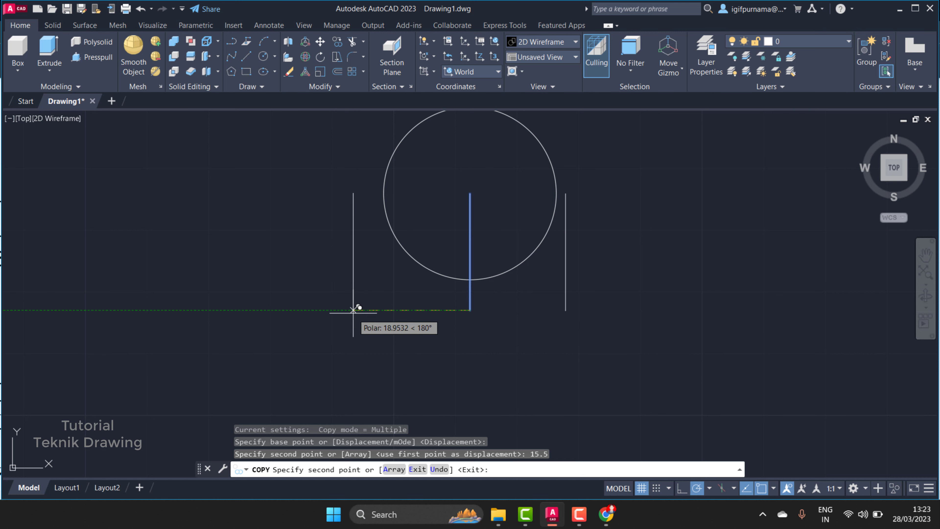
pyautogui.write('15')
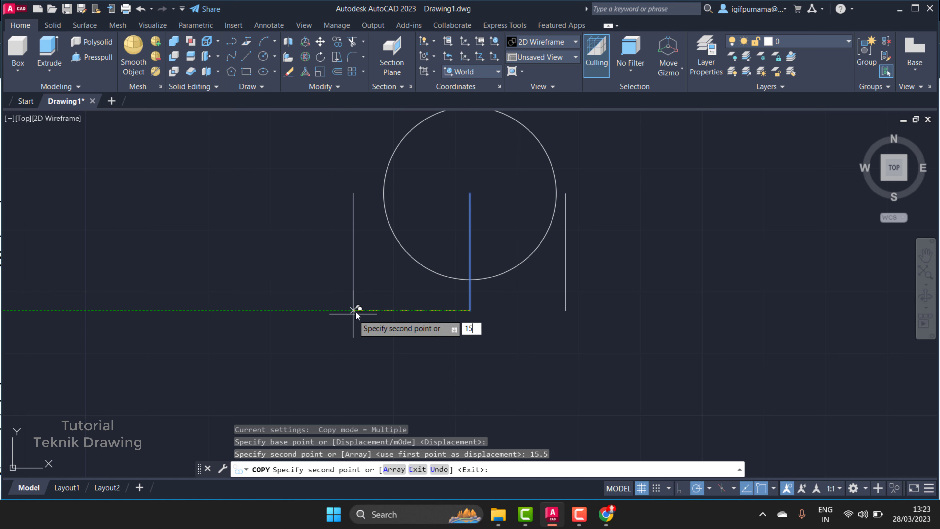
pyautogui.write('.5')
pyautogui.press('Return')
pyautogui.press('Return')
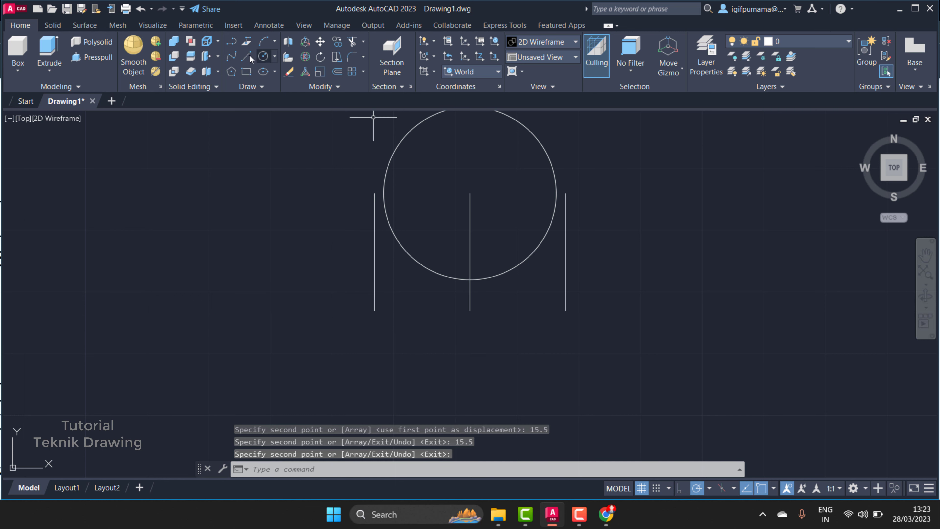
# Cancel a stray line and switch back to the strap PDF in Chrome.
pyautogui.click(247, 55)
pyautogui.click(470, 193)
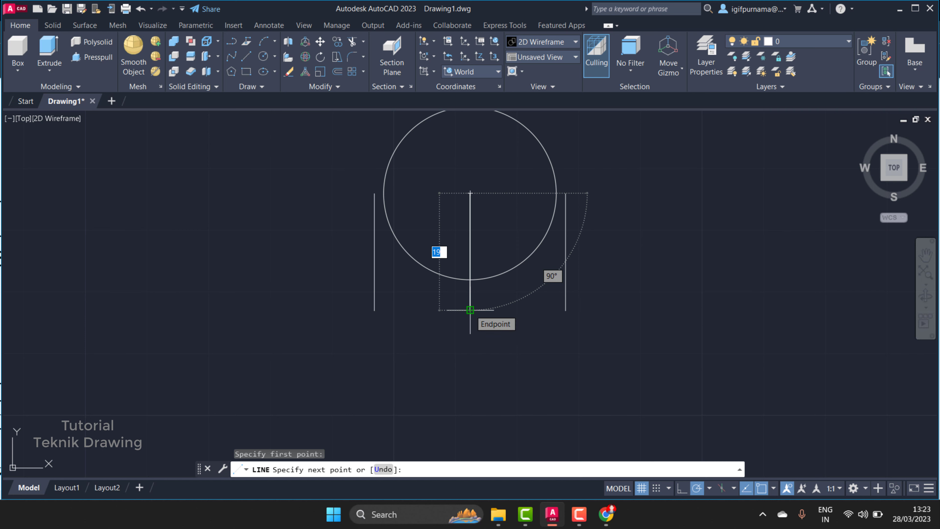
pyautogui.press('Escape')
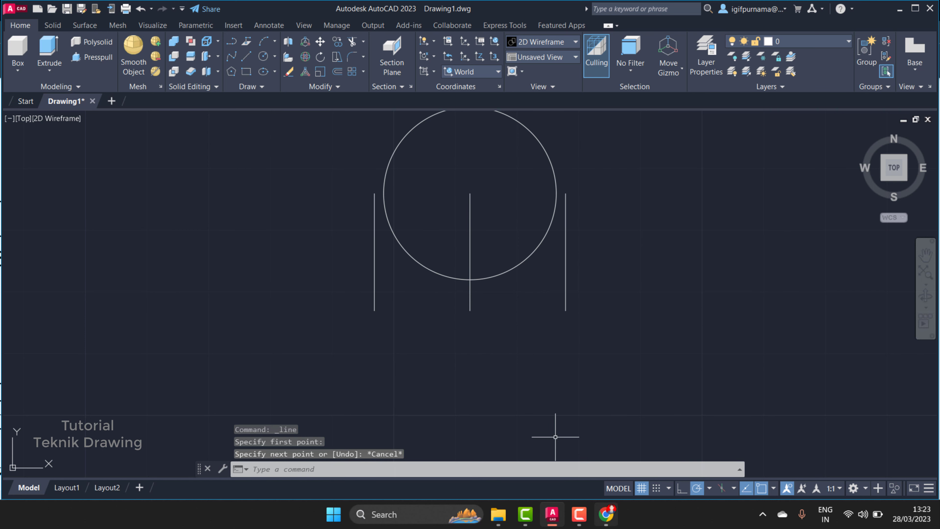
pyautogui.click(607, 513)
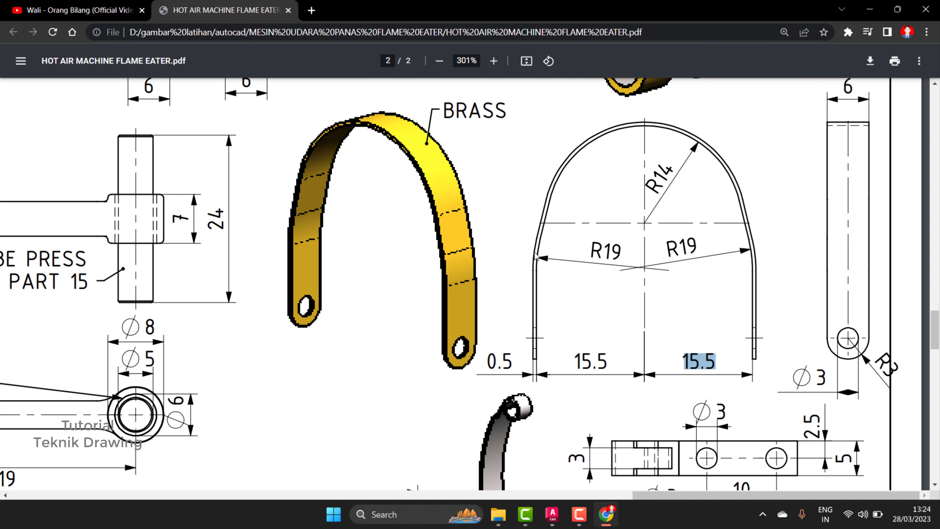
# Zoom in on the AutoCAD drawing and start the Arc command.
pyautogui.click(868, 5)
pyautogui.scroll(2, 541, 219)
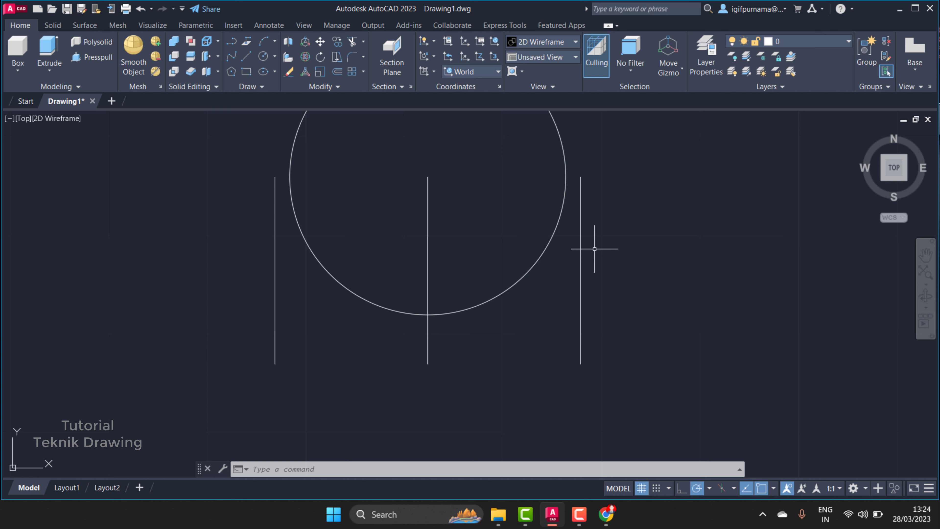
pyautogui.click(263, 42)
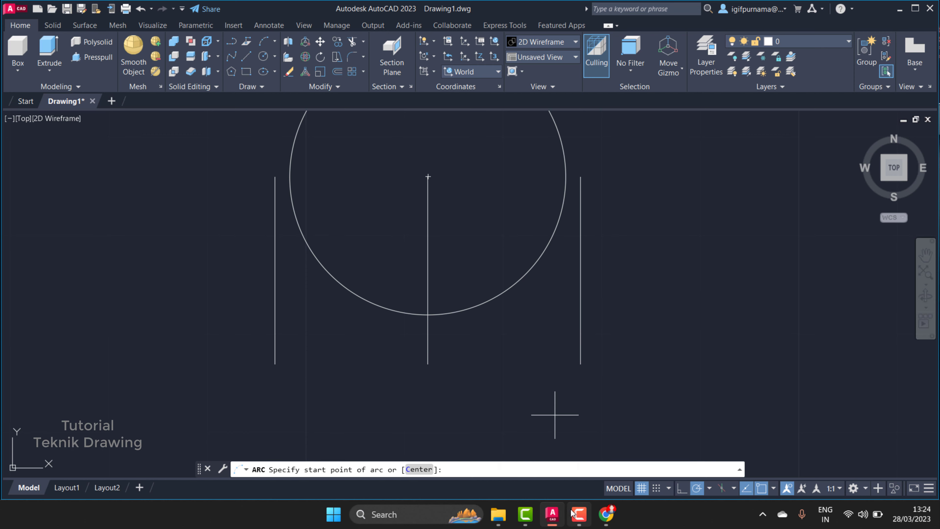
# Check the right R19 side-arc radius on the PDF, then hide Chrome.
pyautogui.click(606, 513)
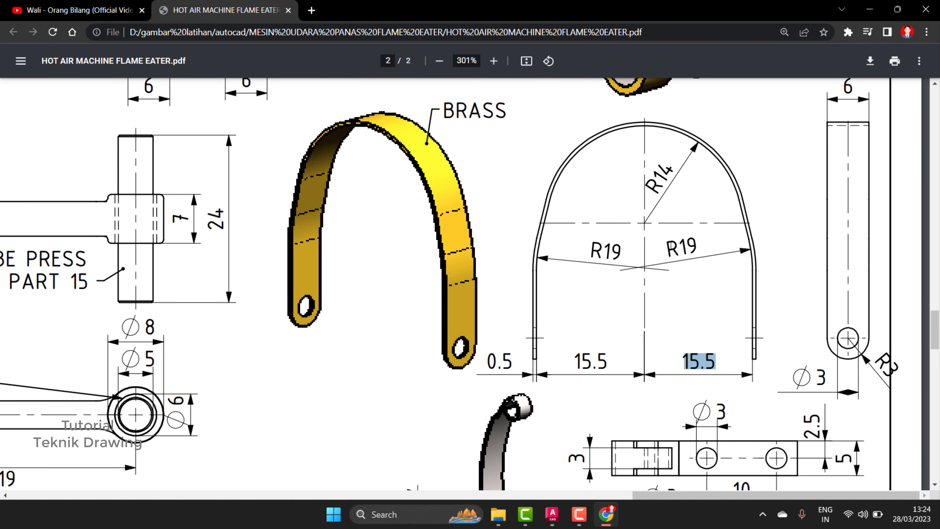
pyautogui.doubleClick(668, 245)
pyautogui.click(670, 246)
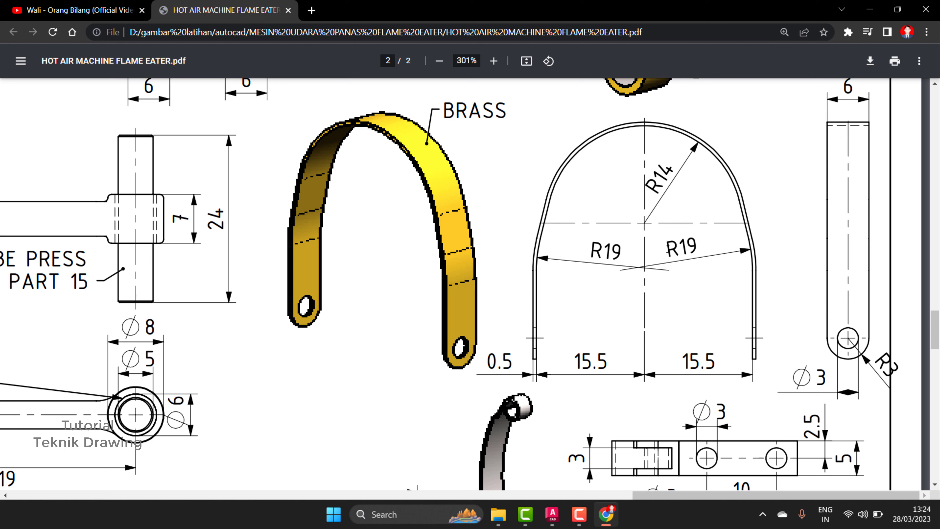
pyautogui.moveTo(668, 248); pyautogui.dragTo(692, 246)
pyautogui.hotkey('shift', 'Left')
pyautogui.hotkey('shift', 'Left')
pyautogui.moveTo(668, 248); pyautogui.dragTo(698, 246)
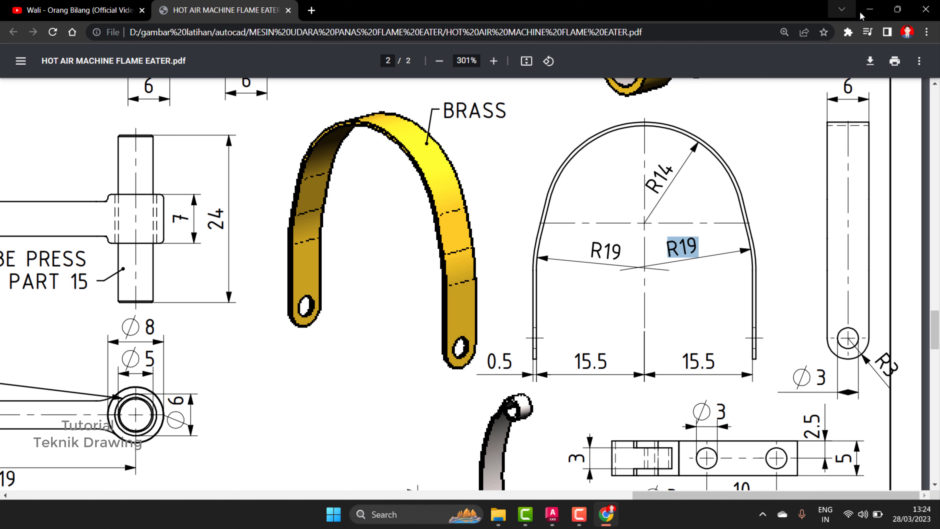
pyautogui.click(870, 11)
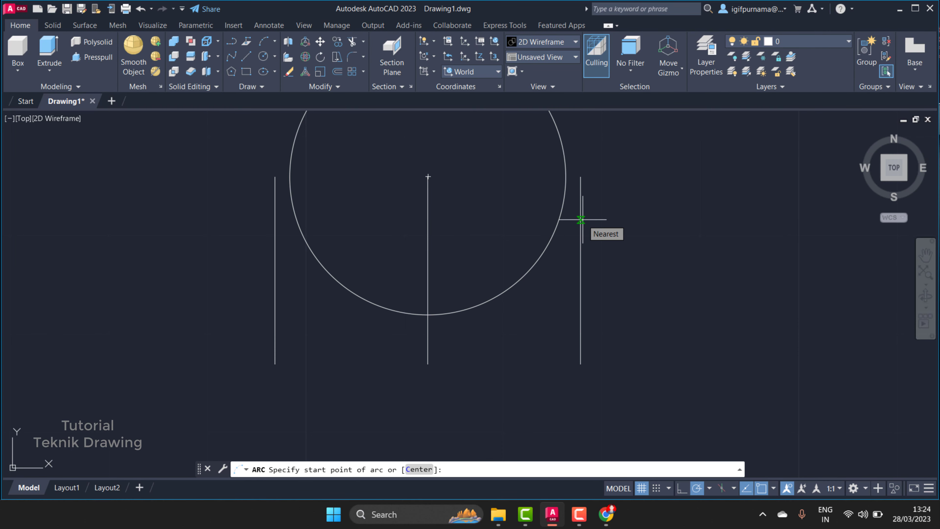
# Draw a 3-point arc from the circle/right-line intersection down onto the right vertical line.
pyautogui.click(264, 40)
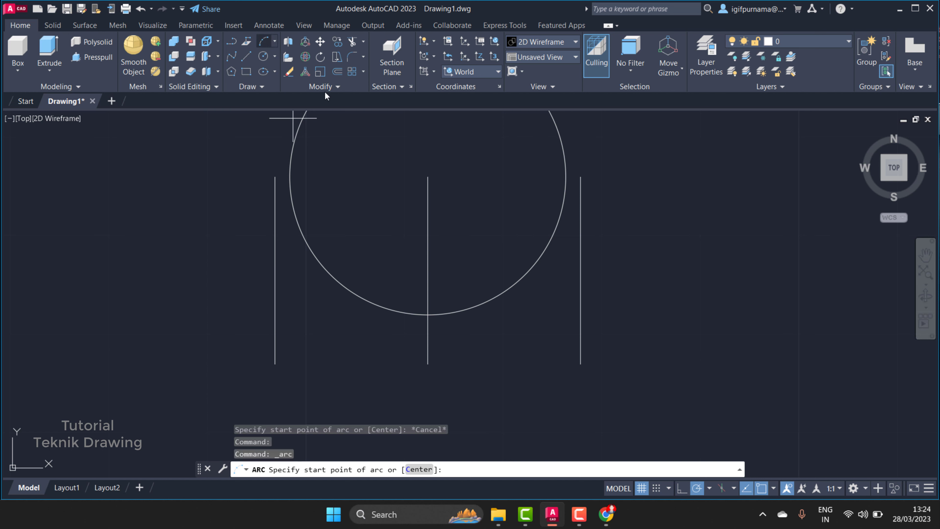
pyautogui.click(566, 177)
pyautogui.click(580, 255)
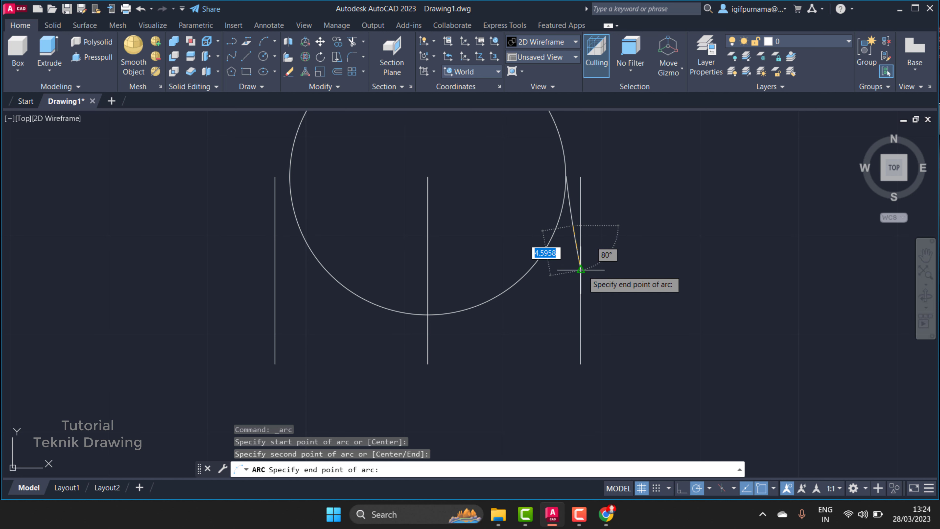
pyautogui.click(580, 266)
pyautogui.click(572, 223)
pyautogui.scroll(-4, 573, 224)
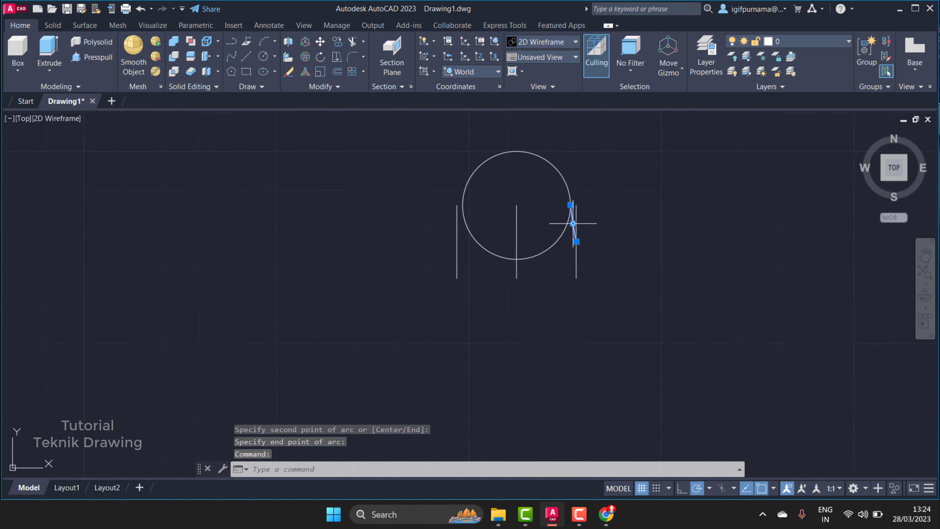
pyautogui.scroll(8, 577, 221)
pyautogui.click(572, 208)
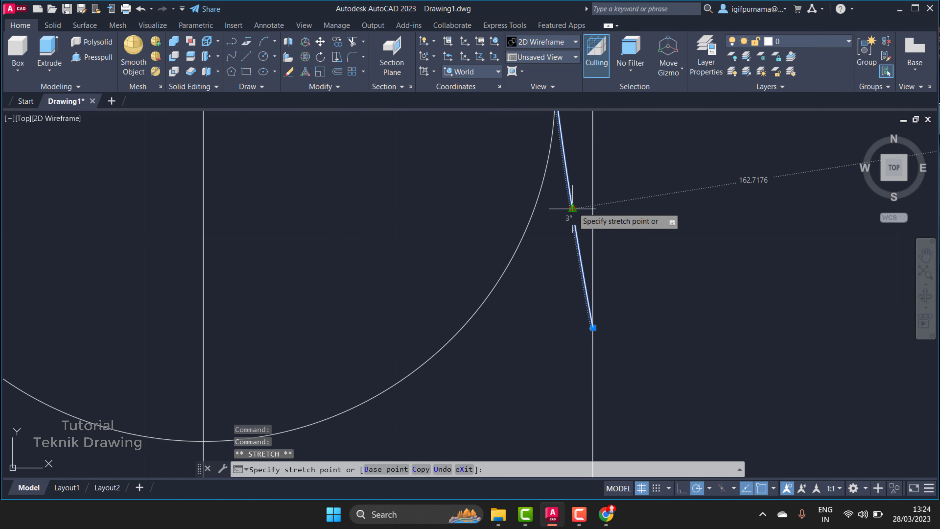
pyautogui.press('Escape')
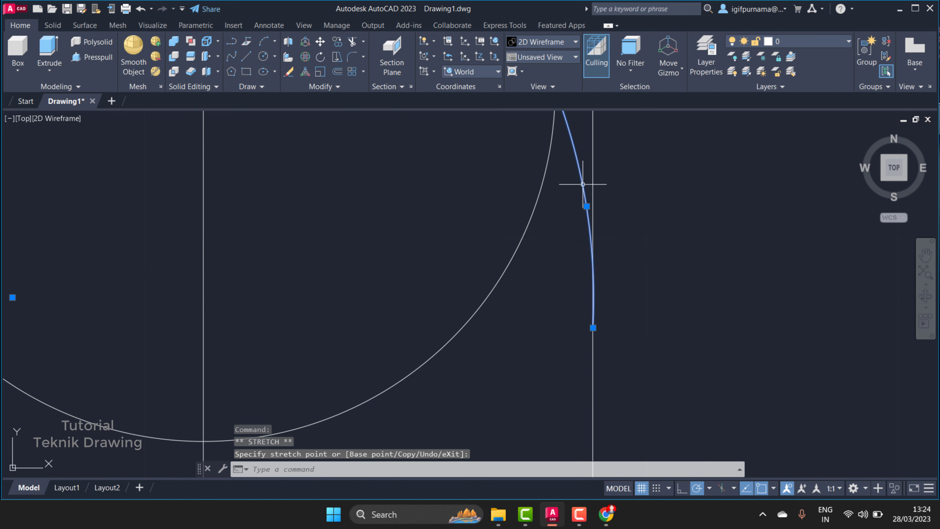
pyautogui.press('Escape')
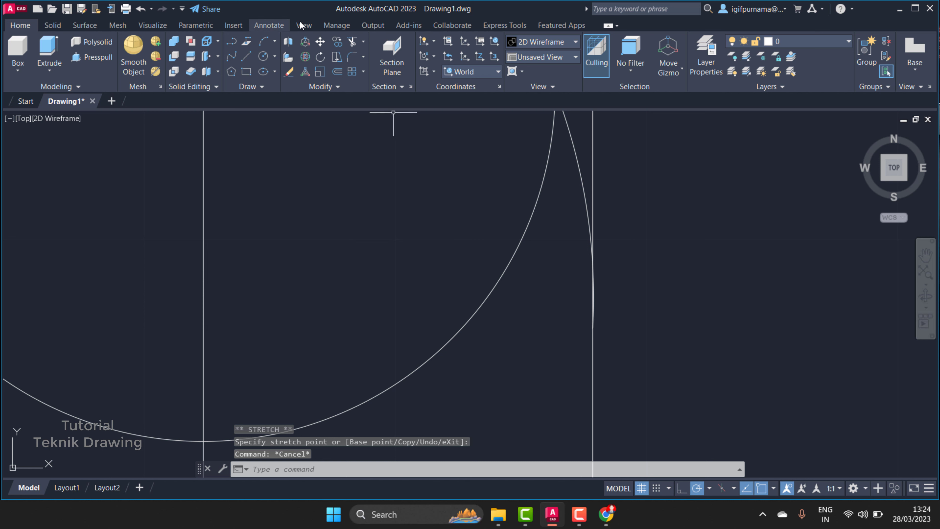
# Dimension the right-hand arc's radius, placing the R23,14 label beside it.
pyautogui.click(196, 25)
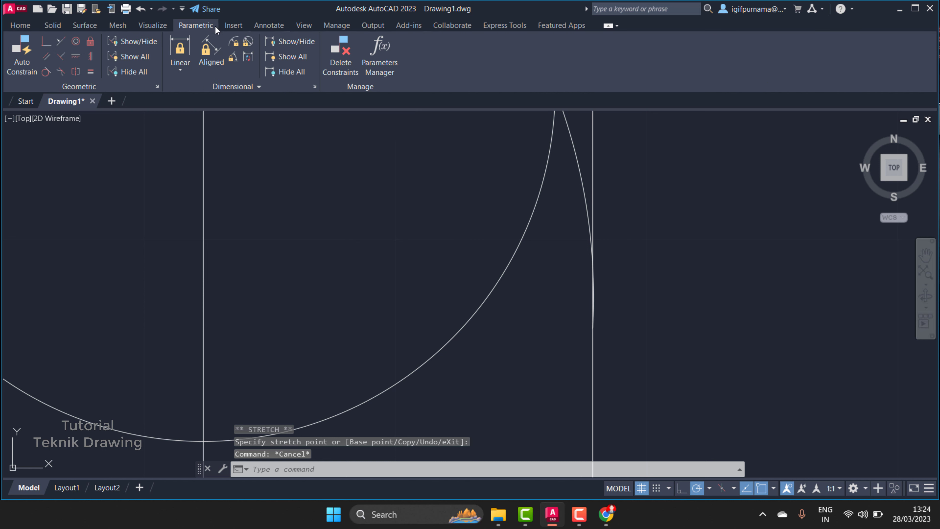
pyautogui.click(269, 26)
pyautogui.click(268, 71)
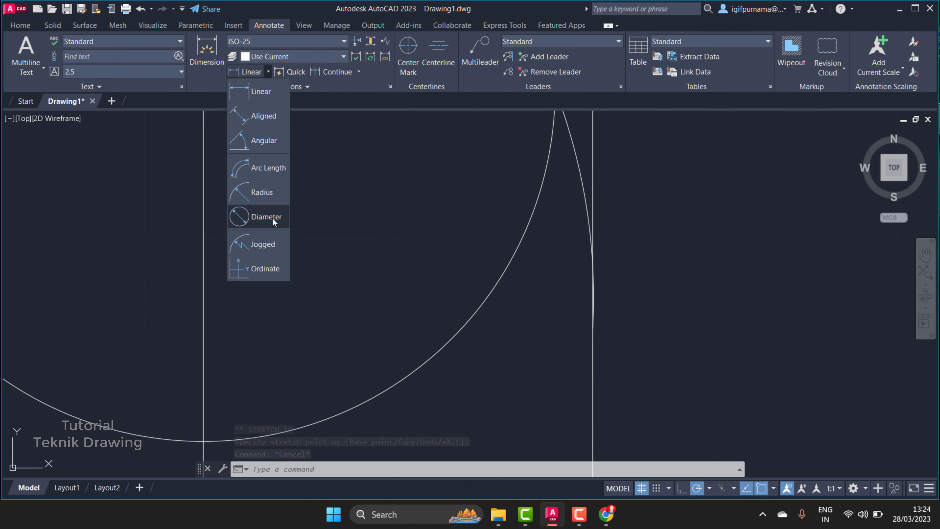
pyautogui.click(274, 193)
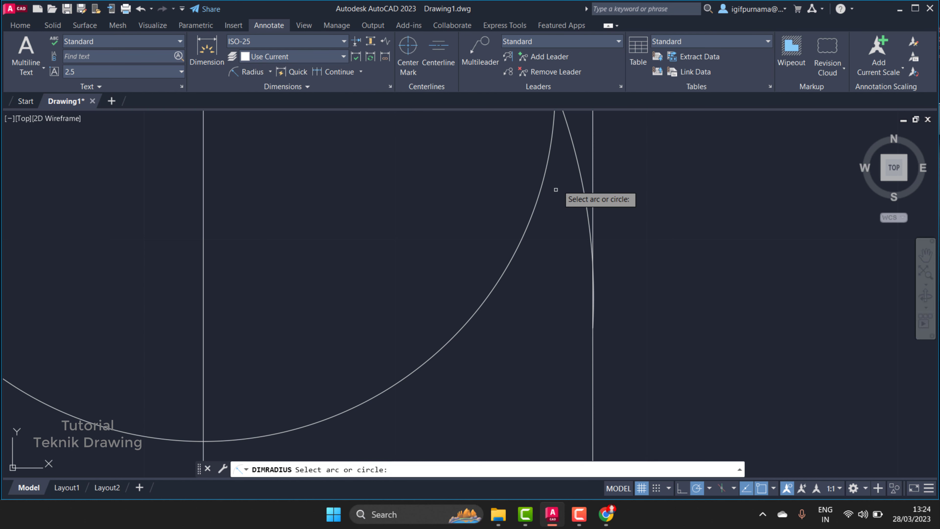
pyautogui.click(572, 151)
pyautogui.scroll(-4, 628, 220)
pyautogui.click(628, 220)
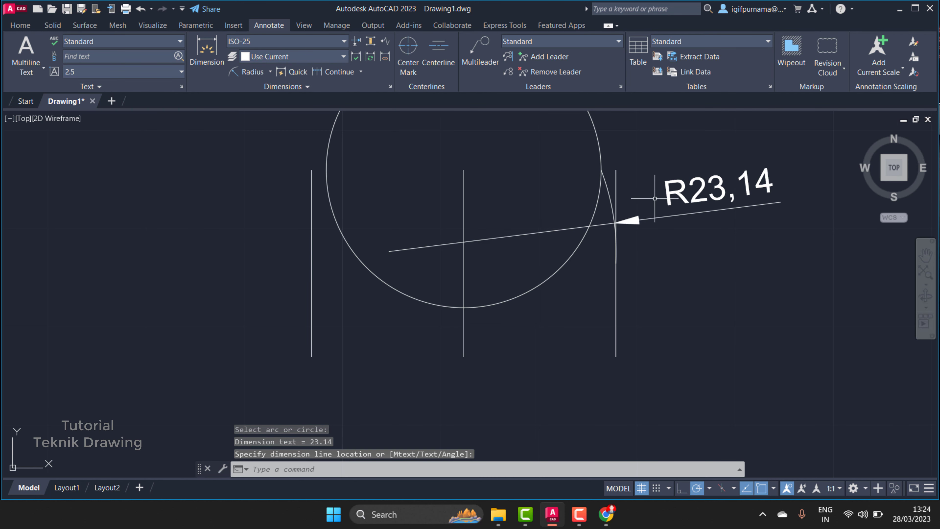
pyautogui.scroll(2, 629, 166)
pyautogui.click(594, 215)
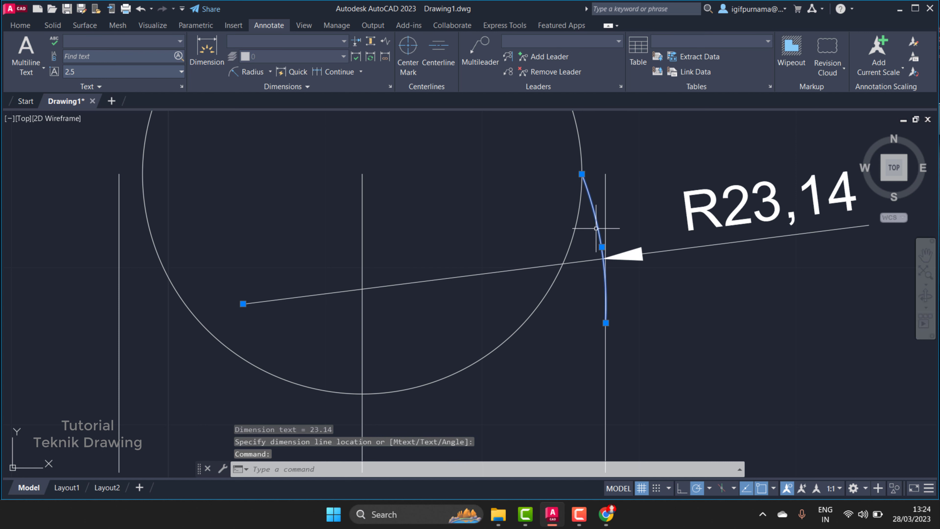
# Grip-stretch the right arc's midpoint and lower endpoint to reshape its bulge.
pyautogui.click(601, 247)
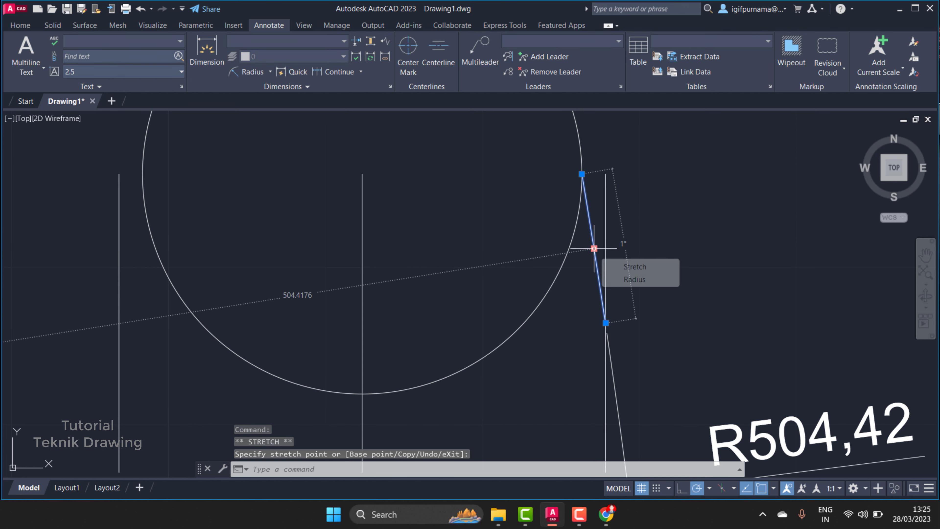
pyautogui.click(609, 240)
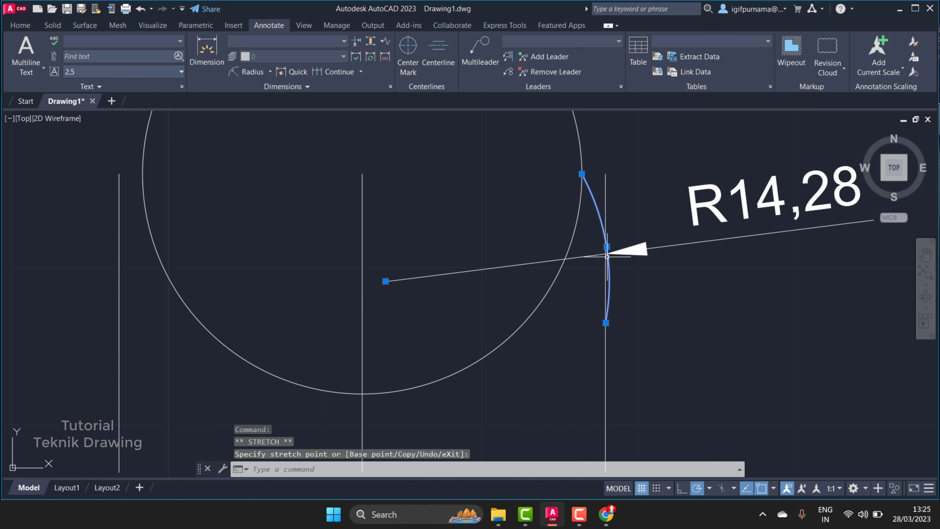
pyautogui.click(606, 246)
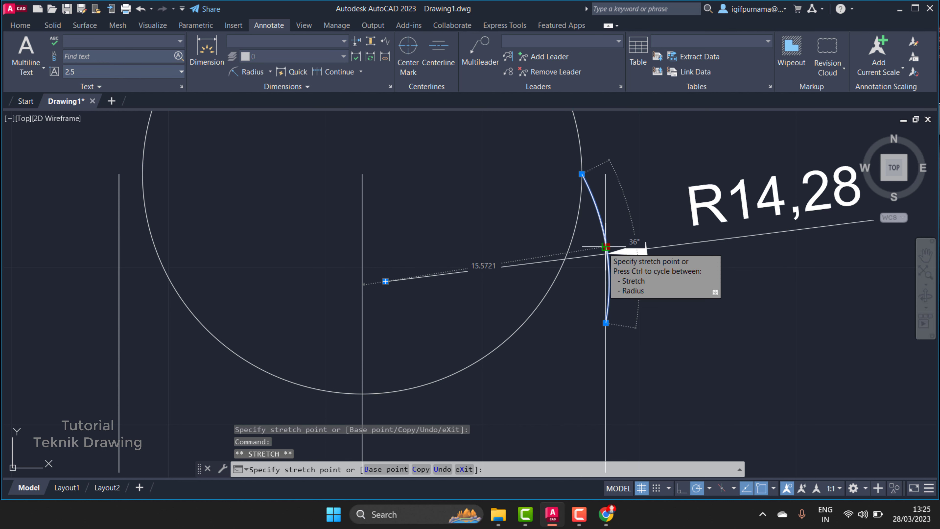
pyautogui.click(599, 247)
pyautogui.moveTo(605, 247)
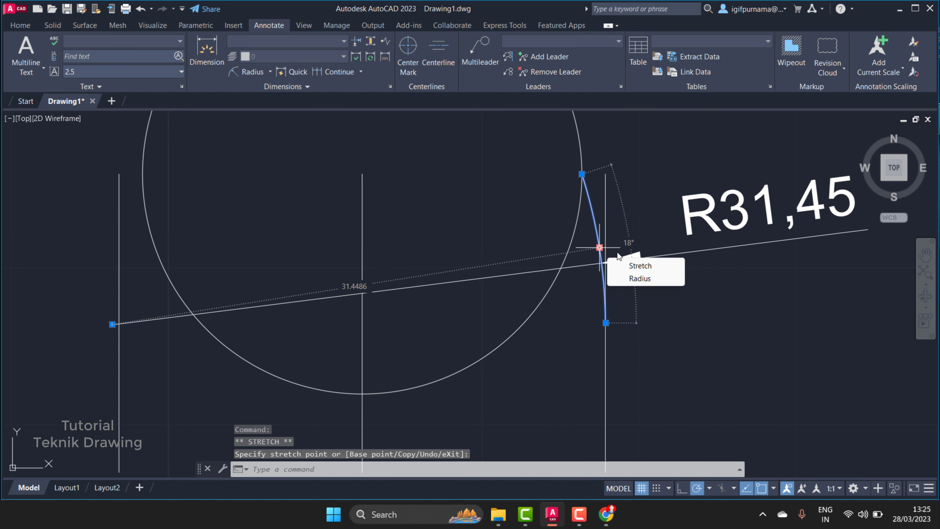
pyautogui.scroll(-2, 629, 235)
pyautogui.scroll(4, 640, 283)
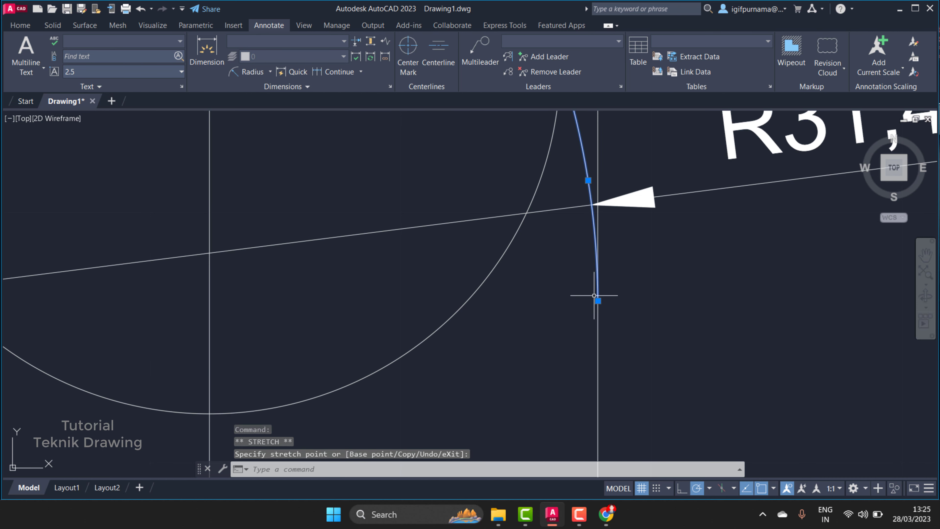
pyautogui.click(598, 264)
pyautogui.click(597, 264)
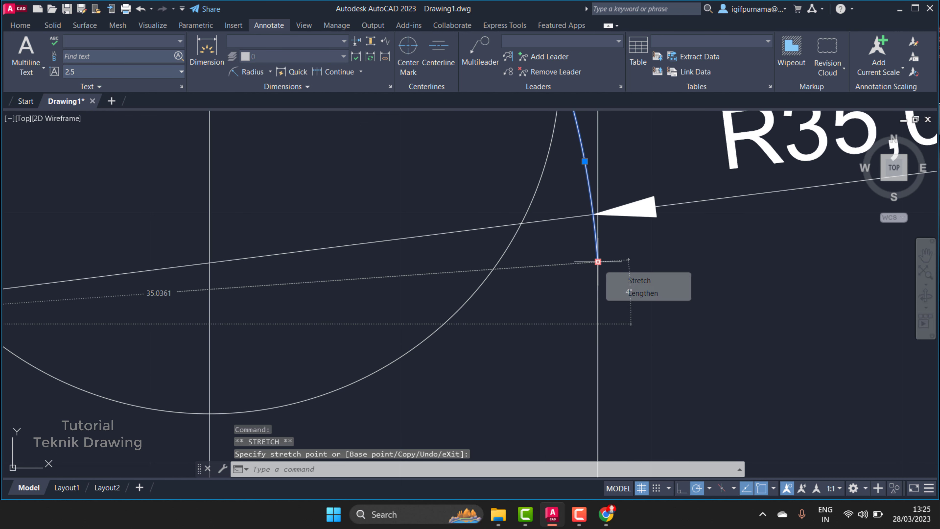
pyautogui.click(597, 262)
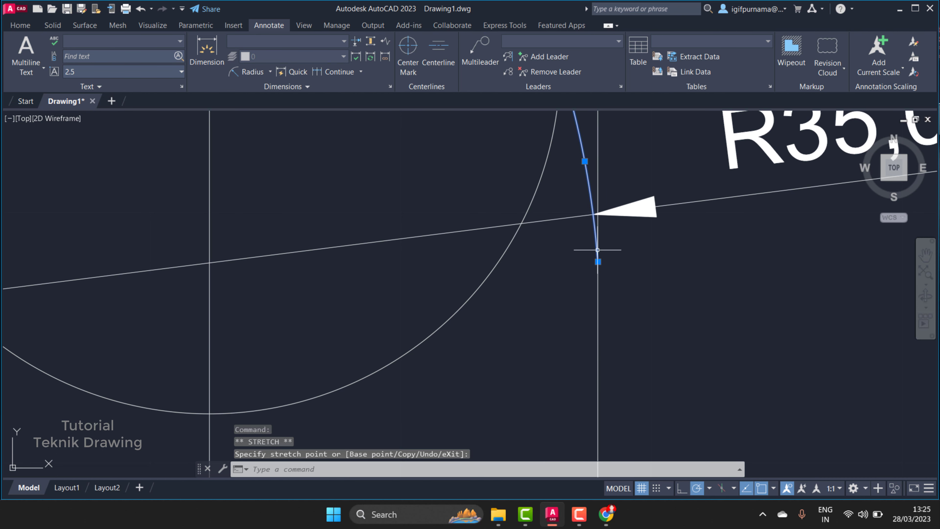
# Adjust the arc's midpoint until its radius dimension reads R19,41.
pyautogui.click(584, 161)
pyautogui.scroll(3, 568, 184)
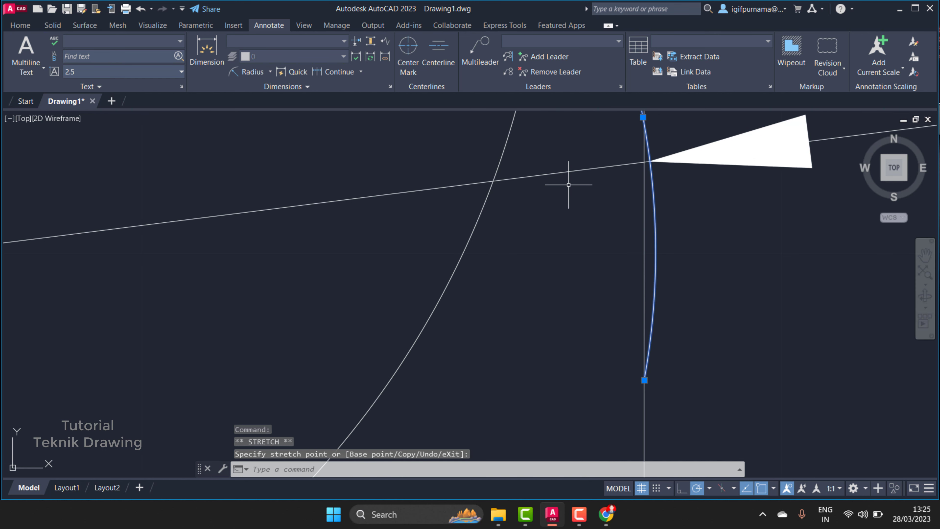
pyautogui.scroll(-3, 568, 184)
pyautogui.scroll(-2, 568, 185)
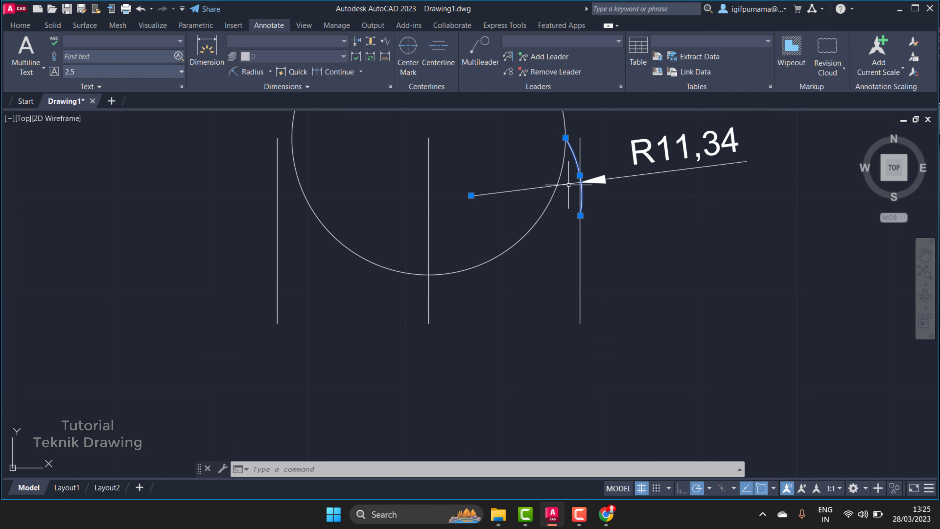
pyautogui.scroll(2, 568, 184)
pyautogui.scroll(4, 568, 184)
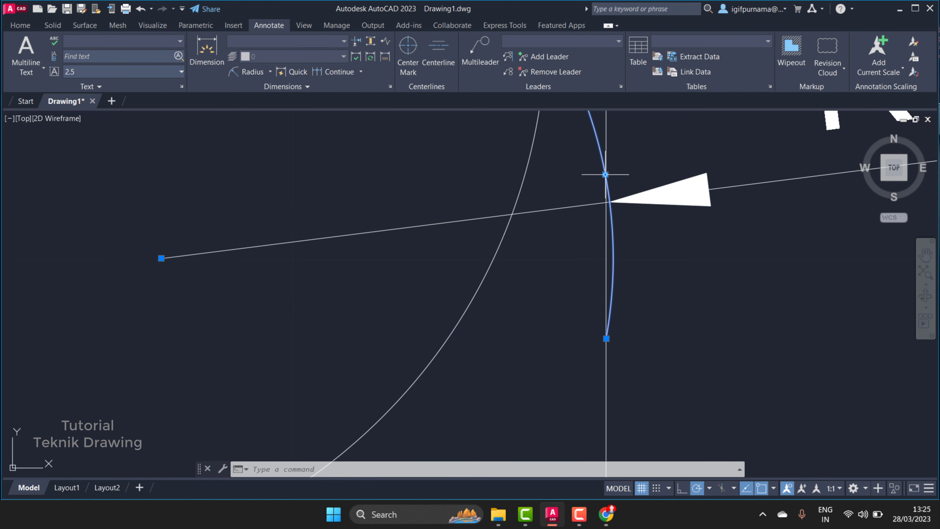
pyautogui.click(606, 191)
pyautogui.scroll(-3, 577, 209)
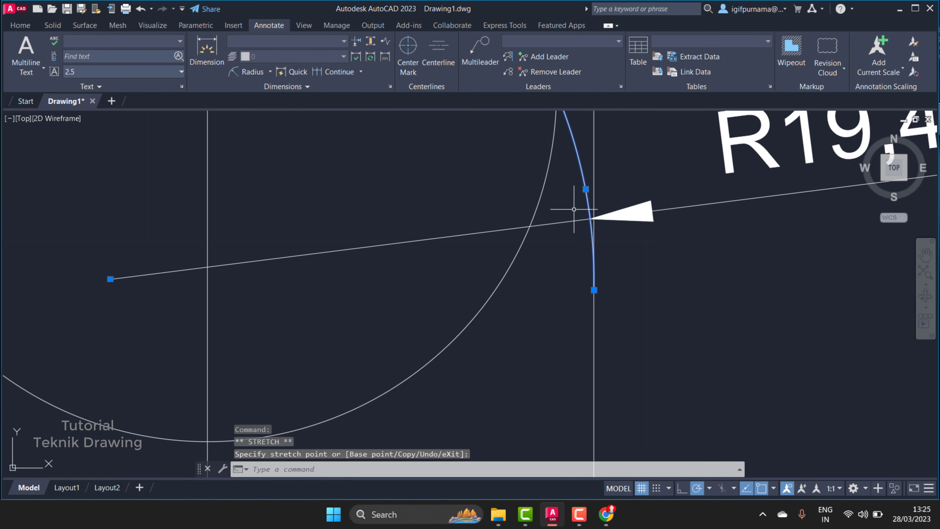
pyautogui.scroll(-2, 573, 210)
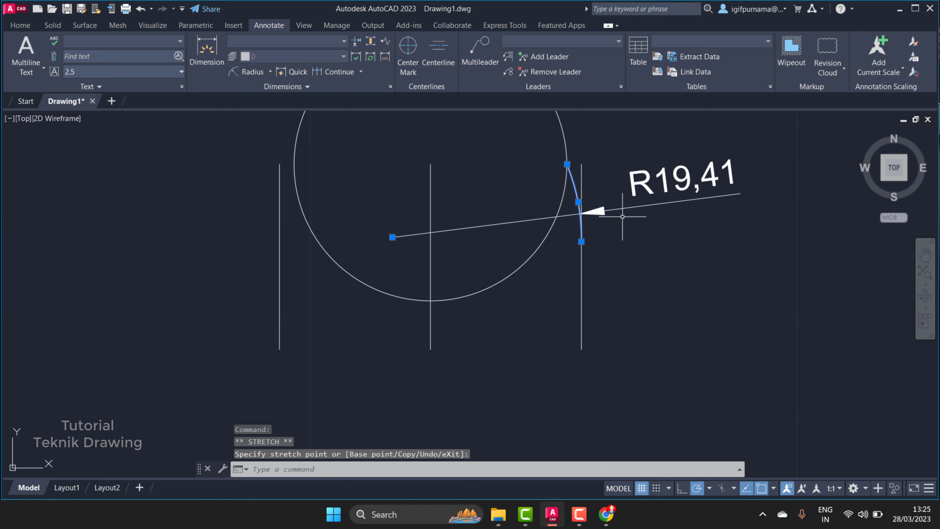
# Close the accidentally opened Help window and switch to the reference PDF.
pyautogui.press('F1')
pyautogui.click(746, 15)
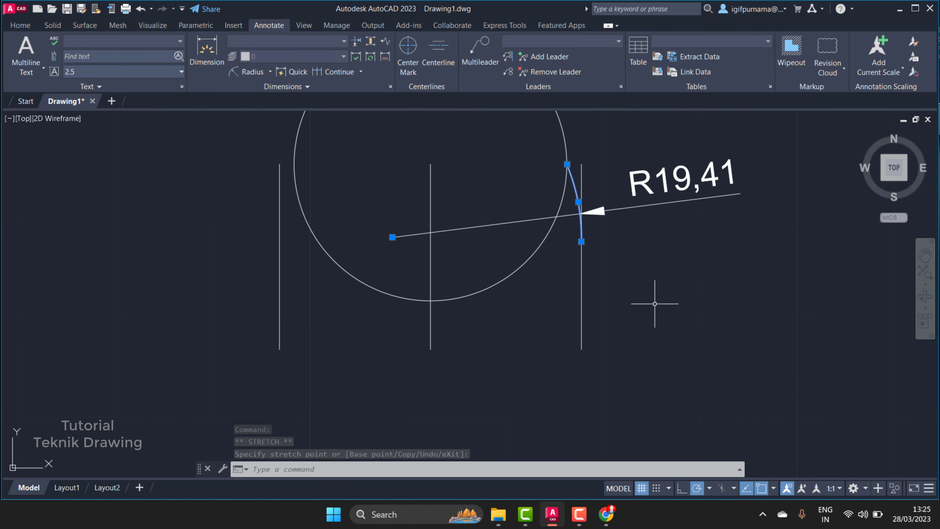
pyautogui.click(598, 523)
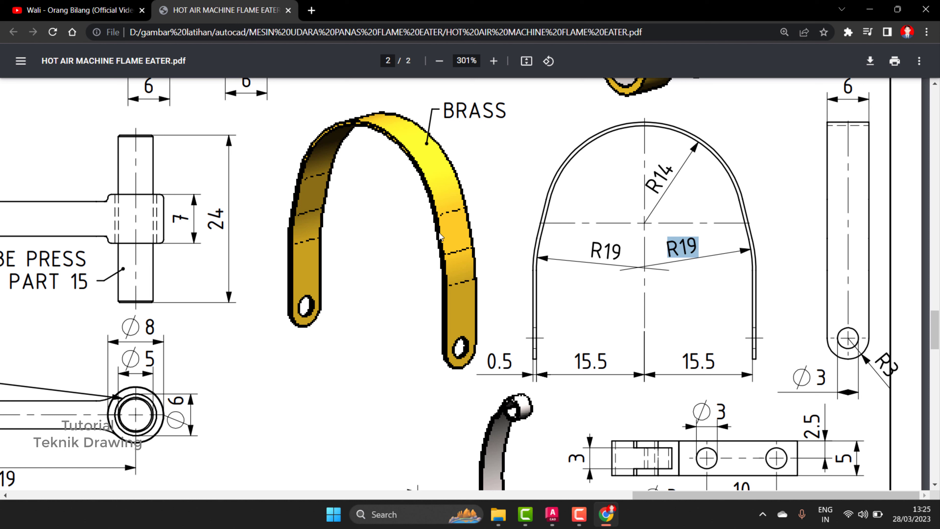
# Highlight the left R19 label and zoom around the strap drawing in the PDF.
pyautogui.click(680, 245)
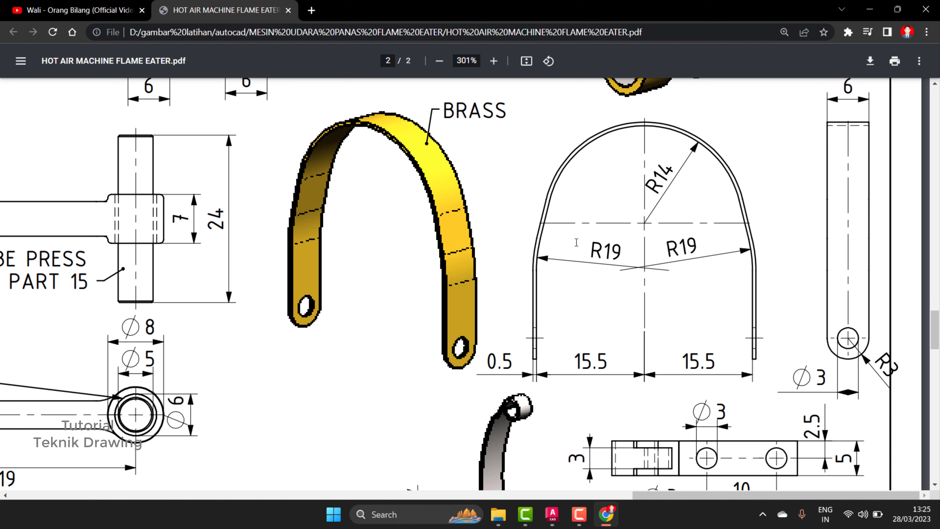
pyautogui.moveTo(628, 244); pyautogui.dragTo(555, 235)
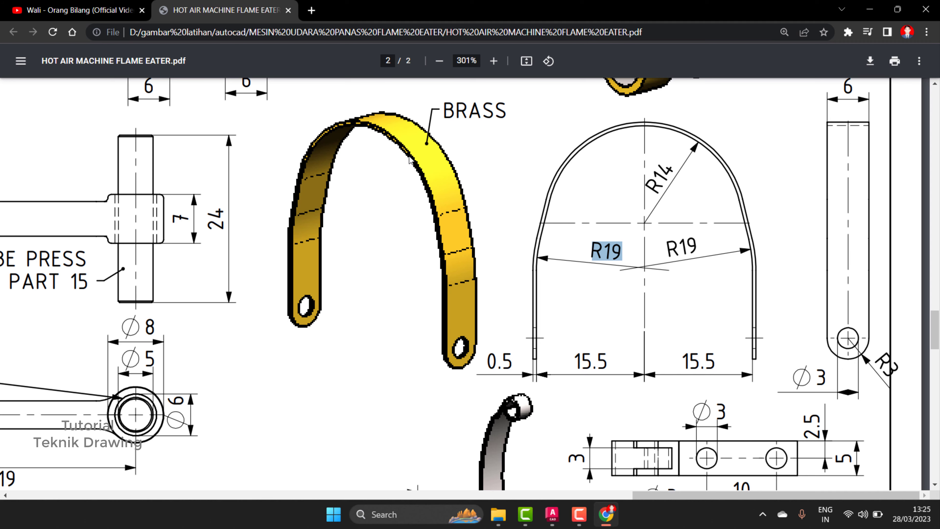
pyautogui.keyDown('ctrl'); pyautogui.scroll(-5, 416, 162); pyautogui.keyUp('ctrl')
pyautogui.keyDown('ctrl'); pyautogui.scroll(-3, 416, 163); pyautogui.keyUp('ctrl')
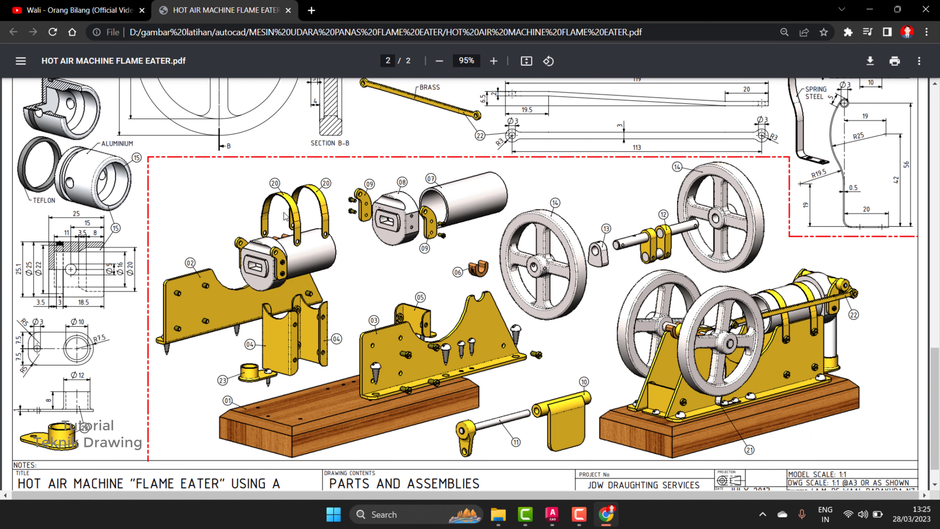
pyautogui.scroll(1, 318, 221)
pyautogui.scroll(4, 407, 277)
pyautogui.scroll(1, 484, 420)
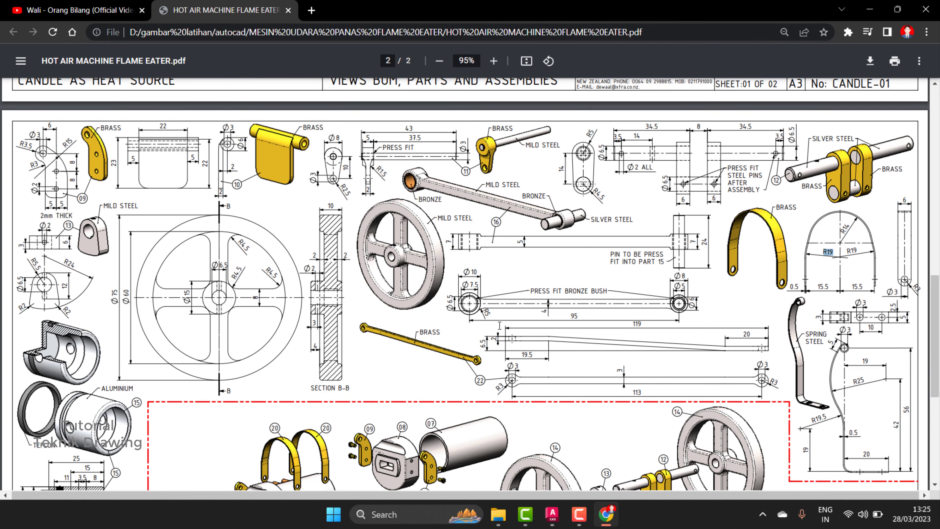
pyautogui.scroll(2, 499, 308)
pyautogui.keyDown('ctrl'); pyautogui.scroll(1, 822, 339); pyautogui.keyUp('ctrl')
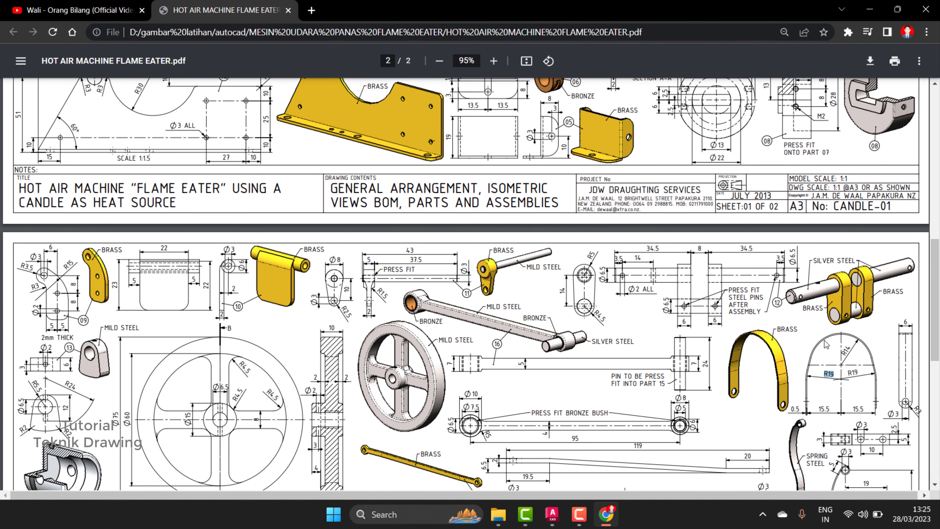
pyautogui.keyDown('ctrl'); pyautogui.scroll(3, 822, 338); pyautogui.keyUp('ctrl')
pyautogui.keyDown('ctrl'); pyautogui.scroll(3, 822, 339); pyautogui.keyUp('ctrl')
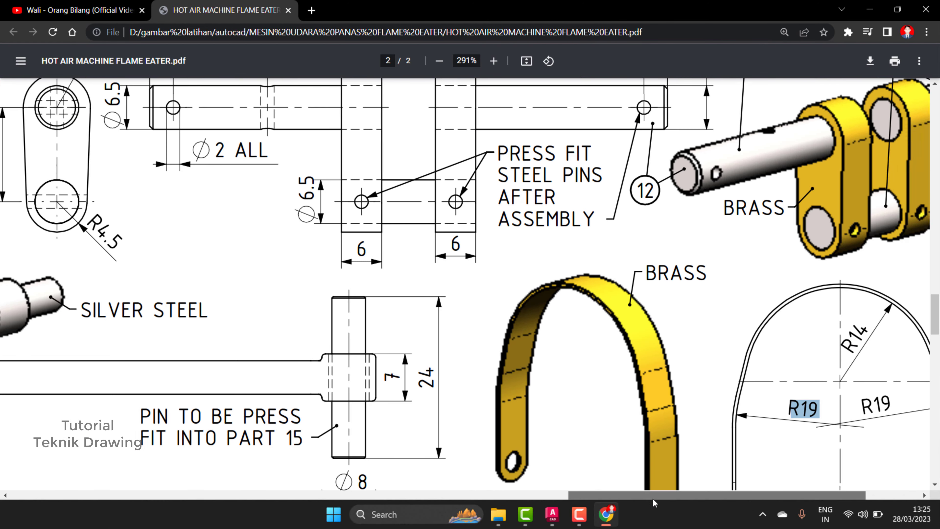
pyautogui.moveTo(620, 498); pyautogui.dragTo(685, 498)
pyautogui.scroll(-4, 628, 278)
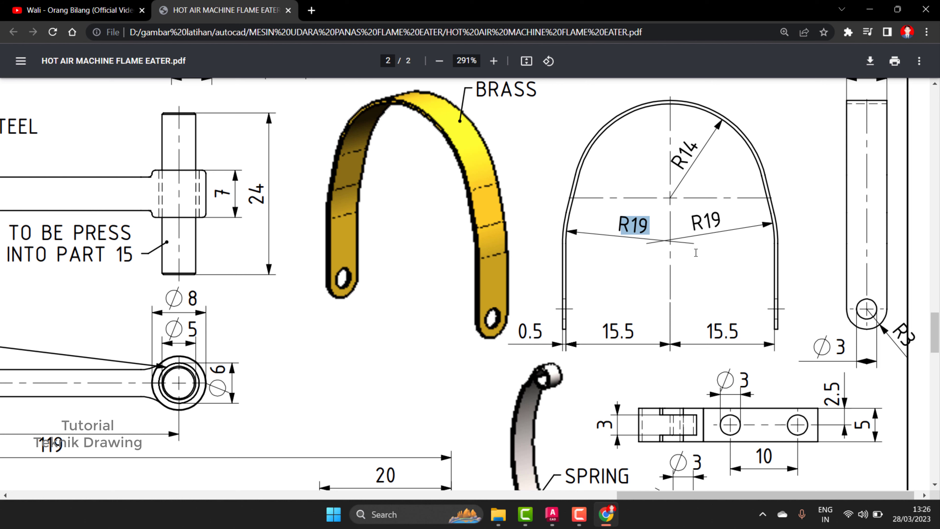
# Return to AutoCAD and erase the R19,41 radius dimension.
pyautogui.click(867, 10)
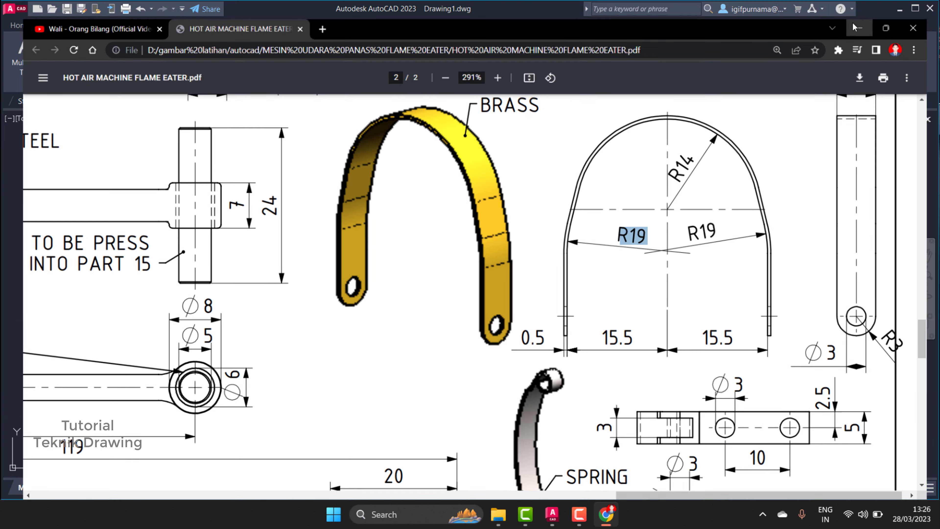
pyautogui.press('Escape')
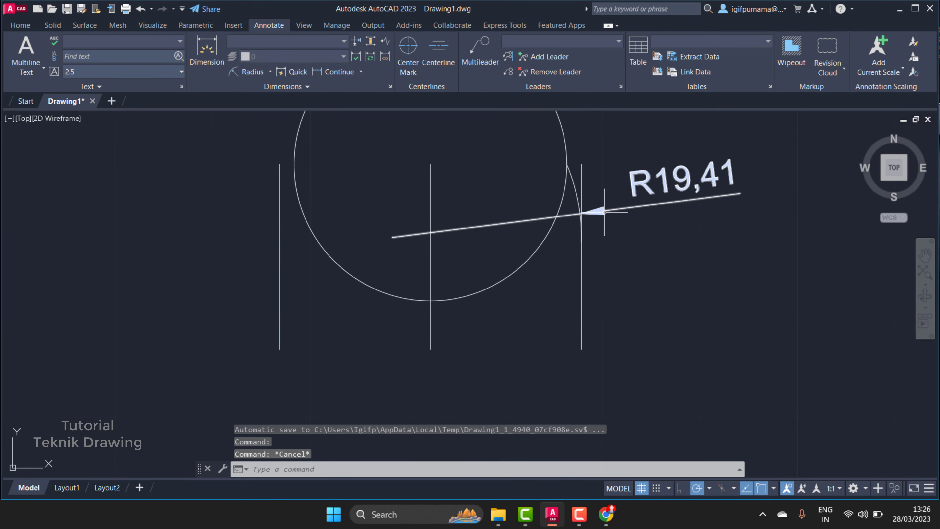
pyautogui.click(20, 26)
pyautogui.click(289, 71)
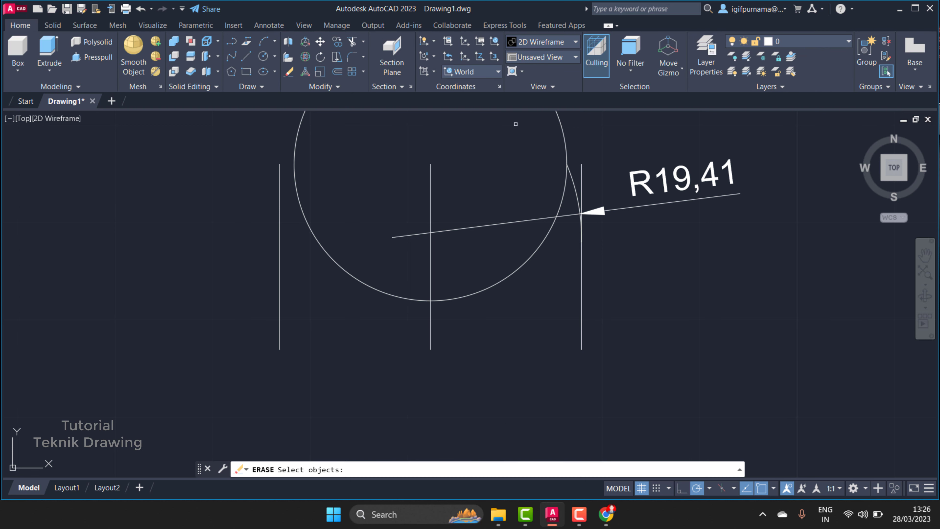
pyautogui.click(724, 239)
pyautogui.click(631, 168)
pyautogui.press('Return')
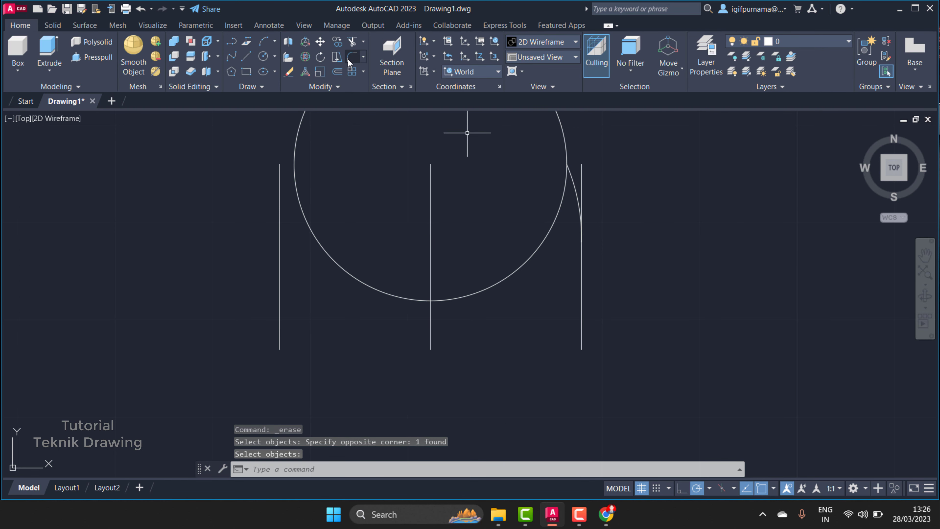
# Trim away the right vertical line's part above the arc.
pyautogui.click(351, 42)
pyautogui.scroll(2, 616, 224)
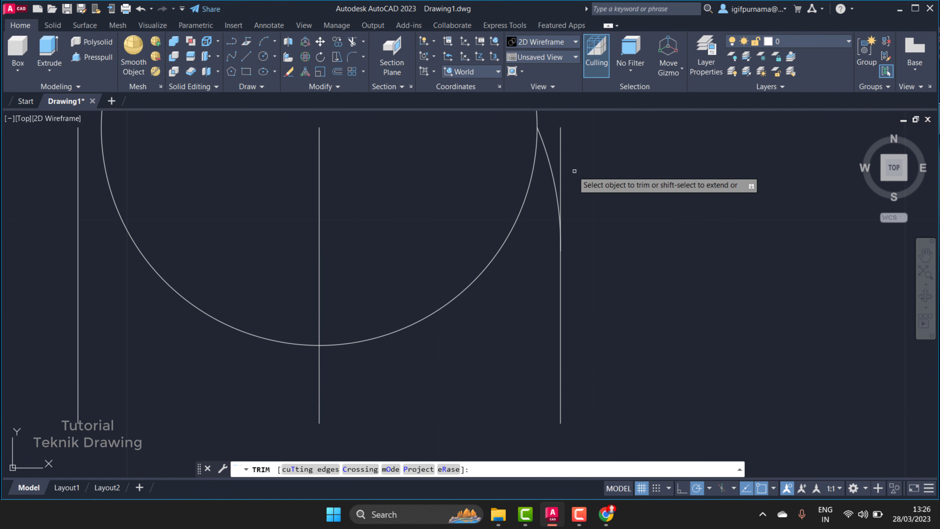
pyautogui.click(562, 158)
pyautogui.rightClick(562, 158)
pyautogui.click(577, 163)
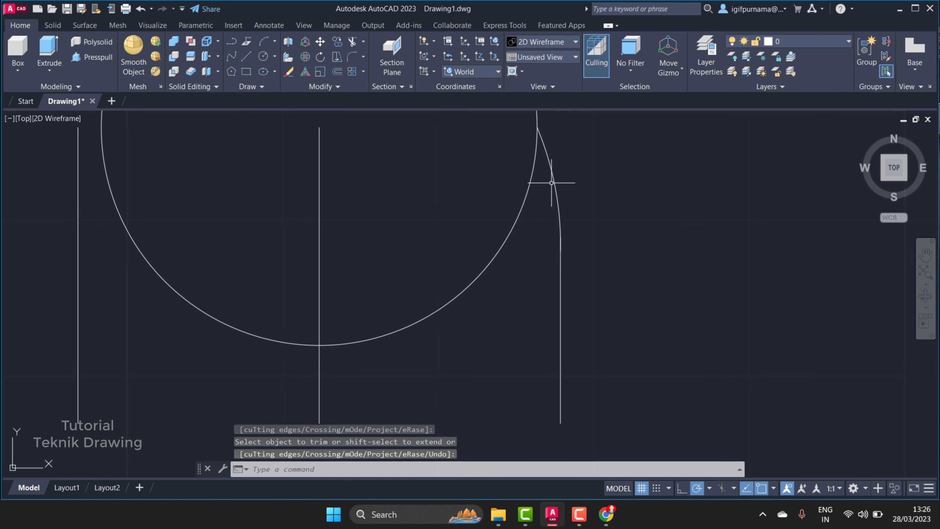
# Mirror the right arc about the vertical centre line, keeping the original arc.
pyautogui.click(337, 86)
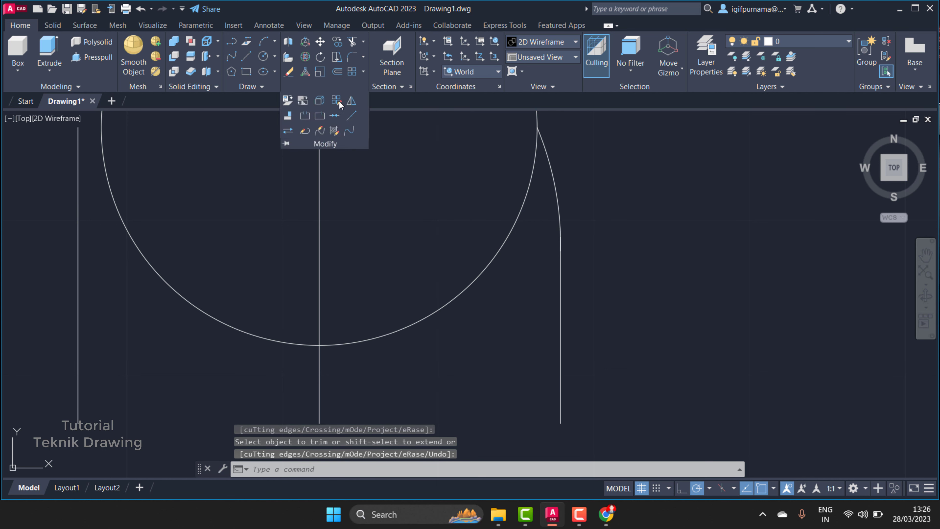
pyautogui.click(352, 101)
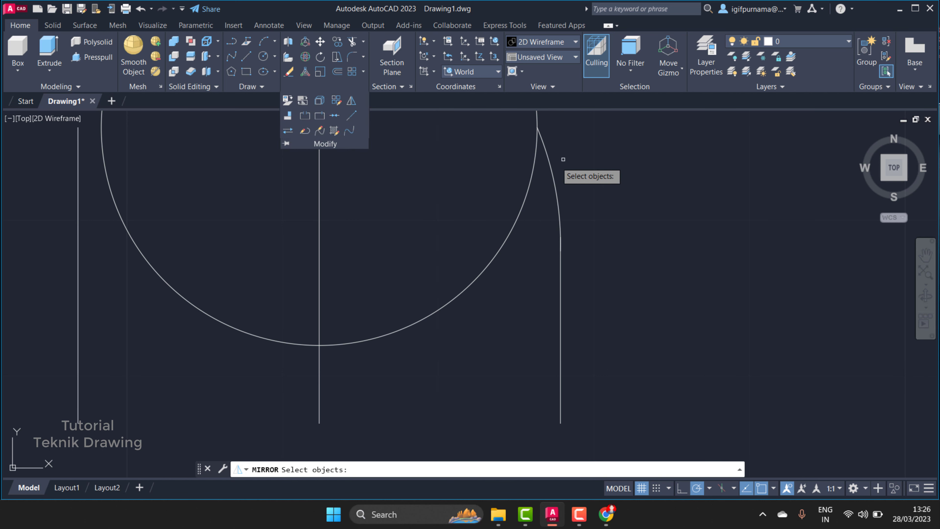
pyautogui.click(547, 166)
pyautogui.press('Return')
pyautogui.click(320, 127)
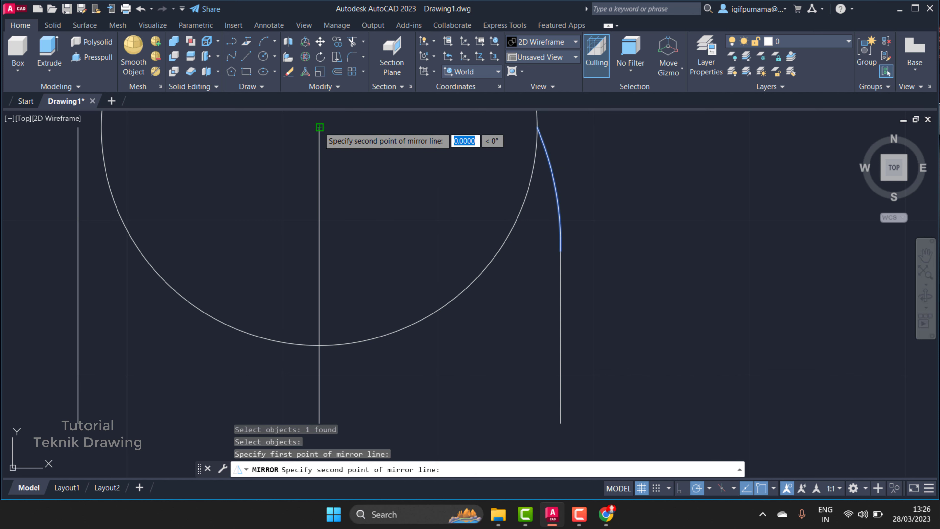
pyautogui.scroll(-2, 319, 127)
pyautogui.click(320, 312)
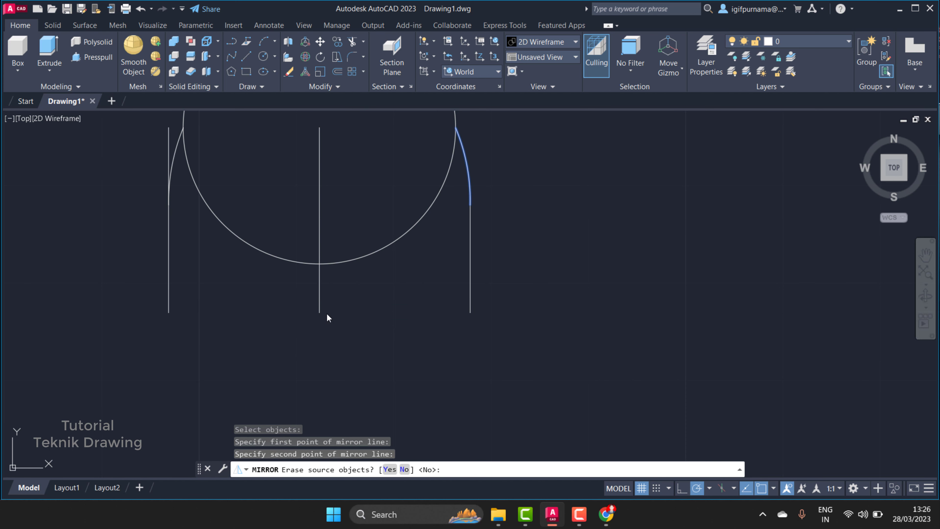
pyautogui.press('Return')
# Trim away the excess left and lower parts of the circle.
pyautogui.click(351, 41)
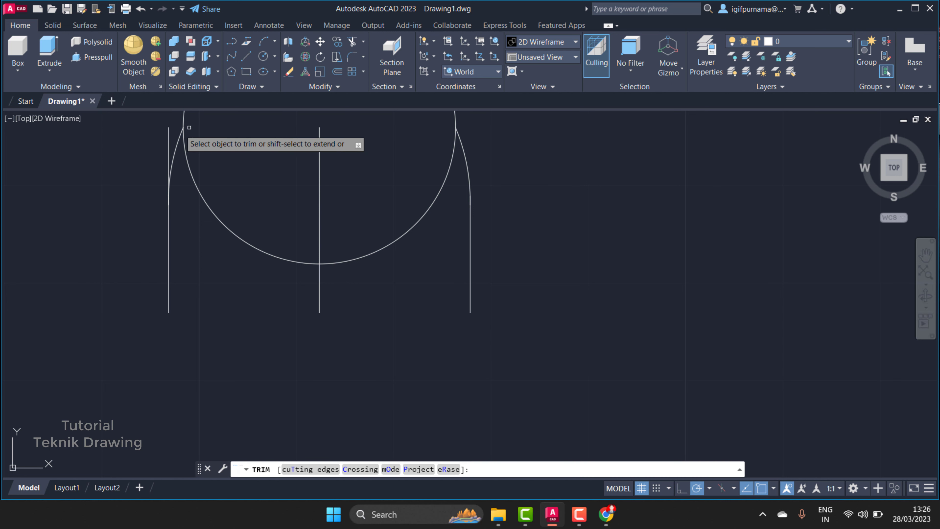
pyautogui.moveTo(172, 137); pyautogui.dragTo(169, 140)
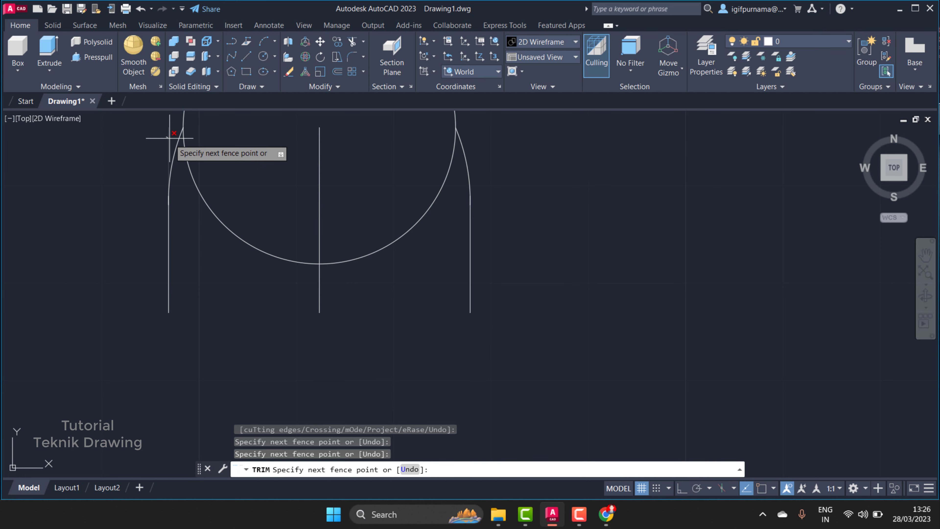
pyautogui.click(222, 221)
pyautogui.click(401, 235)
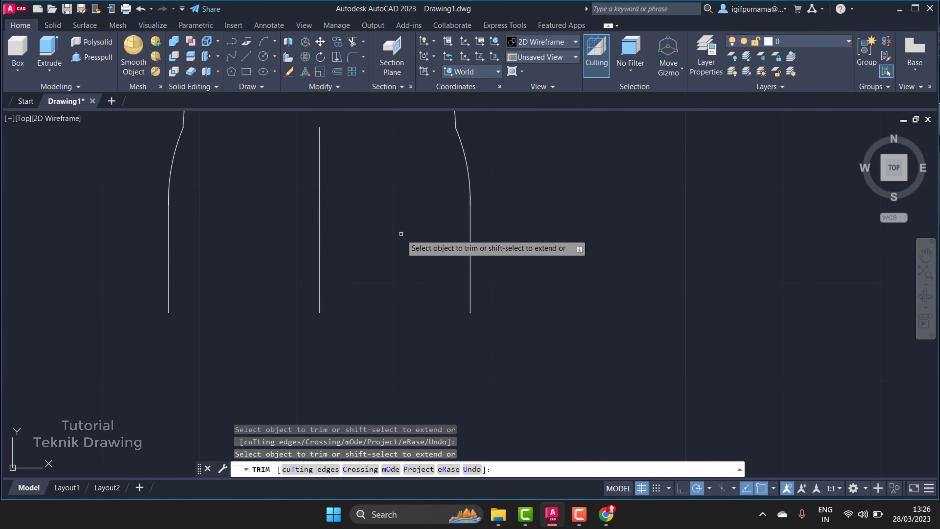
pyautogui.scroll(-3, 400, 236)
pyautogui.rightClick(393, 218)
pyautogui.click(407, 227)
# Erase the leftover centre line, then bring the strap reference PDF forward.
pyautogui.click(303, 68)
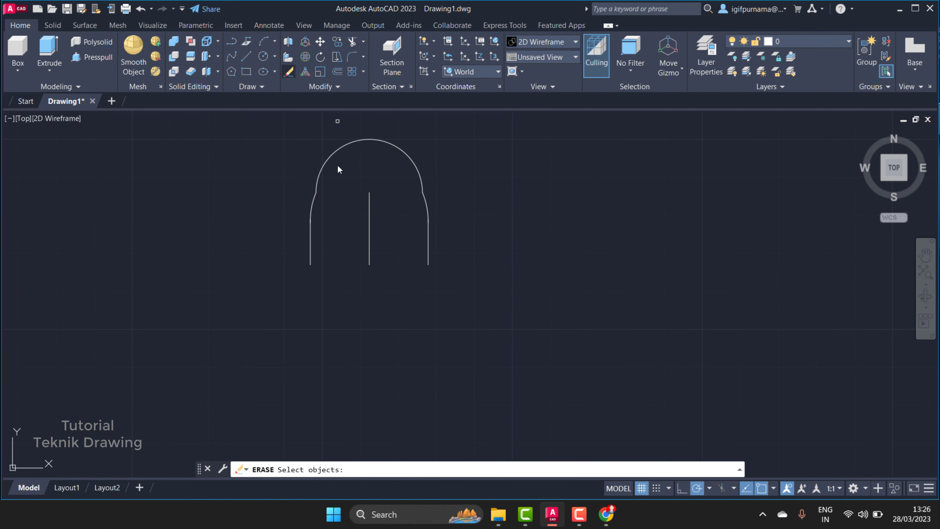
pyautogui.click(385, 256)
pyautogui.click(359, 206)
pyautogui.scroll(2, 357, 188)
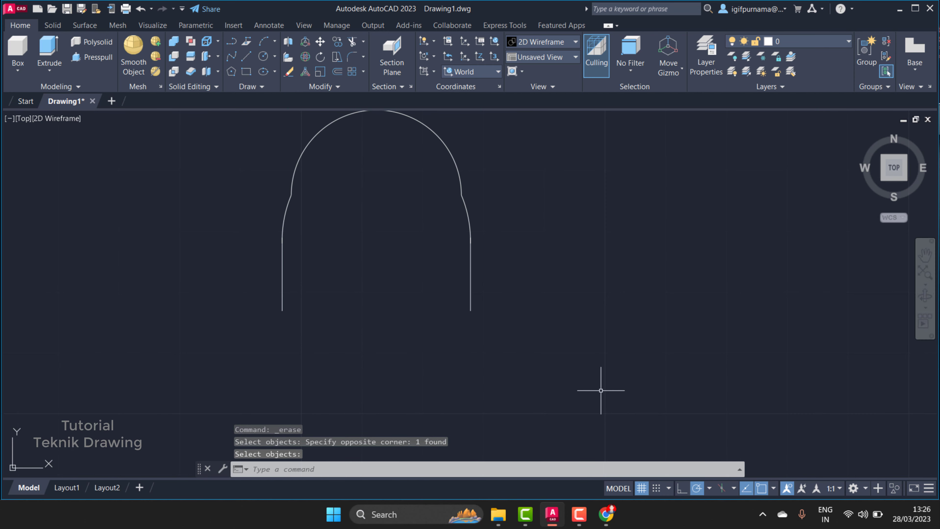
pyautogui.click(606, 513)
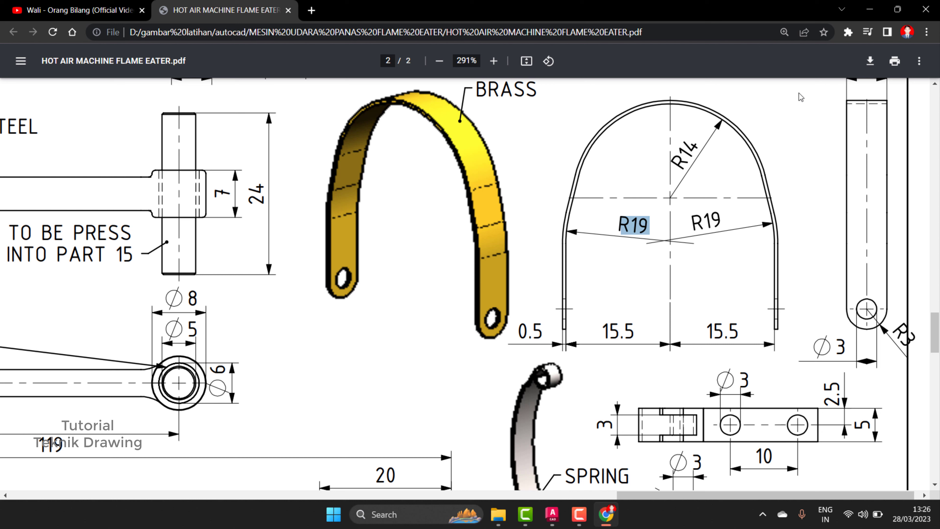
# Minimize the strap PDF in Chrome to return to the AutoCAD arch drawing.
pyautogui.click(869, 9)
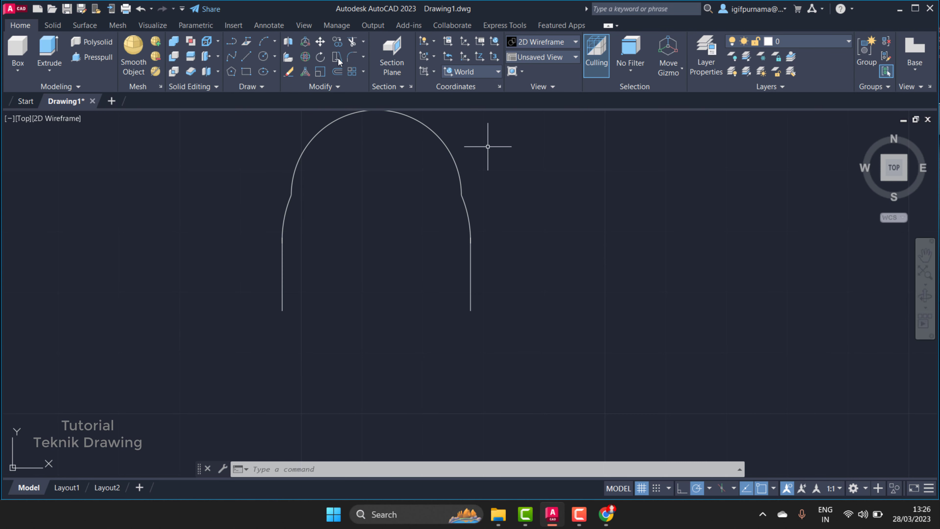
# Join the window-selected arch pieces into one polyline with the Modify panel's Join tool.
pyautogui.click(336, 73)
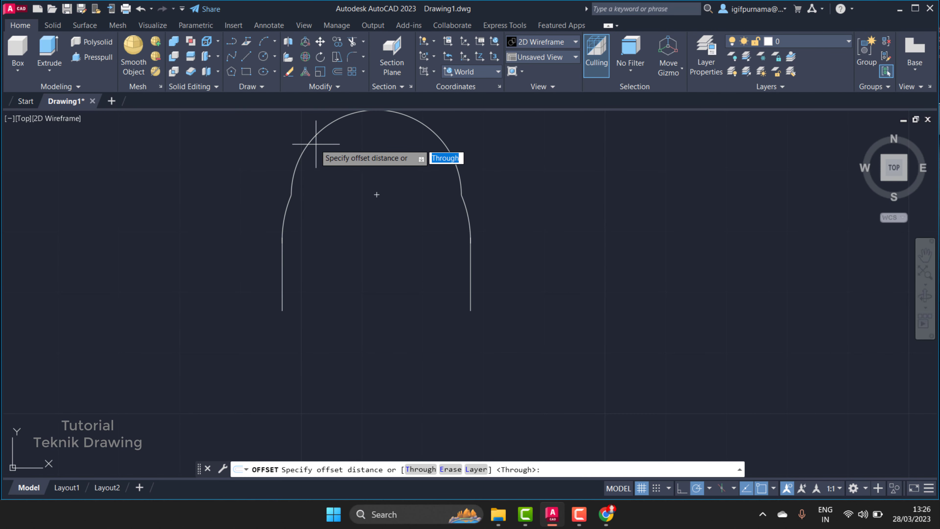
pyautogui.press('Escape')
pyautogui.click(340, 85)
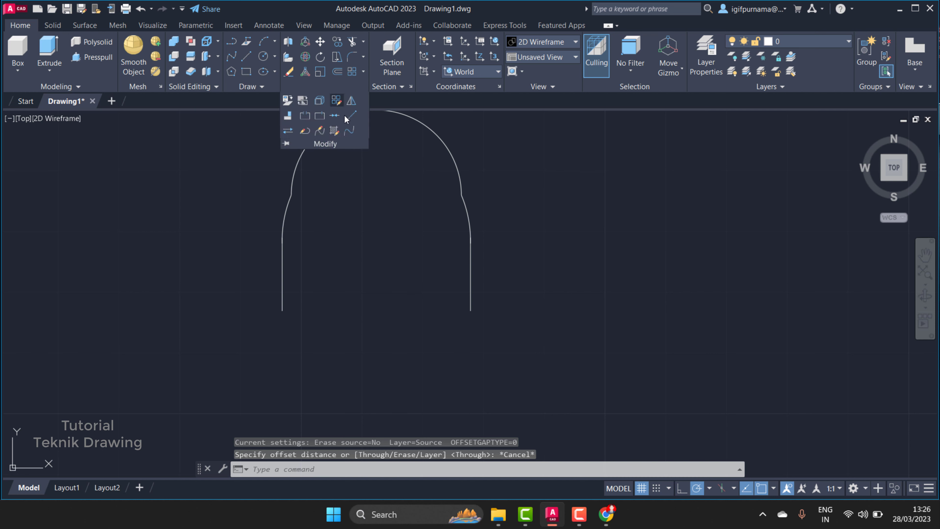
pyautogui.click(263, 87)
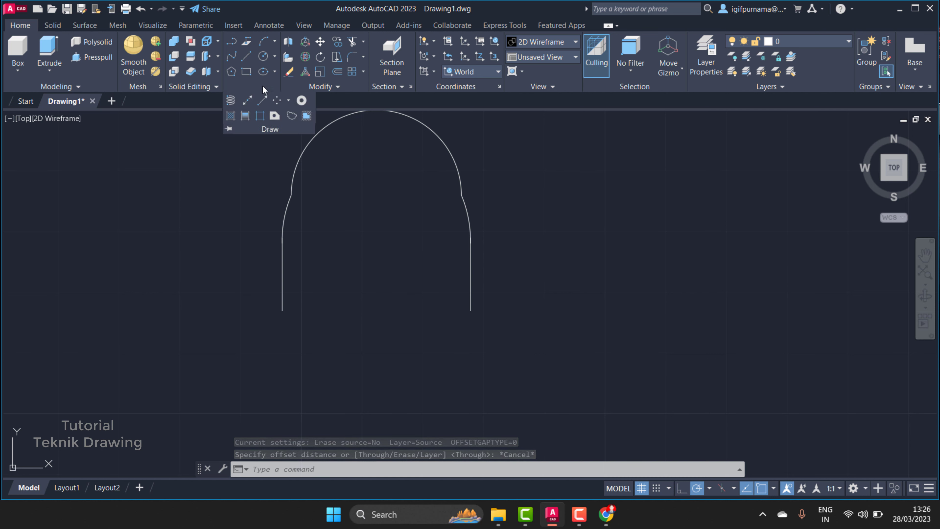
pyautogui.click(343, 85)
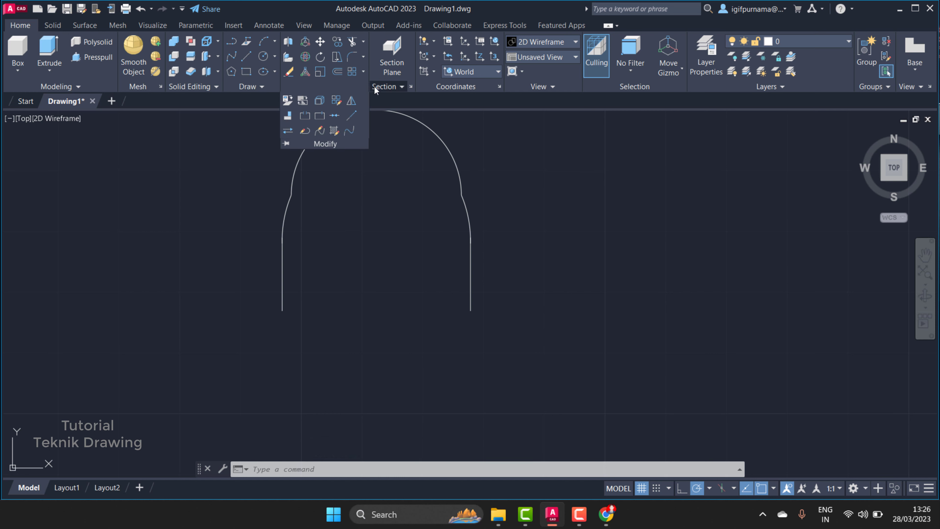
pyautogui.click(375, 88)
pyautogui.click(346, 90)
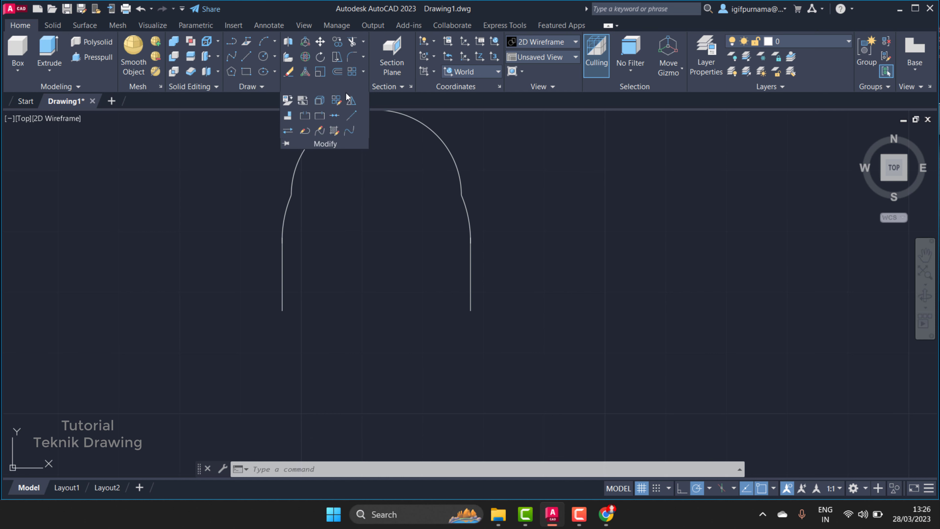
pyautogui.click(335, 115)
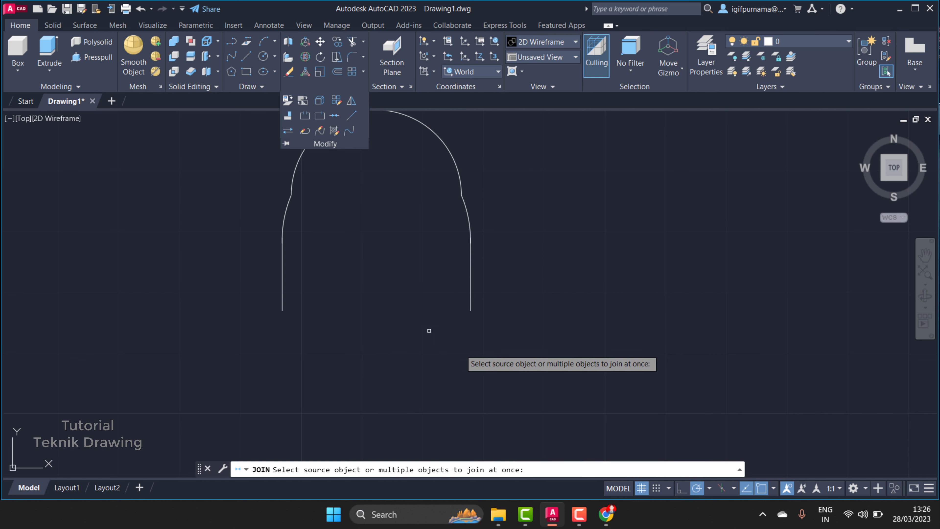
pyautogui.click(574, 353)
pyautogui.click(220, 111)
pyautogui.press('Return')
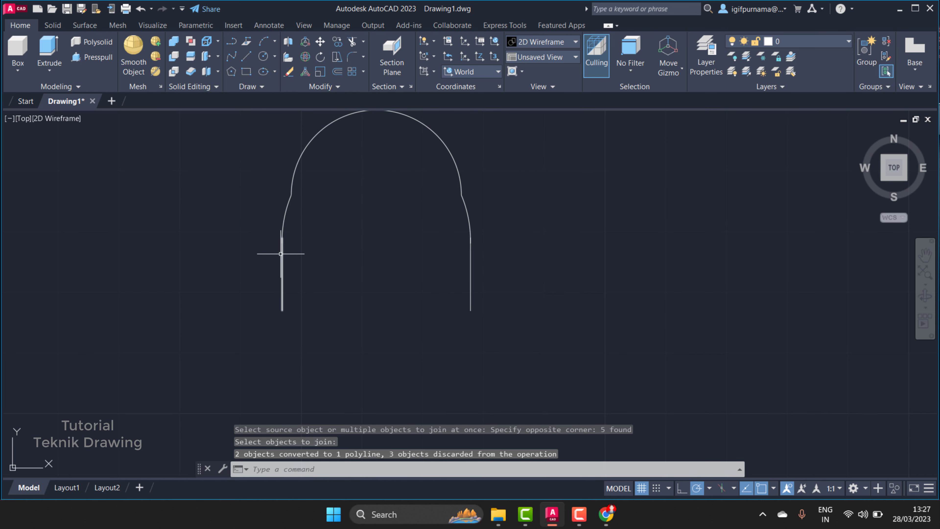
# Run Join twice more on the remaining arch pieces, selecting four, then three.
pyautogui.click(337, 86)
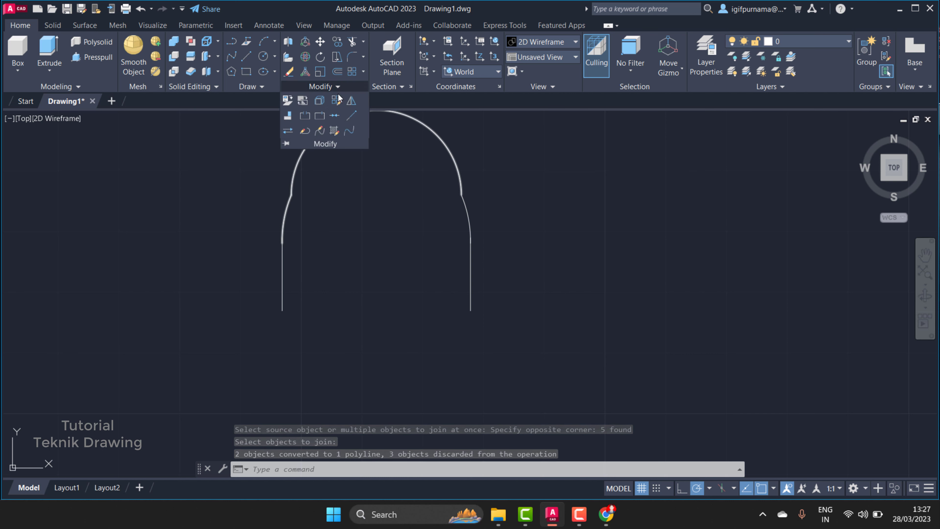
pyautogui.click(337, 114)
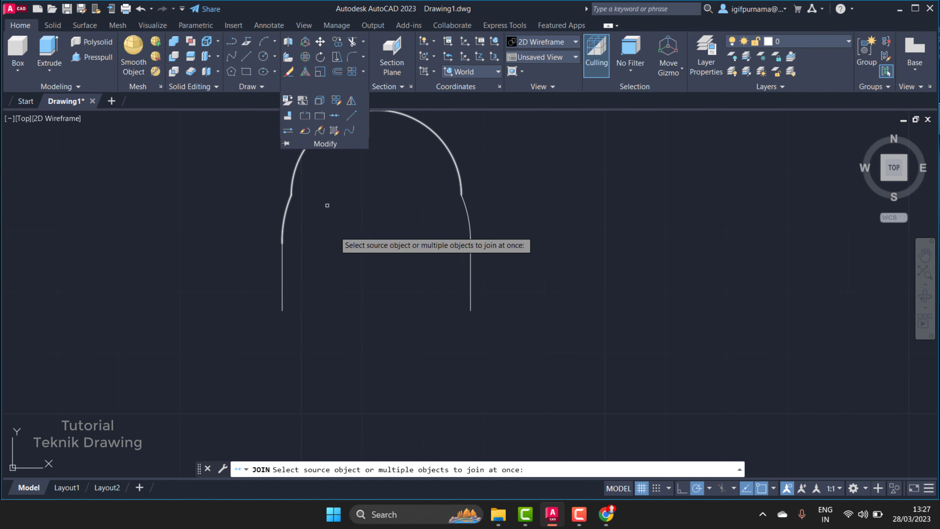
pyautogui.click(637, 362)
pyautogui.click(256, 179)
pyautogui.press('Return')
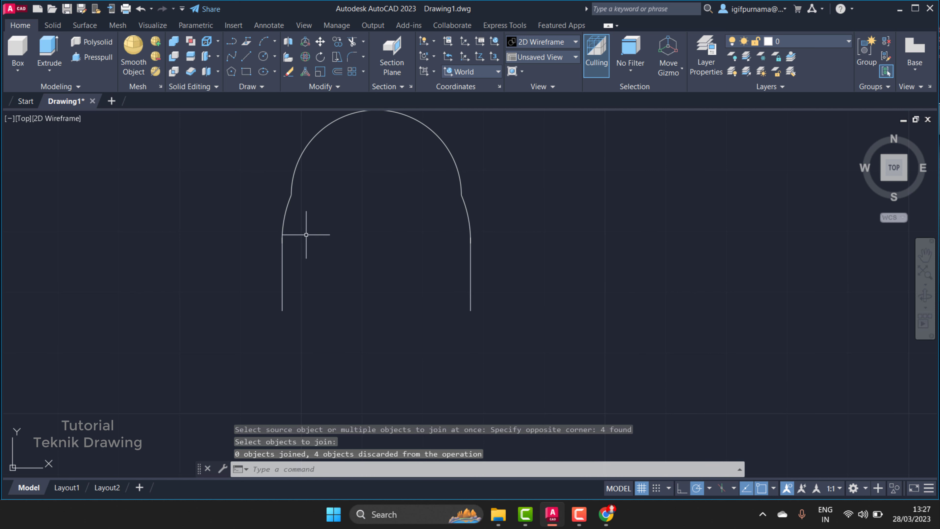
pyautogui.click(340, 86)
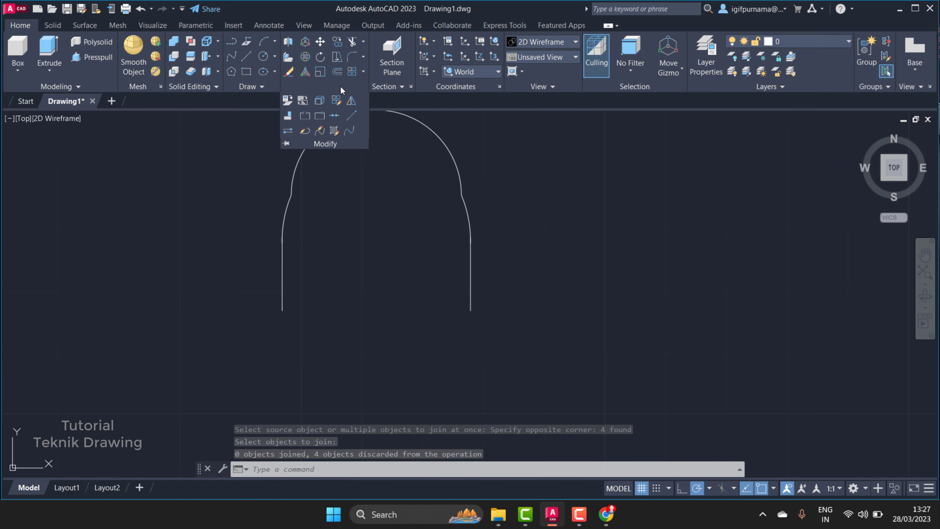
pyautogui.click(331, 116)
pyautogui.click(497, 250)
pyautogui.click(483, 235)
pyautogui.press('Return')
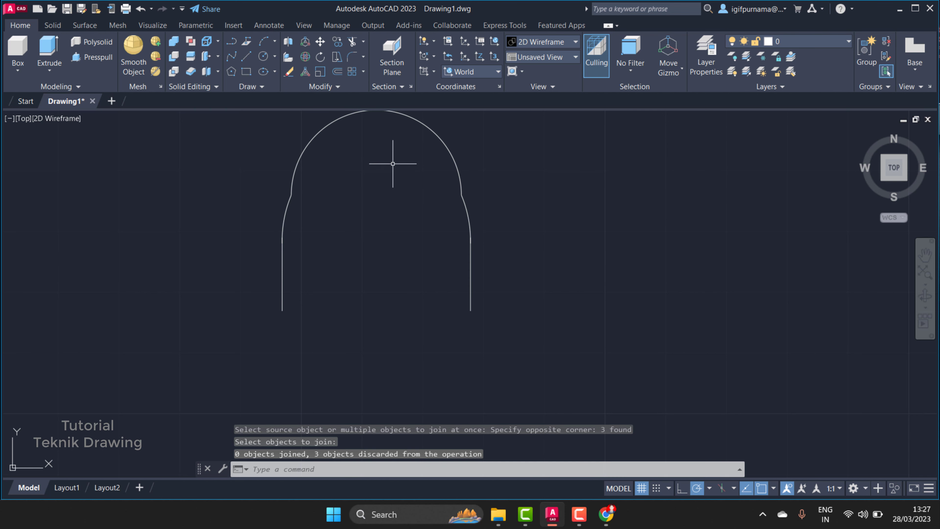
# Offset the arch's top outline inward by 0.5.
pyautogui.click(338, 71)
pyautogui.scroll(-1, 407, 240)
pyautogui.scroll(-1, 377, 185)
pyautogui.rightClick(377, 185)
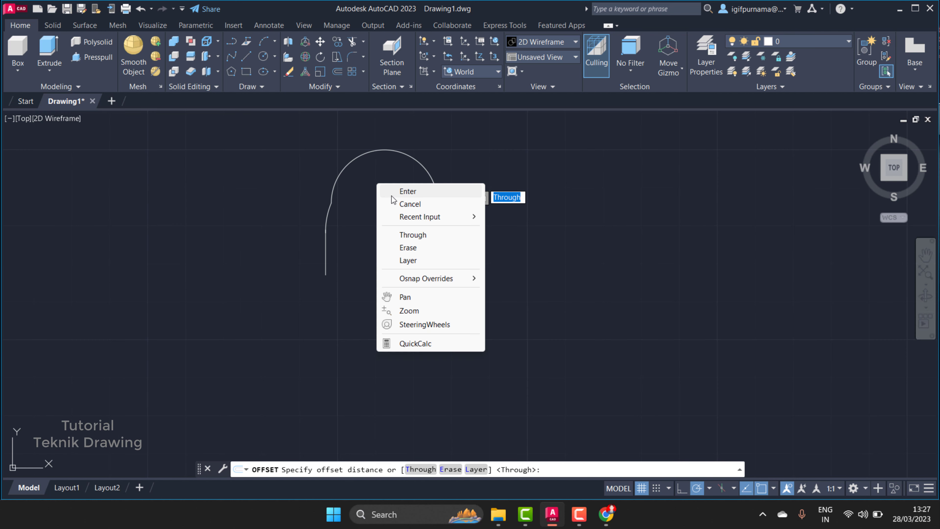
pyautogui.click(392, 195)
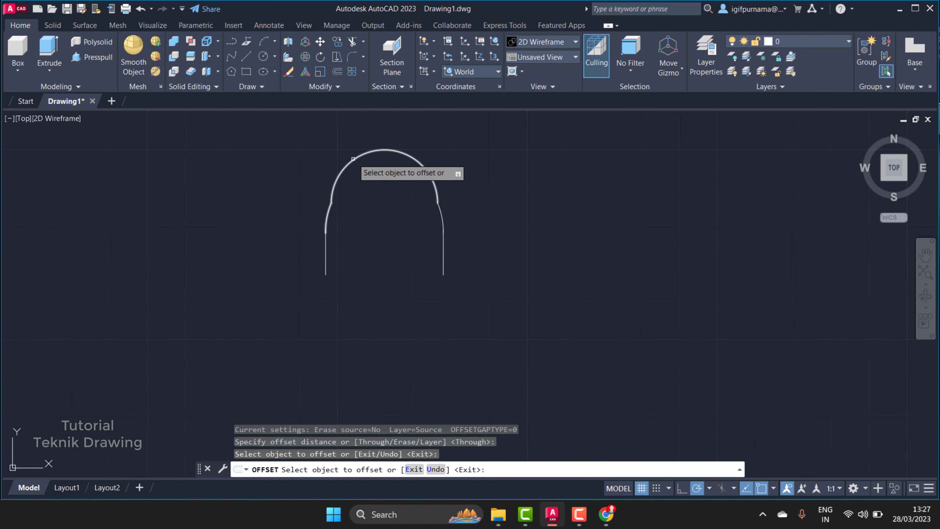
pyautogui.click(353, 159)
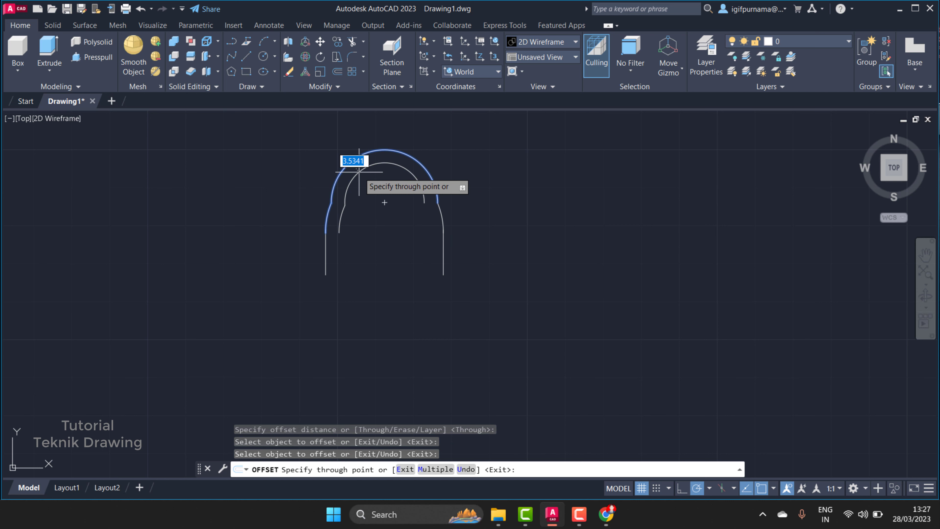
pyautogui.scroll(4, 358, 171)
pyautogui.write('0.')
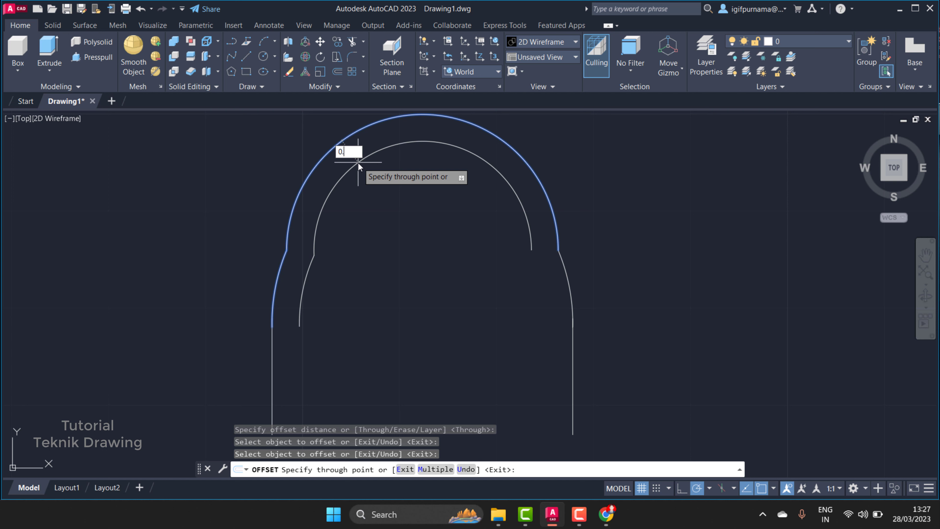
pyautogui.write('5')
pyautogui.press('Return')
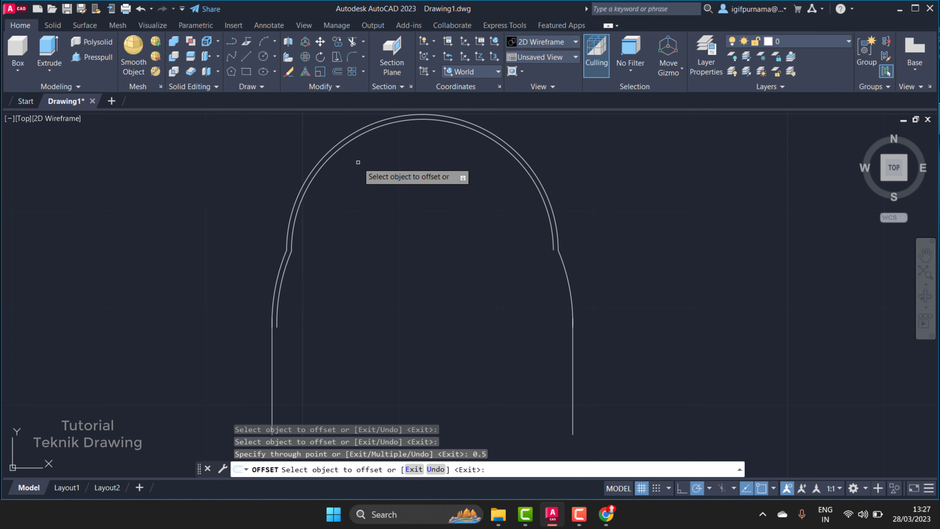
# Offset the left and right straight legs by 0.5.
pyautogui.click(272, 371)
pyautogui.write('0.5')
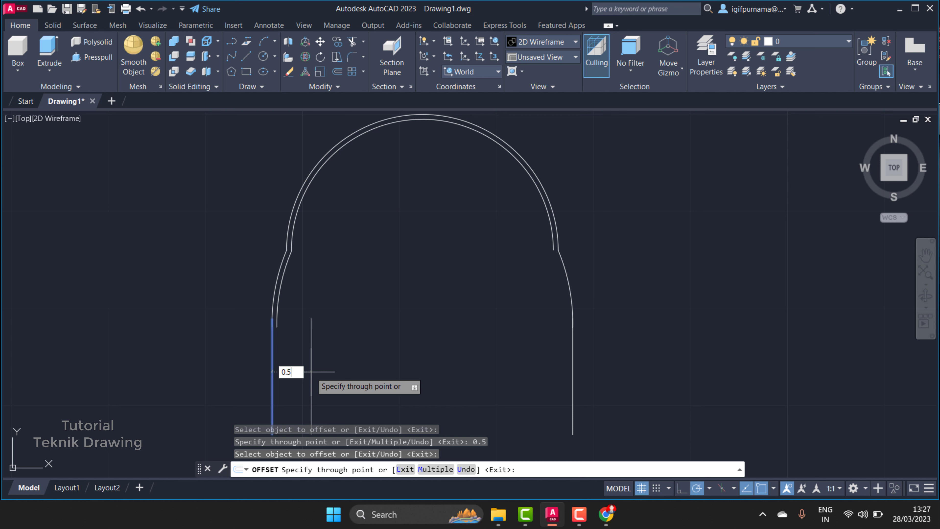
pyautogui.press('Return')
pyautogui.scroll(-3, 294, 279)
pyautogui.scroll(2, 356, 308)
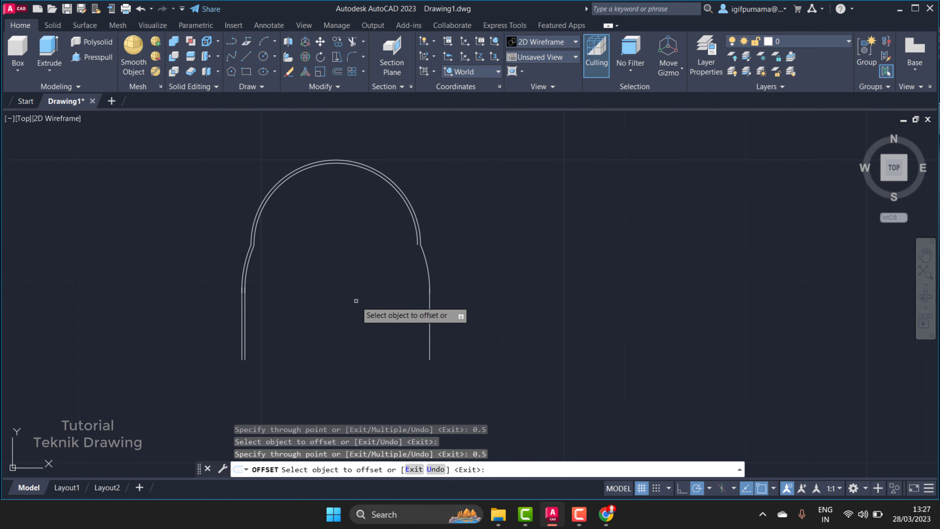
pyautogui.click(428, 306)
pyautogui.write('0.5')
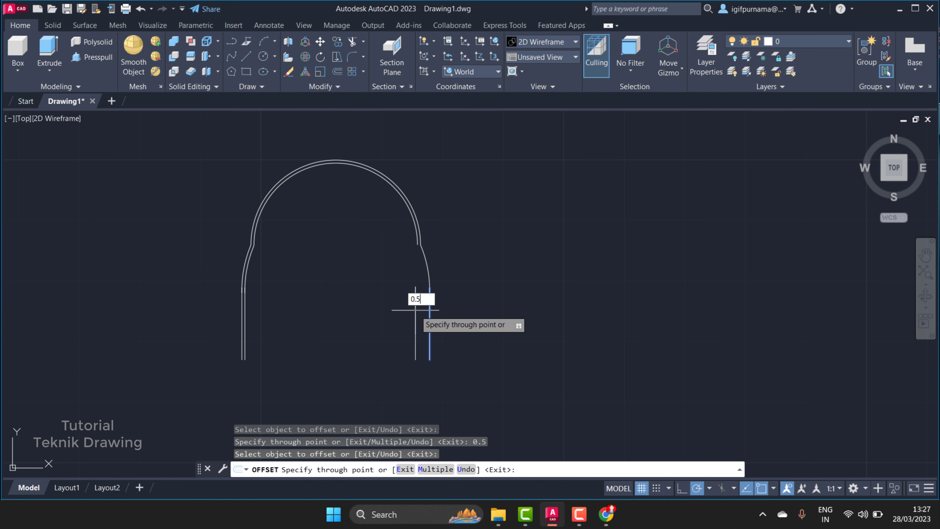
pyautogui.press('Return')
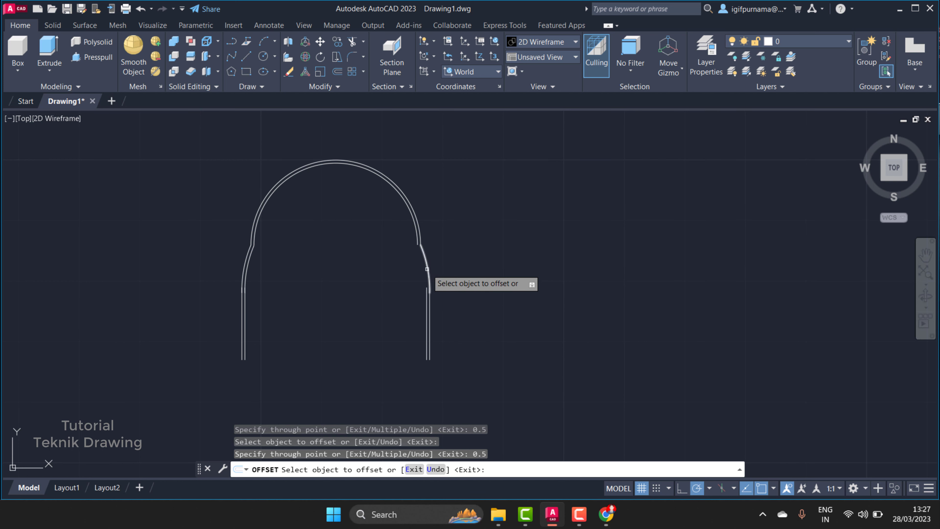
# Offset the right side arc and right lower arc by 0.5, then end OFFSET.
pyautogui.click(425, 277)
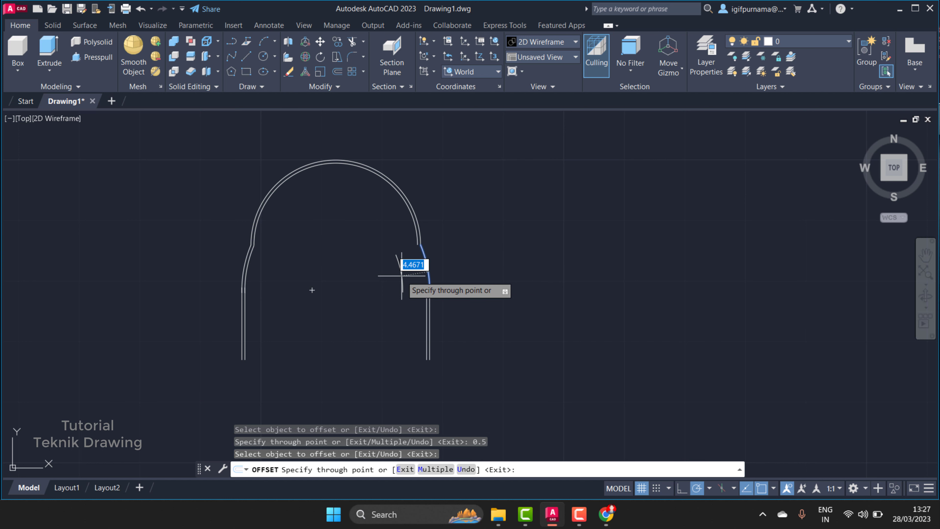
pyautogui.press('Return')
pyautogui.press('BackSpace')
pyautogui.write('.5')
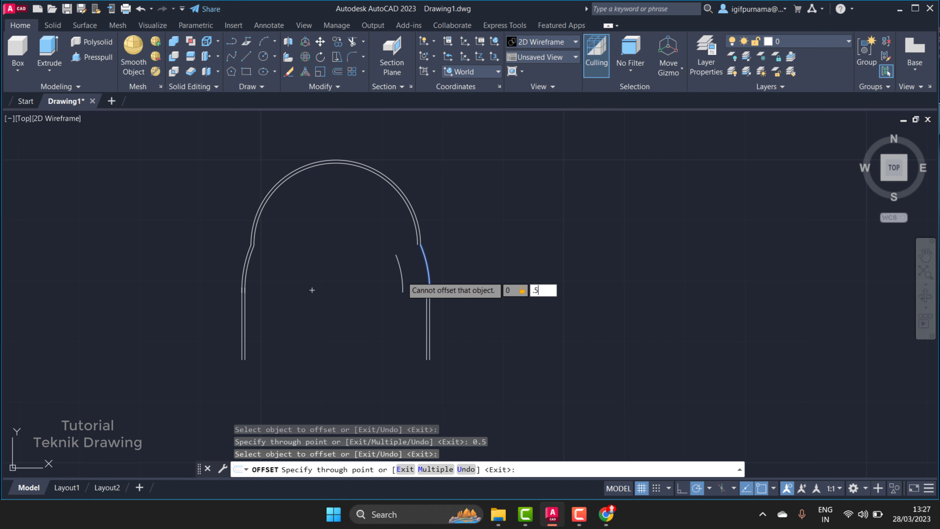
pyautogui.press('Return')
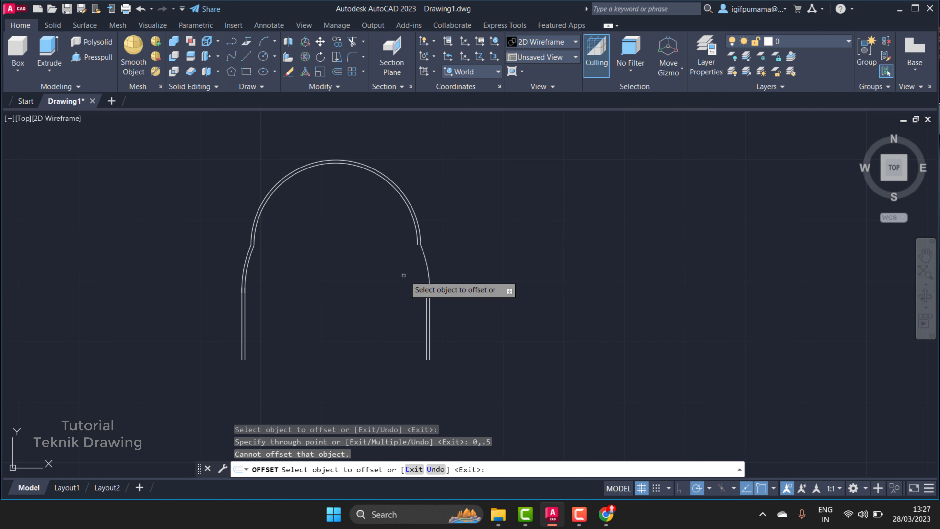
pyautogui.click(426, 266)
pyautogui.write('0.5\\')
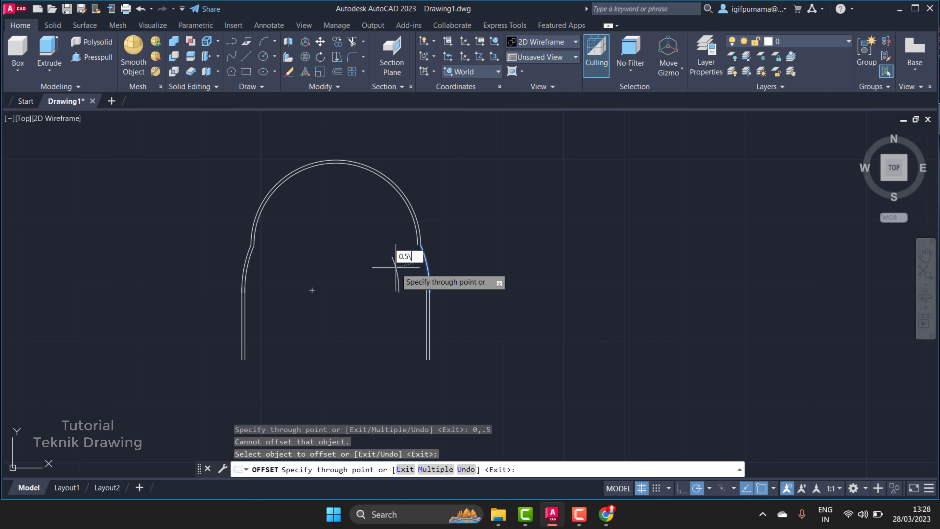
pyautogui.press('Return')
pyautogui.rightClick(397, 269)
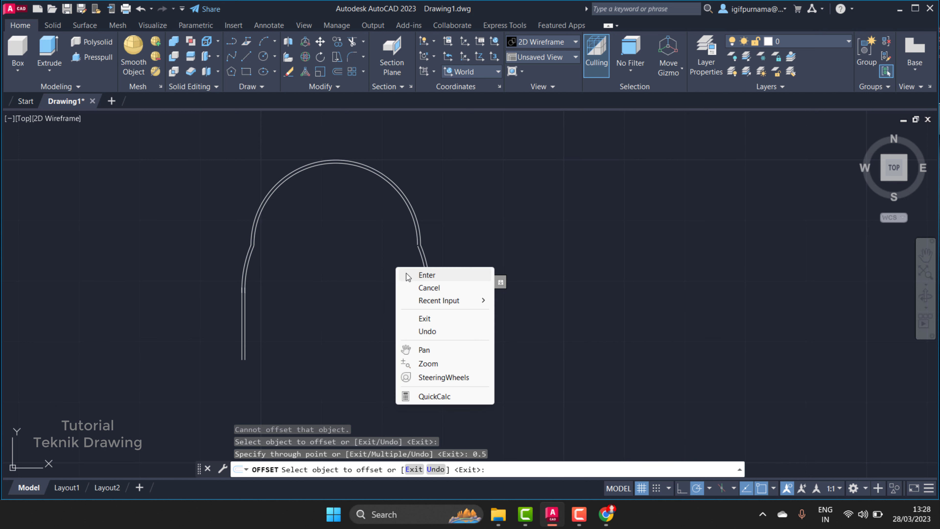
pyautogui.click(413, 273)
pyautogui.scroll(3, 413, 274)
pyautogui.scroll(2, 418, 210)
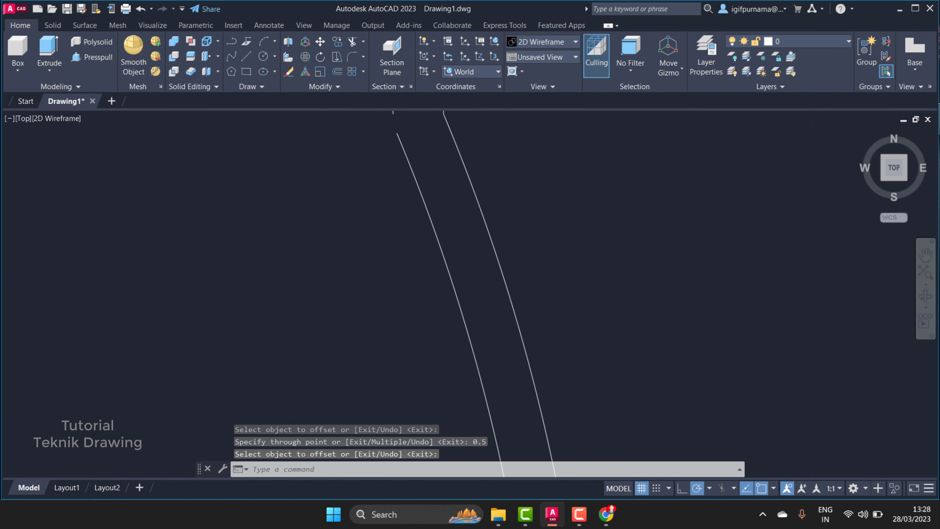
# Erase the two stray inner lines on the arch's right side.
pyautogui.scroll(-1, 418, 210)
pyautogui.scroll(1, 413, 172)
pyautogui.scroll(-3, 406, 179)
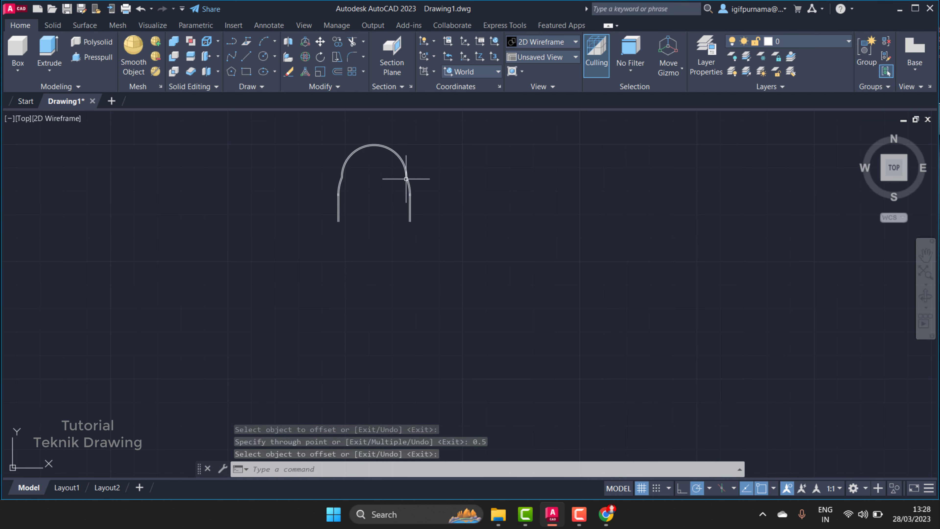
pyautogui.scroll(2, 321, 195)
pyautogui.scroll(2, 379, 147)
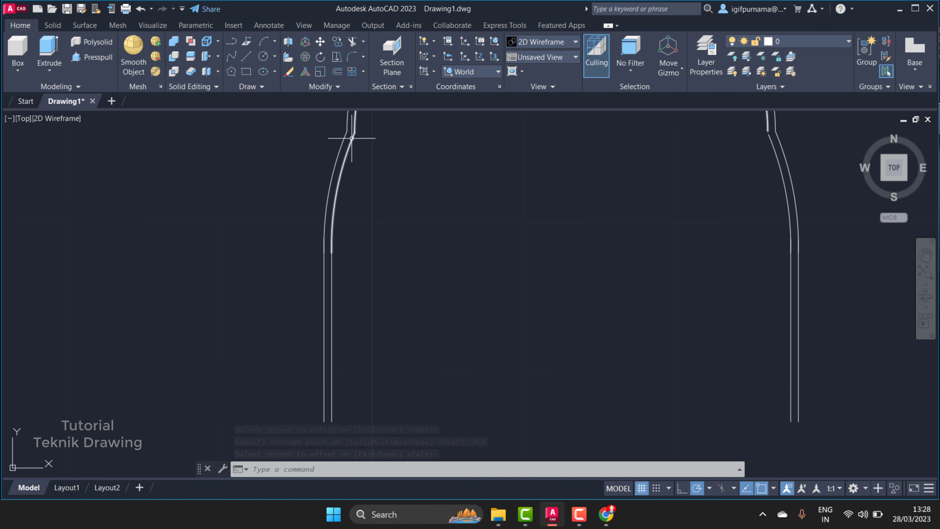
pyautogui.scroll(3, 349, 133)
pyautogui.scroll(-3, 344, 148)
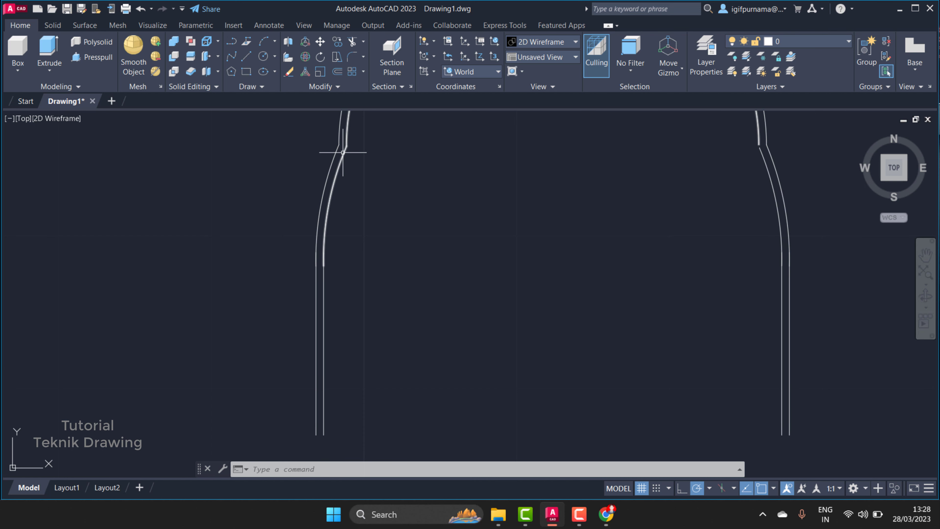
pyautogui.scroll(-4, 342, 152)
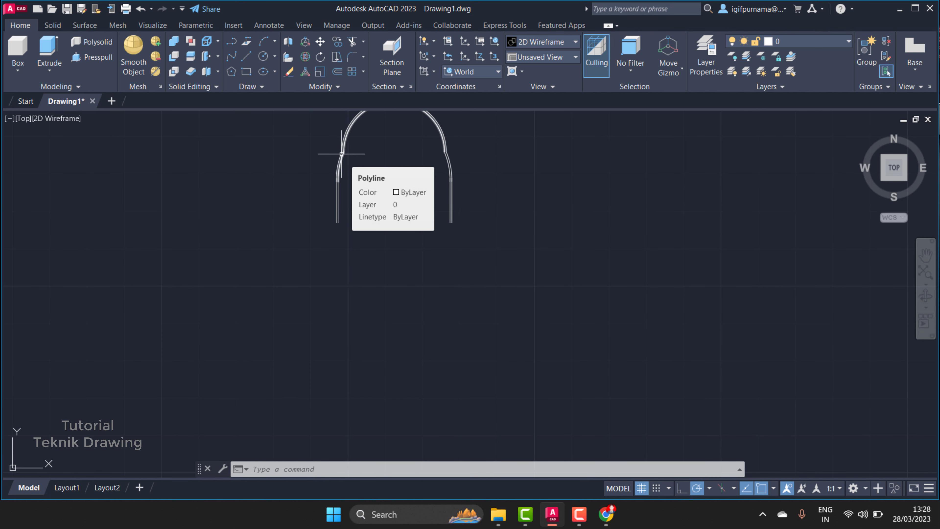
pyautogui.click(292, 74)
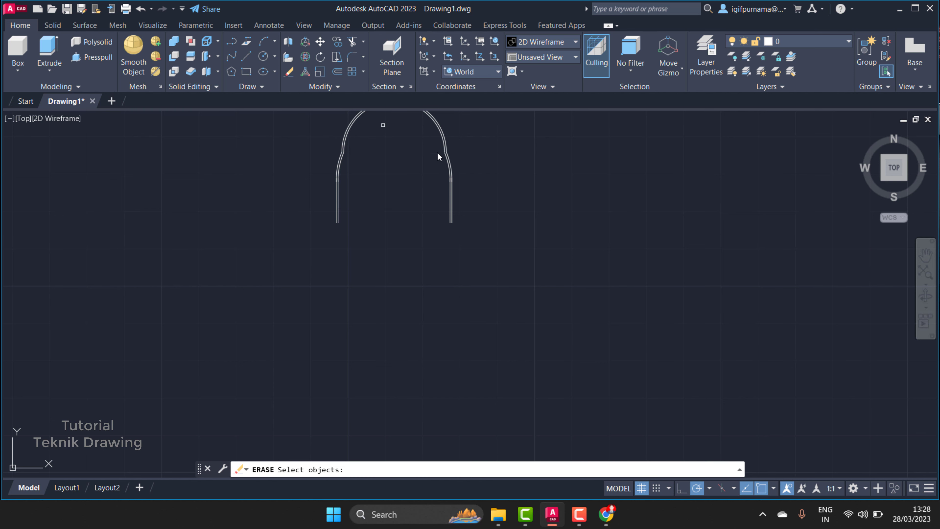
pyautogui.scroll(2, 441, 151)
pyautogui.click(447, 153)
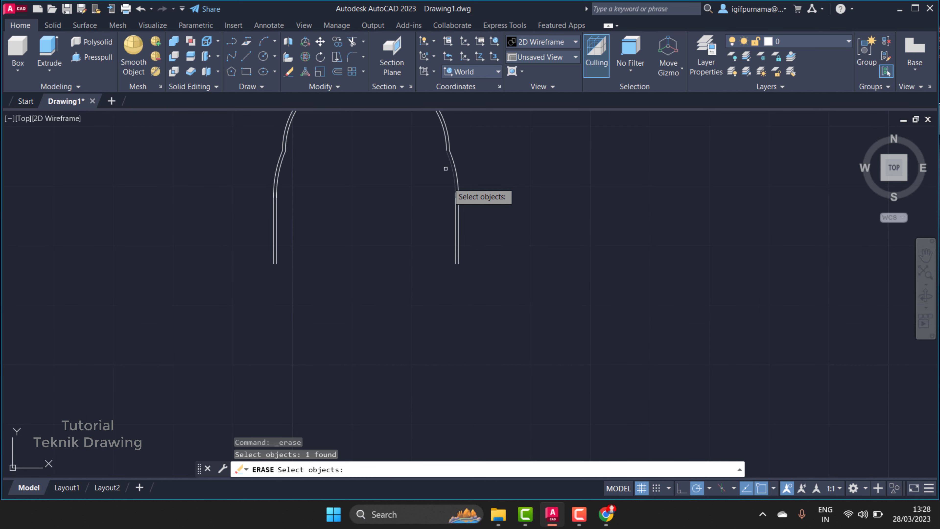
pyautogui.click(455, 218)
pyautogui.press('Return')
# Zoom around the arch to check its continuous double wall.
pyautogui.scroll(-2, 445, 175)
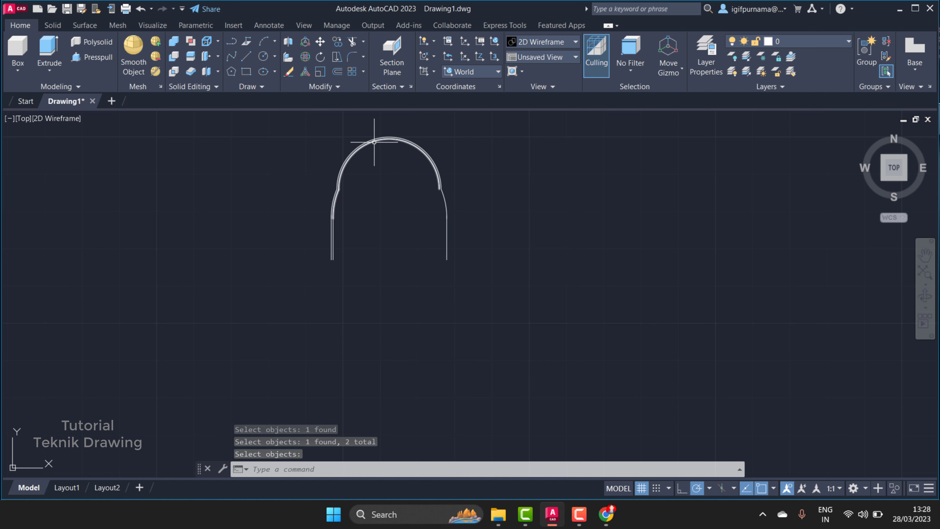
pyautogui.moveTo(374, 141)
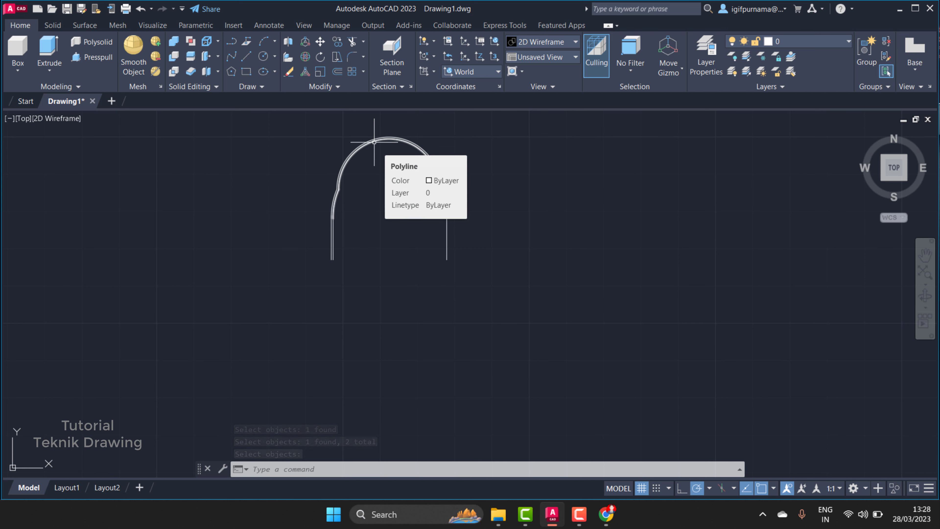
pyautogui.scroll(5, 355, 177)
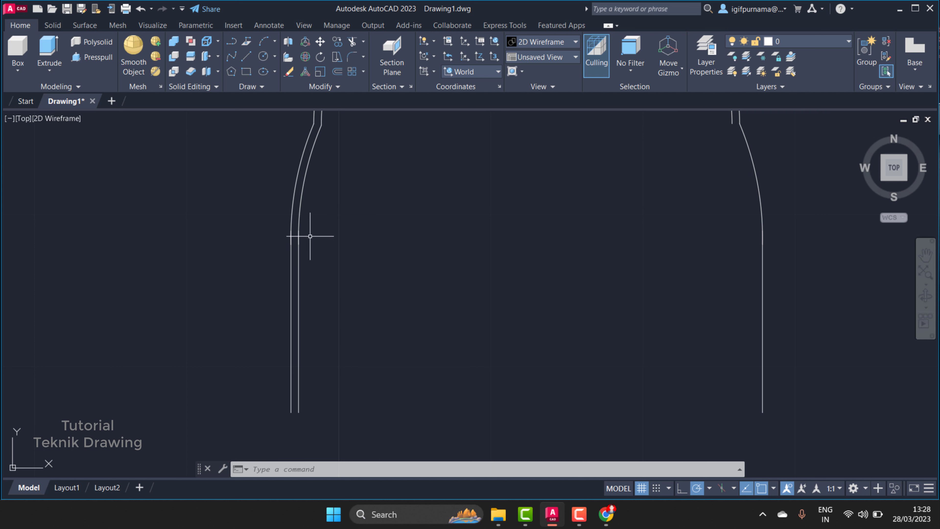
pyautogui.scroll(2, 310, 233)
pyautogui.scroll(4, 326, 218)
pyautogui.scroll(4, 326, 205)
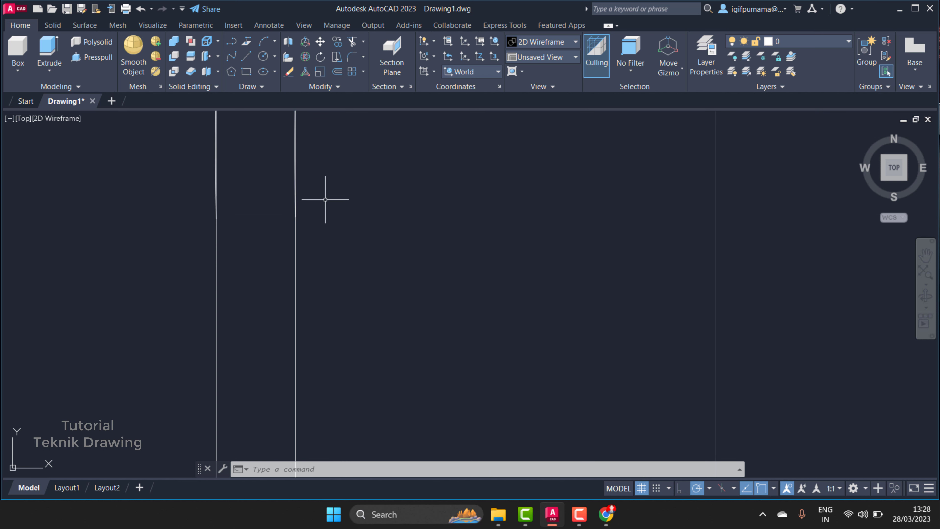
pyautogui.scroll(2, 318, 202)
pyautogui.scroll(-3, 315, 201)
pyautogui.scroll(-6, 315, 203)
pyautogui.scroll(-1, 377, 157)
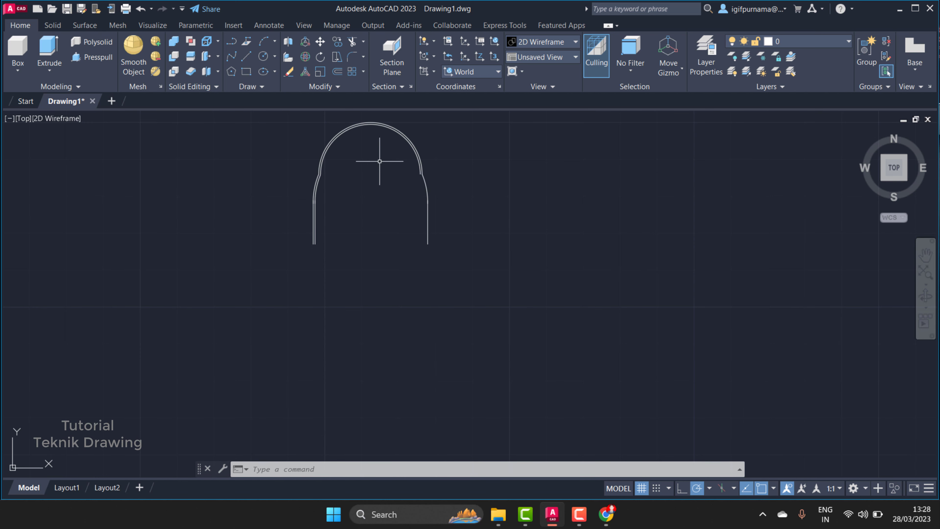
pyautogui.scroll(2, 438, 161)
pyautogui.click(346, 86)
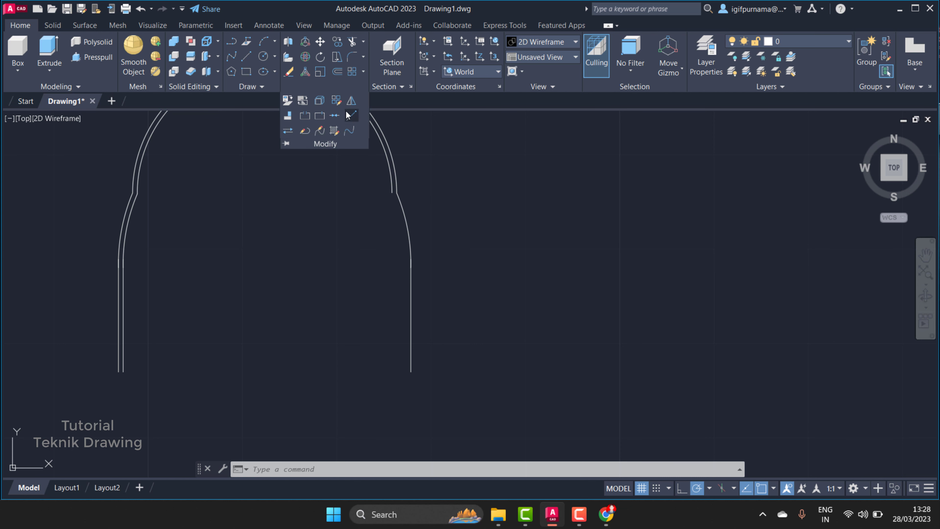
pyautogui.click(334, 115)
pyautogui.click(418, 213)
pyautogui.click(394, 192)
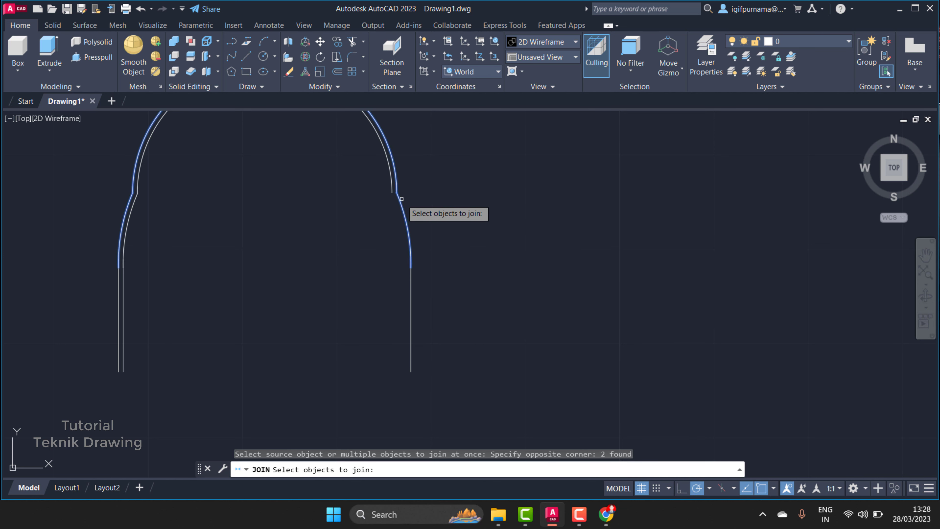
pyautogui.click(418, 277)
pyautogui.click(405, 258)
pyautogui.press('Return')
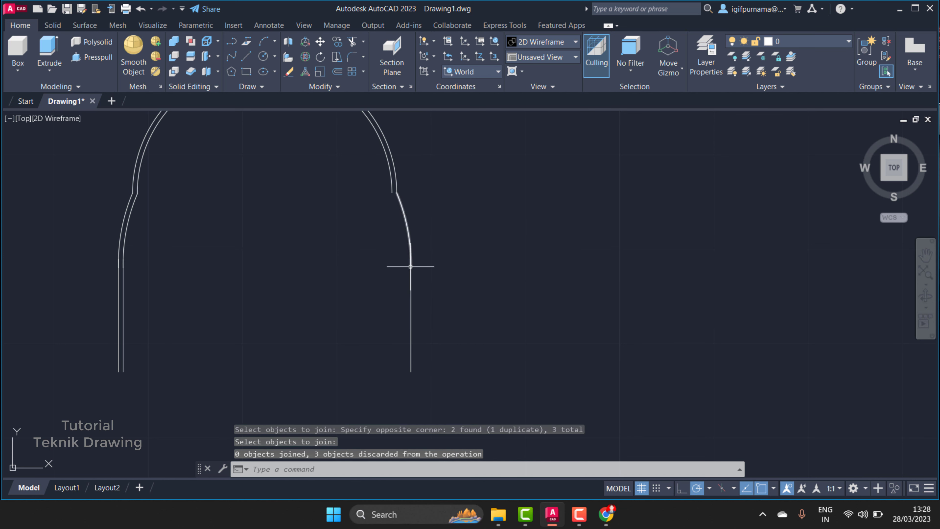
pyautogui.scroll(3, 399, 181)
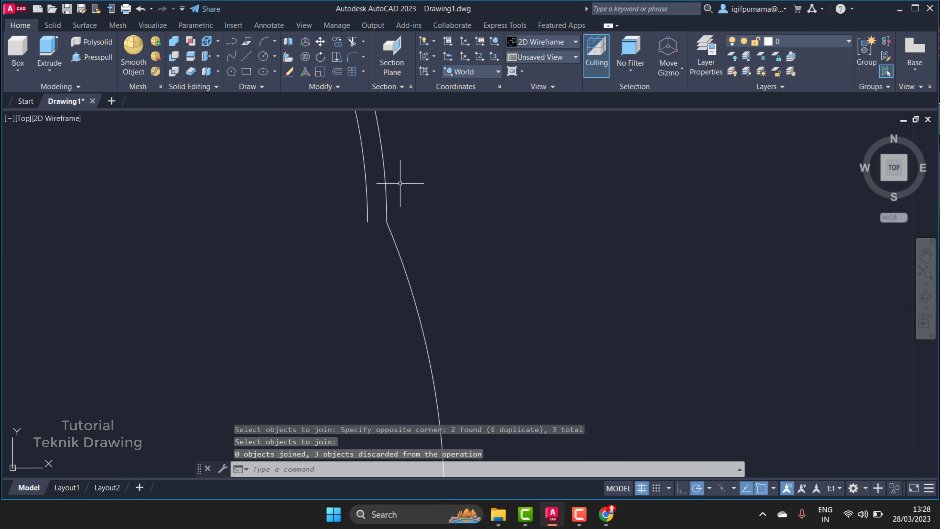
pyautogui.scroll(3, 392, 210)
pyautogui.scroll(5, 370, 295)
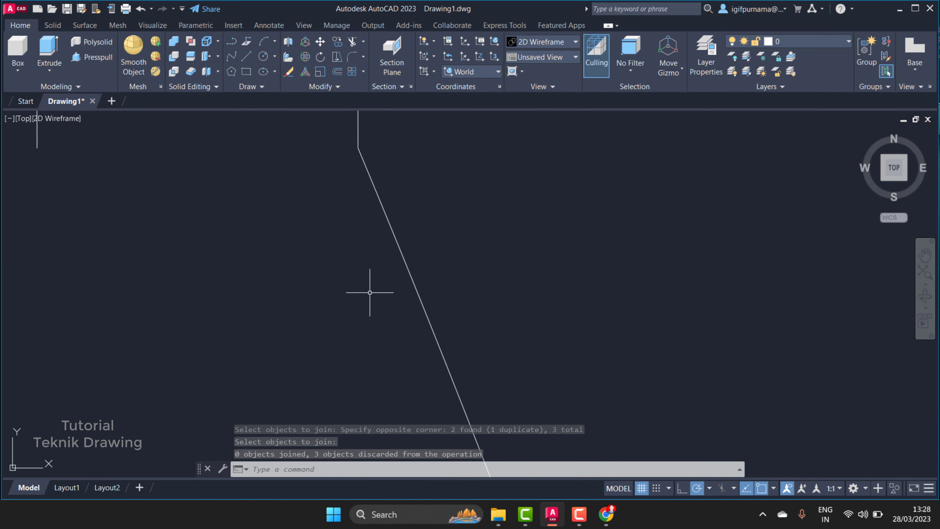
pyautogui.click(337, 87)
pyautogui.click(334, 115)
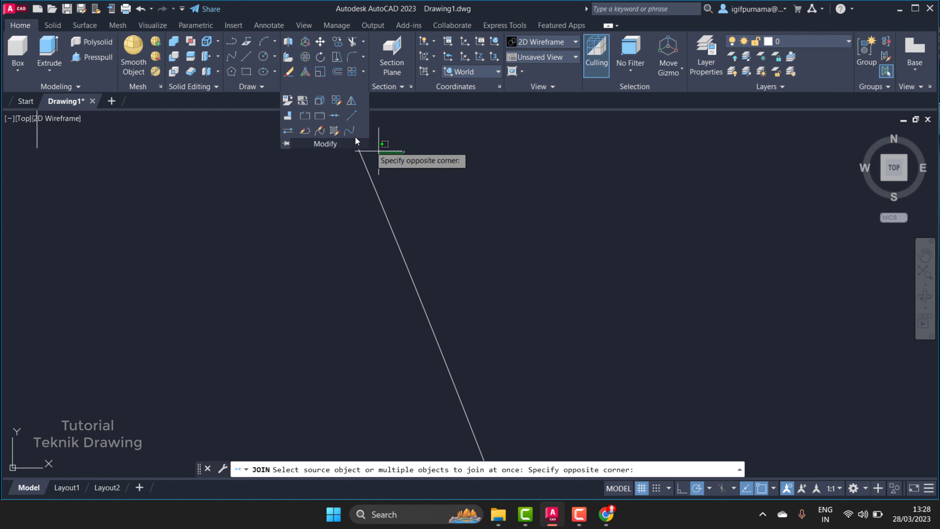
pyautogui.click(404, 170)
pyautogui.click(373, 158)
pyautogui.press('Return')
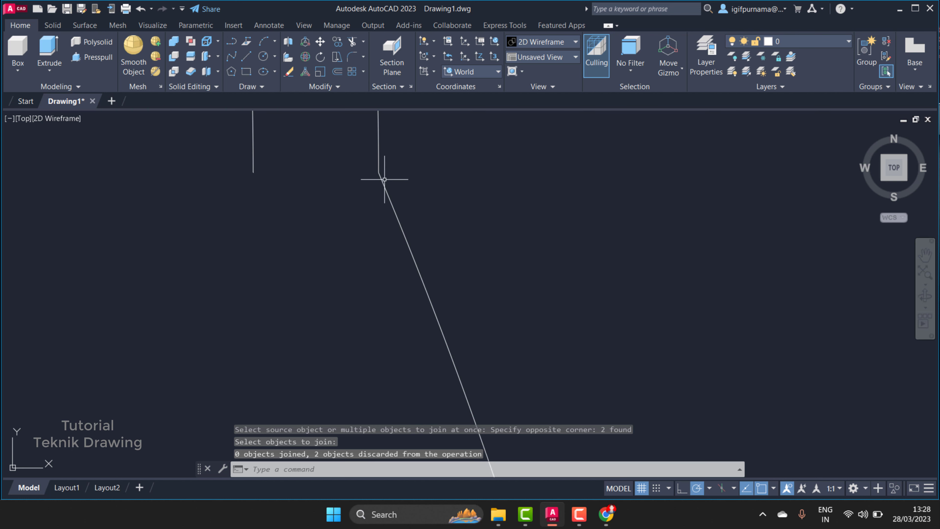
pyautogui.scroll(-2, 383, 178)
pyautogui.scroll(-3, 384, 173)
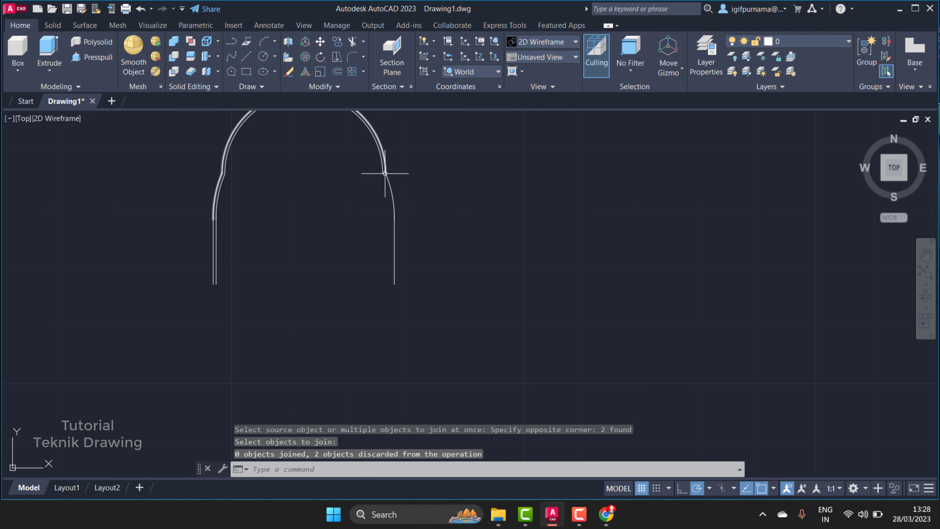
pyautogui.scroll(-2, 385, 173)
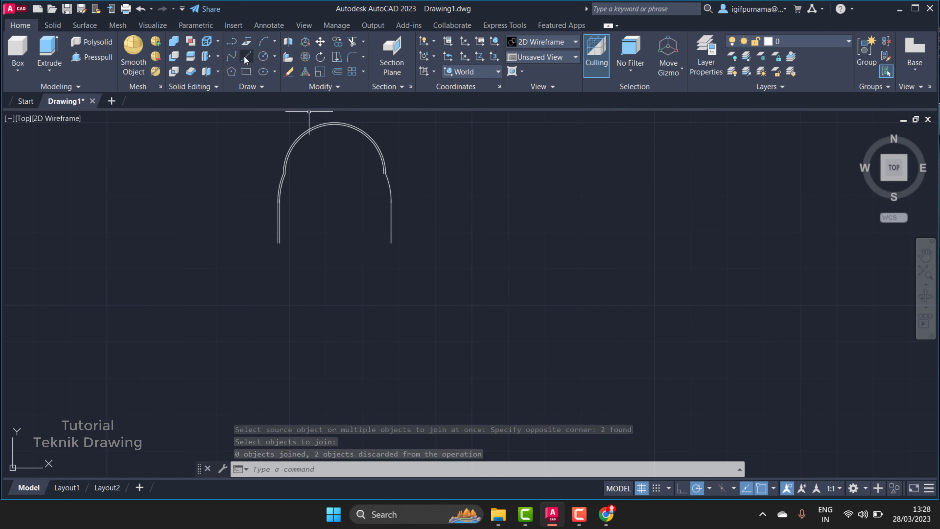
pyautogui.click(245, 56)
# Draw a vertical centre line from the arch top down to its base.
pyautogui.click(334, 124)
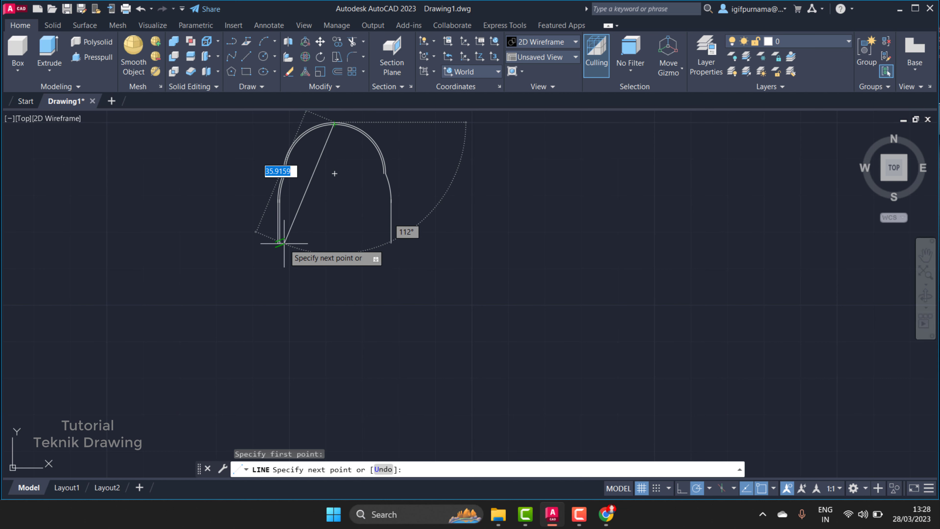
pyautogui.click(334, 242)
pyautogui.rightClick(350, 254)
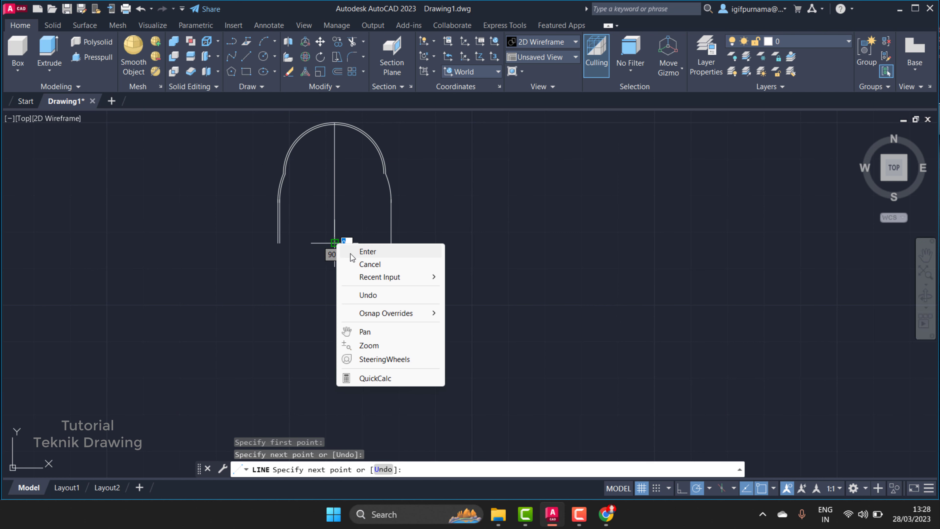
pyautogui.click(351, 252)
# Trim the arch's right half at the centre line and erase the leftover right arc pieces.
pyautogui.click(348, 44)
pyautogui.click(362, 165)
pyautogui.click(364, 128)
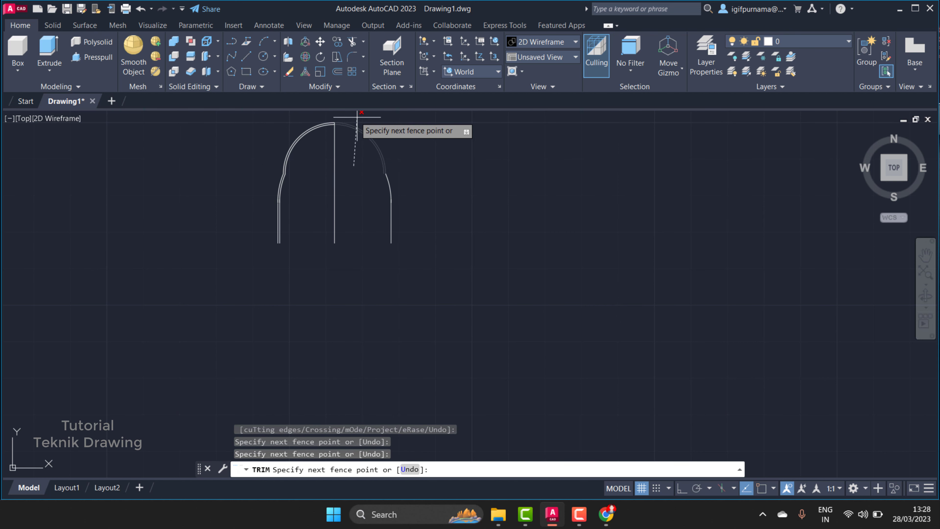
pyautogui.press('Return')
pyautogui.rightClick(377, 131)
pyautogui.click(378, 127)
pyautogui.click(289, 71)
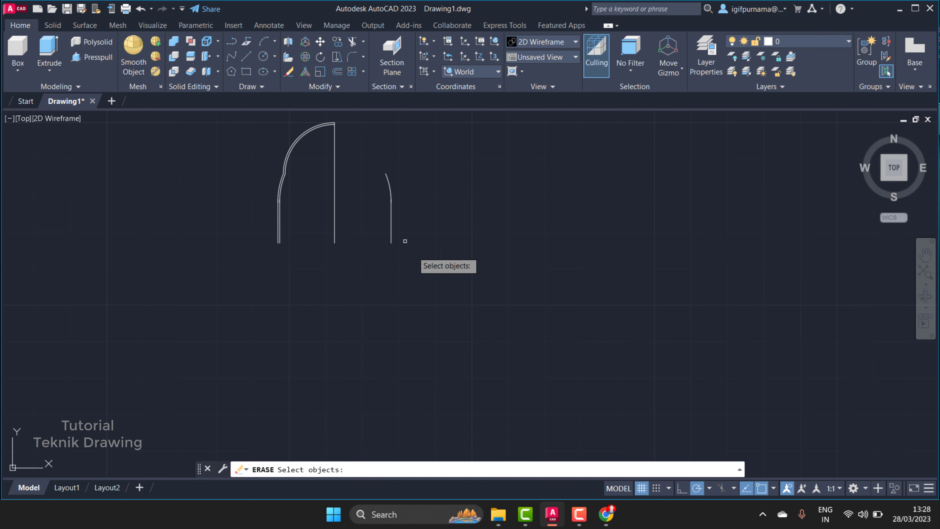
pyautogui.click(424, 272)
pyautogui.click(361, 164)
pyautogui.press('Return')
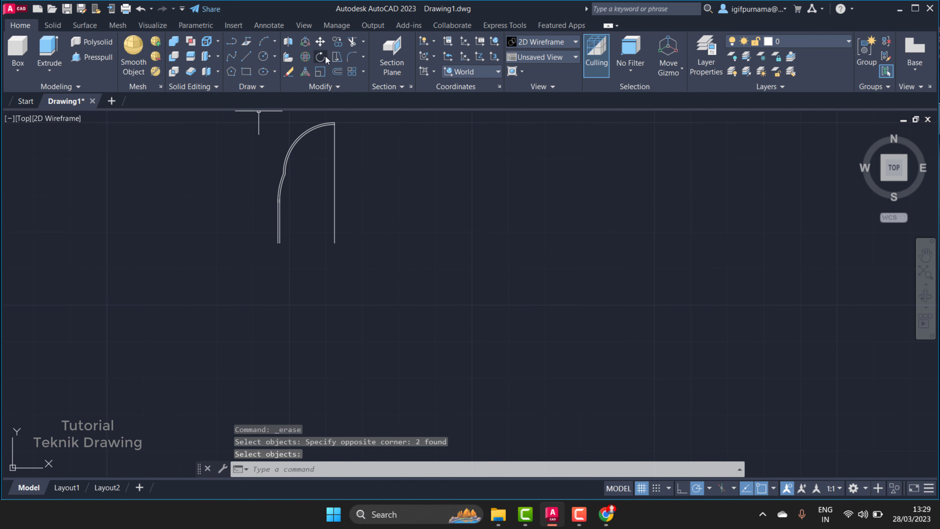
pyautogui.scroll(4, 280, 212)
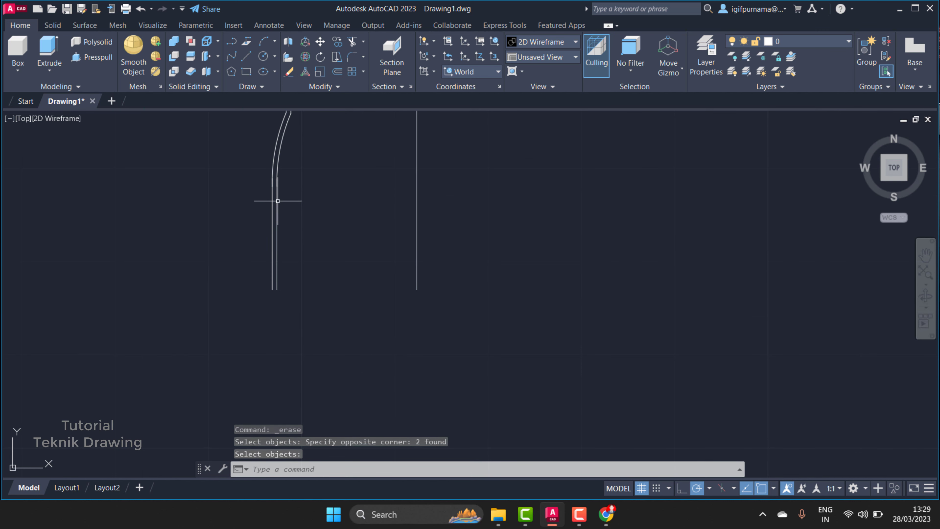
pyautogui.scroll(-4, 272, 199)
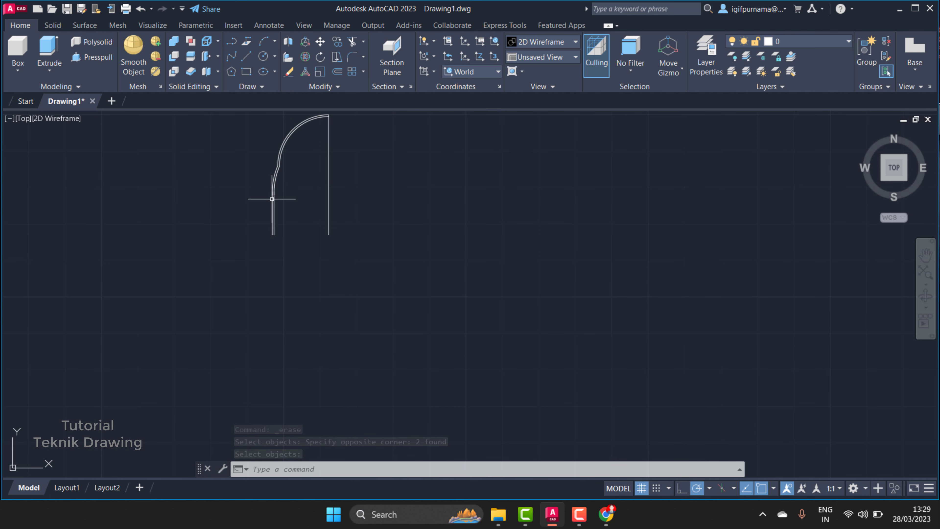
# Mirror the half-arch lines about the centre line, keeping the originals.
pyautogui.click(331, 92)
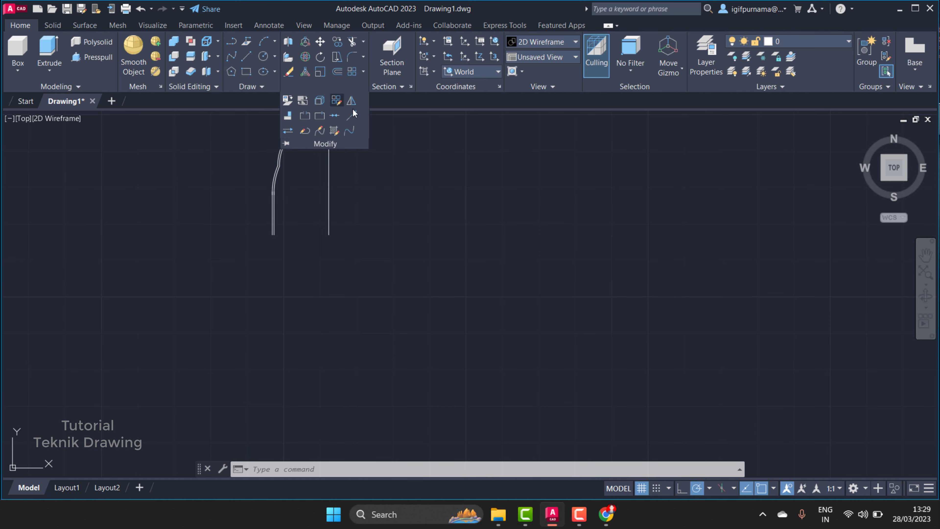
pyautogui.click(351, 105)
pyautogui.click(299, 263)
pyautogui.click(249, 170)
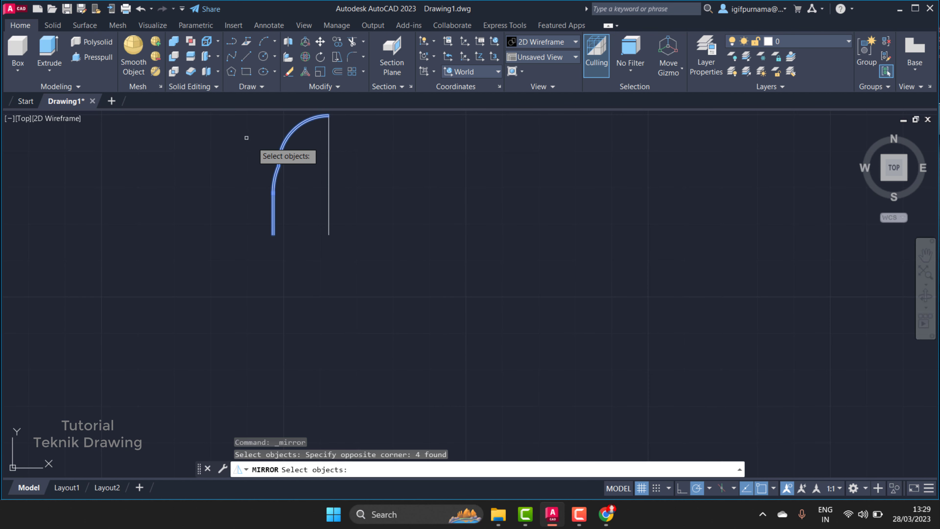
pyautogui.press('Return')
pyautogui.click(329, 234)
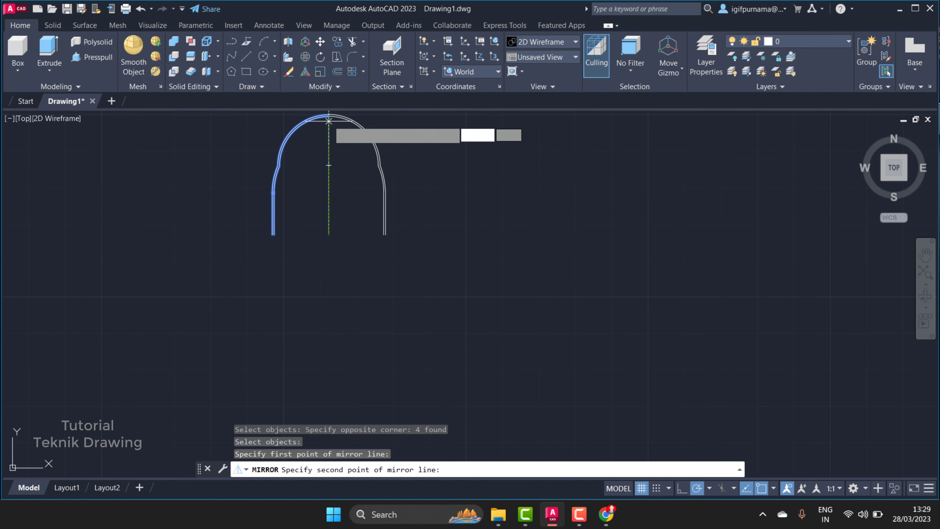
pyautogui.click(328, 116)
pyautogui.rightClick(330, 119)
pyautogui.click(349, 126)
pyautogui.scroll(5, 321, 116)
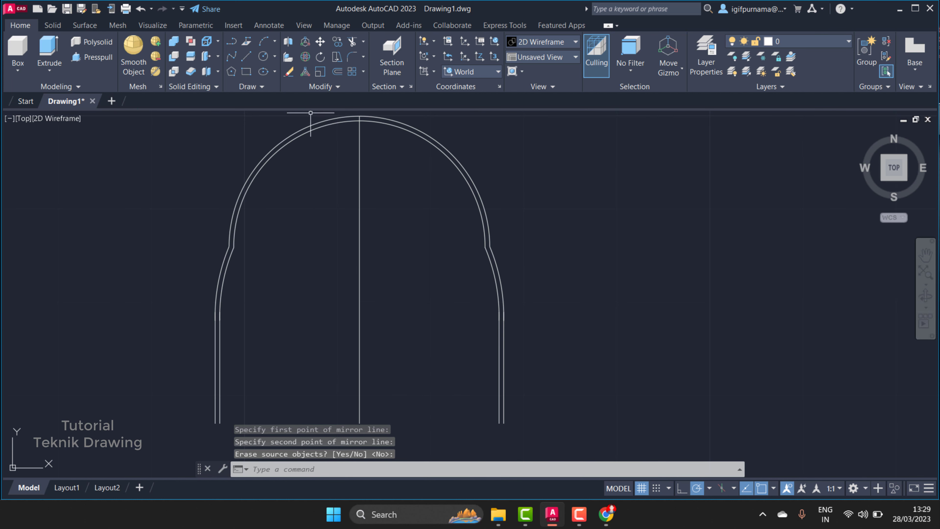
# Window-select the vertical centre line for erasing.
pyautogui.click(289, 71)
pyautogui.click(388, 235)
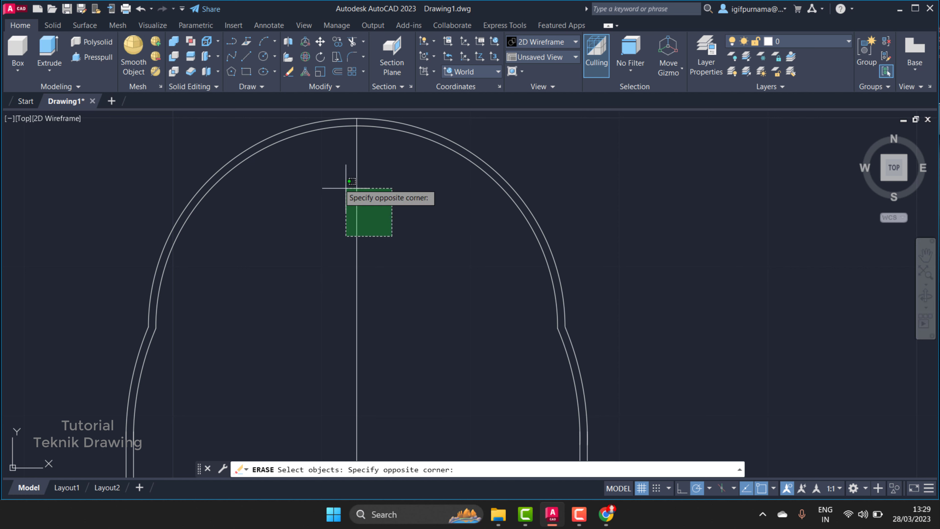
pyautogui.click(346, 199)
pyautogui.scroll(-3, 381, 232)
# Finish erasing the centre line and close the right leg's bottom end with a short line.
pyautogui.press('Return')
pyautogui.write('l')
pyautogui.press('Return')
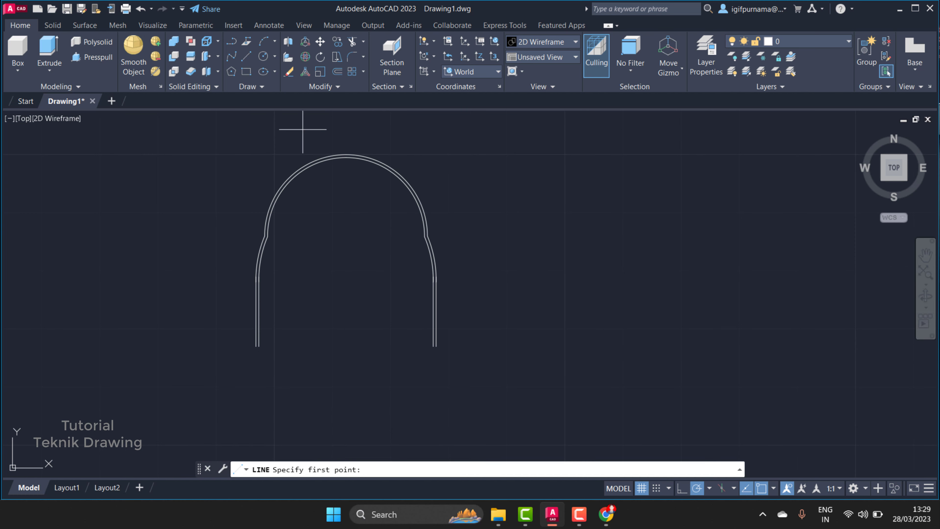
pyautogui.scroll(3, 435, 315)
pyautogui.scroll(-3, 439, 304)
pyautogui.scroll(4, 438, 308)
pyautogui.scroll(5, 434, 345)
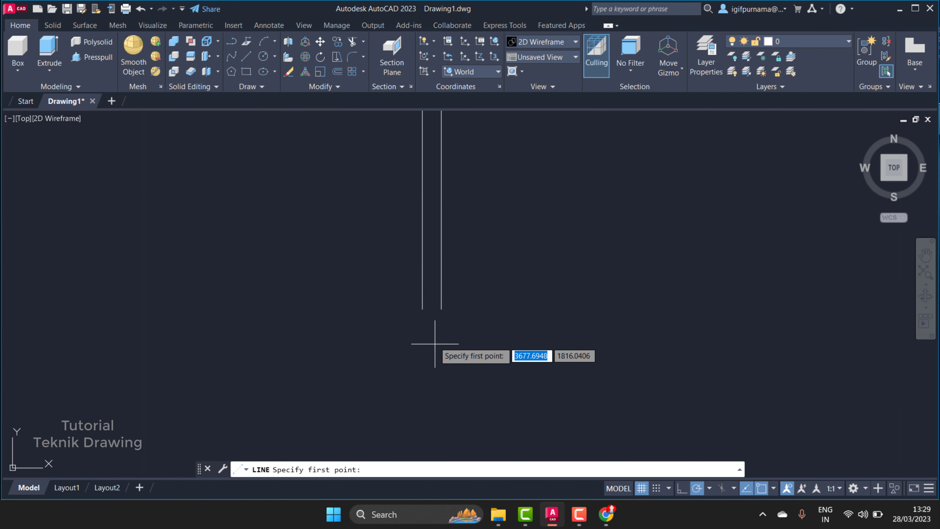
pyautogui.click(422, 310)
pyautogui.rightClick(433, 309)
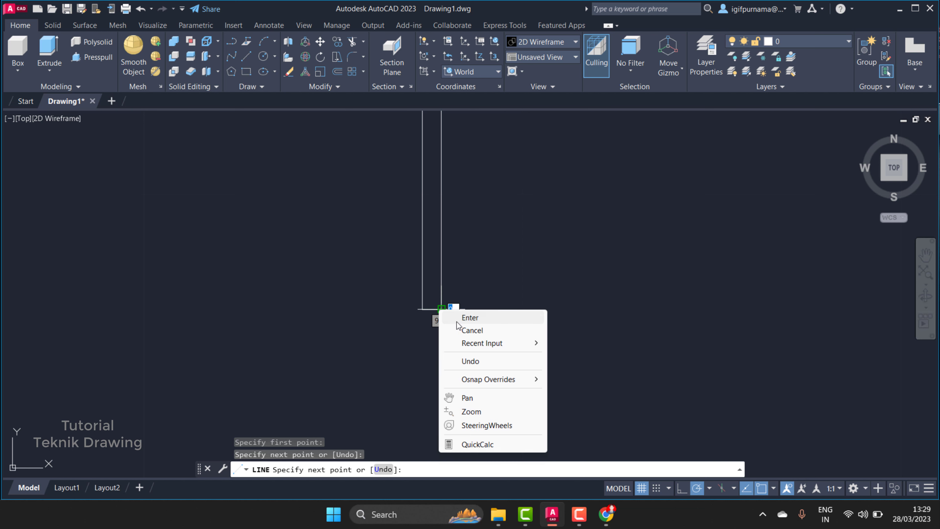
pyautogui.click(463, 317)
pyautogui.scroll(-6, 483, 300)
# Close the left leg's bottom end with a short line.
pyautogui.click(246, 57)
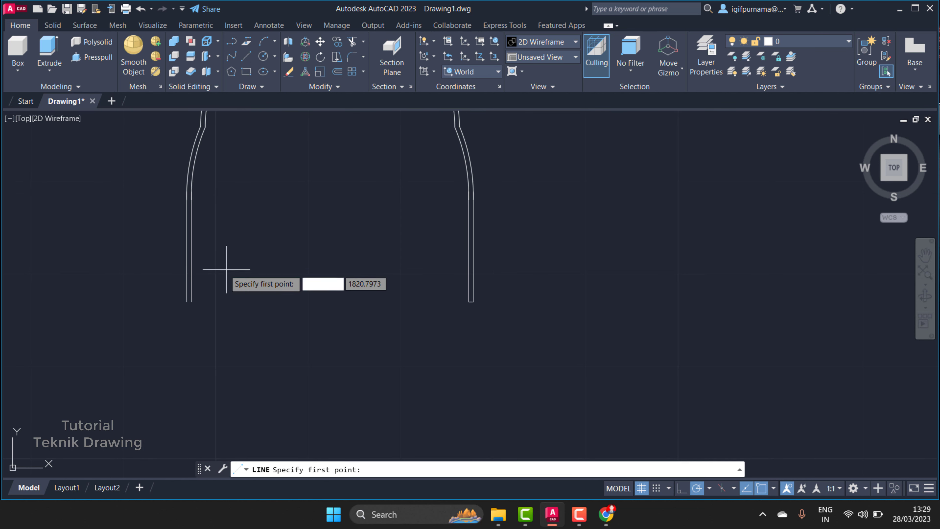
pyautogui.scroll(2, 215, 269)
pyautogui.click(167, 320)
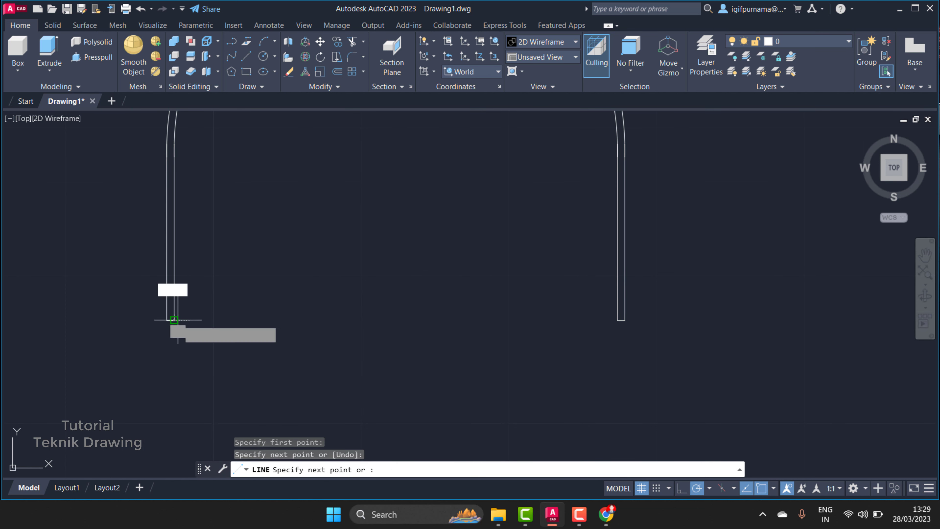
pyautogui.rightClick(174, 320)
pyautogui.click(209, 328)
pyautogui.click(572, 517)
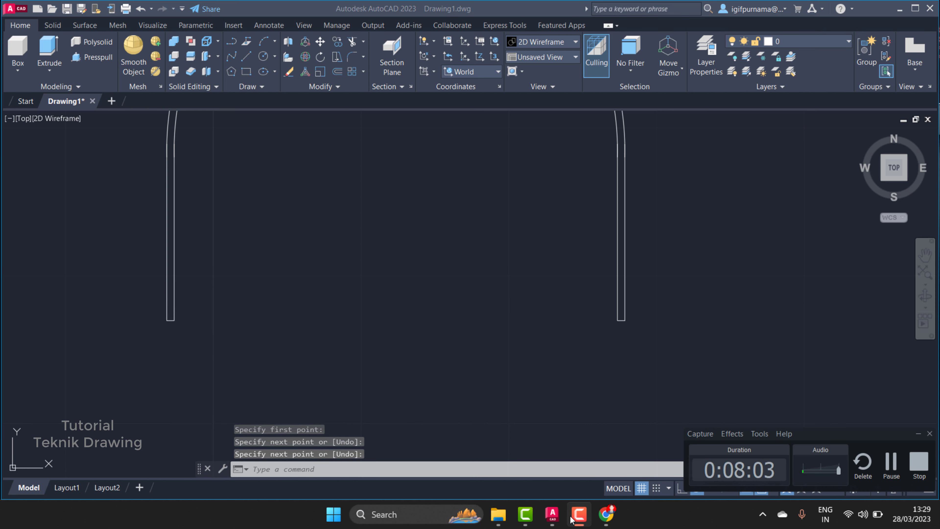
pyautogui.click(570, 518)
pyautogui.scroll(-4, 458, 321)
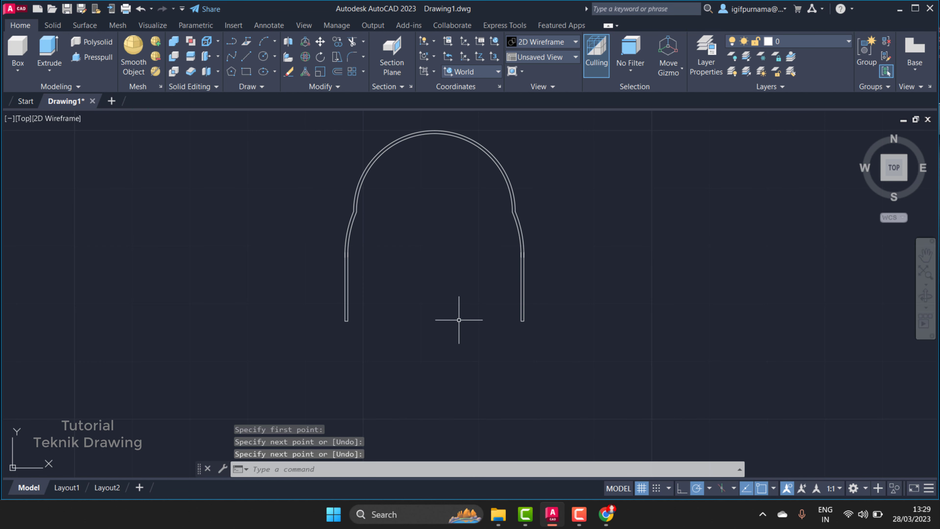
pyautogui.click(544, 56)
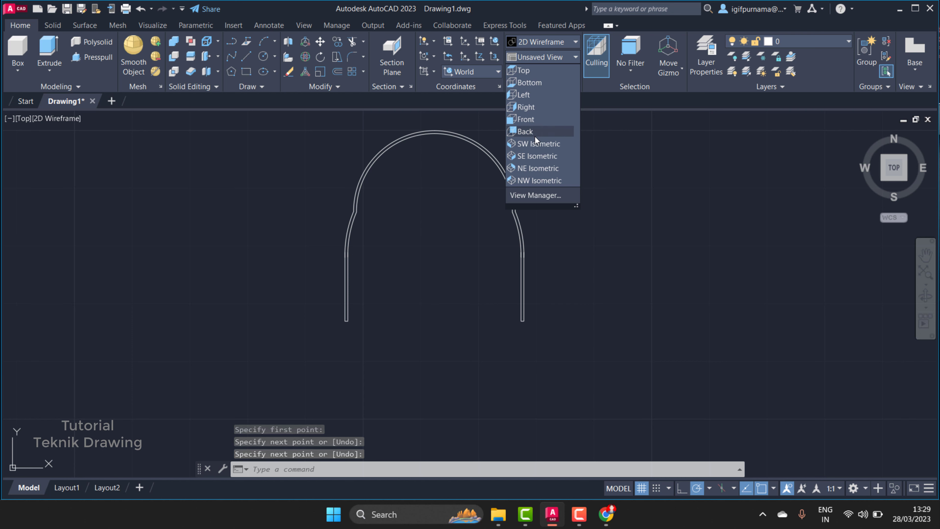
# Switch to the SW Isometric view and pick the closed band outline for press-pull.
pyautogui.click(535, 144)
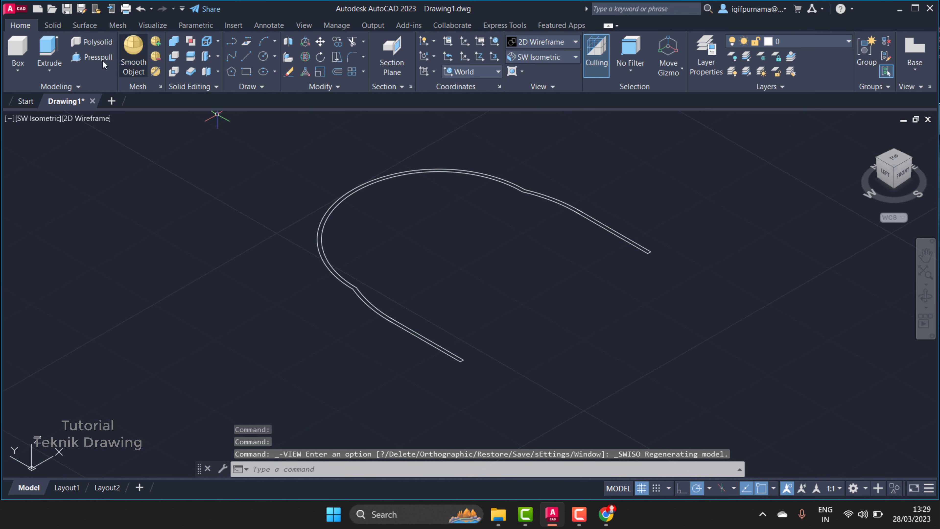
pyautogui.click(91, 59)
pyautogui.scroll(2, 328, 268)
pyautogui.scroll(2, 322, 264)
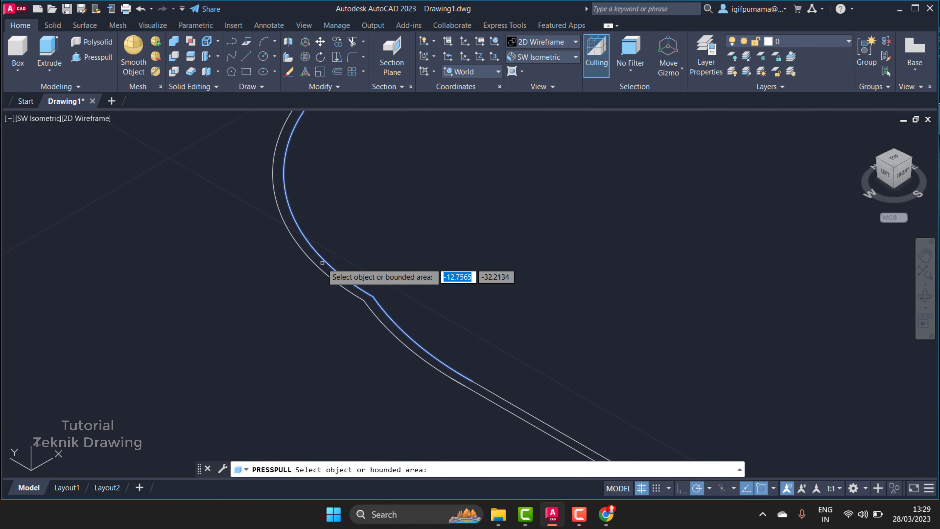
pyautogui.scroll(1, 321, 262)
pyautogui.scroll(-3, 322, 262)
pyautogui.scroll(3, 396, 326)
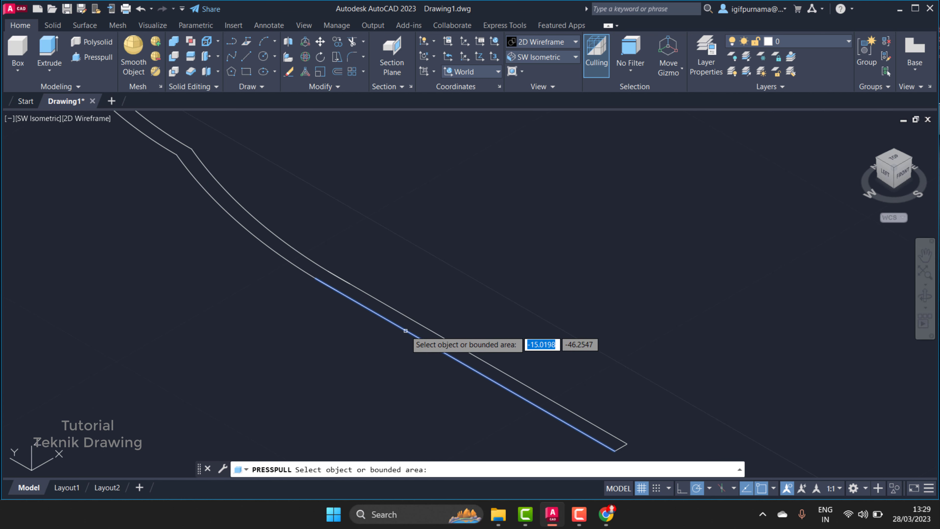
pyautogui.click(396, 319)
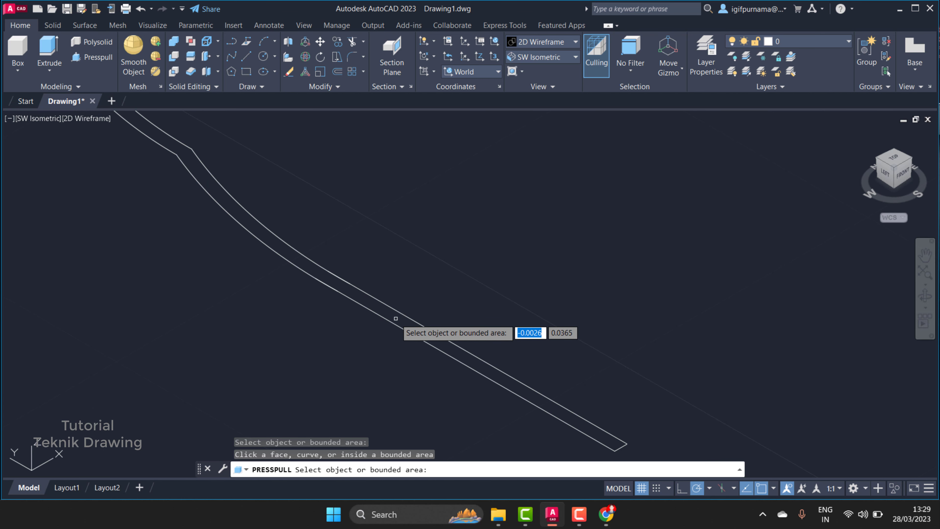
pyautogui.click(396, 318)
pyautogui.scroll(-5, 305, 235)
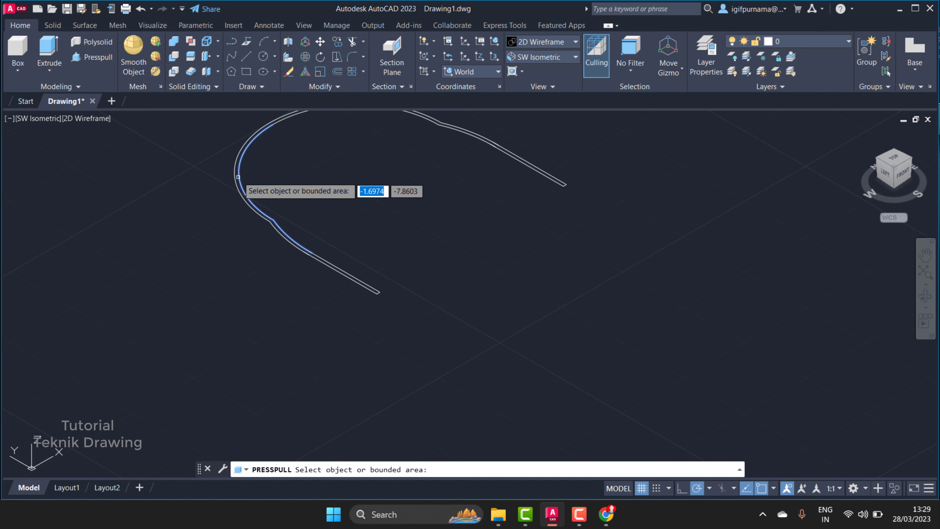
pyautogui.scroll(1, 237, 175)
pyautogui.scroll(1, 237, 175)
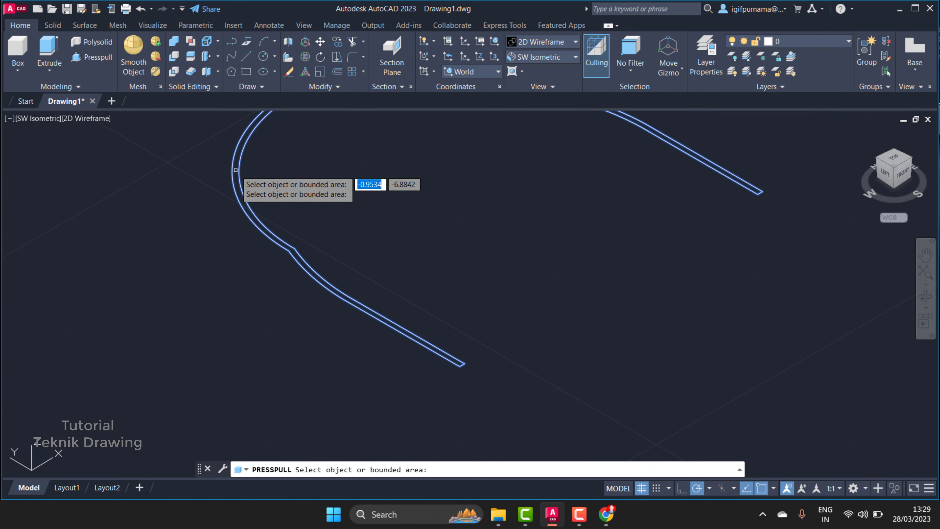
pyautogui.click(237, 175)
# Check the dimensions in the reference PDF, then return to AutoCAD.
pyautogui.scroll(-2, 260, 144)
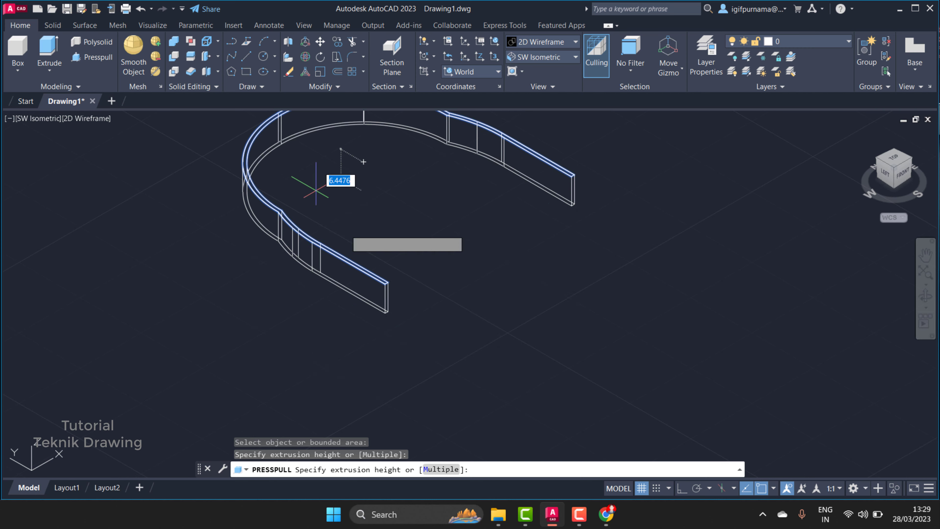
pyautogui.click(605, 514)
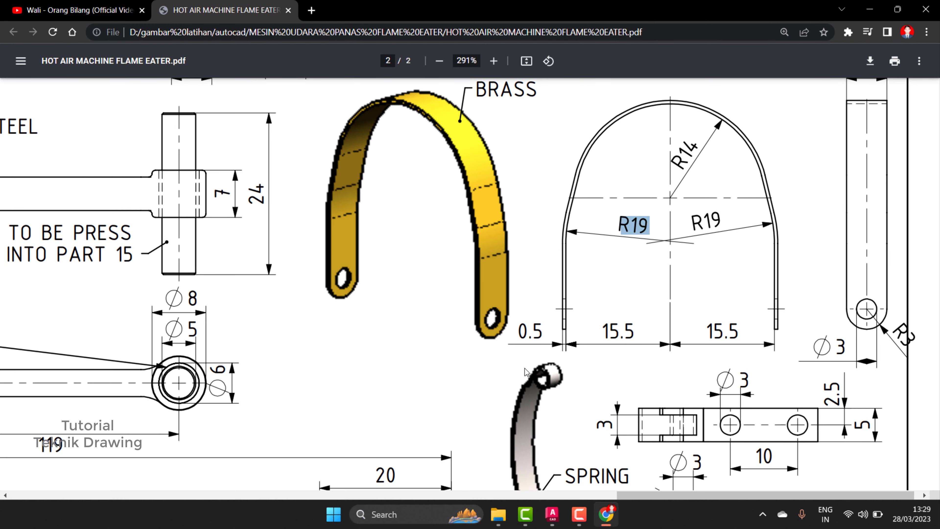
pyautogui.scroll(2, 849, 293)
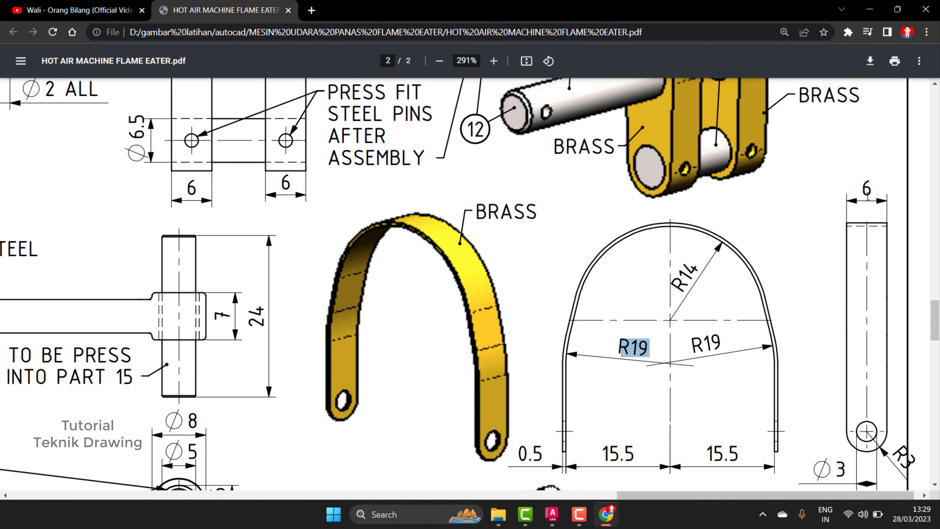
pyautogui.hotkey('alt', 'Tab')
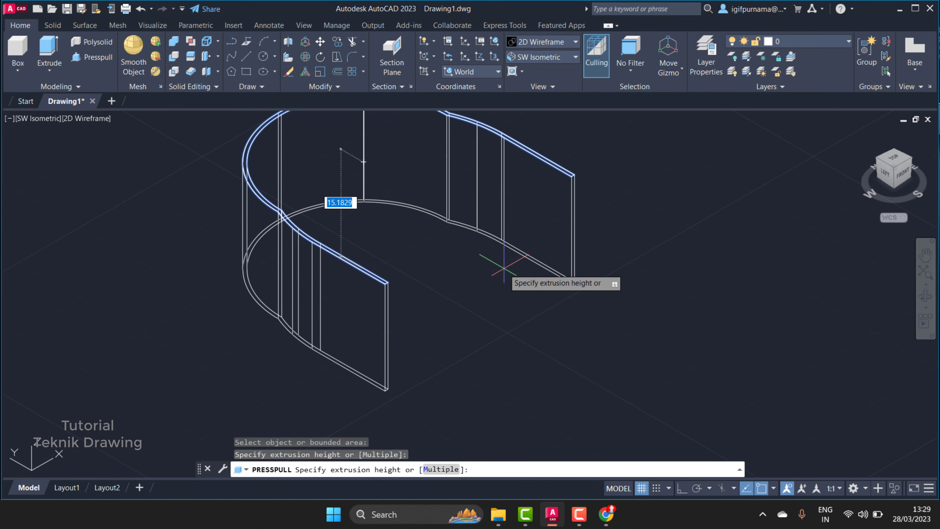
# Press-pull the band outline to a height of 6, then bring the reference PDF back up.
pyautogui.write('6')
pyautogui.press('Return')
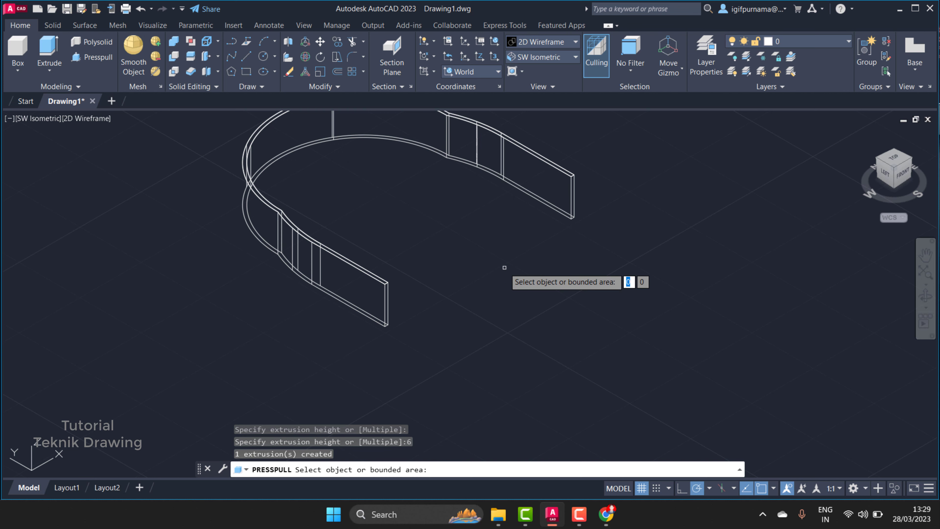
pyautogui.press('Return')
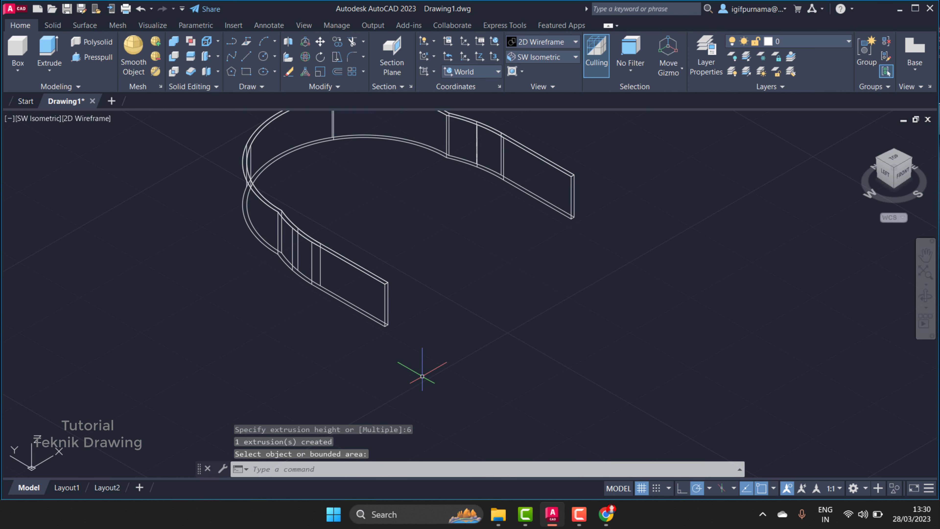
pyautogui.click(605, 514)
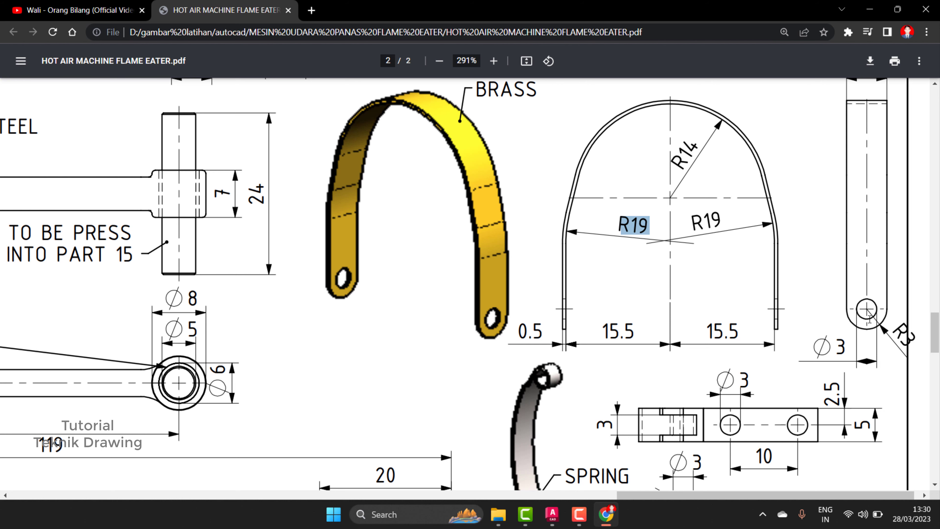
# Read the R3 rounded end and Ø3 hole dimensions in the PDF, then return to AutoCAD.
pyautogui.keyDown('ctrl'); pyautogui.scroll(2, 869, 318); pyautogui.keyUp('ctrl')
pyautogui.scroll(3, 869, 319)
pyautogui.scroll(-3, 726, 496)
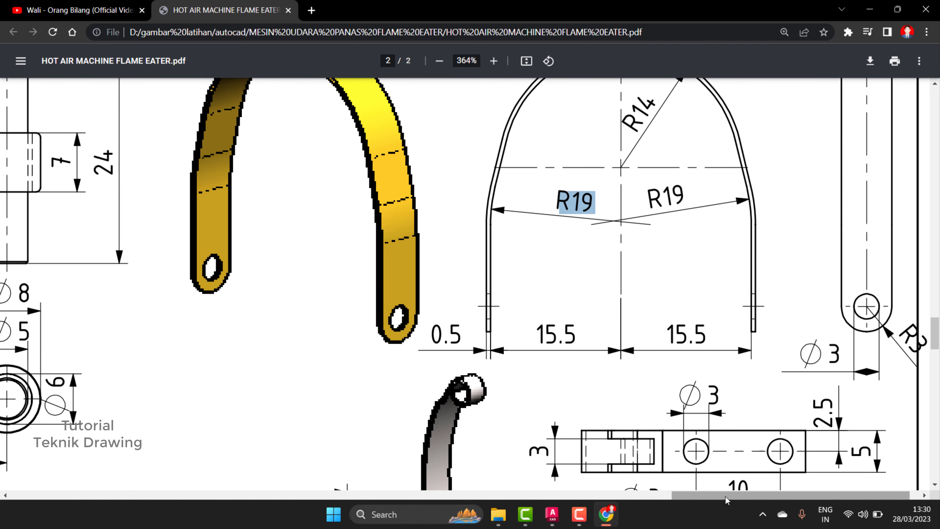
pyautogui.hscroll(1, 726, 496)
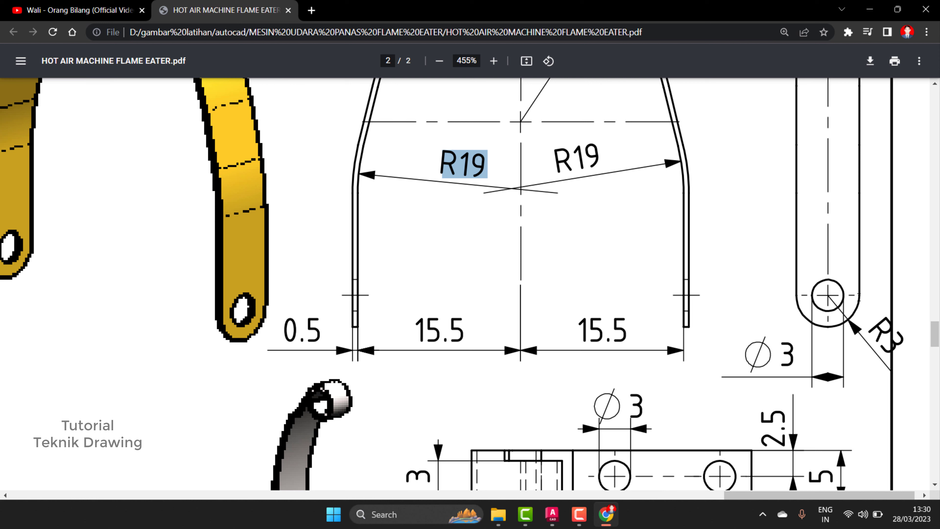
pyautogui.moveTo(867, 317); pyautogui.dragTo(902, 354)
pyautogui.click(856, 359)
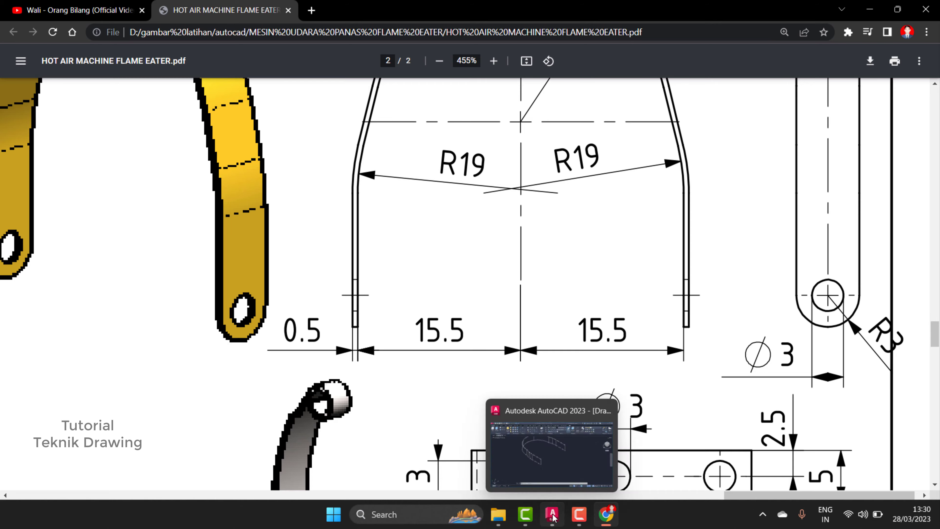
pyautogui.click(562, 514)
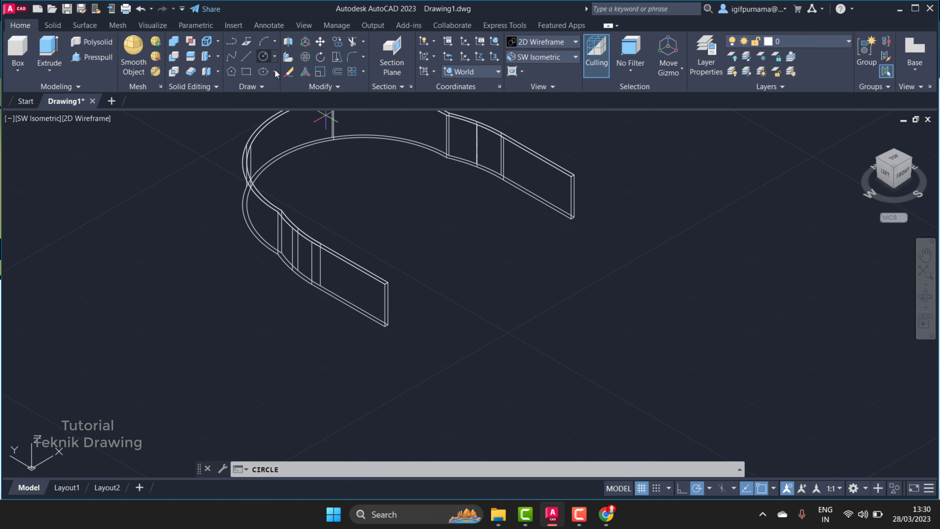
# Draw a trial circle centred at the band's end.
pyautogui.scroll(3, 374, 277)
pyautogui.scroll(2, 381, 292)
pyautogui.scroll(2, 388, 307)
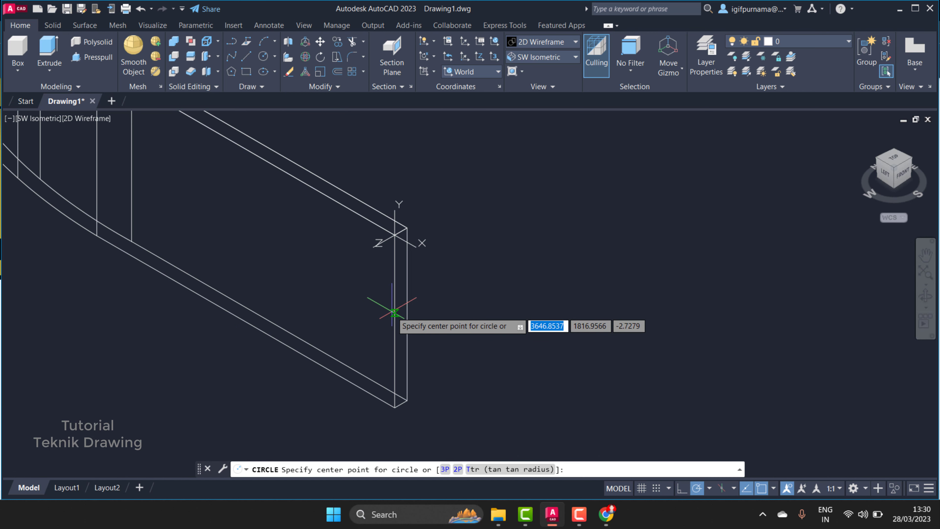
pyautogui.click(395, 320)
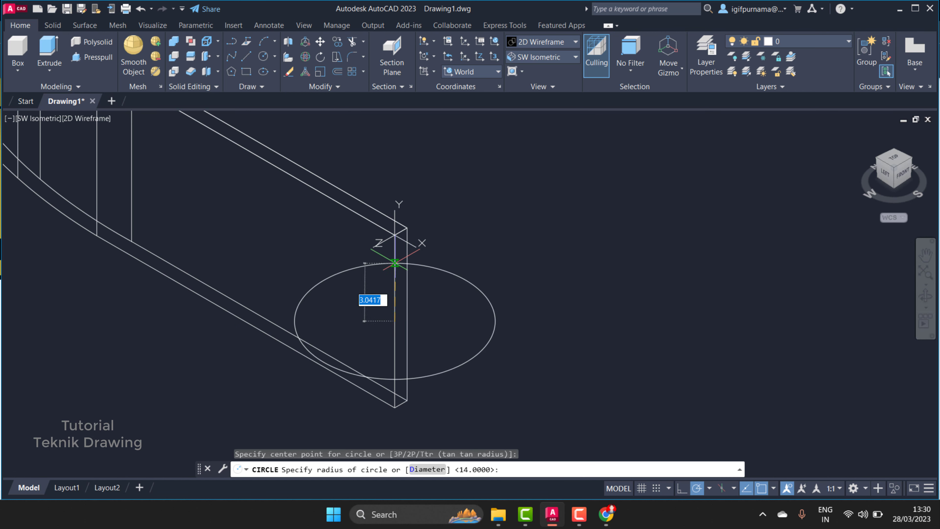
pyautogui.click(395, 263)
pyautogui.scroll(-2, 372, 266)
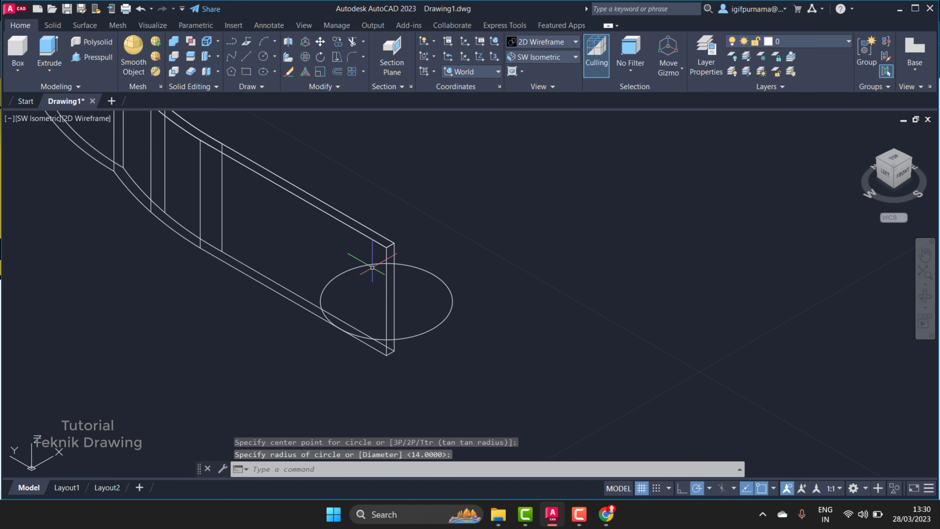
# Set the visual style to Shaded.
pyautogui.click(528, 59)
pyautogui.click(524, 43)
pyautogui.click(524, 42)
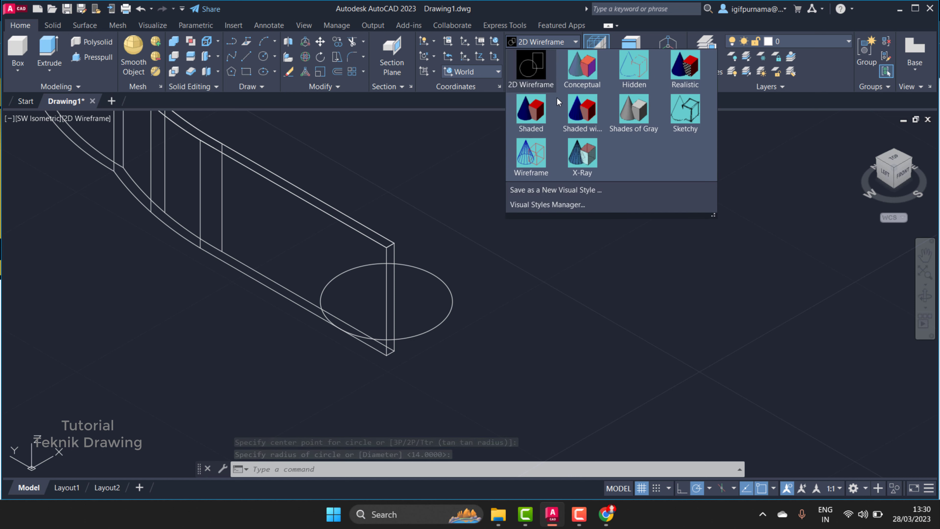
pyautogui.click(544, 111)
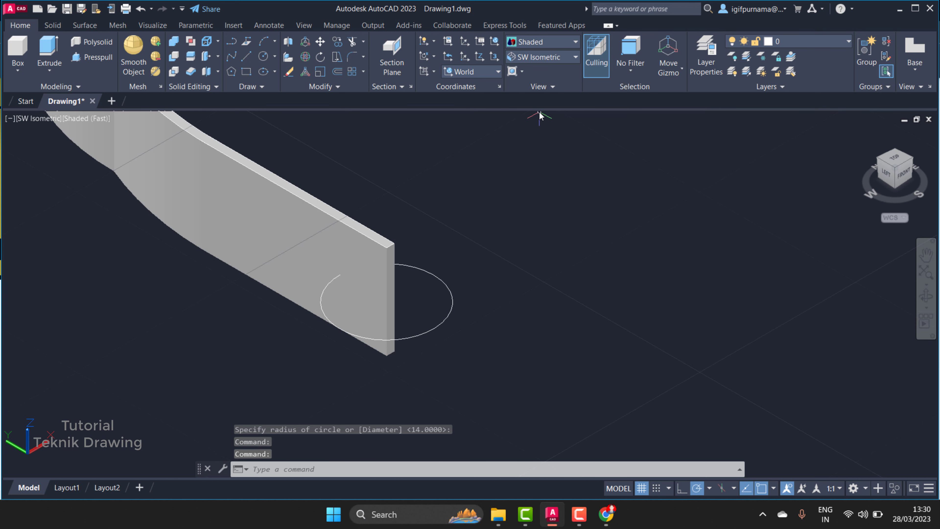
# Erase the trial circle with a selection window.
pyautogui.click(296, 74)
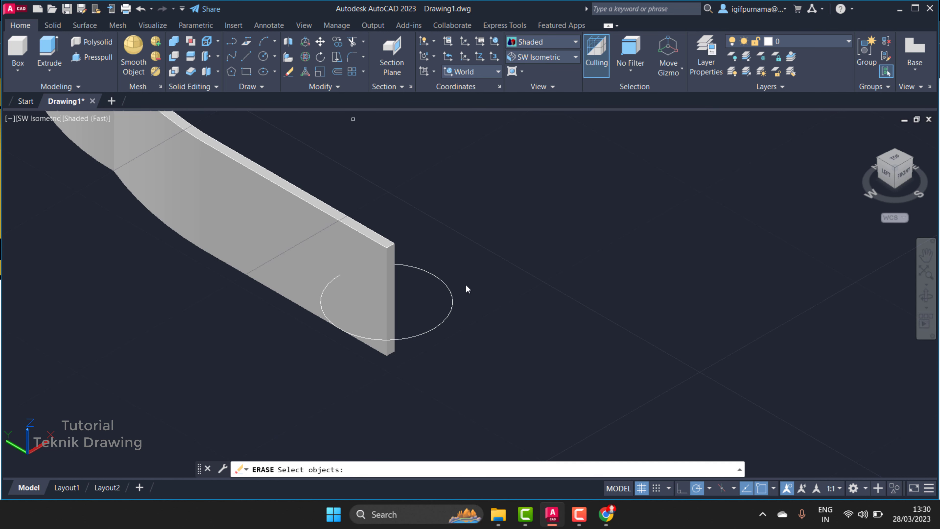
pyautogui.click(466, 288)
pyautogui.click(429, 315)
pyautogui.press('Return')
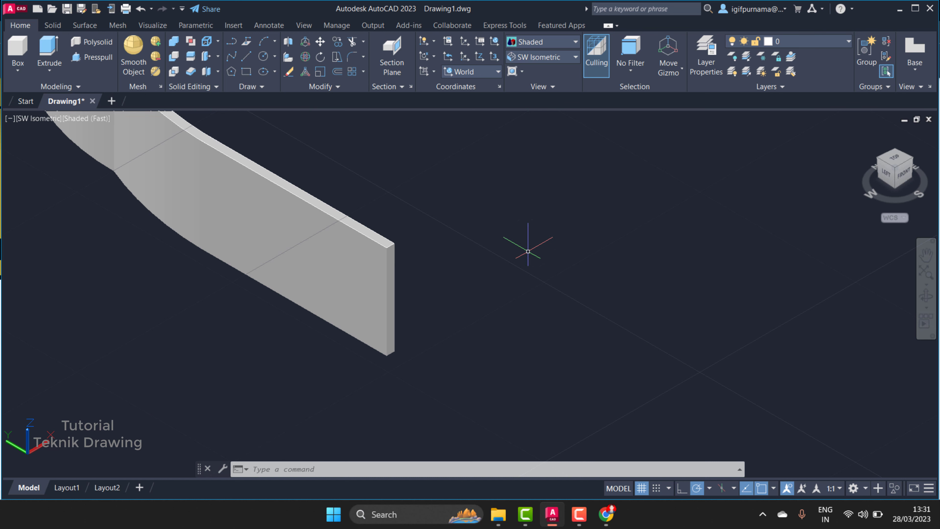
# Define a UCS at the band end with its X axis pointing vertically.
pyautogui.write('UCS')
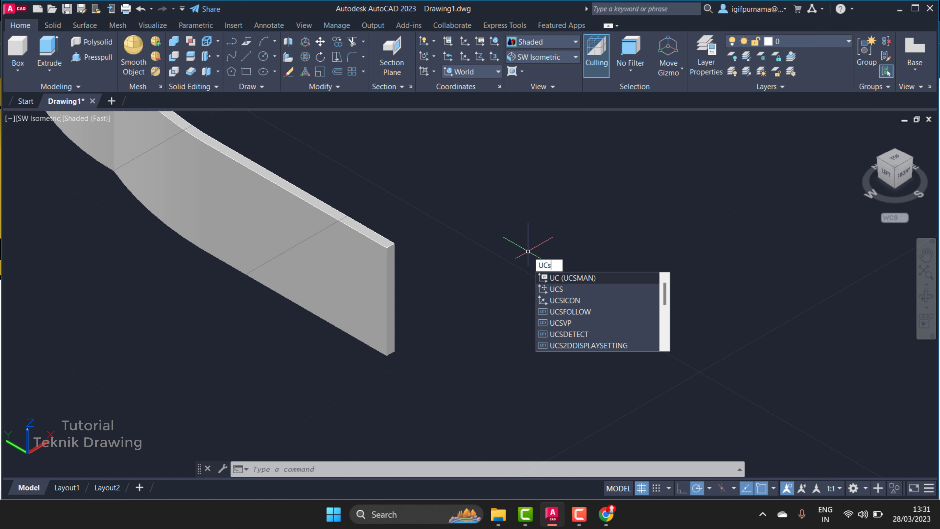
pyautogui.press('Return')
pyautogui.click(553, 261)
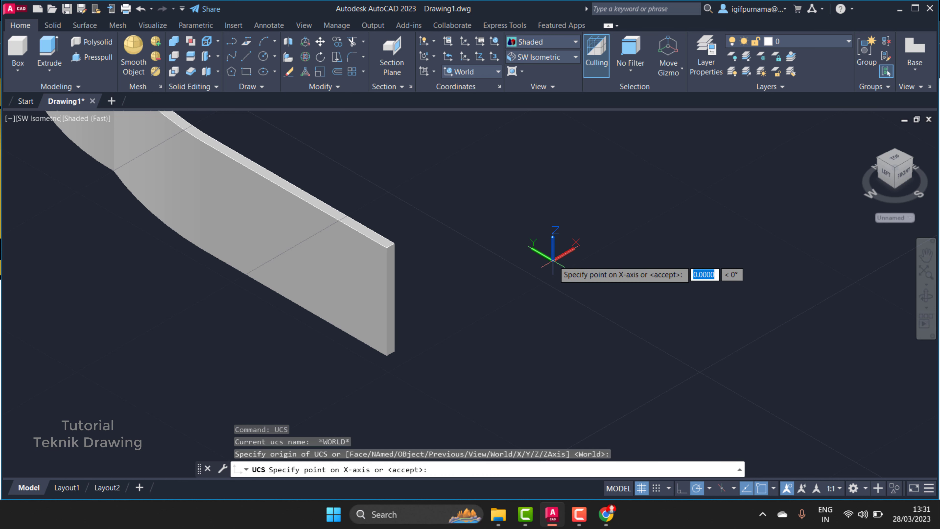
pyautogui.click(553, 206)
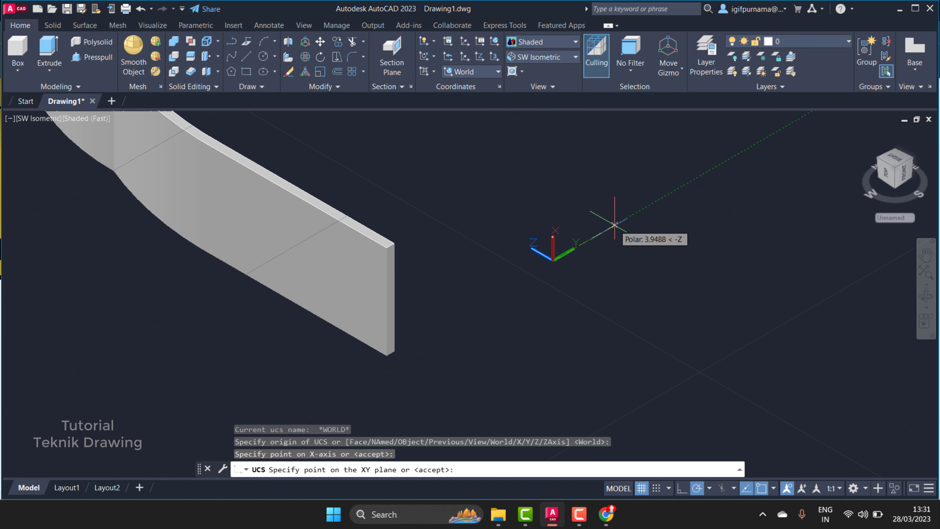
pyautogui.click(609, 216)
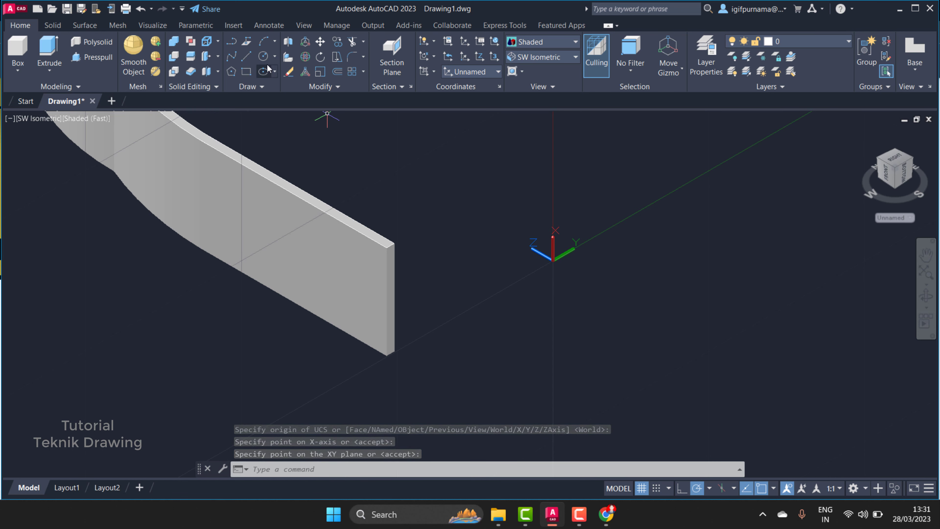
# Draw a radius-3 circle centred on the band's end edge.
pyautogui.click(263, 57)
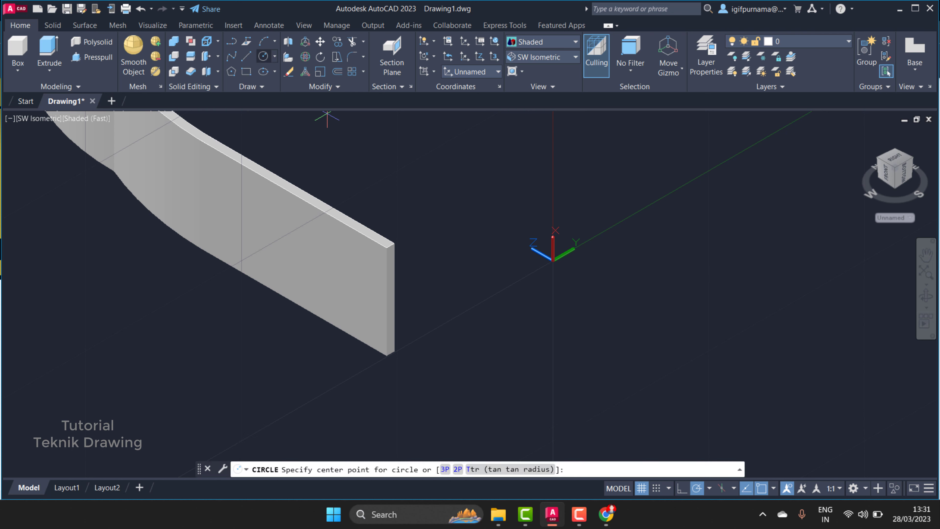
pyautogui.click(387, 301)
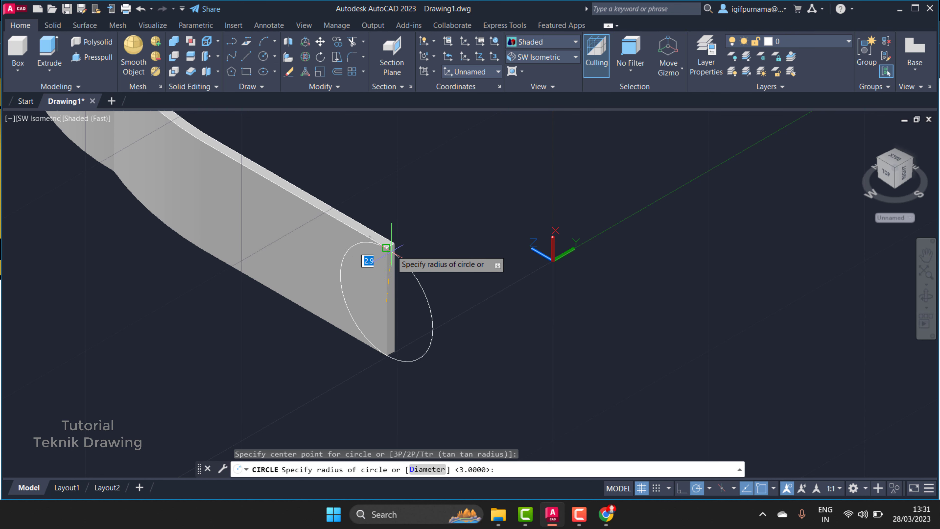
pyautogui.write('3')
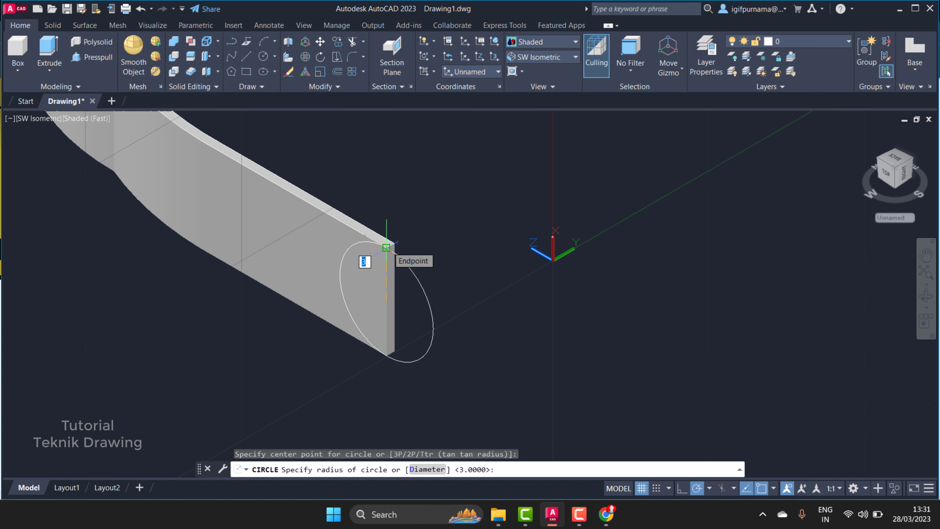
pyautogui.press('Return')
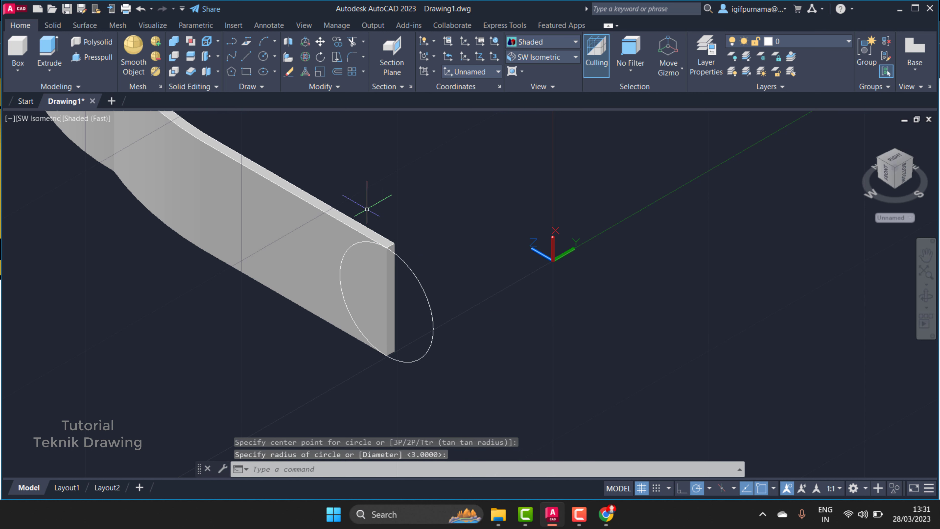
# Move the radius-3 circle onto the band's end face.
pyautogui.write('m')
pyautogui.press('Return')
pyautogui.click(433, 314)
pyautogui.press('Return')
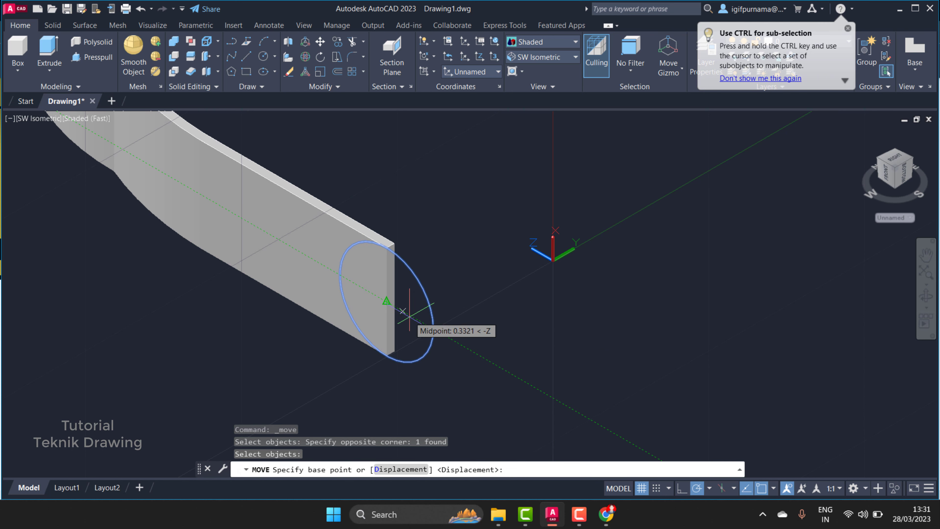
pyautogui.click(433, 328)
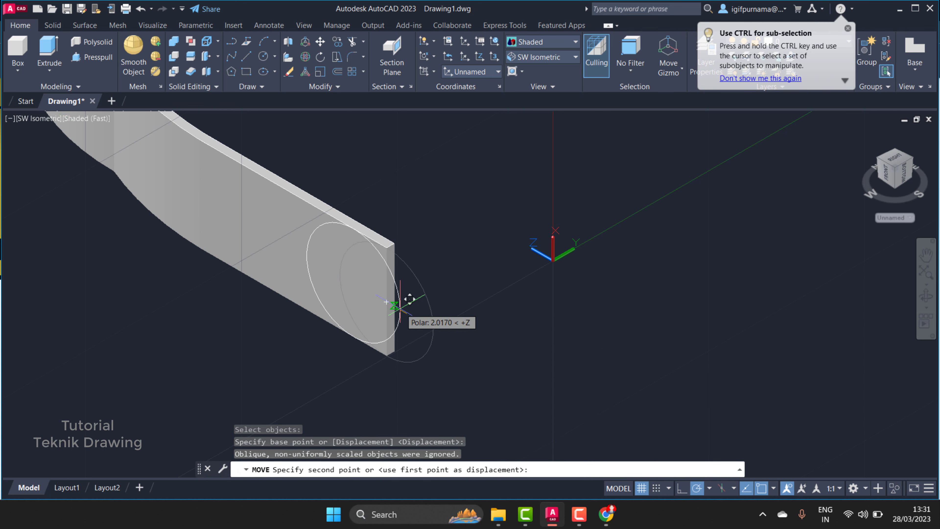
pyautogui.click(387, 301)
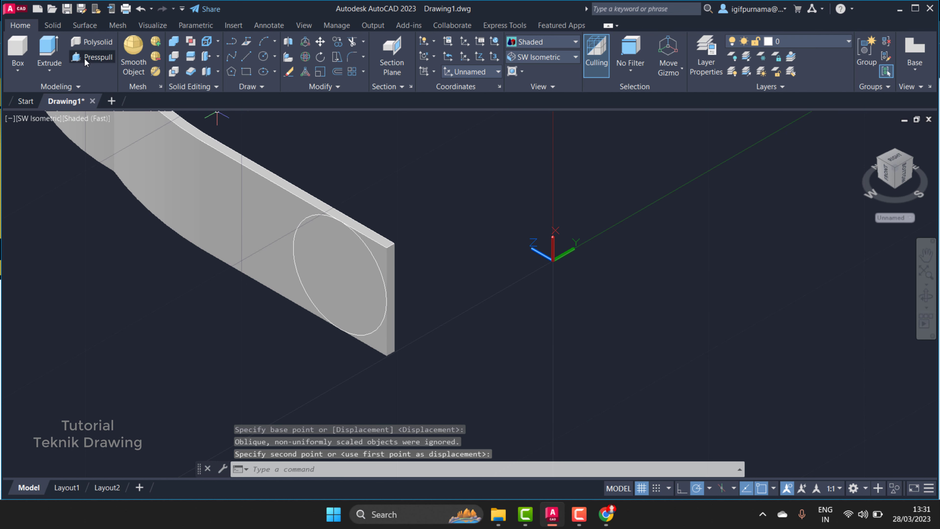
# Press-pull away the upper and lower corner areas beyond the circle to round the end.
pyautogui.click(92, 56)
pyautogui.scroll(2, 336, 225)
pyautogui.click(399, 267)
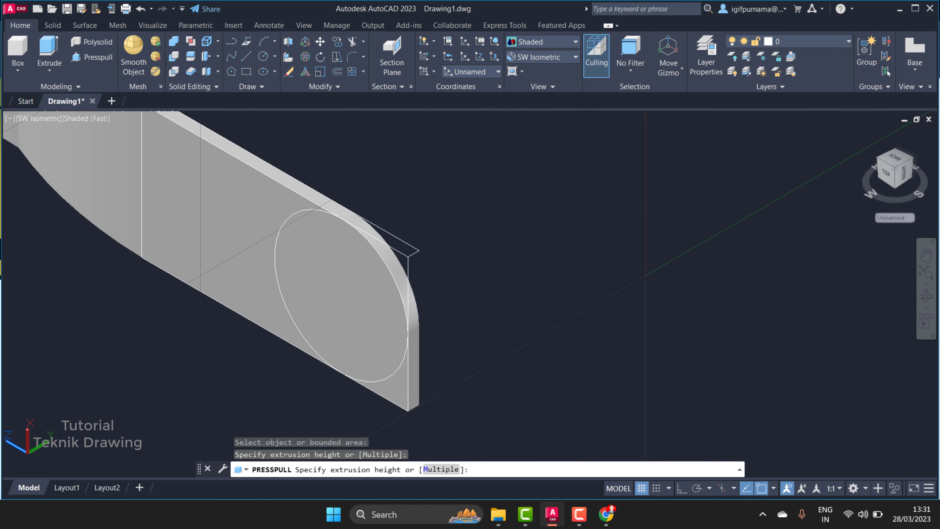
pyautogui.click(426, 298)
pyautogui.click(402, 395)
pyautogui.click(466, 335)
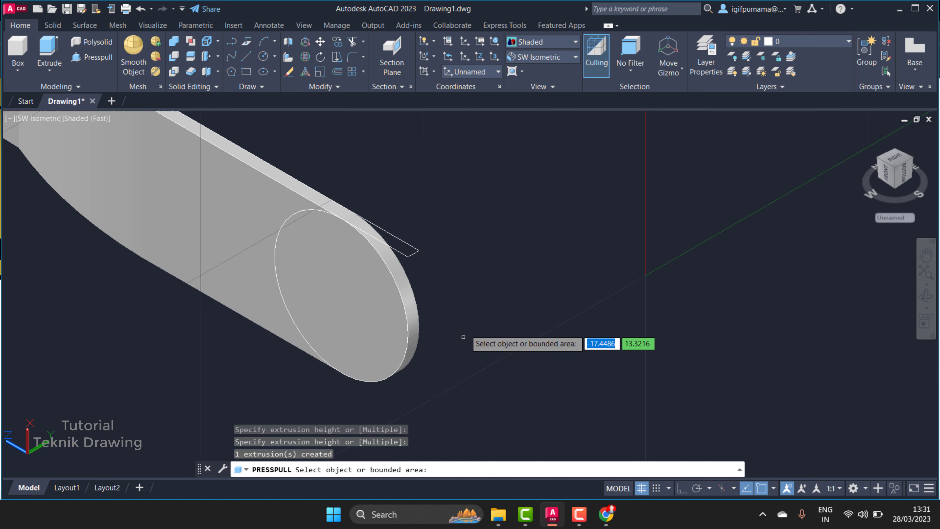
pyautogui.press('Return')
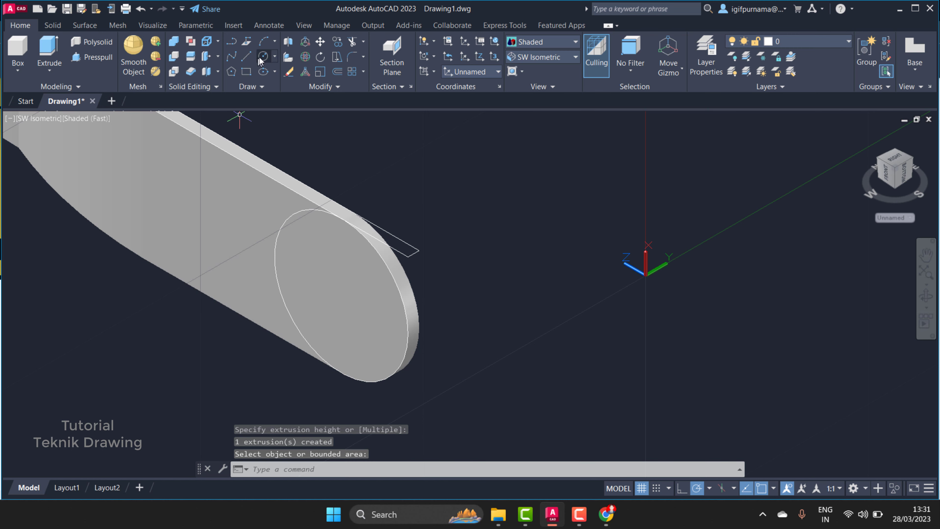
# Draw a concentric radius-1.5 hole circle on the rounded end.
pyautogui.click(263, 56)
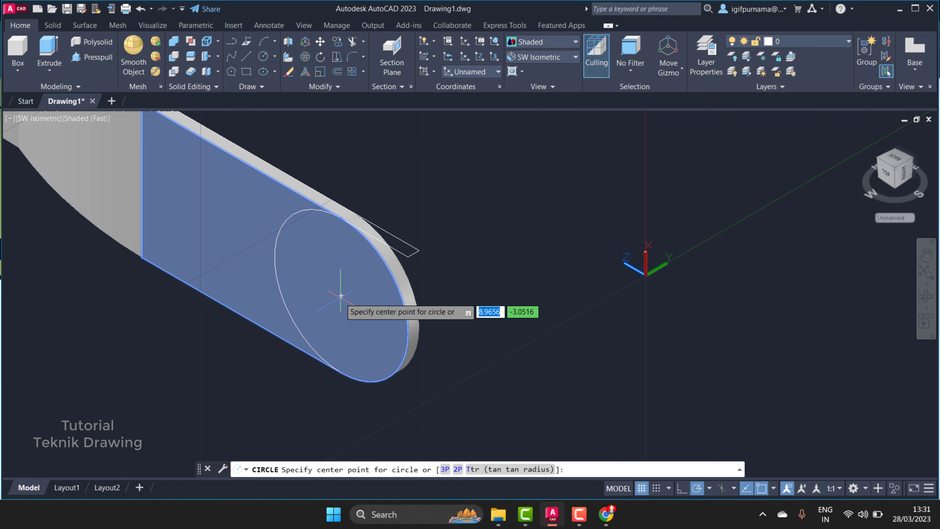
pyautogui.click(340, 294)
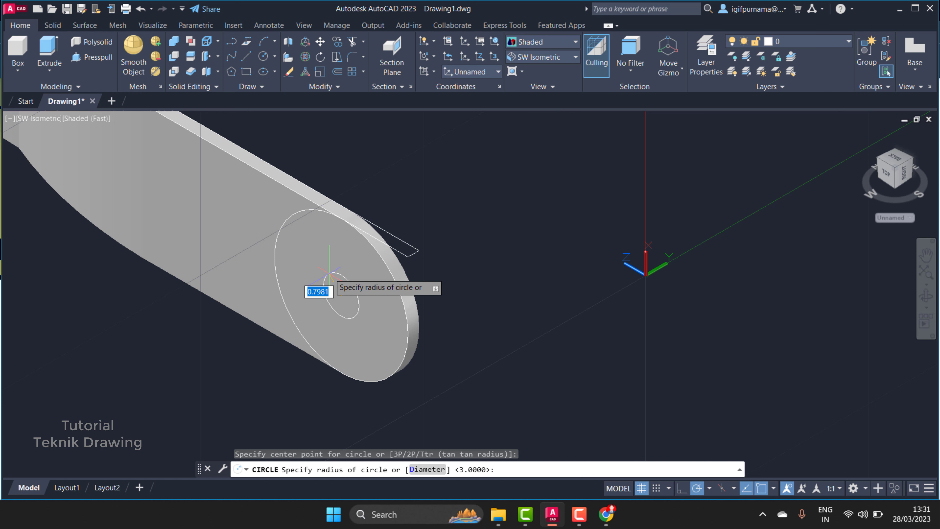
pyautogui.press('BackSpace')
pyautogui.write('1.5')
pyautogui.press('Return')
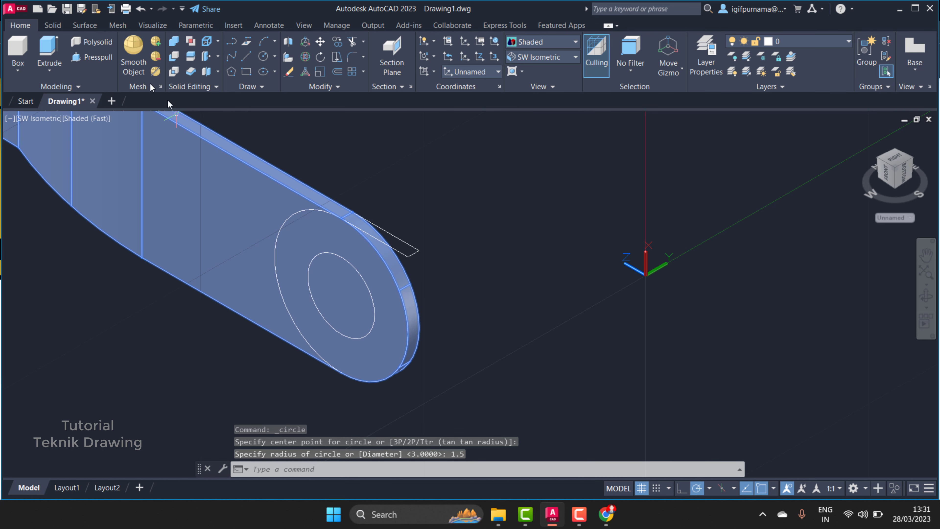
# Press-pull the inner circle through both end lugs to cut the hole.
pyautogui.click(93, 57)
pyautogui.click(322, 296)
pyautogui.scroll(-3, 323, 296)
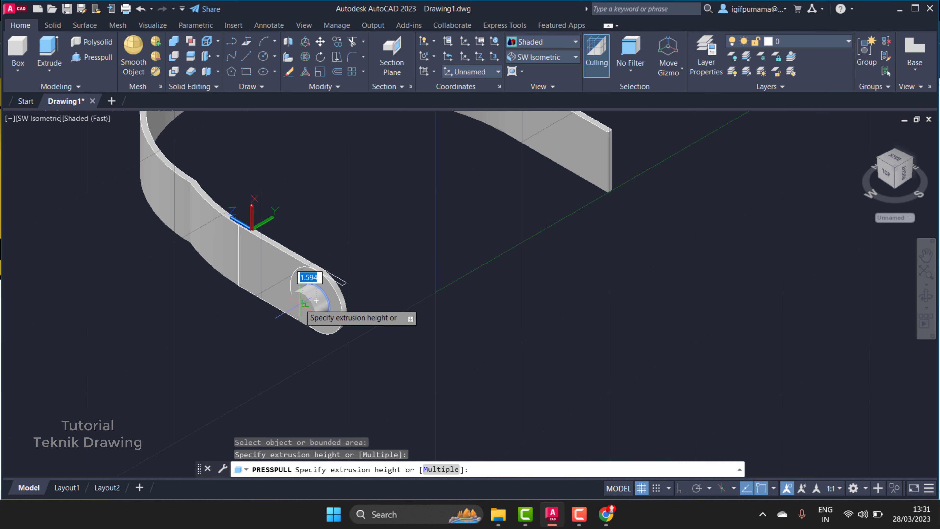
pyautogui.click(644, 167)
pyautogui.press('Return')
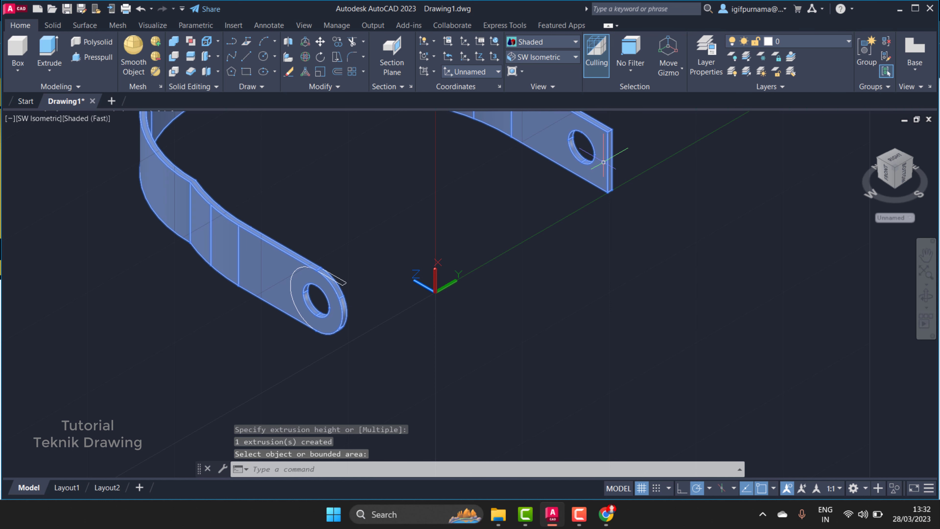
pyautogui.scroll(5, 507, 203)
# Undo the hole cut and the hole circle.
pyautogui.hotkey('ctrl', 'z')
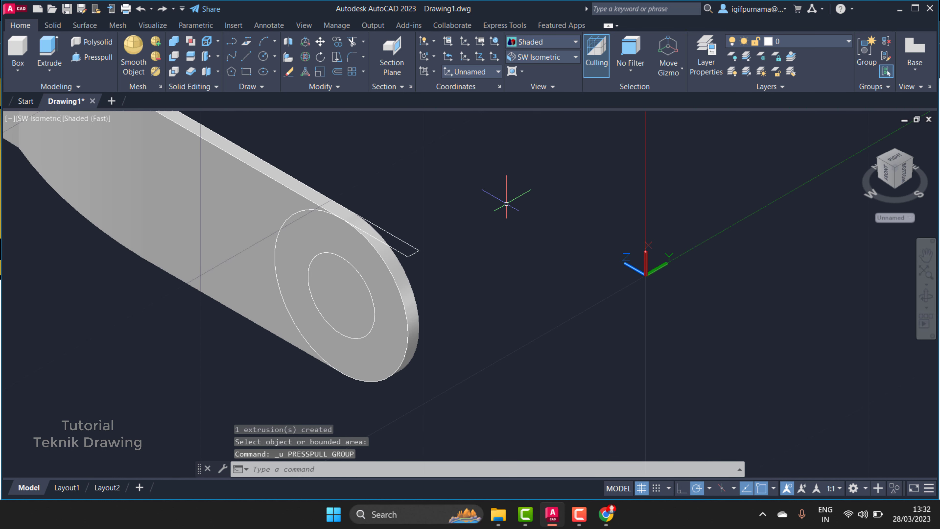
pyautogui.hotkey('ctrl', 'z')
pyautogui.hotkey('ctrl', 'z')
pyautogui.scroll(-2, 341, 202)
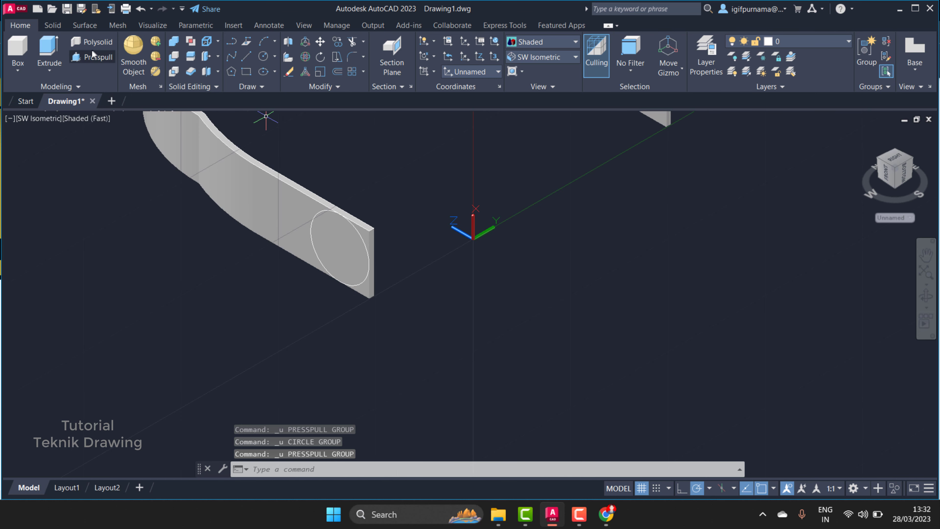
# Press-pull both end circle areas to give the strap rounded solid ends.
pyautogui.click(87, 58)
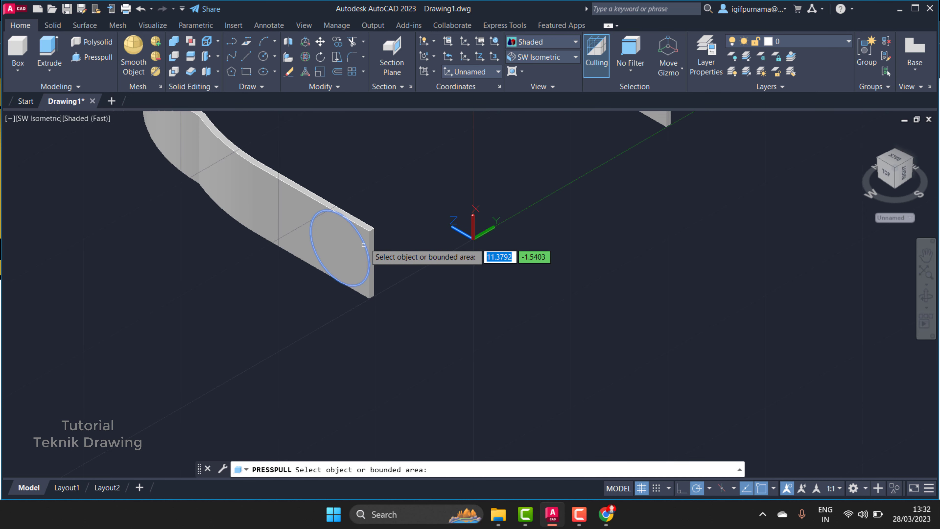
pyautogui.click(339, 248)
pyautogui.scroll(-3, 309, 281)
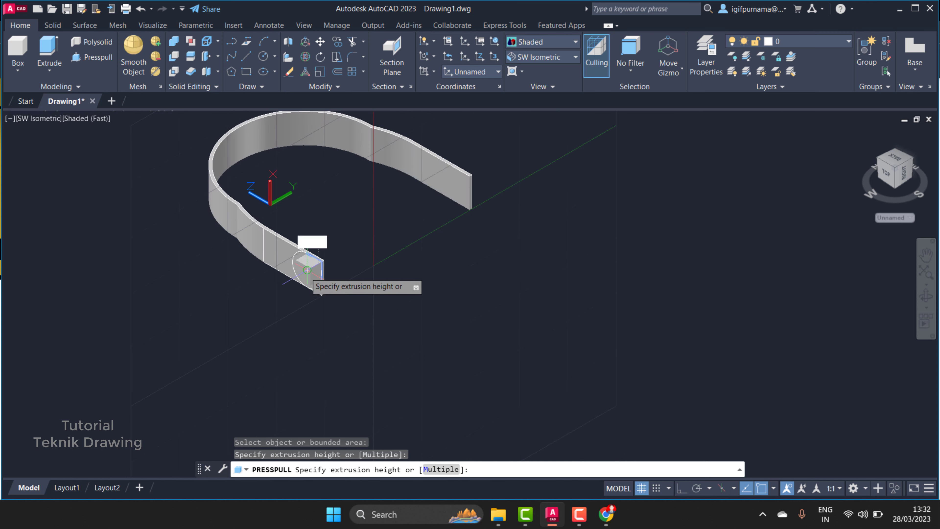
pyautogui.click(594, 172)
pyautogui.scroll(3, 374, 279)
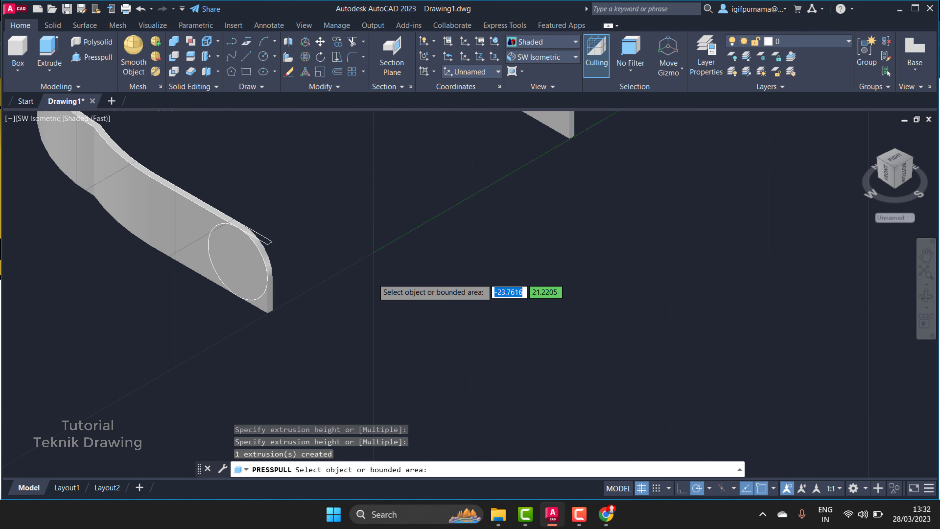
pyautogui.click(266, 302)
pyautogui.scroll(-3, 265, 302)
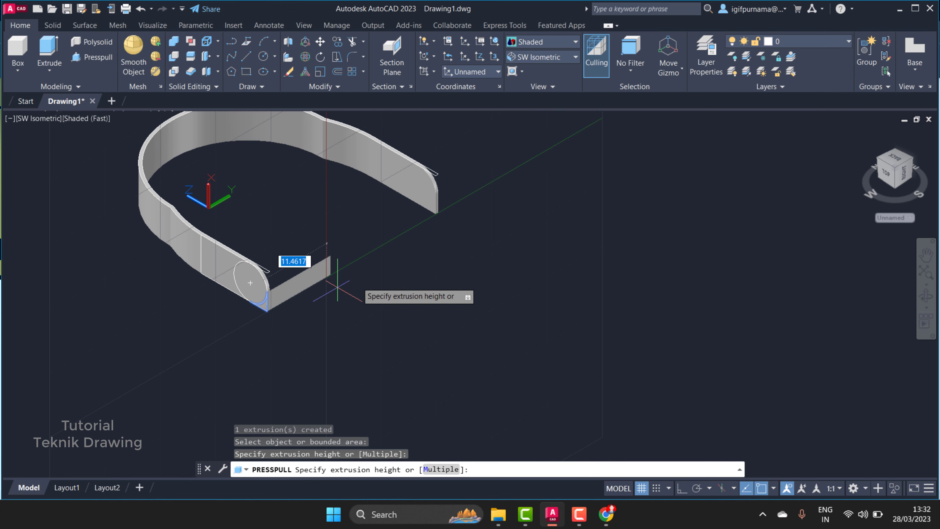
pyautogui.click(575, 214)
pyautogui.scroll(3, 289, 251)
pyautogui.press('Escape')
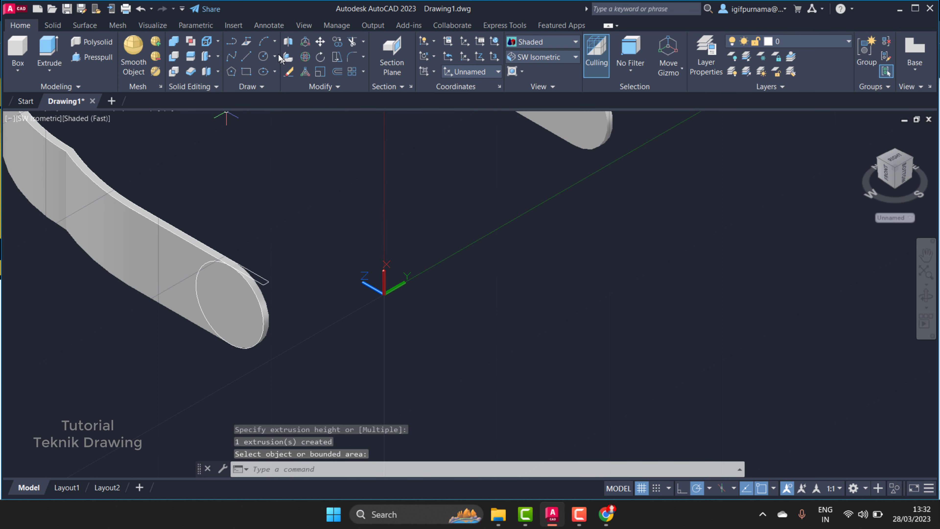
# Draw a radius-1.5 circle centred on the rounded end and pick it for press-pull.
pyautogui.click(263, 56)
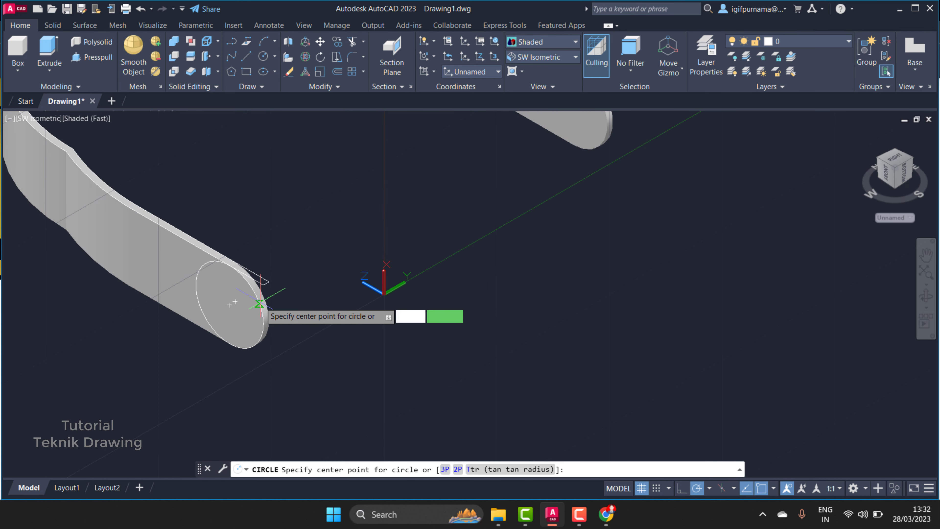
pyautogui.scroll(1, 233, 307)
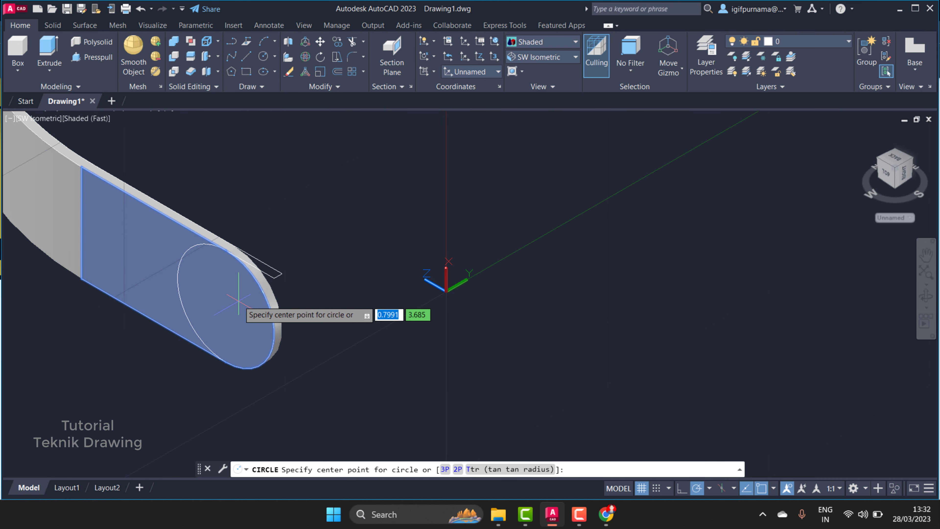
pyautogui.click(226, 307)
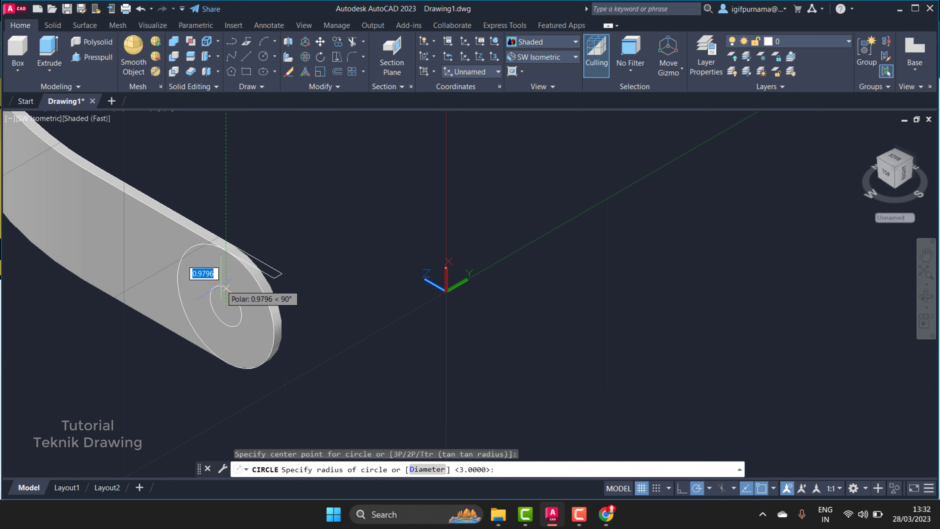
pyautogui.write('1.5')
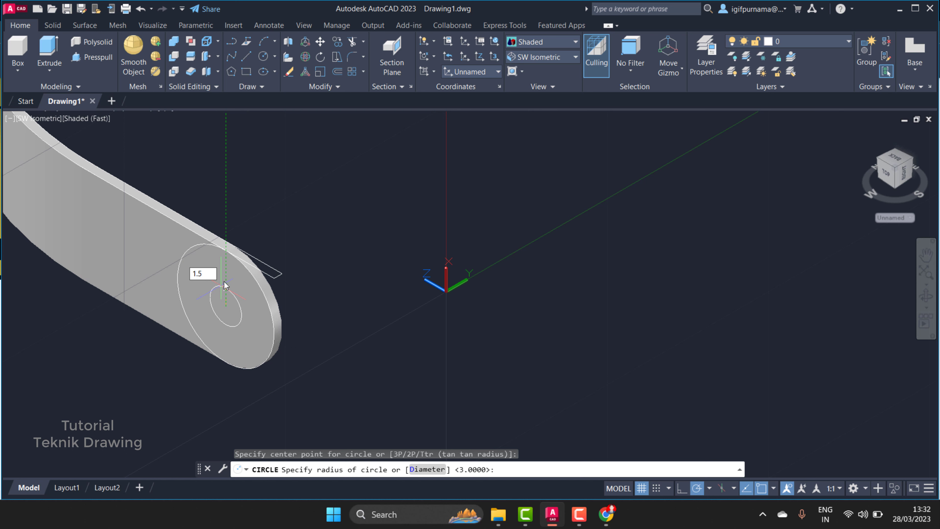
pyautogui.press('Return')
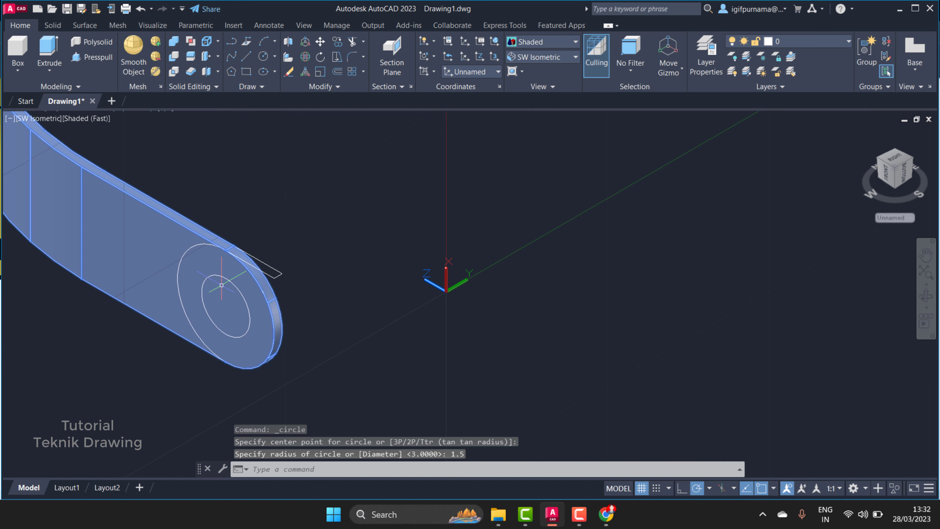
pyautogui.click(92, 56)
# Push the inner circles through to cut the end holes, hide the grid, and return Home.
pyautogui.click(209, 267)
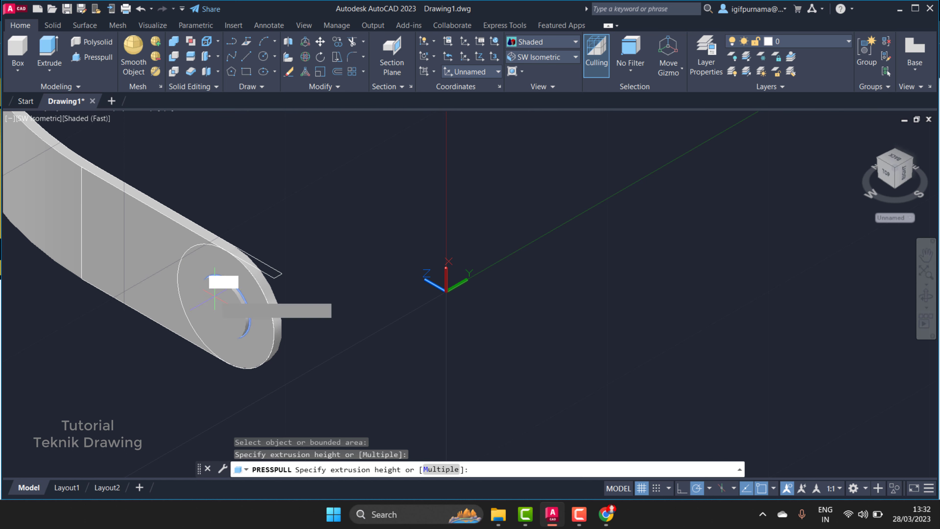
pyautogui.scroll(-3, 222, 270)
pyautogui.click(251, 274)
pyautogui.press('Return')
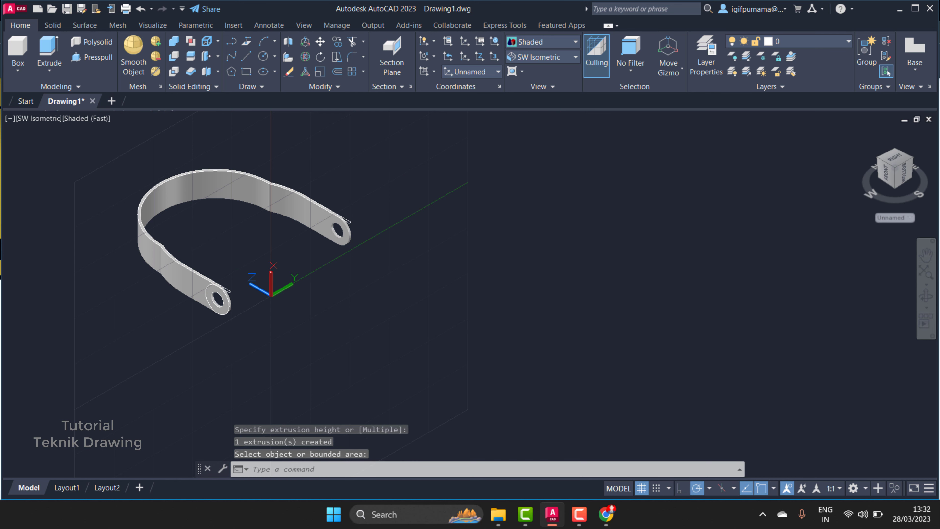
pyautogui.click(641, 488)
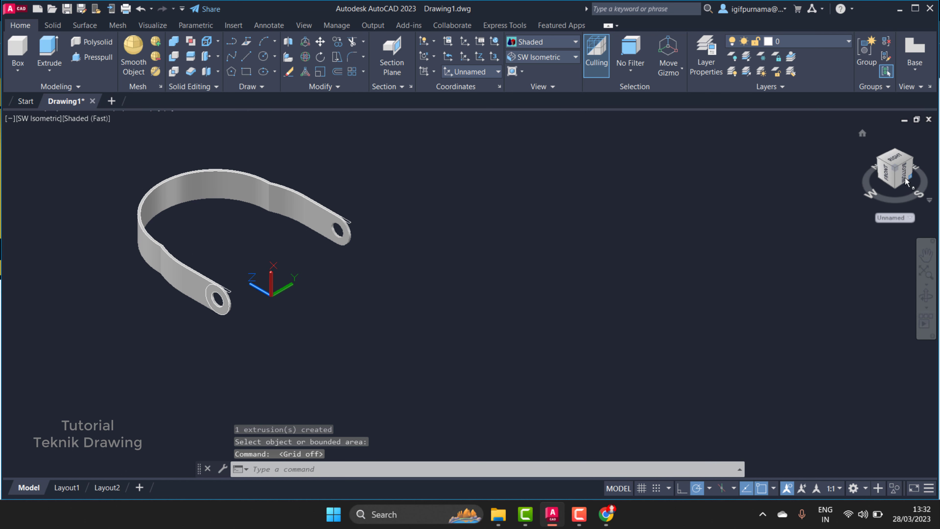
pyautogui.click(861, 134)
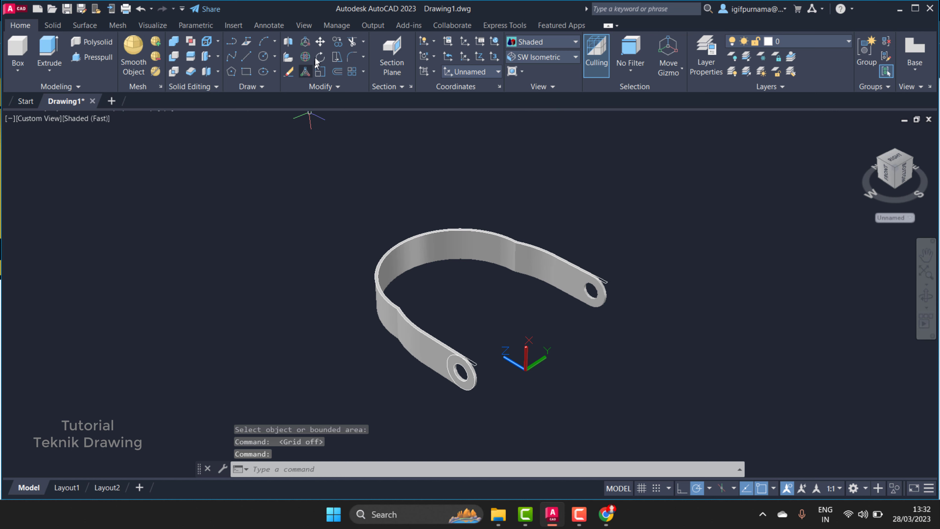
# Move the strap solid off to the right.
pyautogui.click(319, 41)
pyautogui.click(409, 255)
pyautogui.click(484, 304)
pyautogui.press('Return')
pyautogui.click(399, 242)
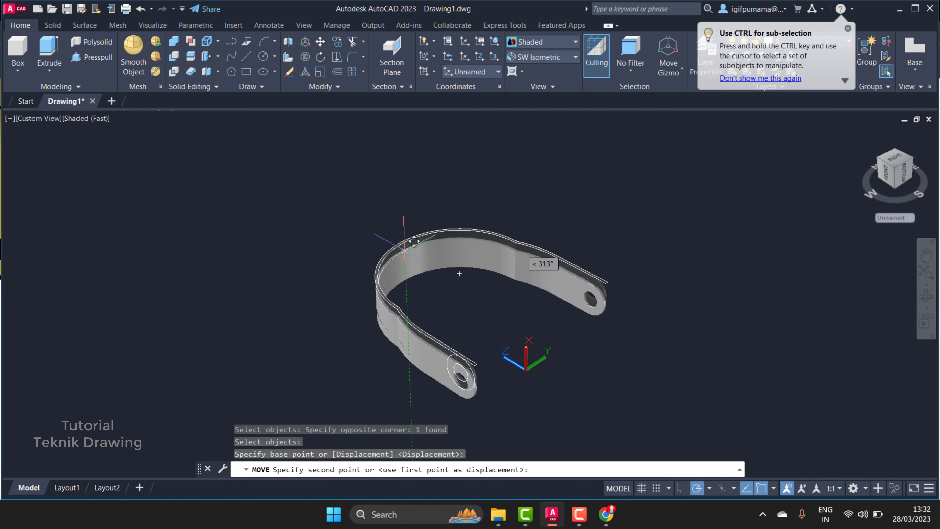
pyautogui.scroll(-2, 419, 285)
pyautogui.click(695, 285)
pyautogui.scroll(3, 448, 314)
pyautogui.scroll(-6, 635, 296)
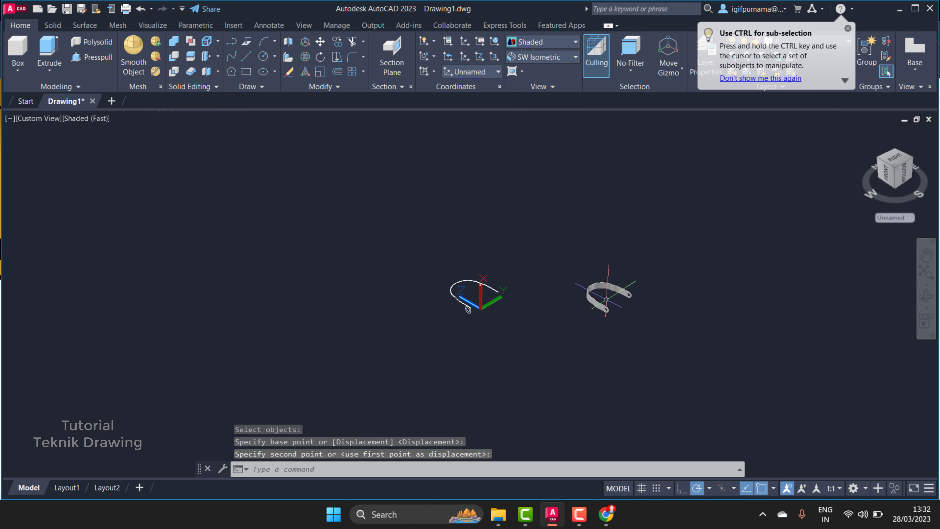
pyautogui.scroll(3, 702, 289)
# Erase the leftover sketch path with a crossing window.
pyautogui.click(288, 71)
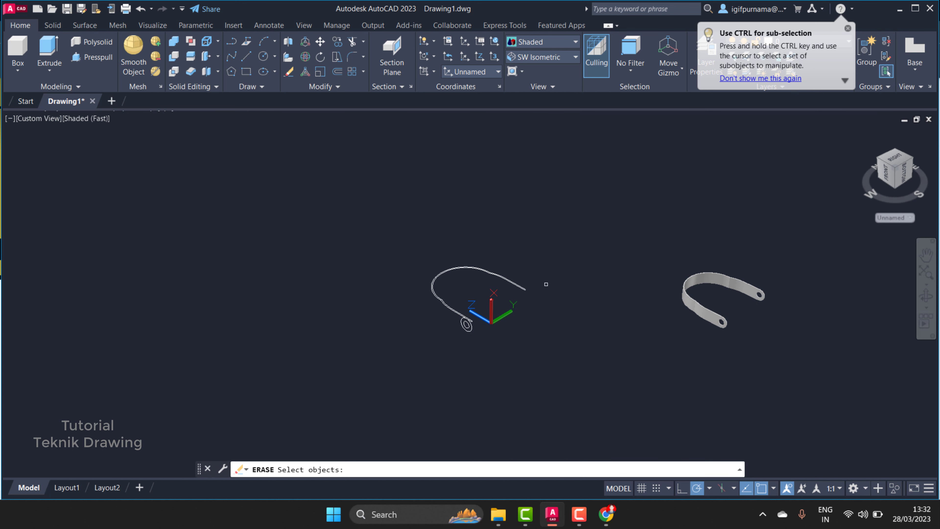
pyautogui.click(596, 367)
pyautogui.click(335, 168)
pyautogui.press('Return')
pyautogui.click(926, 254)
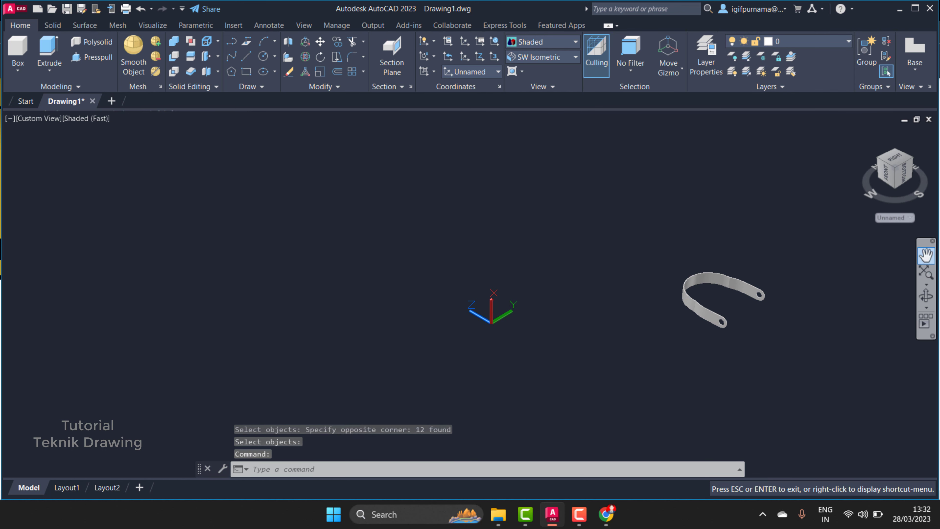
pyautogui.moveTo(749, 331); pyautogui.dragTo(472, 303)
pyautogui.scroll(1, 420, 220)
pyautogui.scroll(2, 426, 221)
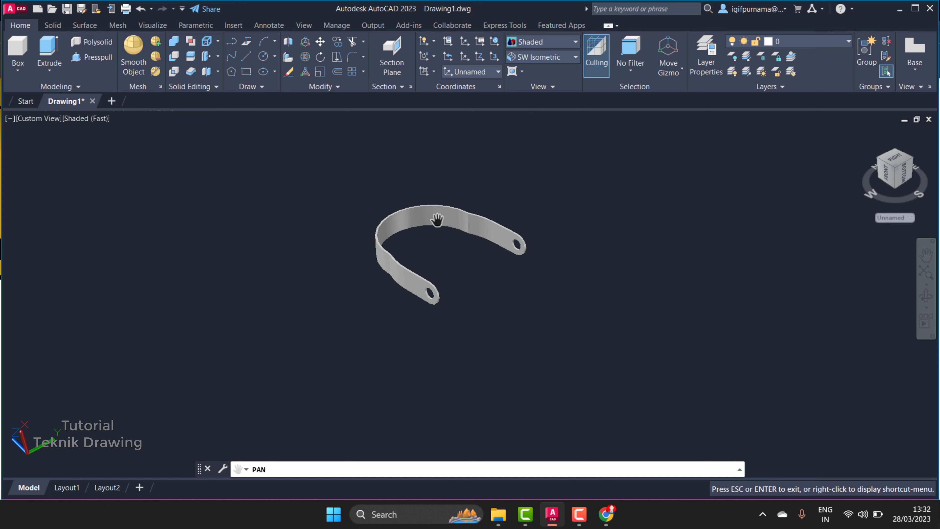
pyautogui.scroll(2, 435, 221)
pyautogui.scroll(2, 435, 221)
pyautogui.rightClick(390, 158)
pyautogui.click(426, 181)
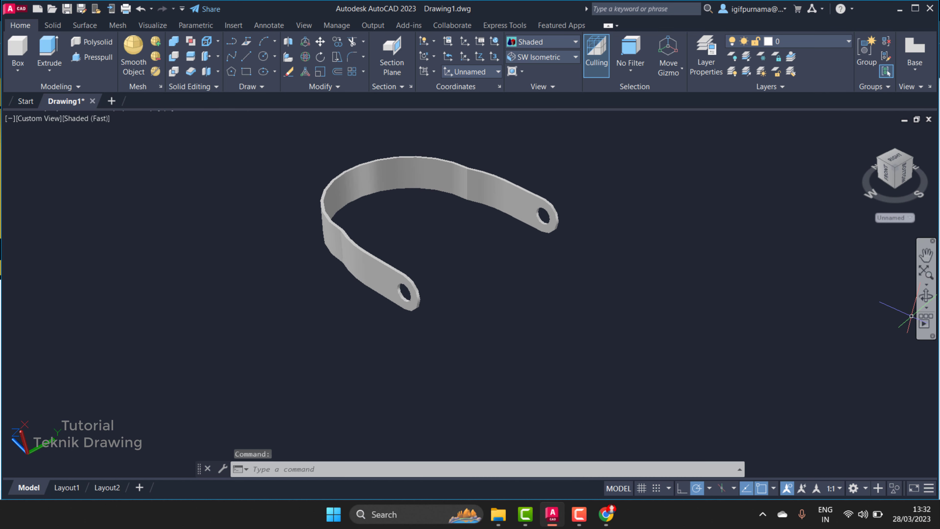
pyautogui.click(925, 302)
pyautogui.moveTo(426, 204)
pyautogui.mouseDown()
pyautogui.moveTo(434, 260)
pyautogui.moveTo(504, 230)
pyautogui.moveTo(350, 233)
pyautogui.moveTo(396, 210)
pyautogui.moveTo(346, 235)
pyautogui.moveTo(342, 138)
pyautogui.moveTo(284, 333)
pyautogui.moveTo(193, 279)
pyautogui.moveTo(233, 353)
pyautogui.mouseUp()
pyautogui.rightClick(426, 210)
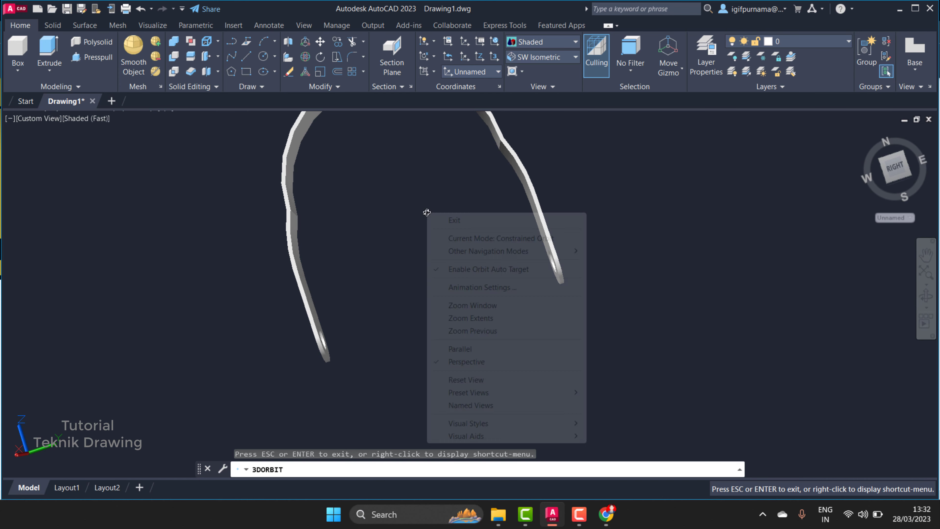
pyautogui.click(454, 220)
pyautogui.click(579, 516)
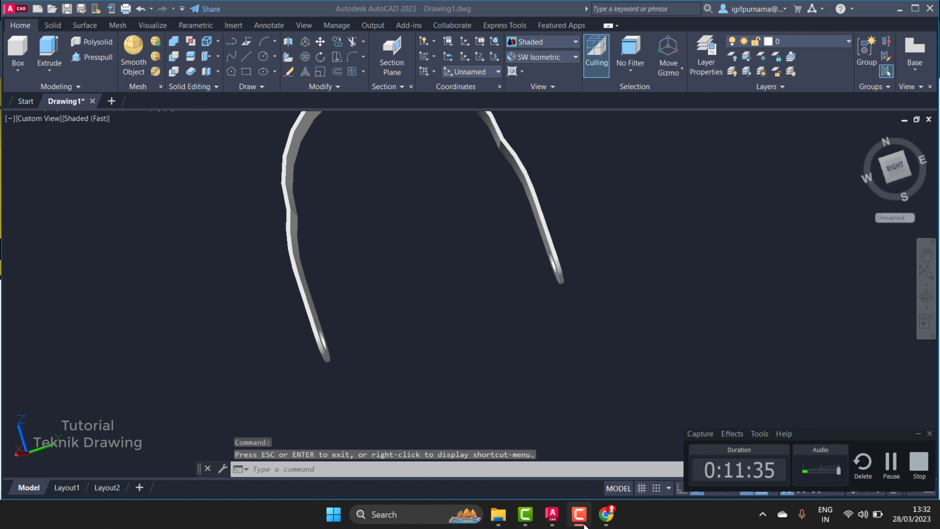
pyautogui.click(583, 524)
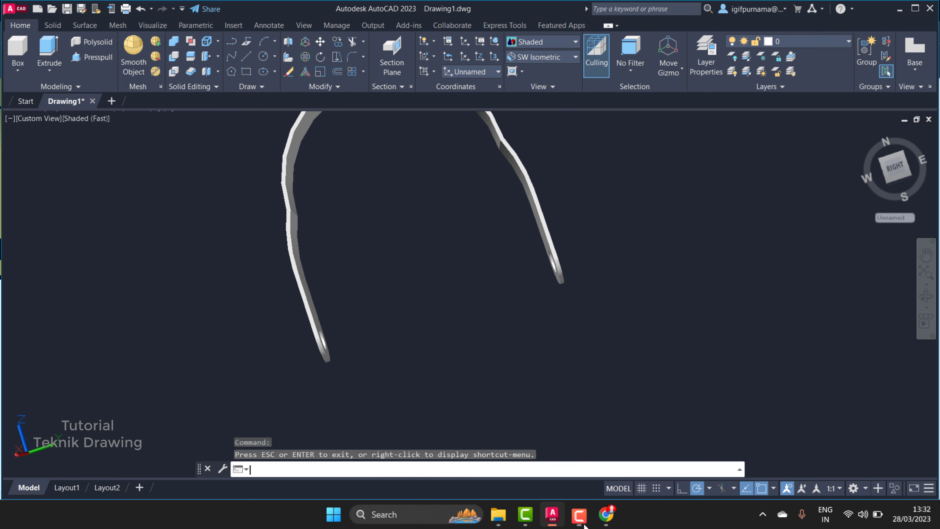
pyautogui.click(602, 516)
# Scroll page 2 to view the link with Ø3 holes 113 apart and the spring steel piece.
pyautogui.scroll(-5, 563, 379)
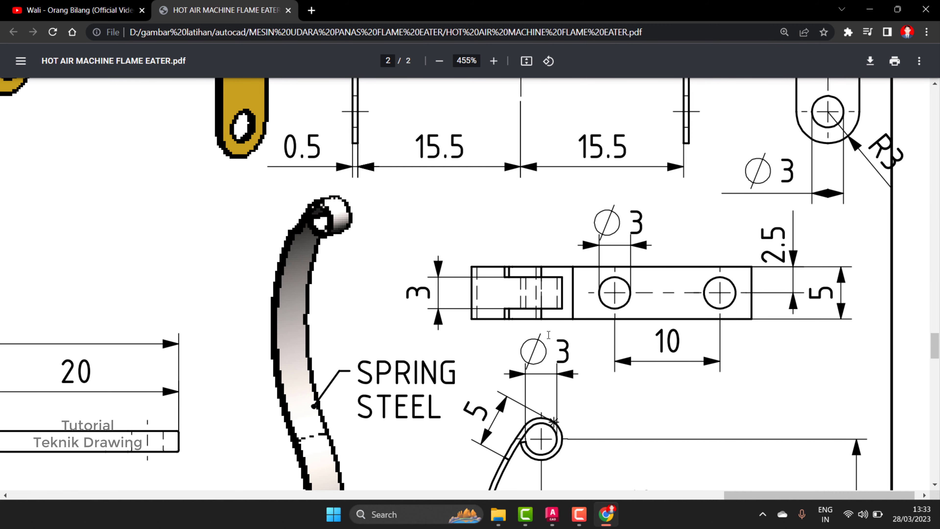
pyautogui.keyDown('ctrl'); pyautogui.scroll(-3, 548, 336); pyautogui.keyUp('ctrl')
pyautogui.keyDown('ctrl'); pyautogui.scroll(-2, 545, 339); pyautogui.keyUp('ctrl')
pyautogui.keyDown('ctrl'); pyautogui.scroll(-1, 544, 341); pyautogui.keyUp('ctrl')
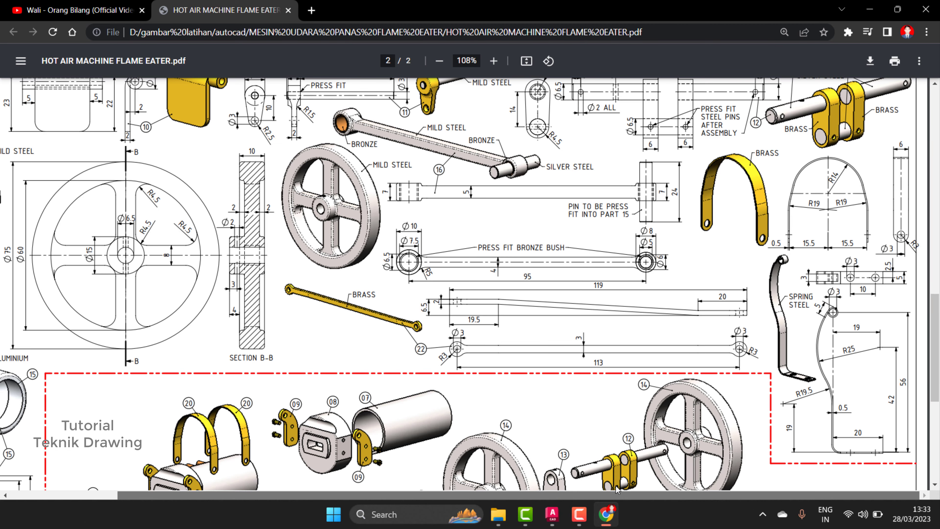
pyautogui.keyDown('ctrl'); pyautogui.scroll(3, 794, 305); pyautogui.keyUp('ctrl')
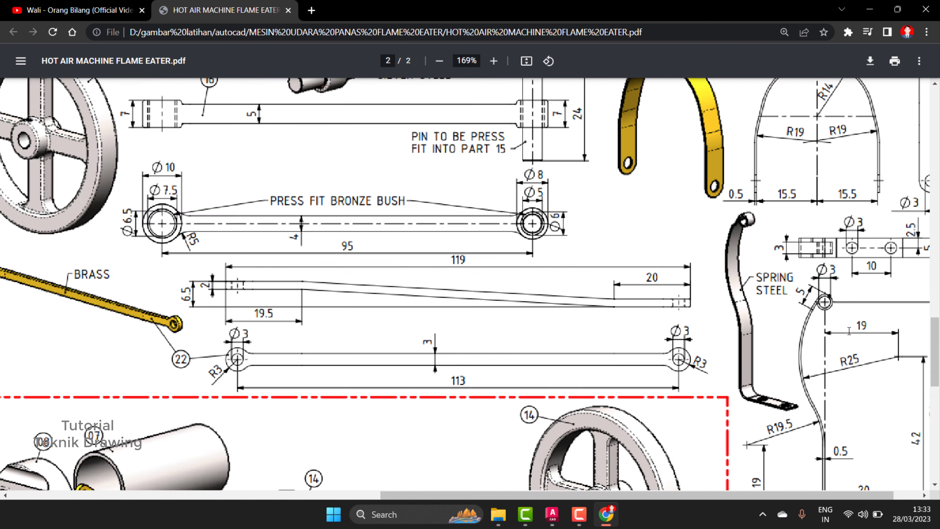
pyautogui.keyDown('ctrl'); pyautogui.scroll(1, 643, 219); pyautogui.keyUp('ctrl')
pyautogui.scroll(-8, 643, 219)
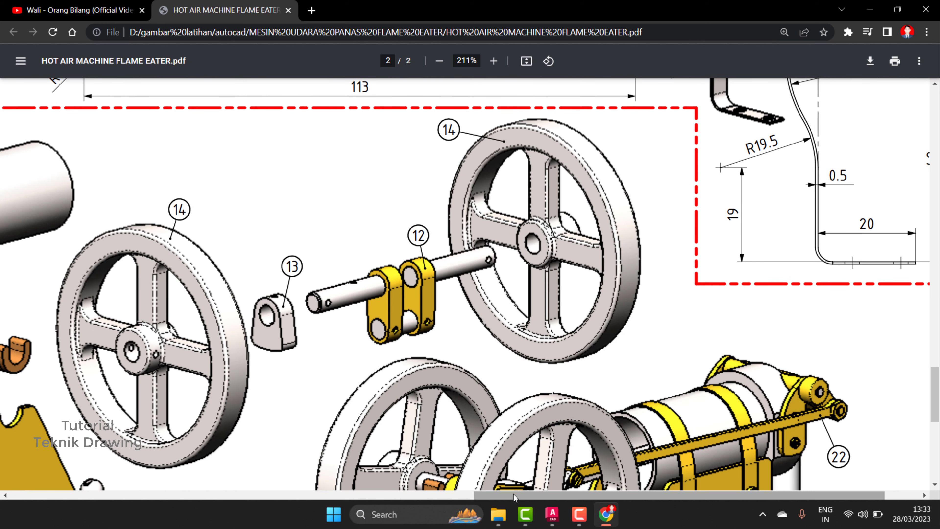
pyautogui.moveTo(529, 495); pyautogui.dragTo(564, 494)
pyautogui.keyDown('ctrl'); pyautogui.scroll(1, 883, 233); pyautogui.keyUp('ctrl')
pyautogui.keyDown('ctrl'); pyautogui.scroll(1, 782, 236); pyautogui.keyUp('ctrl')
pyautogui.scroll(-3, 783, 237)
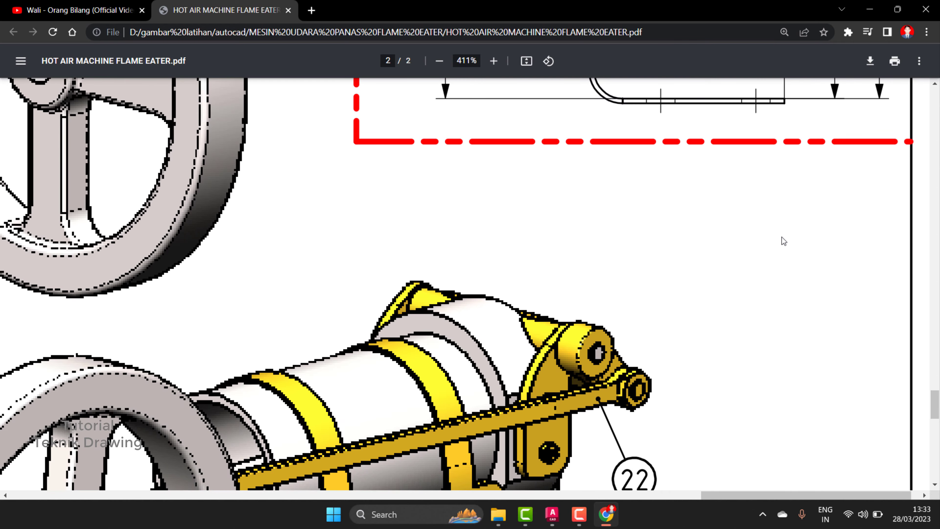
pyautogui.scroll(3, 781, 236)
pyautogui.scroll(5, 779, 235)
pyautogui.keyDown('ctrl'); pyautogui.scroll(-3, 778, 236); pyautogui.keyUp('ctrl')
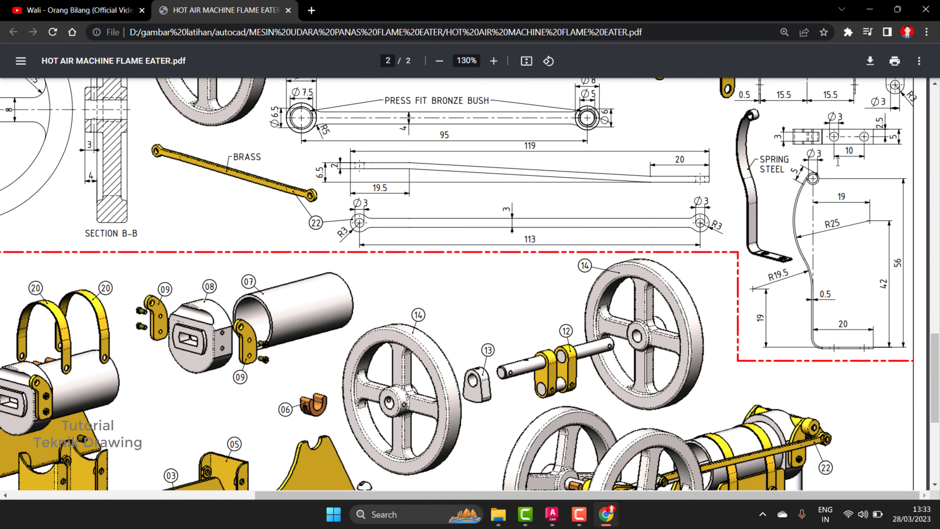
pyautogui.keyDown('ctrl'); pyautogui.scroll(2, 836, 169); pyautogui.keyUp('ctrl')
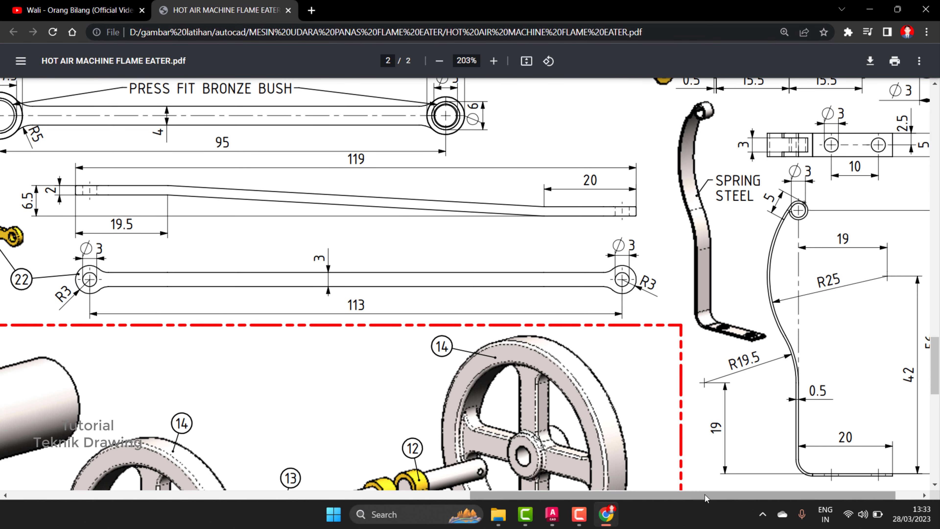
pyautogui.moveTo(704, 497); pyautogui.dragTo(785, 483)
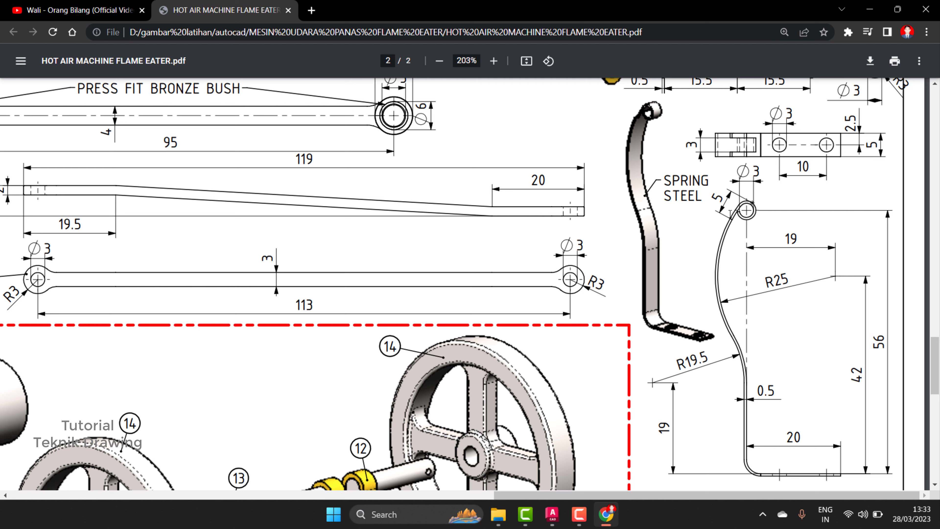
# Save the strap as 20.dwg in the flame eater folder, then start Drawing3 and close 20.
pyautogui.click(552, 513)
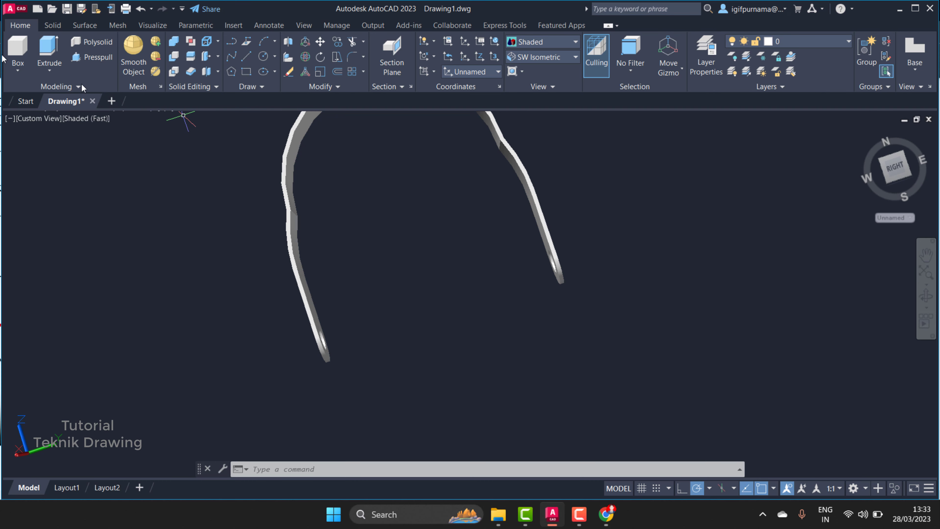
pyautogui.click(22, 10)
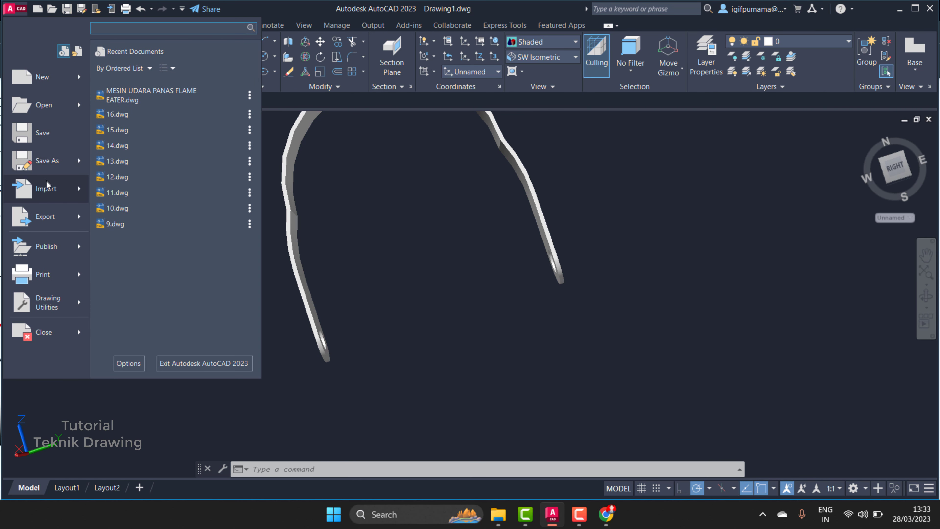
pyautogui.press('Escape')
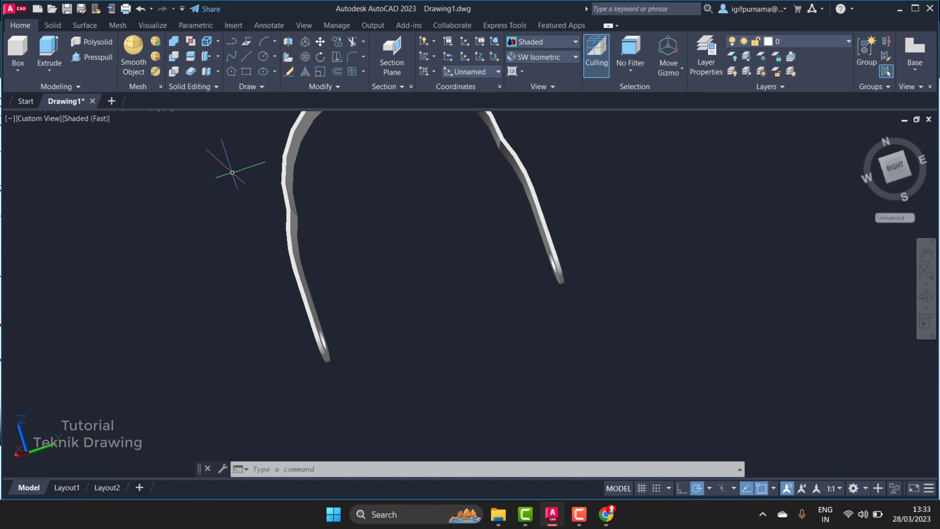
pyautogui.hotkey('ctrl', 'shift', 's')
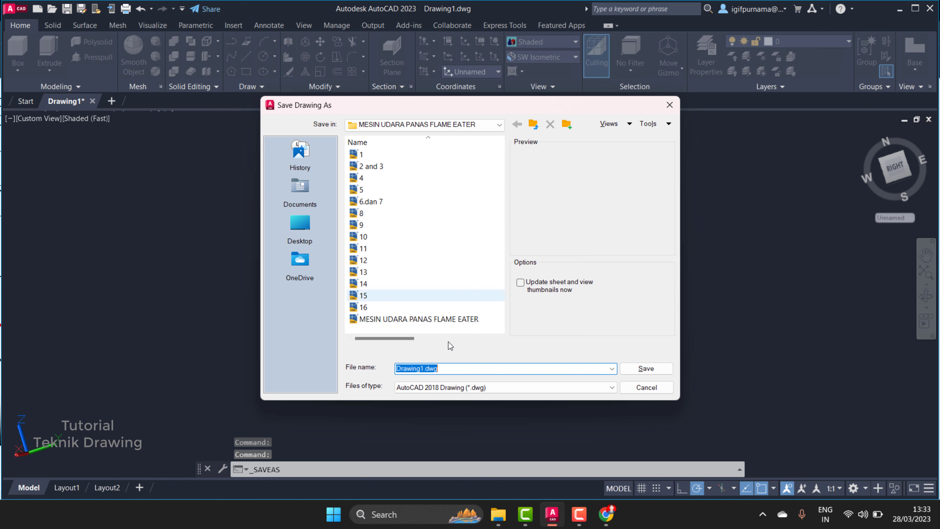
pyautogui.write('2')
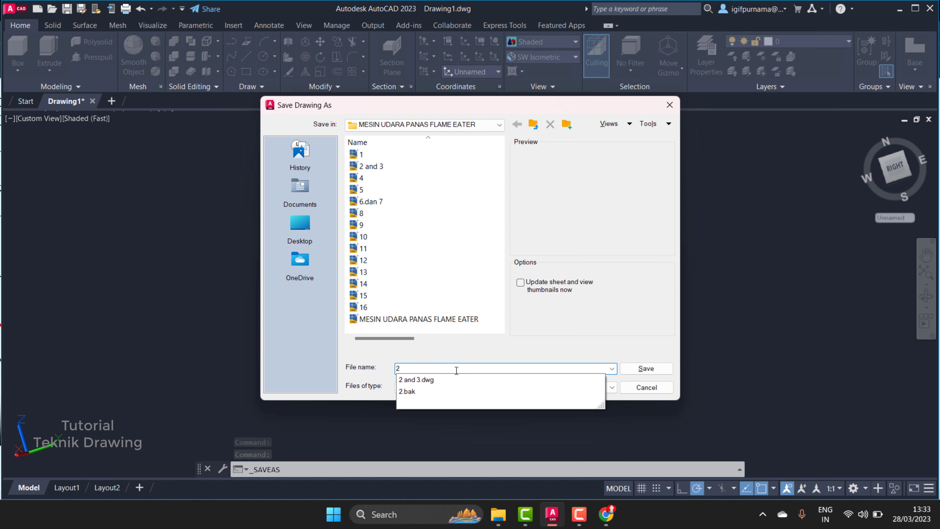
pyautogui.write('0')
pyautogui.click(645, 369)
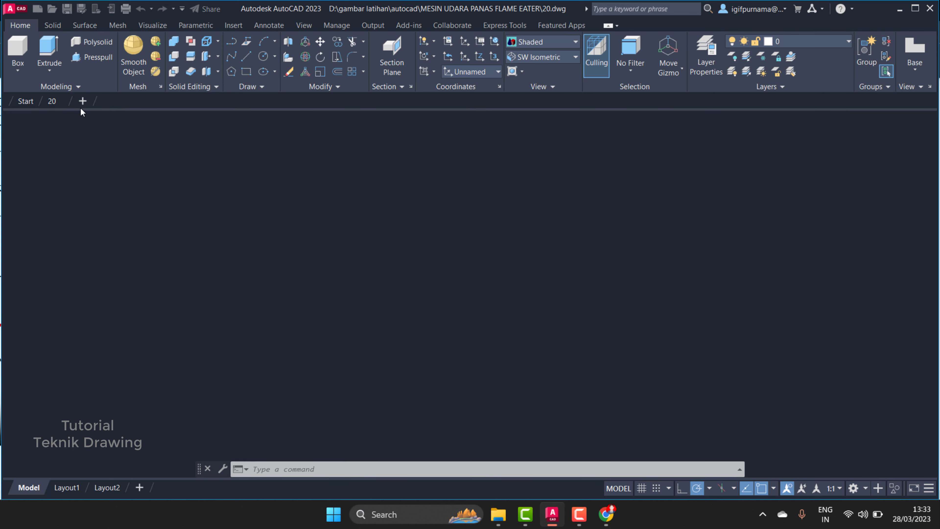
pyautogui.click(82, 107)
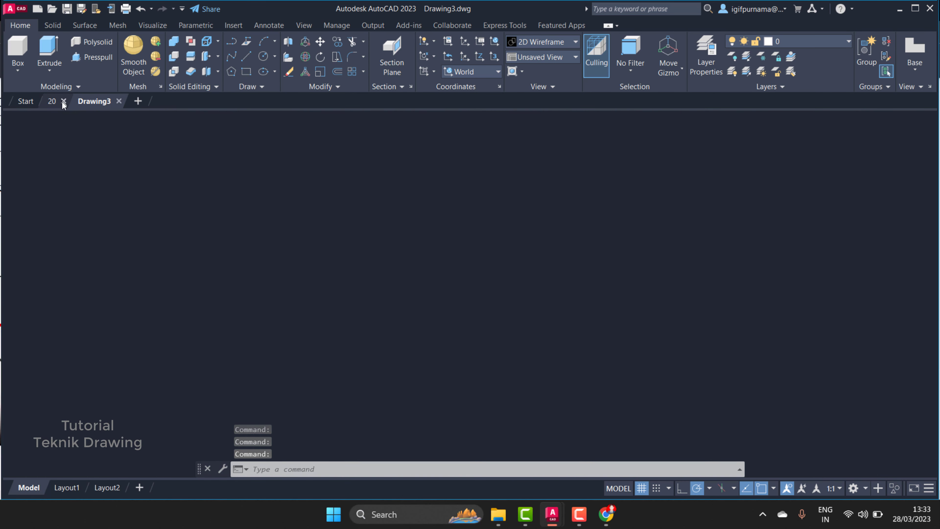
pyautogui.click(63, 101)
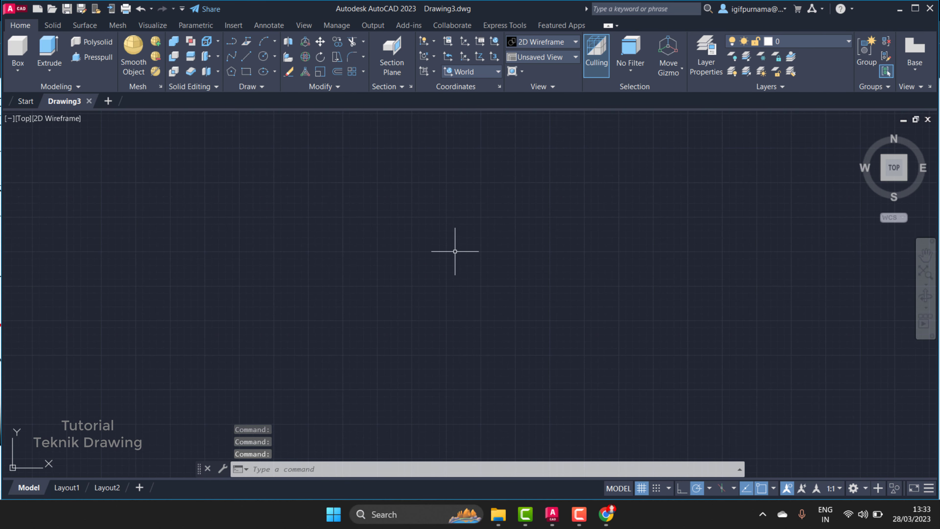
# Zoom around the flame eater PDF to read the spring steel arm's Ø3, R25, R19.5 and 0.5 dimensions.
pyautogui.click(608, 520)
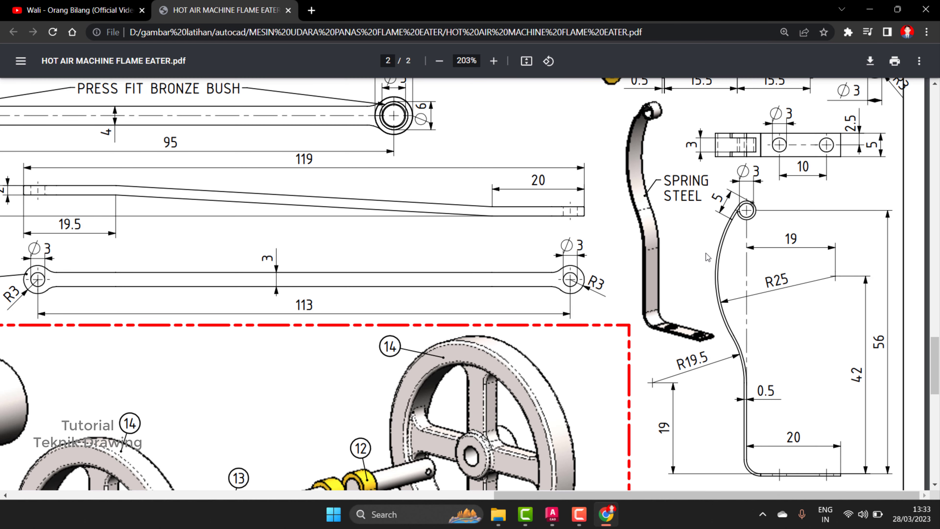
pyautogui.scroll(-1, 707, 257)
pyautogui.scroll(-2, 756, 191)
pyautogui.scroll(5, 756, 191)
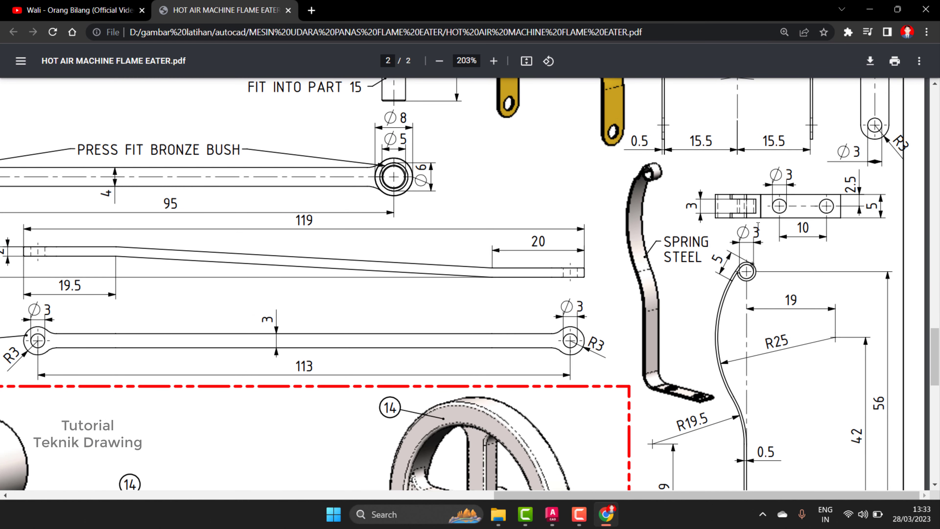
pyautogui.scroll(-3, 757, 223)
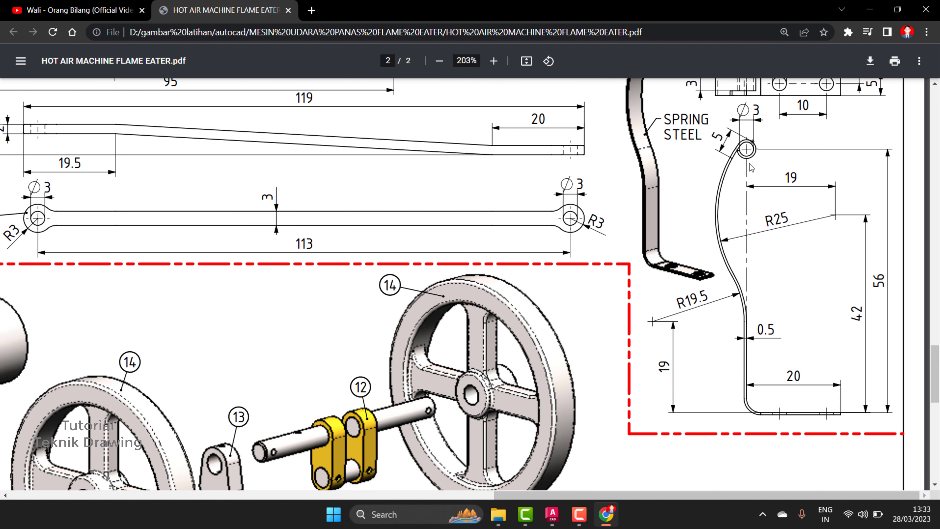
pyautogui.keyDown('ctrl'); pyautogui.scroll(1, 746, 151); pyautogui.keyUp('ctrl')
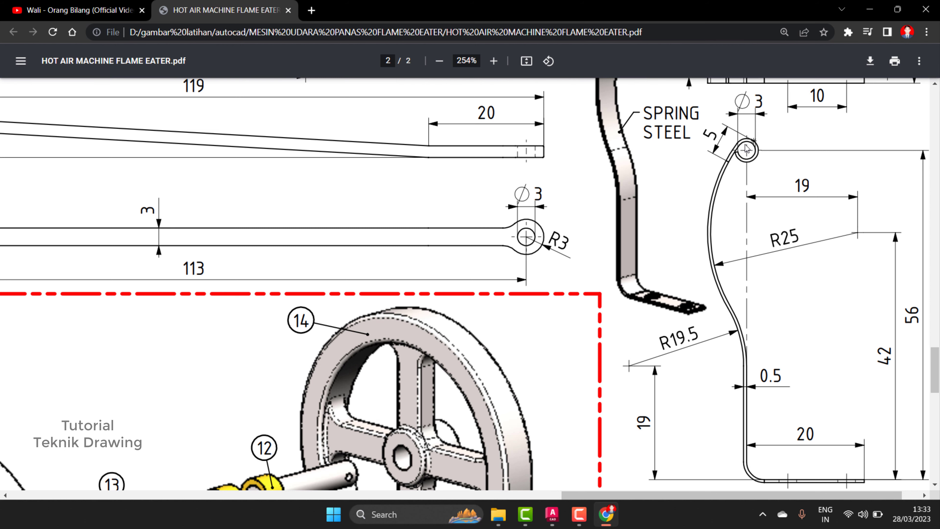
pyautogui.scroll(1, 745, 150)
pyautogui.keyDown('ctrl'); pyautogui.scroll(1, 746, 150); pyautogui.keyUp('ctrl')
pyautogui.keyDown('ctrl'); pyautogui.scroll(1, 746, 150); pyautogui.keyUp('ctrl')
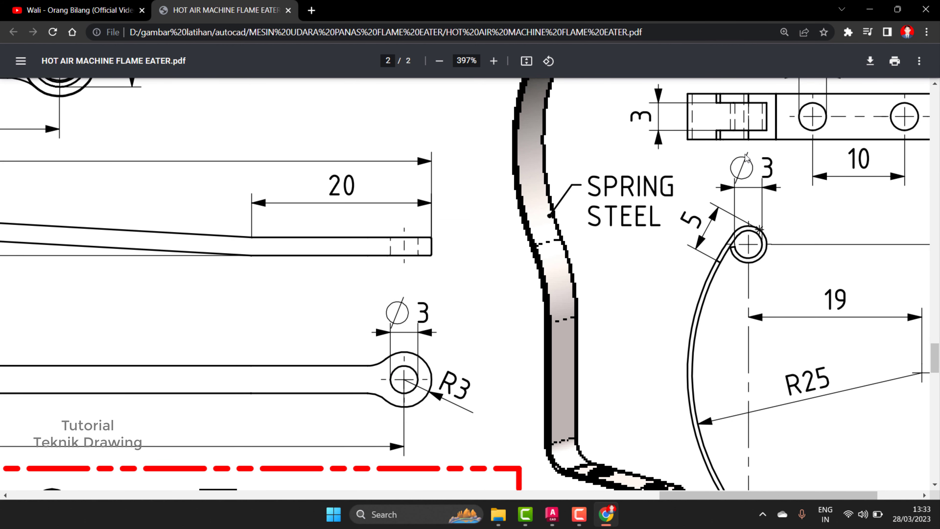
pyautogui.keyDown('ctrl'); pyautogui.scroll(-2, 745, 158); pyautogui.keyUp('ctrl')
pyautogui.keyDown('ctrl'); pyautogui.scroll(1, 746, 158); pyautogui.keyUp('ctrl')
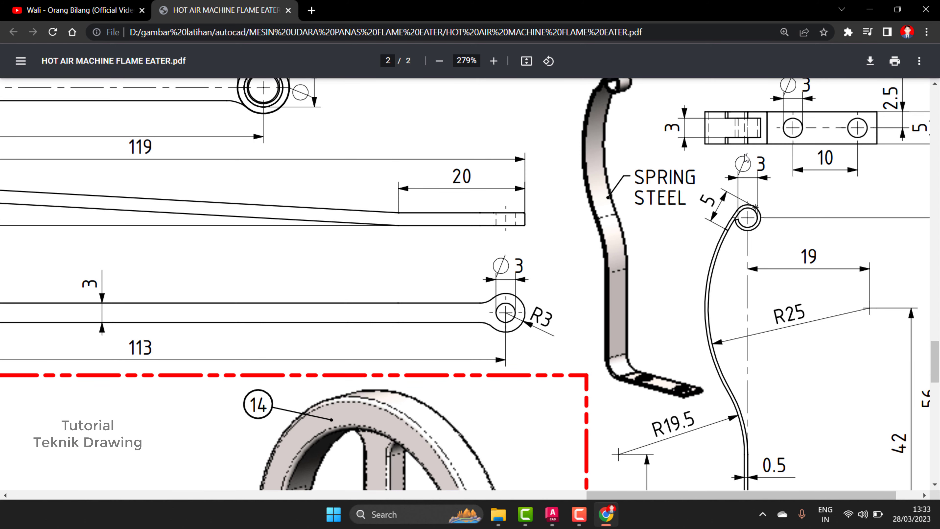
pyautogui.scroll(-4, 744, 155)
pyautogui.keyDown('ctrl'); pyautogui.scroll(-1, 745, 154); pyautogui.keyUp('ctrl')
pyautogui.keyDown('ctrl'); pyautogui.scroll(-1, 741, 157); pyautogui.keyUp('ctrl')
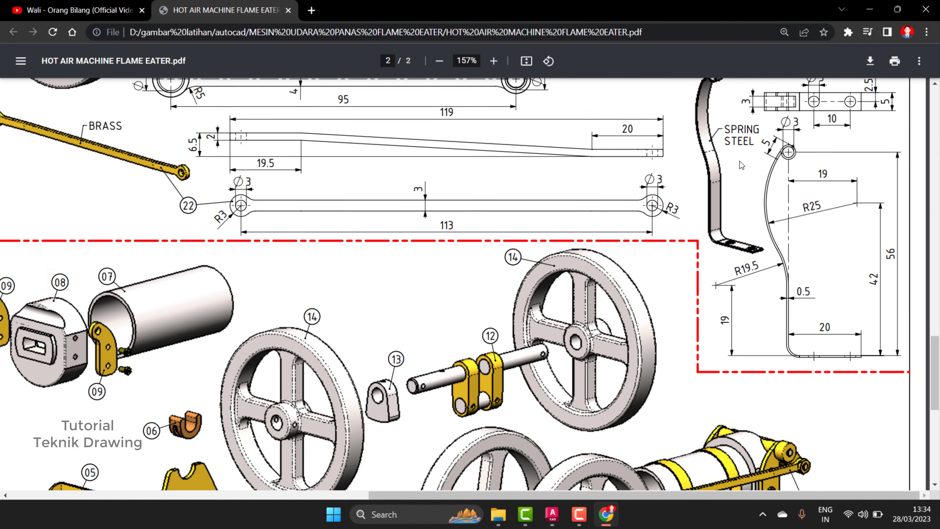
pyautogui.scroll(4, 740, 161)
pyautogui.keyDown('ctrl'); pyautogui.scroll(2, 821, 210); pyautogui.keyUp('ctrl')
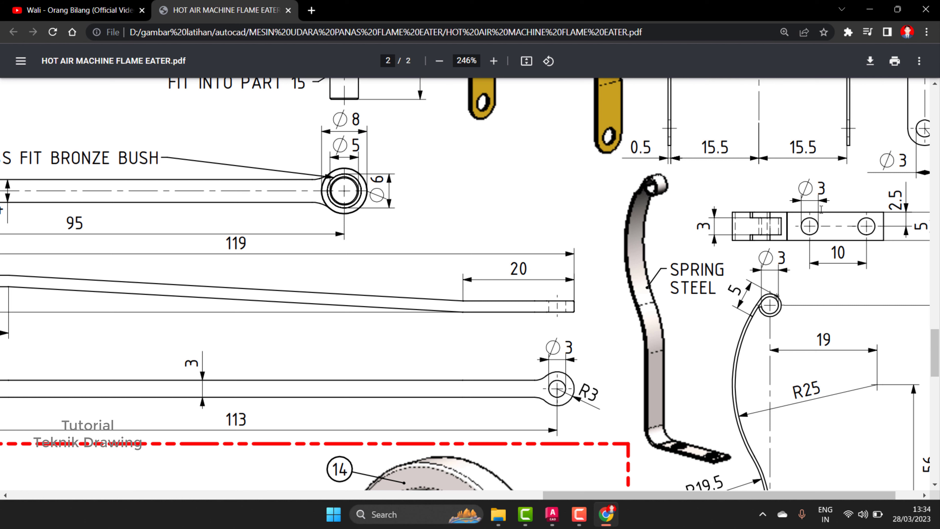
pyautogui.keyDown('ctrl'); pyautogui.scroll(2, 799, 330); pyautogui.keyUp('ctrl')
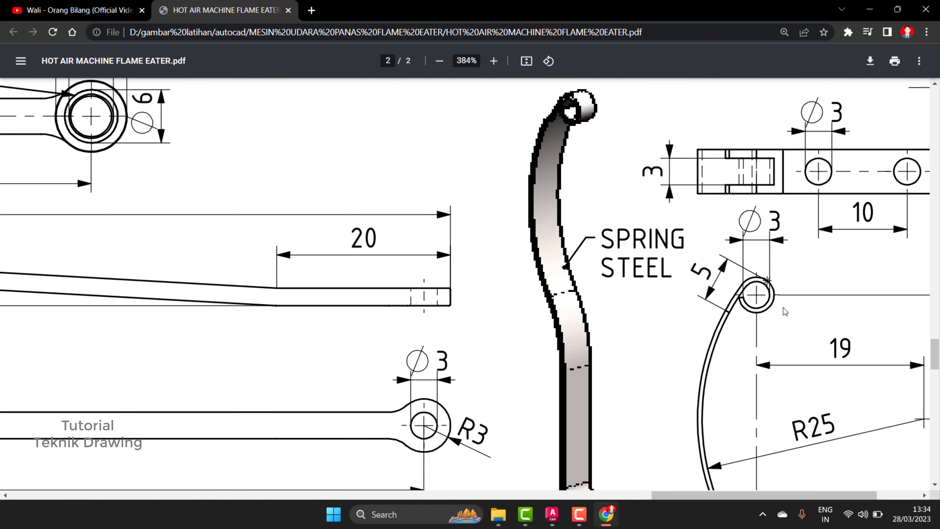
pyautogui.keyDown('ctrl'); pyautogui.scroll(1, 782, 307); pyautogui.keyUp('ctrl')
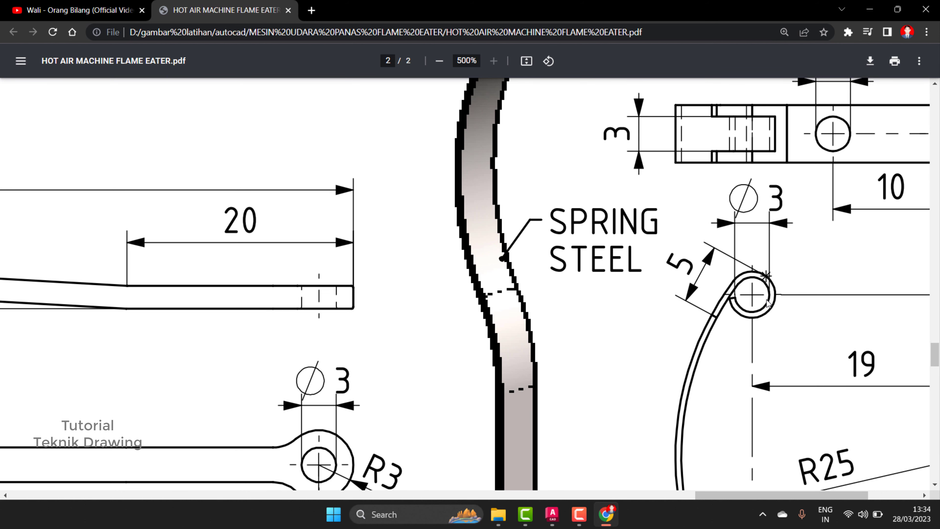
pyautogui.keyDown('ctrl'); pyautogui.scroll(-4, 765, 303); pyautogui.keyUp('ctrl')
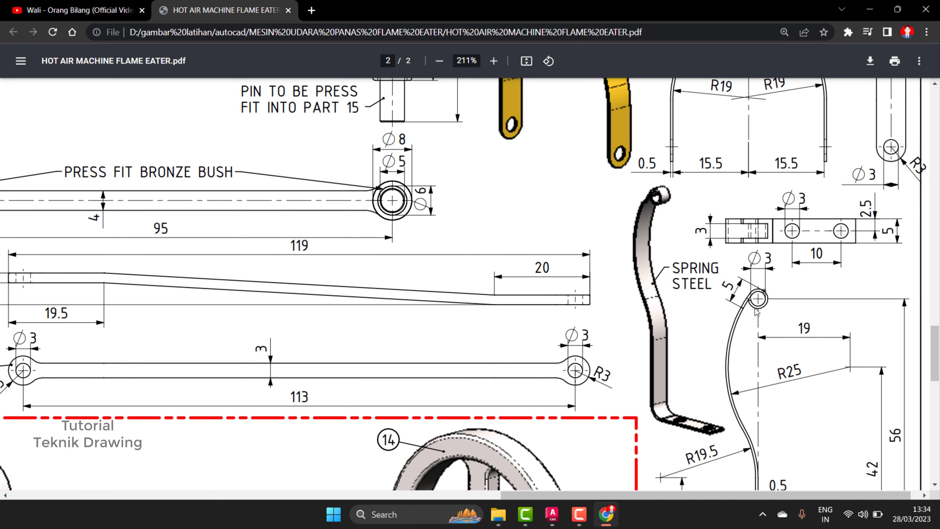
pyautogui.scroll(-1, 756, 312)
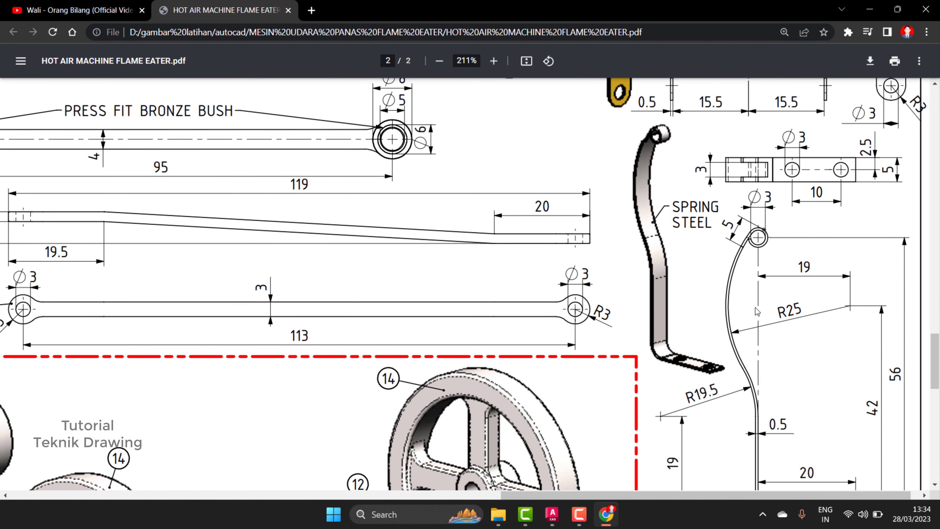
pyautogui.scroll(-3, 756, 312)
pyautogui.scroll(1, 756, 311)
pyautogui.scroll(3, 755, 307)
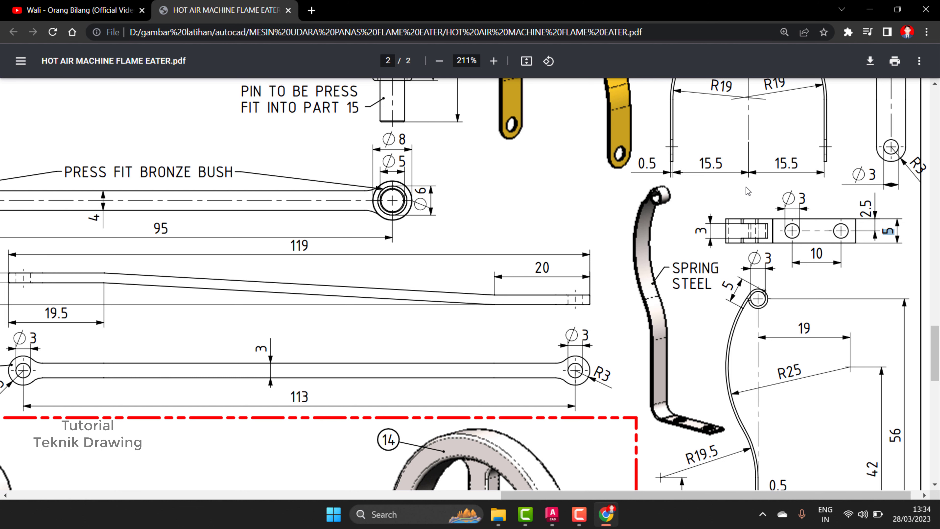
# Scroll around the spring steel part on page 2 of the Flame Eater PDF.
pyautogui.scroll(2, 823, 250)
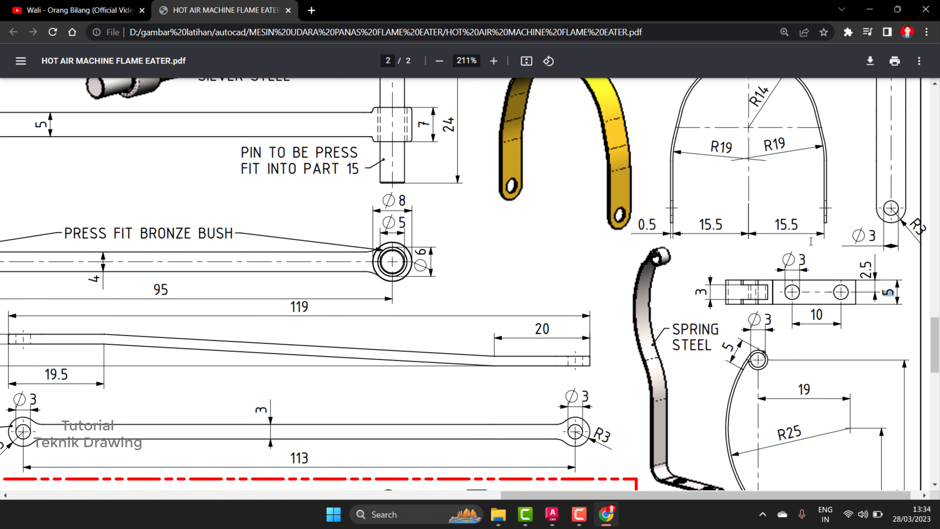
pyautogui.scroll(-2, 824, 250)
pyautogui.keyDown('ctrl'); pyautogui.scroll(3, 824, 250); pyautogui.keyUp('ctrl')
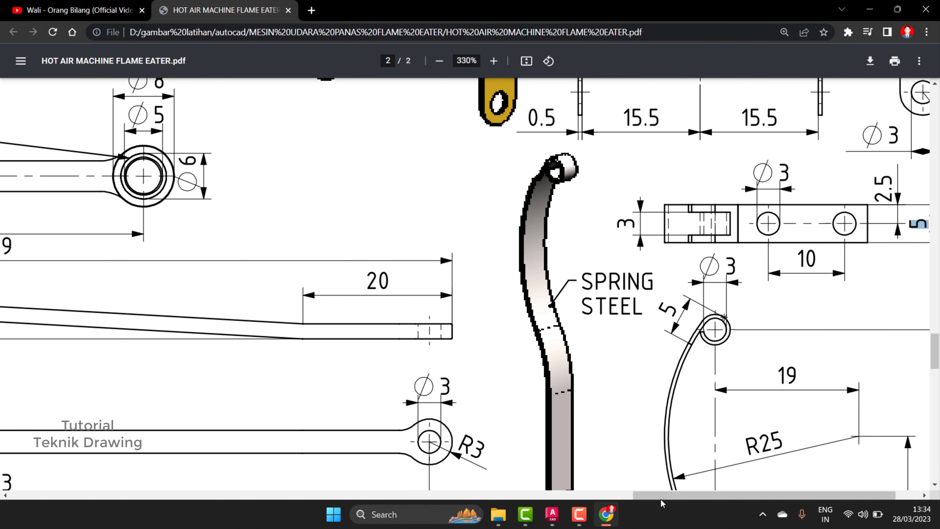
pyautogui.hscroll(2, 661, 494)
pyautogui.scroll(-1, 719, 341)
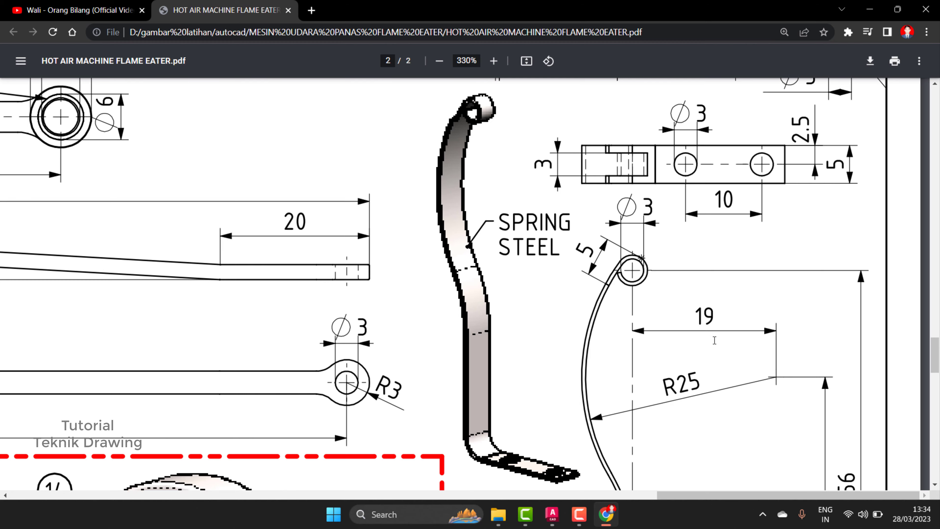
pyautogui.scroll(2, 714, 341)
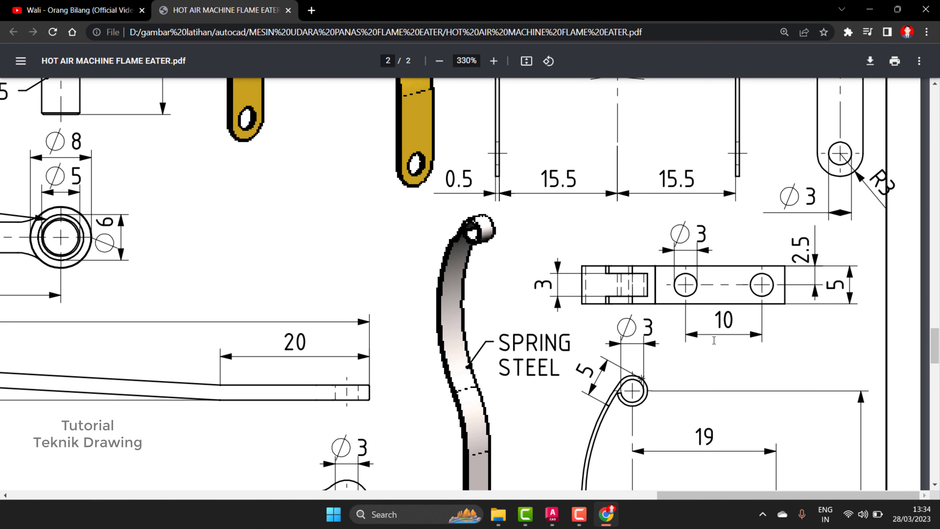
pyautogui.scroll(-1, 714, 340)
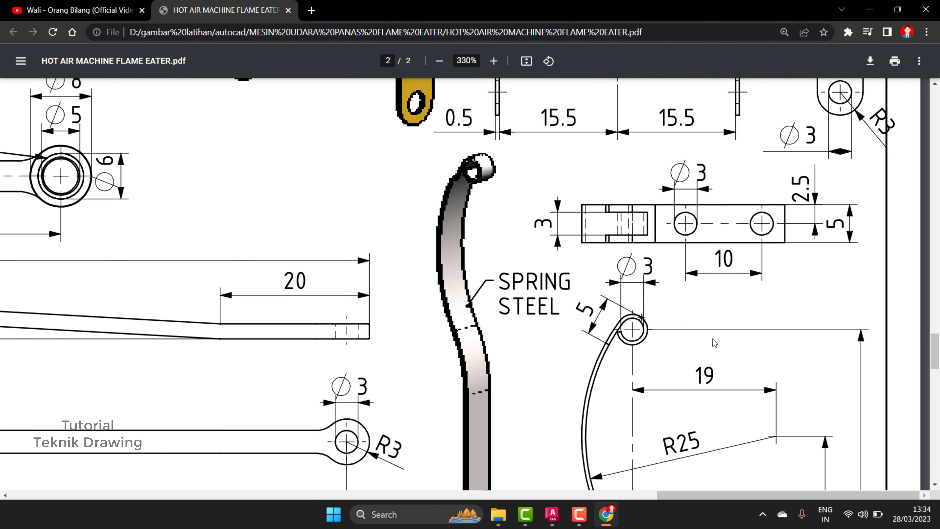
pyautogui.scroll(-1, 714, 342)
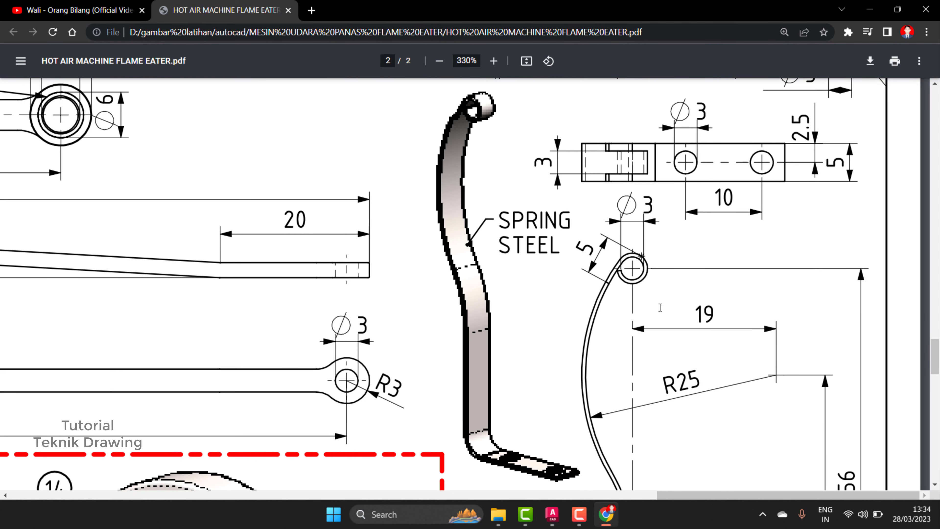
# Check the Ø3 hole and the 3 thickness dimension values on the PDF.
pyautogui.doubleClick(626, 207)
pyautogui.keyDown('ctrl'); pyautogui.scroll(1, 633, 270); pyautogui.keyUp('ctrl')
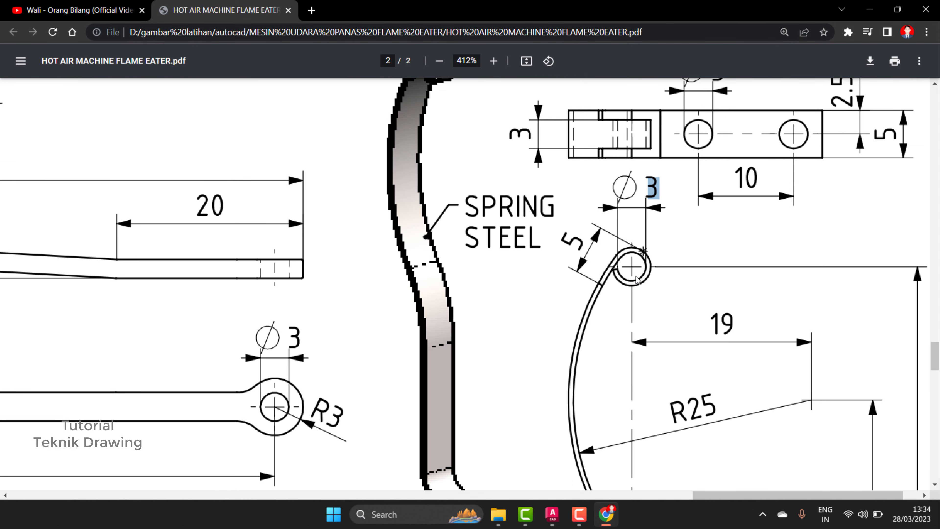
pyautogui.keyDown('ctrl'); pyautogui.scroll(1, 633, 270); pyautogui.keyUp('ctrl')
pyautogui.keyDown('ctrl'); pyautogui.scroll(-2, 634, 270); pyautogui.keyUp('ctrl')
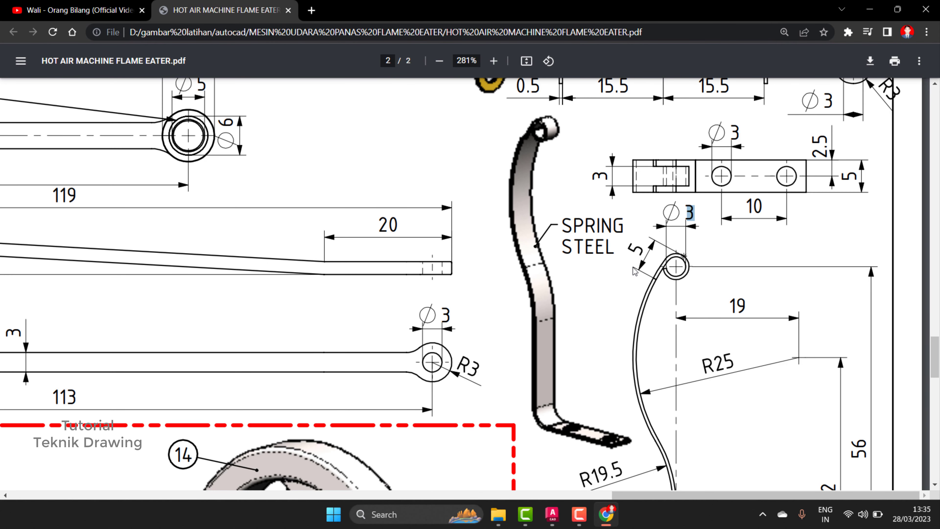
pyautogui.scroll(-5, 633, 267)
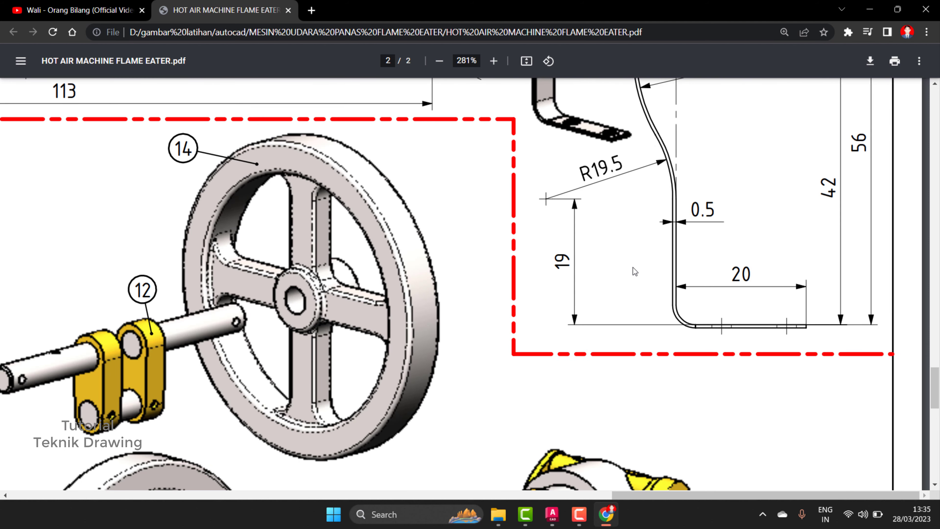
pyautogui.scroll(5, 667, 301)
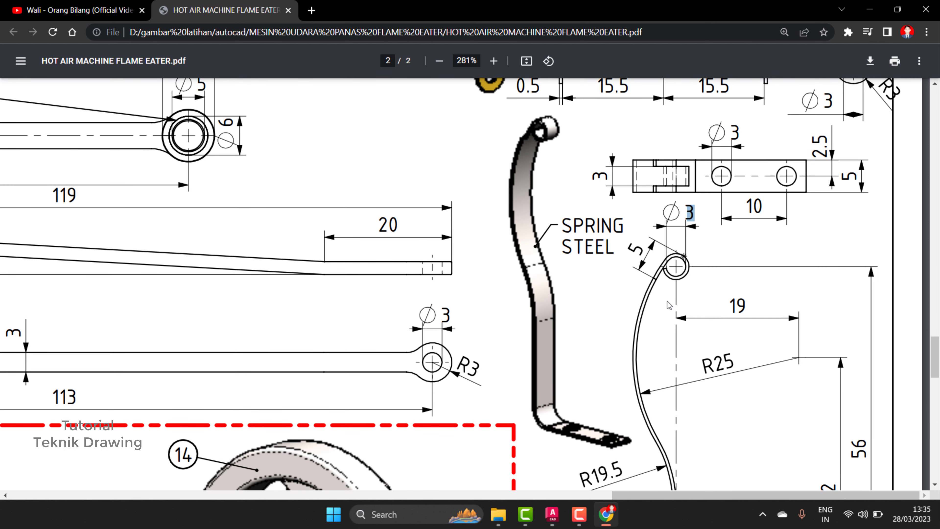
pyautogui.click(842, 181)
pyautogui.doubleClick(603, 178)
pyautogui.click(672, 220)
# Scroll through the rest of the spring steel part's dimensions.
pyautogui.scroll(-5, 692, 248)
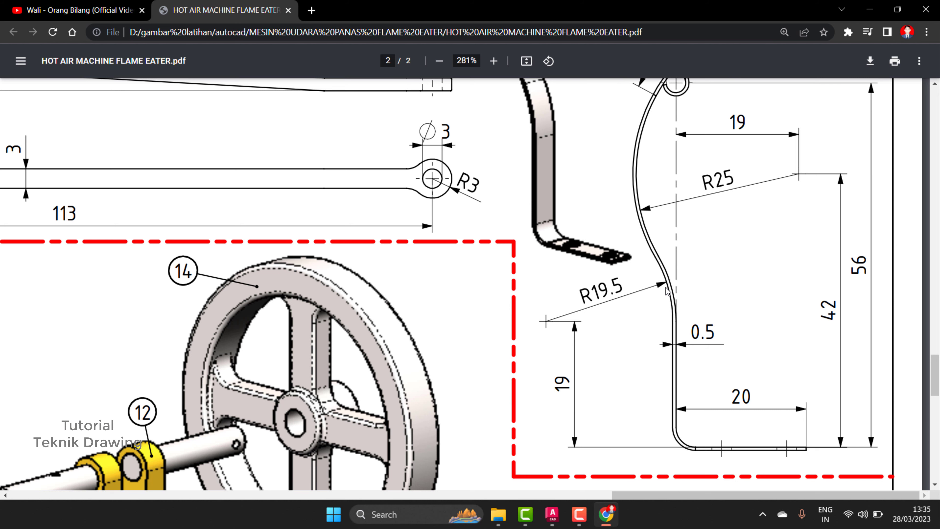
pyautogui.scroll(3, 667, 285)
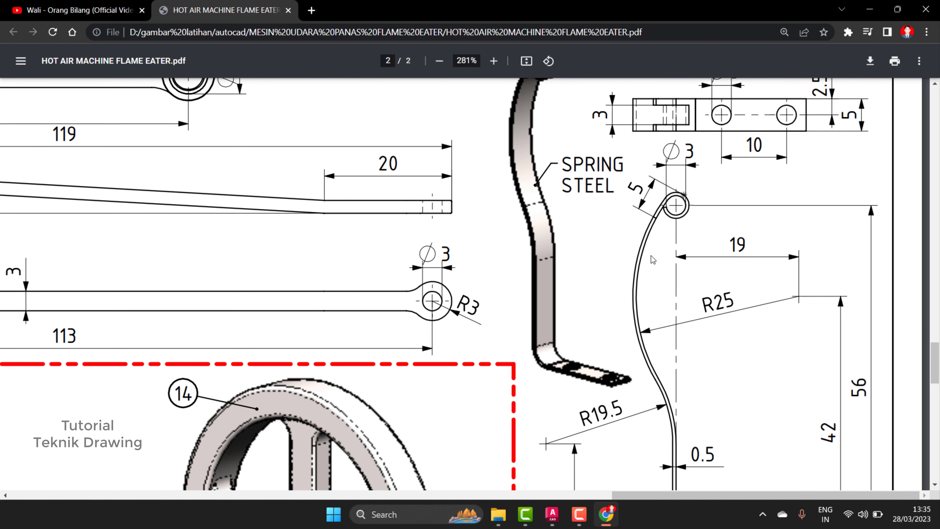
pyautogui.scroll(2, 651, 255)
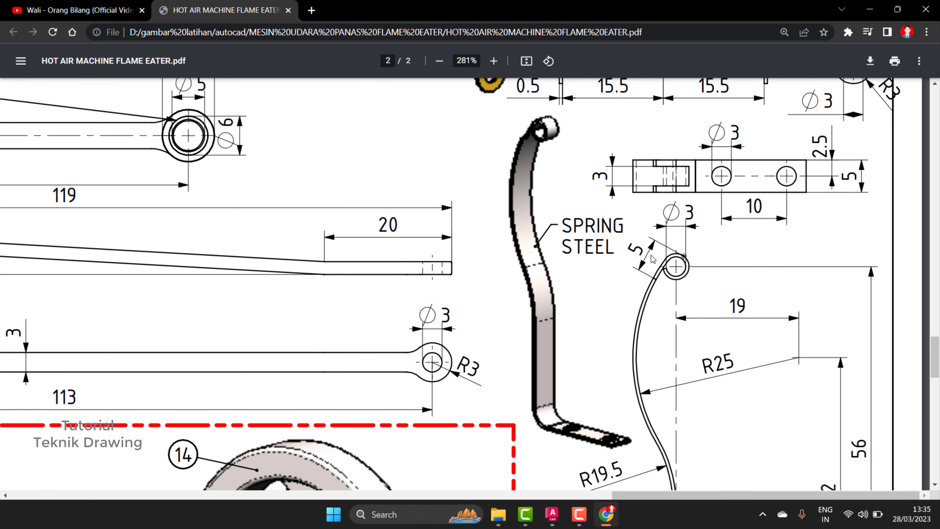
pyautogui.scroll(-3, 650, 256)
pyautogui.scroll(-3, 651, 256)
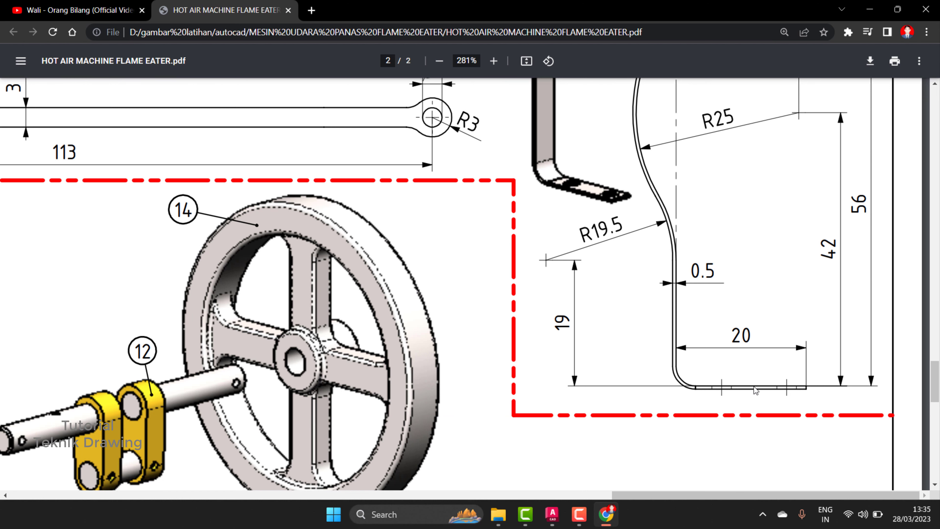
pyautogui.scroll(2, 671, 281)
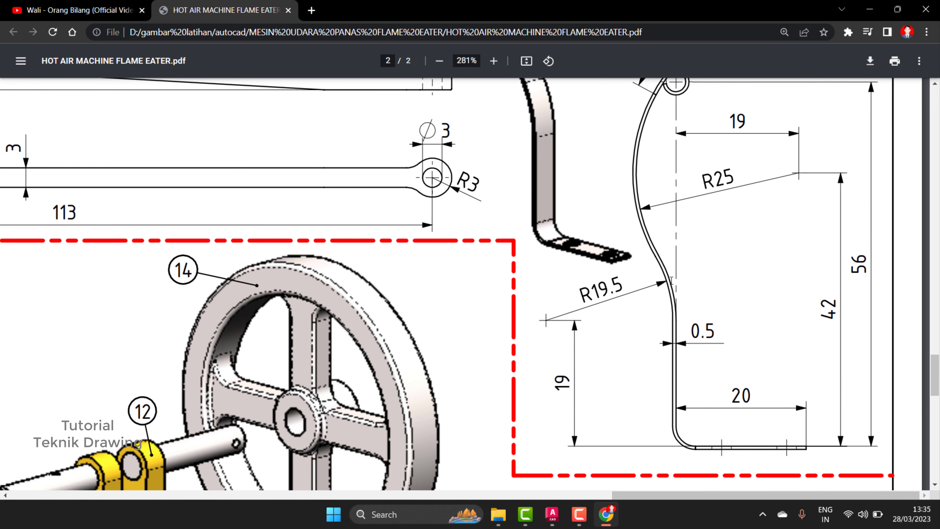
pyautogui.scroll(2, 670, 280)
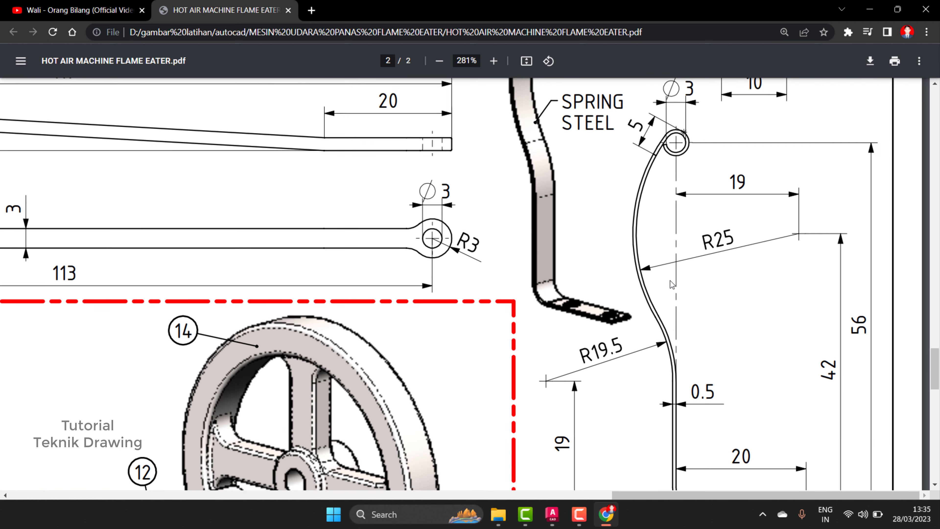
pyautogui.scroll(2, 670, 281)
pyautogui.scroll(3, 670, 280)
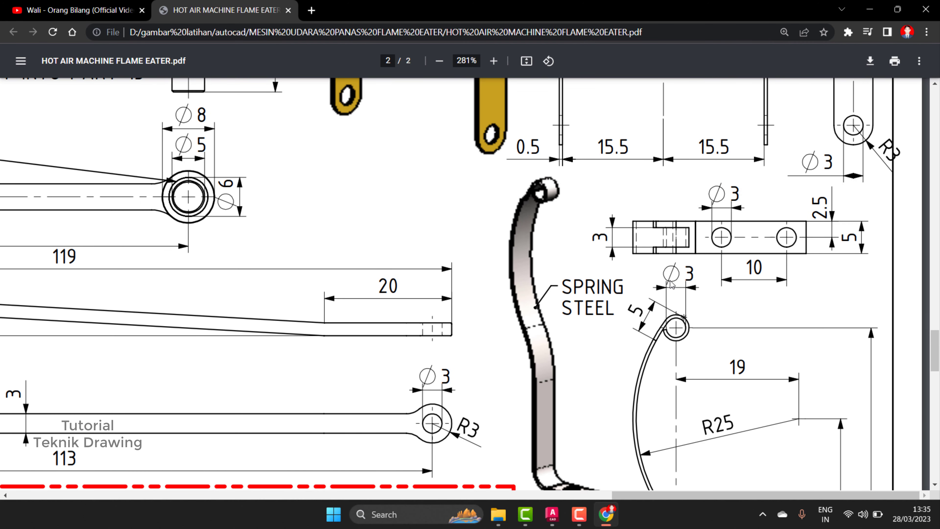
pyautogui.scroll(-3, 670, 280)
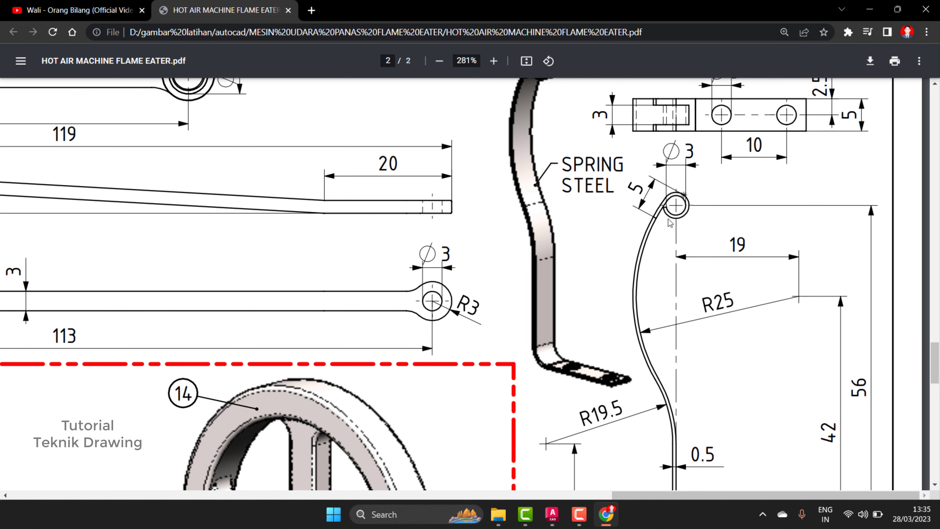
# Back in AutoCAD, draw a radius 1.5 circle for the spring's eye.
pyautogui.click(552, 514)
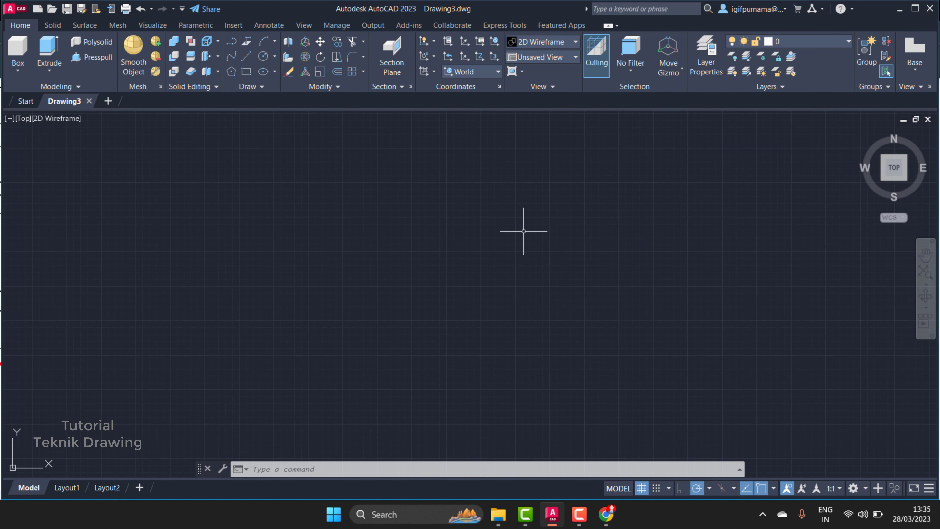
pyautogui.click(265, 58)
pyautogui.click(490, 208)
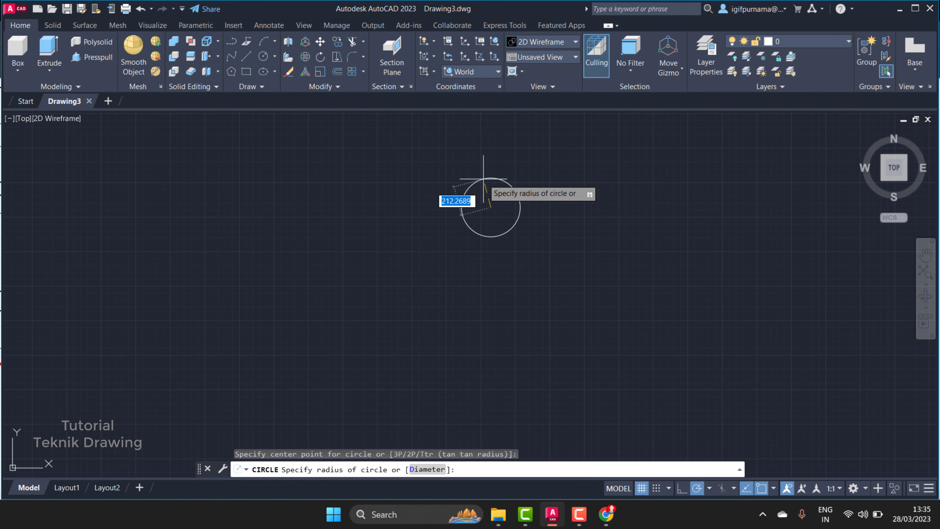
pyautogui.write('1')
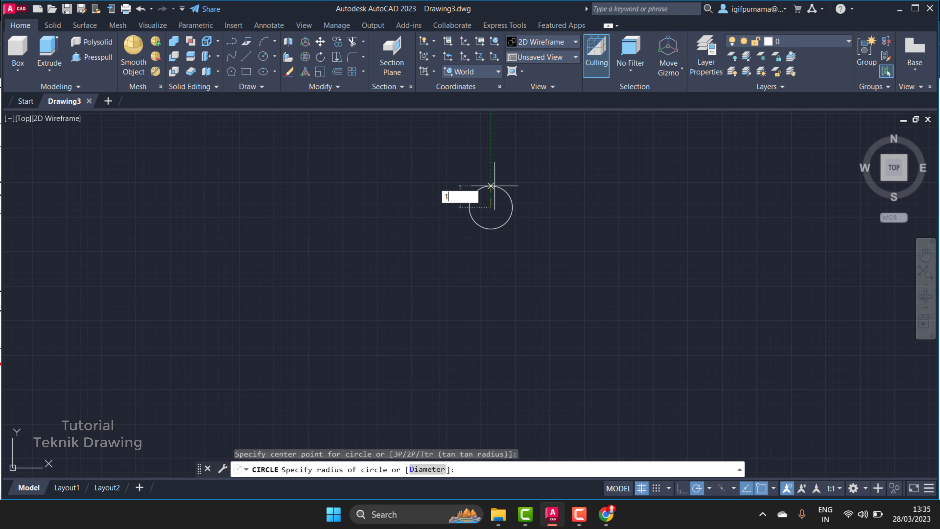
pyautogui.write('.5')
pyautogui.press('Return')
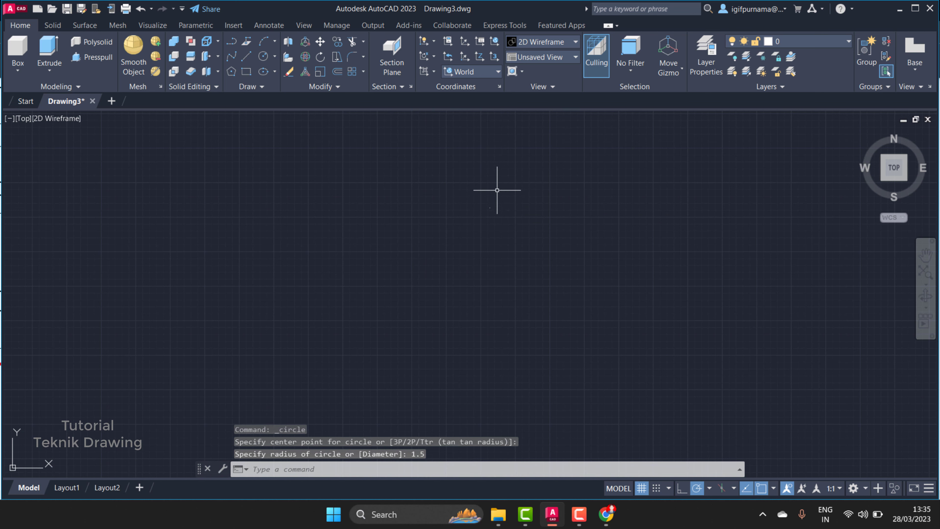
pyautogui.scroll(3, 482, 237)
pyautogui.scroll(2, 471, 236)
pyautogui.scroll(4, 472, 236)
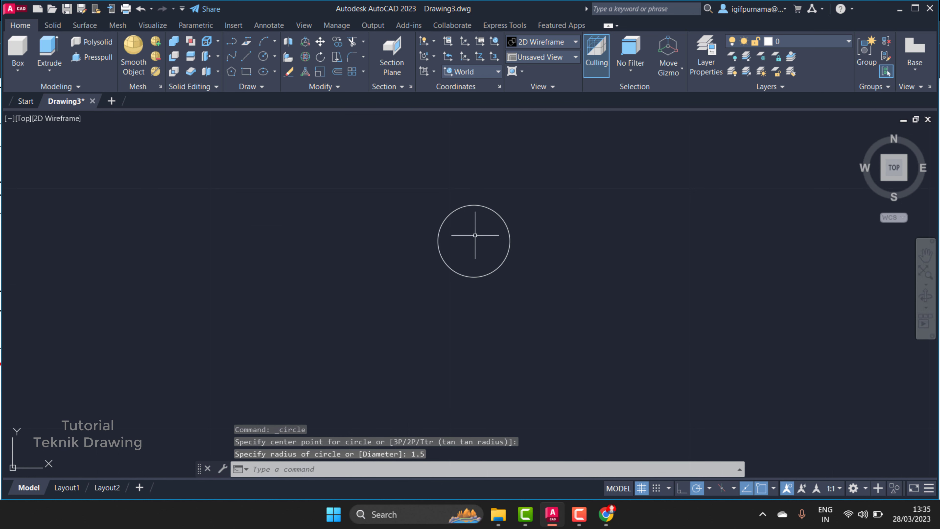
pyautogui.scroll(-4, 423, 142)
pyautogui.scroll(2, 425, 145)
pyautogui.scroll(2, 425, 156)
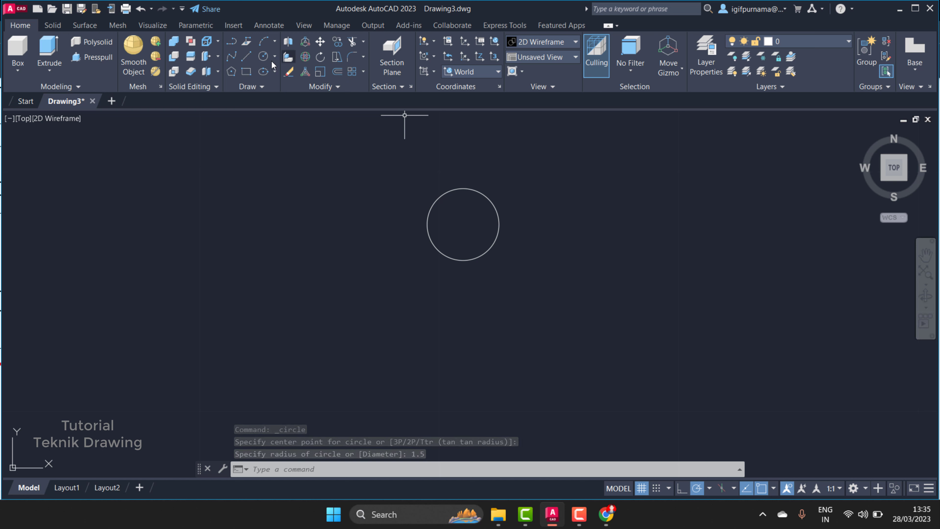
# Draw a concentric radius 2 outer circle on the same centre.
pyautogui.click(263, 56)
pyautogui.click(463, 224)
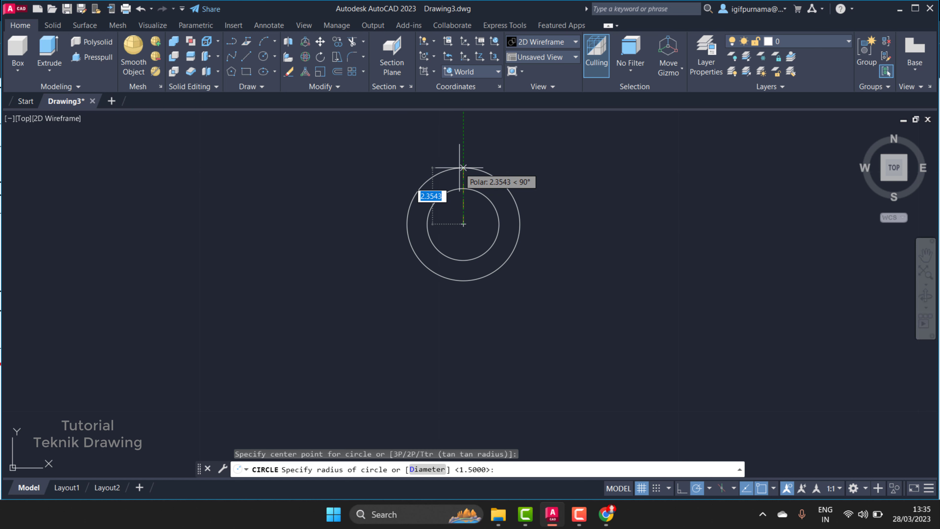
pyautogui.write('2')
pyautogui.press('Return')
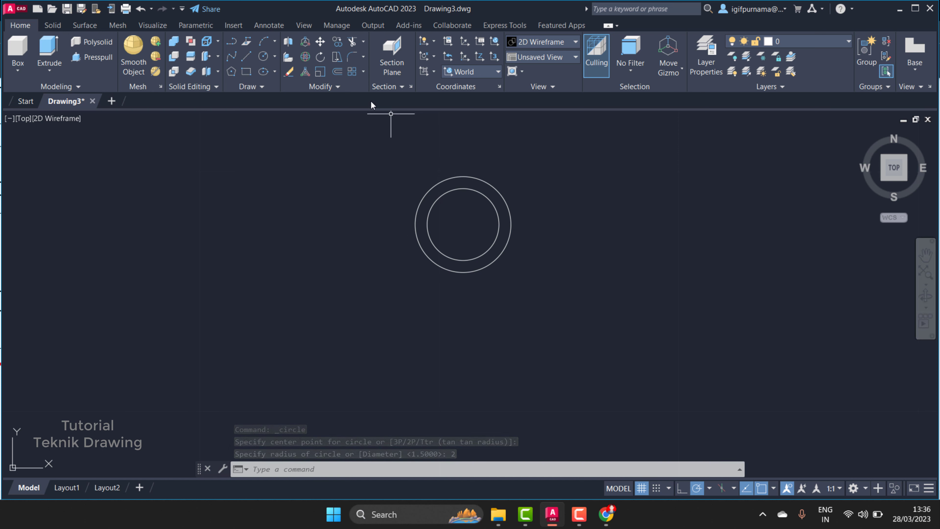
# Start a diameter dimension on the circle, then cancel it.
pyautogui.click(278, 26)
pyautogui.click(269, 72)
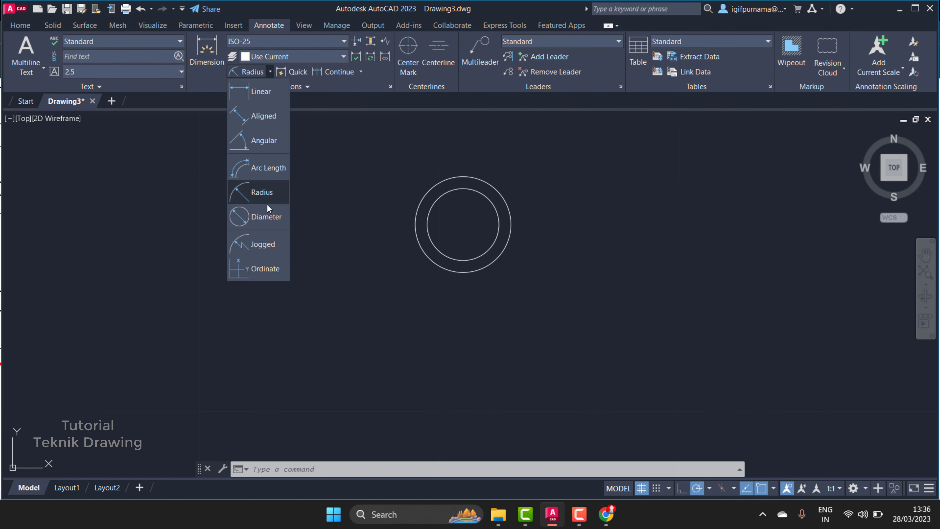
pyautogui.click(268, 218)
pyautogui.click(472, 177)
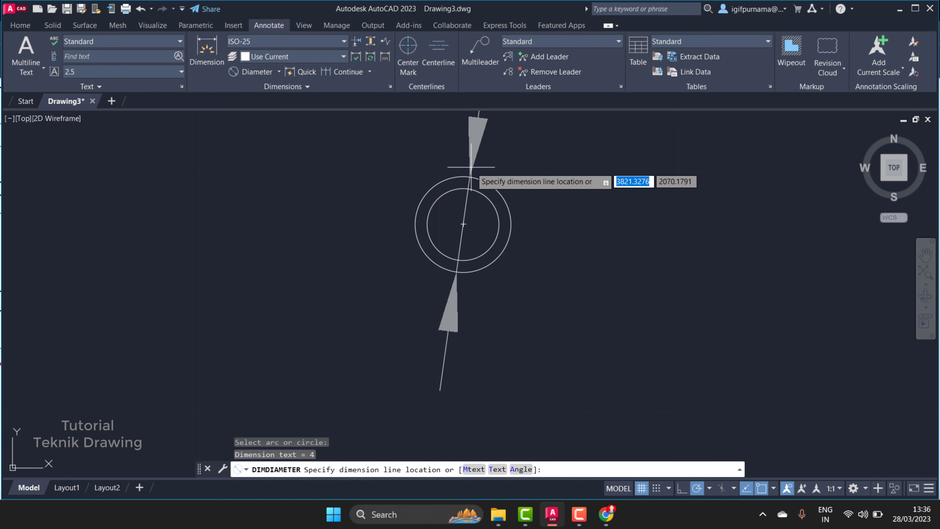
pyautogui.press('Escape')
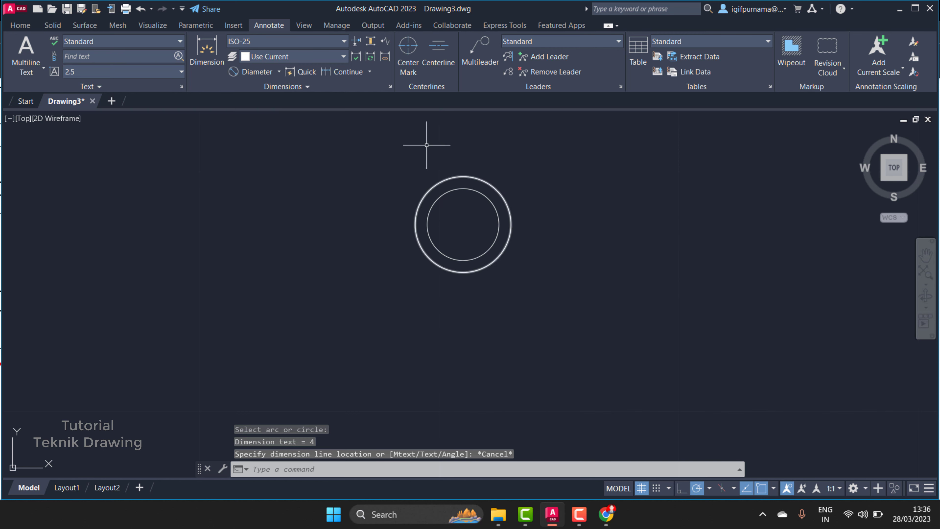
pyautogui.scroll(-4, 426, 145)
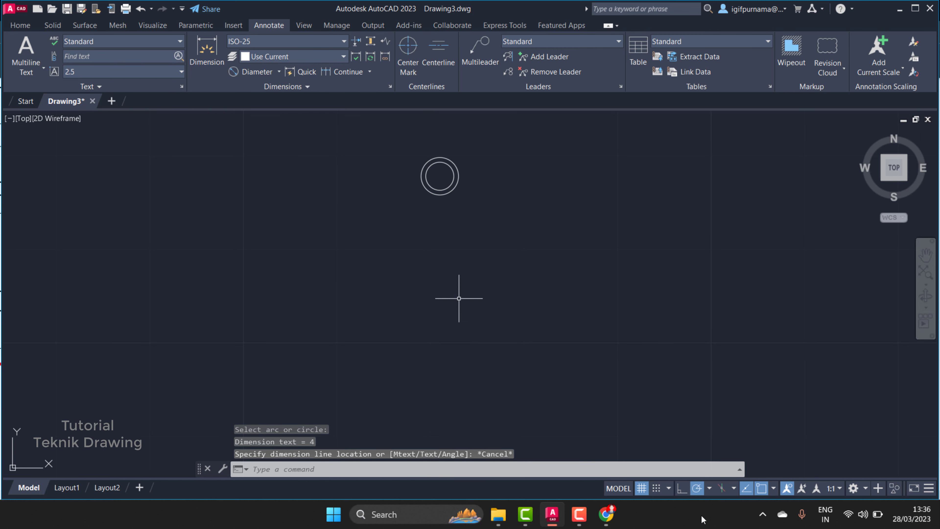
# Check the 56 overall height dimension on the PDF, then return to AutoCAD.
pyautogui.click(606, 514)
pyautogui.scroll(-3, 701, 315)
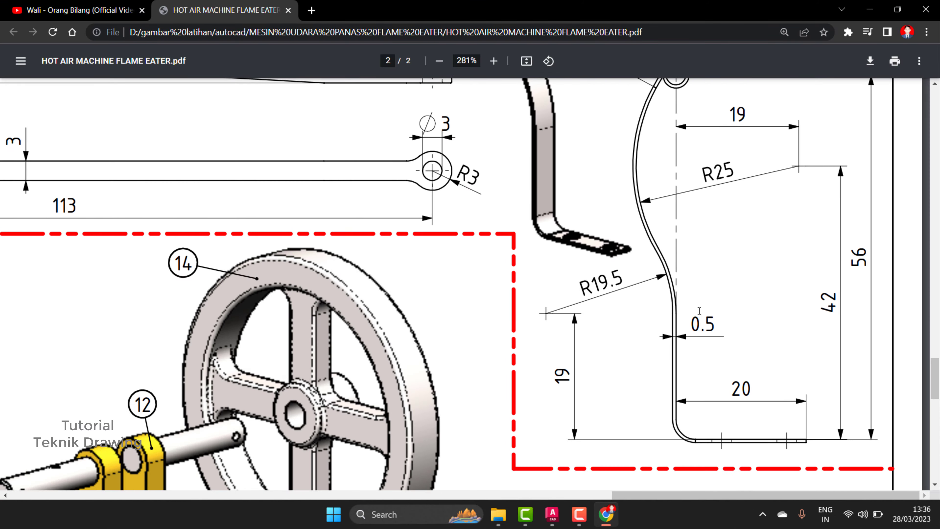
pyautogui.scroll(-2, 701, 315)
pyautogui.scroll(3, 688, 378)
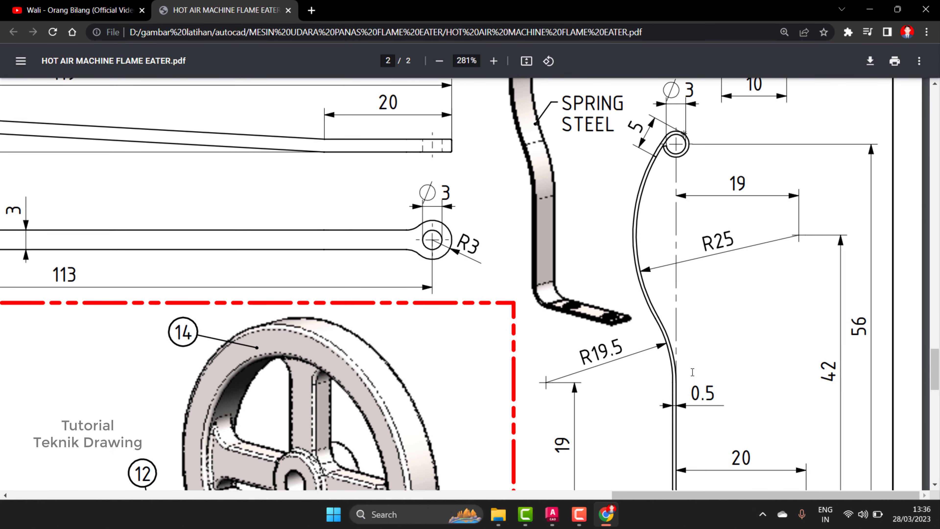
pyautogui.doubleClick(847, 336)
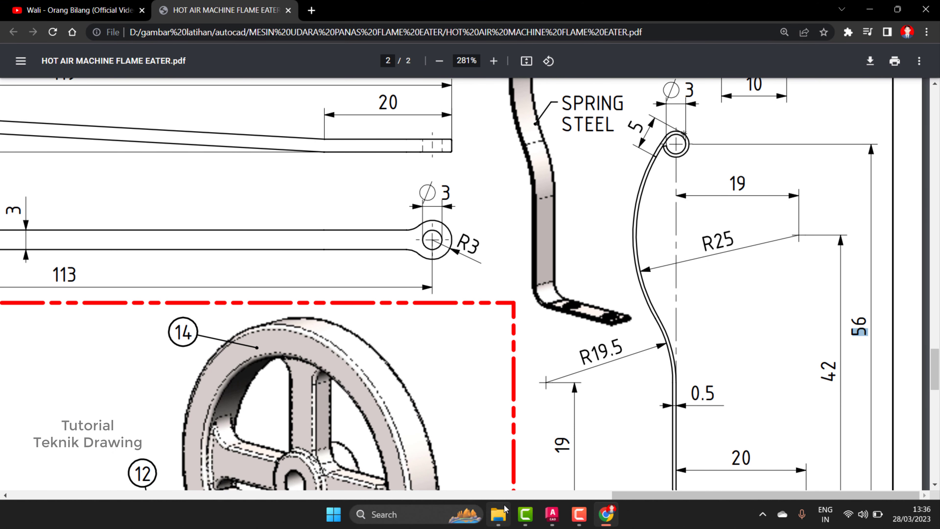
pyautogui.click(552, 513)
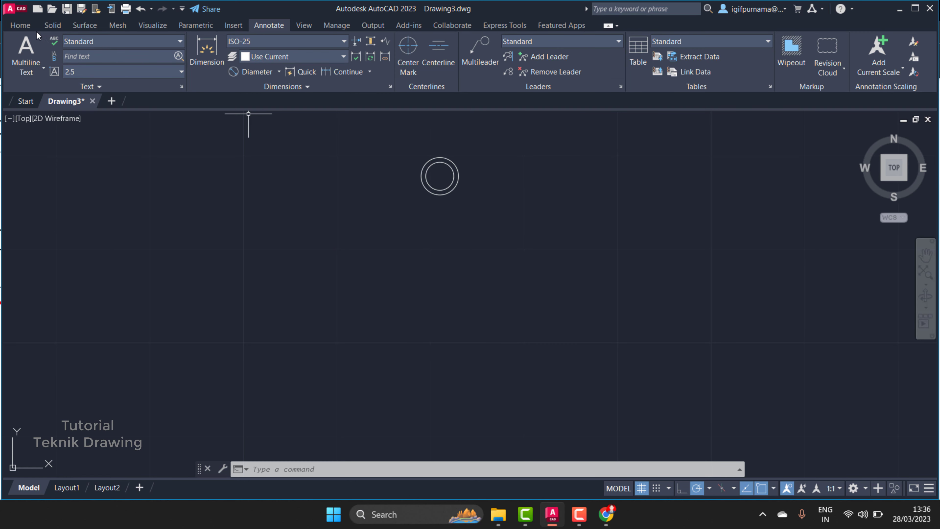
# Draw a 56-long vertical line downward from the concentric circles' centre.
pyautogui.click(22, 25)
pyautogui.click(246, 57)
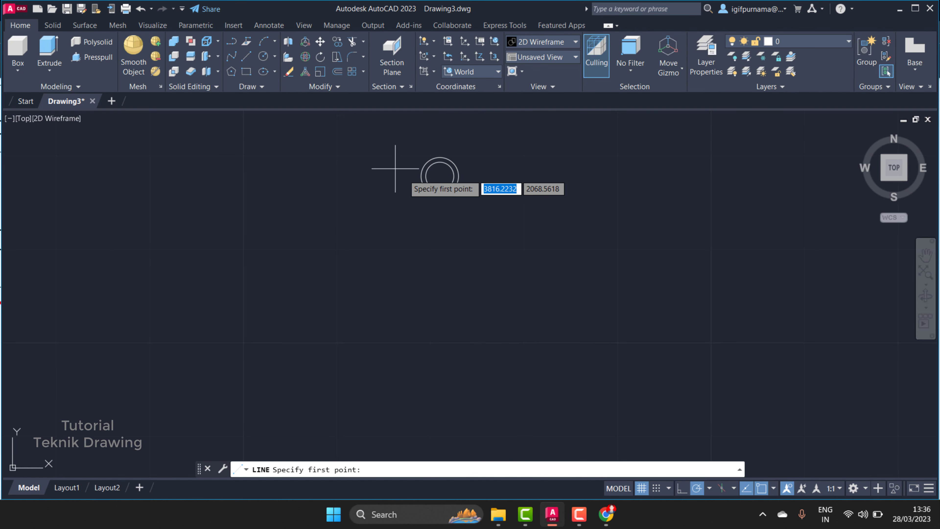
pyautogui.click(439, 175)
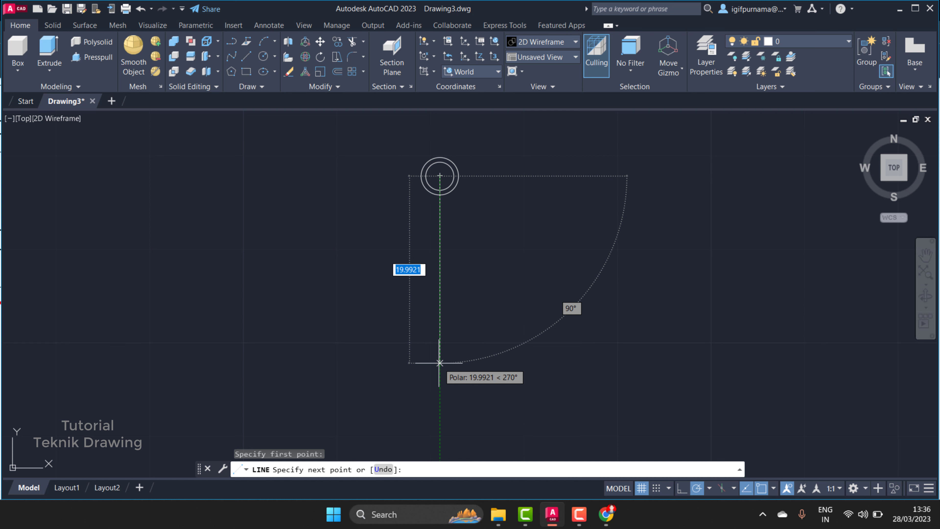
pyautogui.write('56')
pyautogui.press('Return')
pyautogui.press('Return')
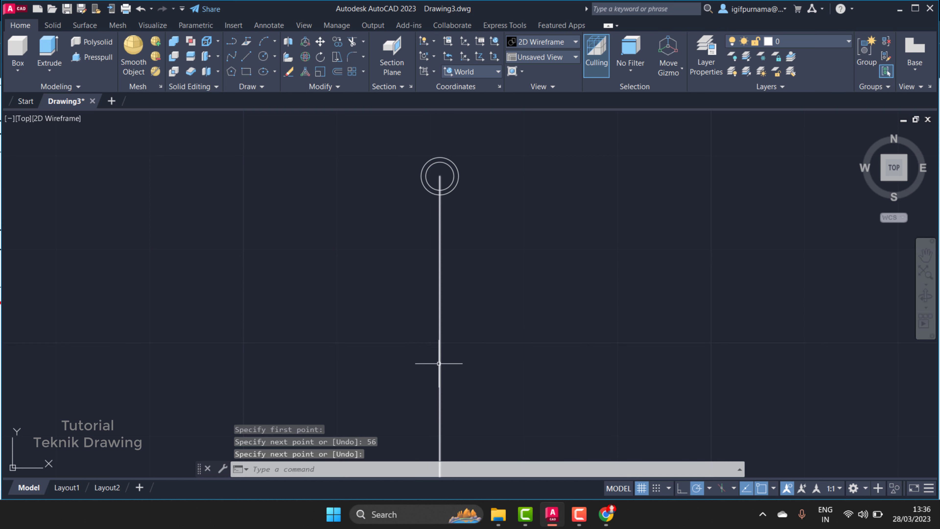
pyautogui.scroll(-2, 451, 305)
pyautogui.scroll(2, 452, 304)
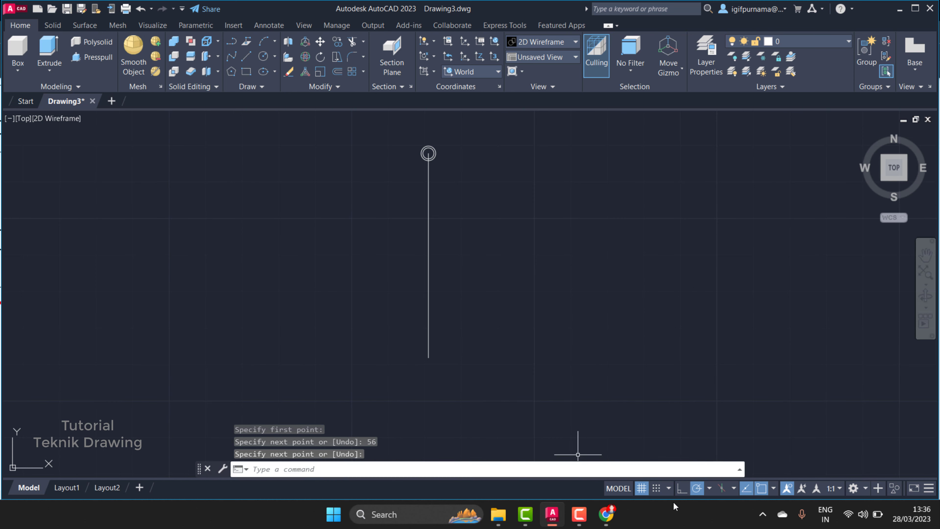
pyautogui.click(611, 508)
# Highlight and read the R25 radius and 19 horizontal offset dimensions on the PDF.
pyautogui.scroll(-2, 654, 305)
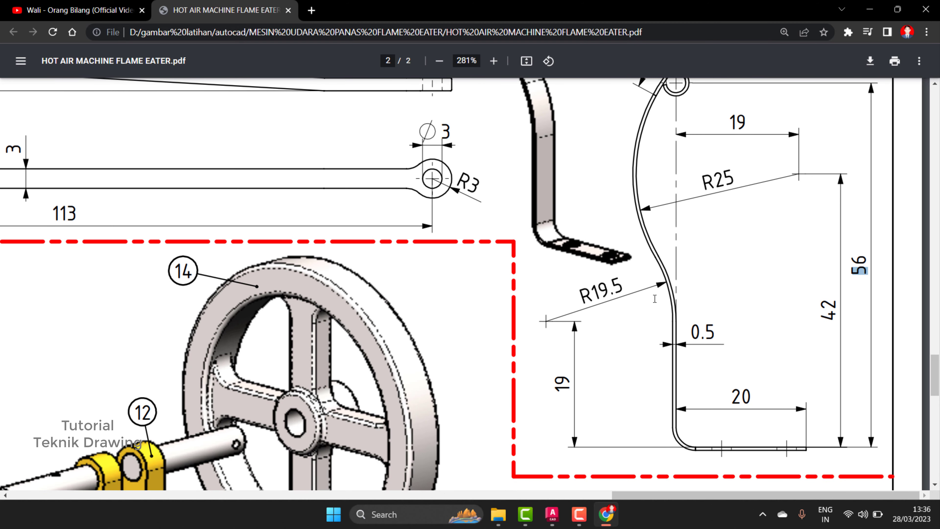
pyautogui.scroll(2, 653, 292)
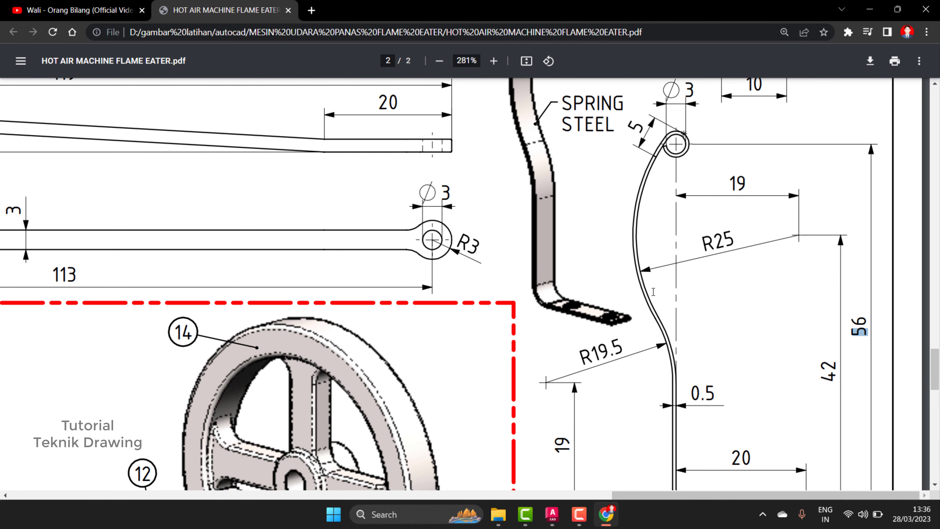
pyautogui.scroll(-2, 653, 291)
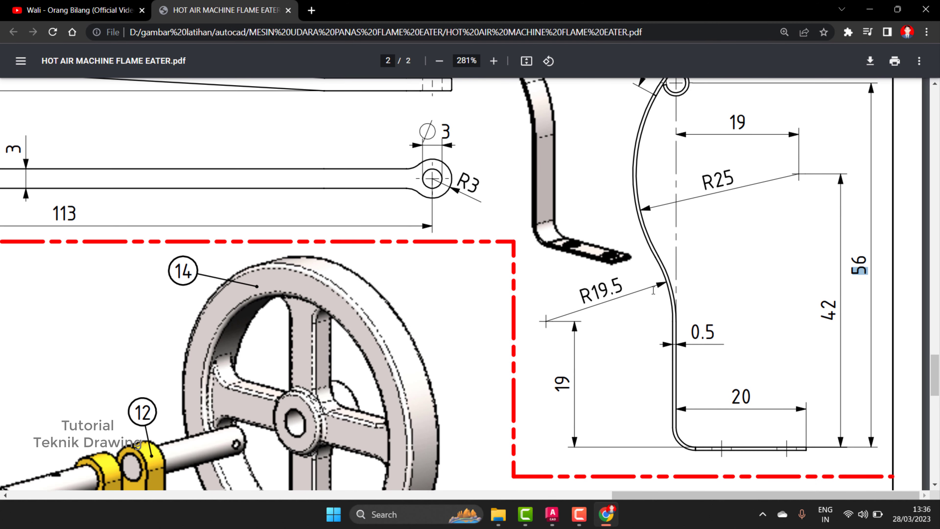
pyautogui.scroll(4, 654, 294)
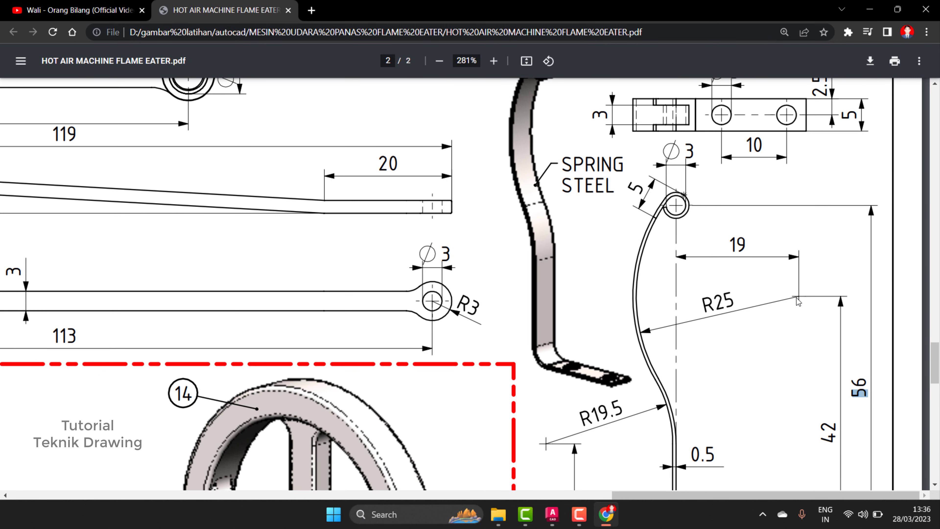
pyautogui.moveTo(710, 304); pyautogui.dragTo(732, 301)
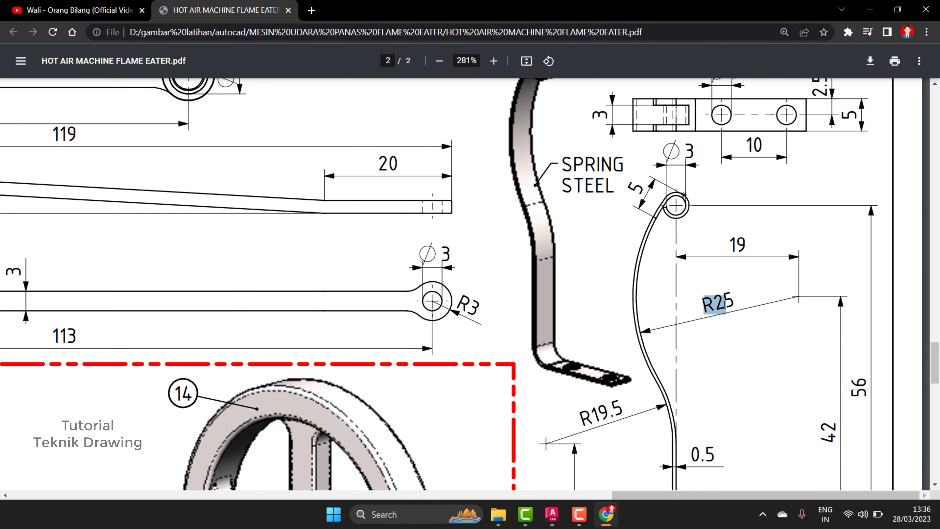
pyautogui.click(773, 311)
pyautogui.moveTo(727, 246)
pyautogui.mouseDown()
pyautogui.moveTo(752, 247)
pyautogui.moveTo(750, 268)
pyautogui.mouseUp()
pyautogui.scroll(-2, 752, 250)
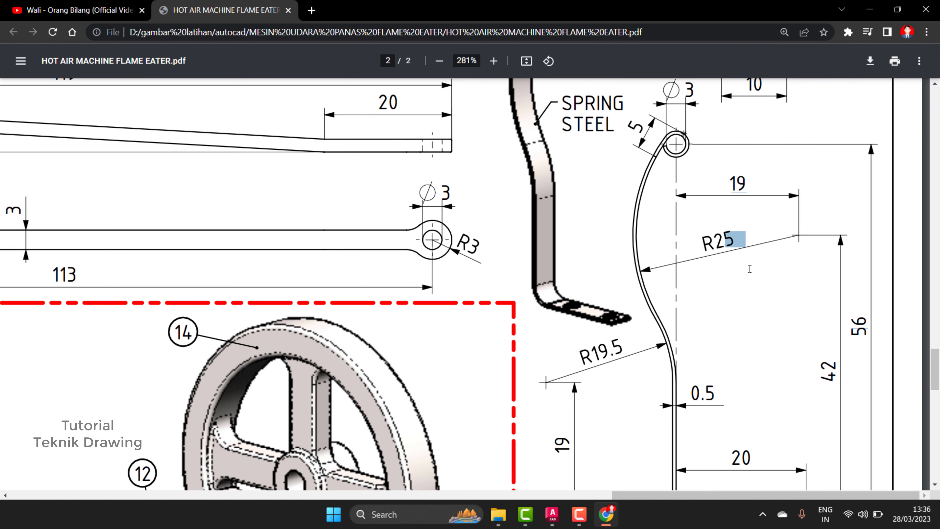
pyautogui.moveTo(701, 248); pyautogui.dragTo(740, 247)
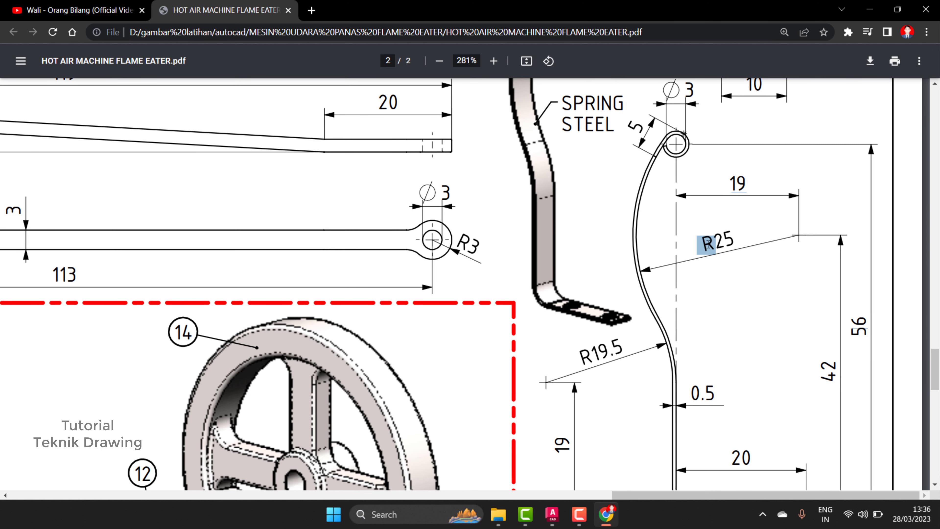
pyautogui.click(797, 235)
pyautogui.moveTo(733, 184); pyautogui.dragTo(748, 182)
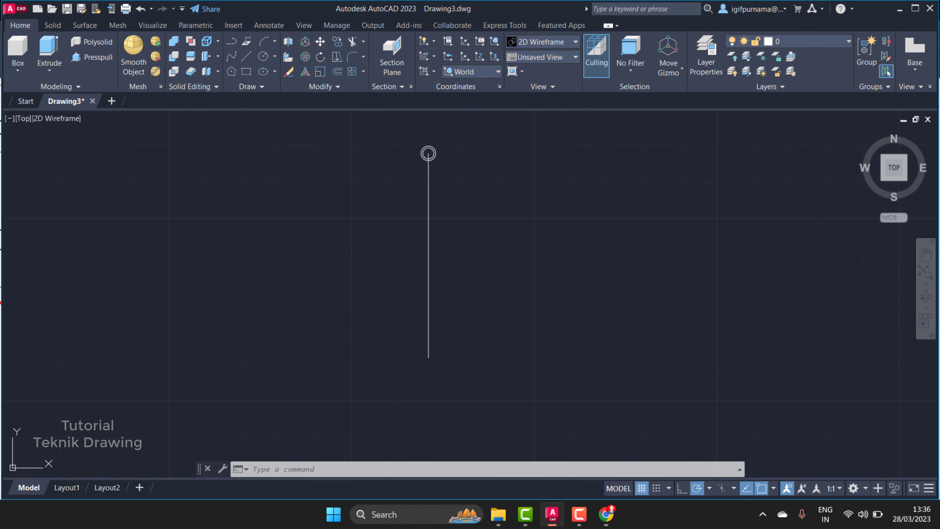
pyautogui.click(552, 514)
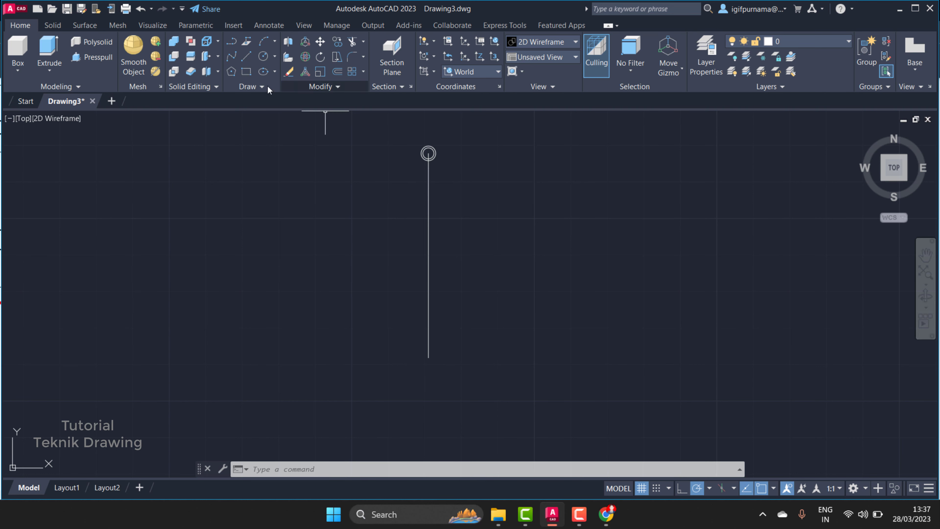
# Begin copying the vertical line from the circle centre, then cancel the copy.
pyautogui.click(337, 41)
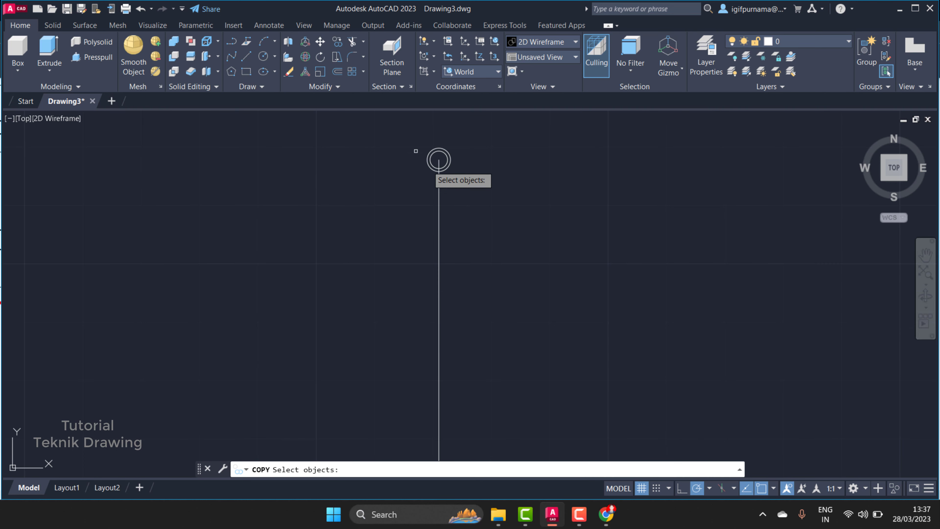
pyautogui.click(488, 231)
pyautogui.click(428, 203)
pyautogui.press('Return')
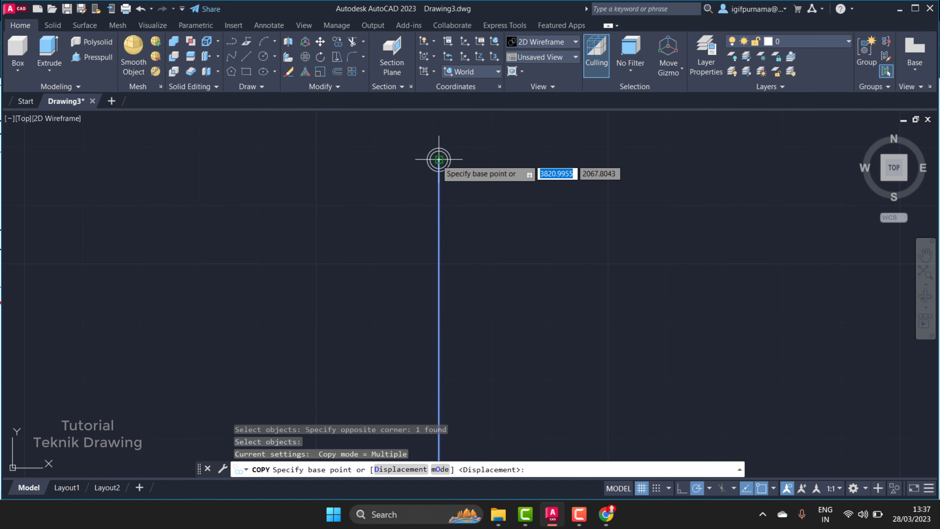
pyautogui.click(439, 160)
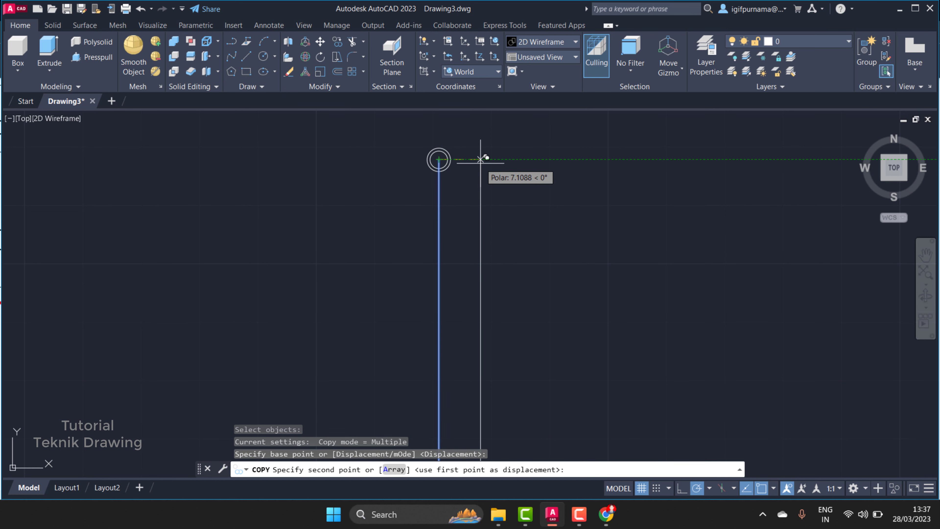
pyautogui.write('1')
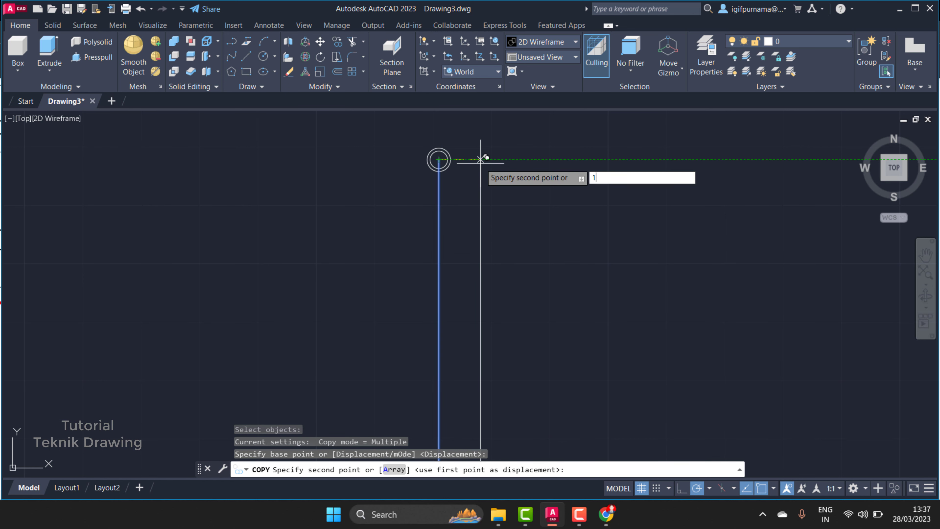
pyautogui.press('Escape')
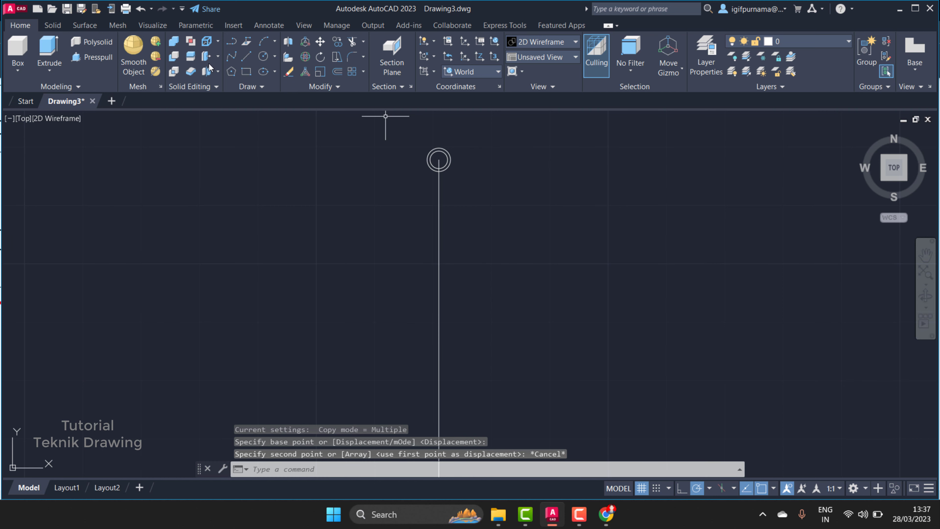
# Draw a 42-long vertical line starting near the long line's bottom.
pyautogui.click(615, 519)
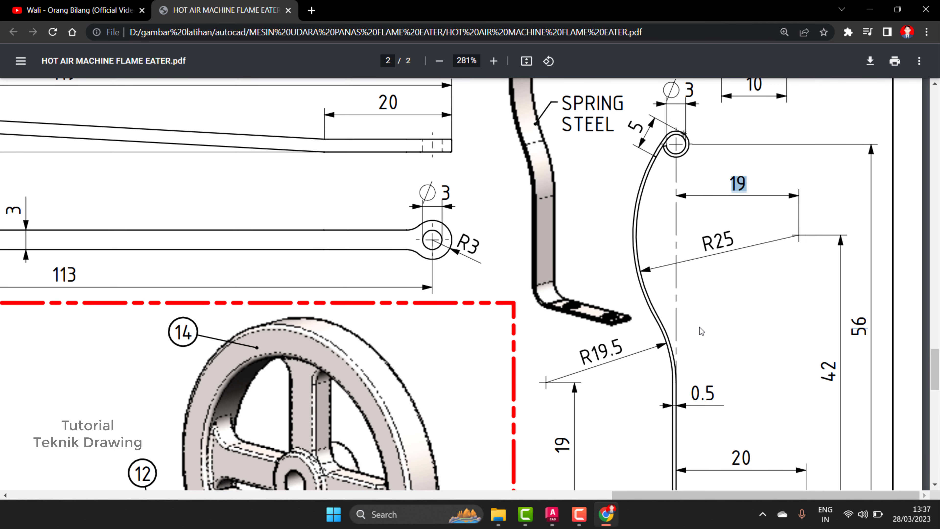
pyautogui.scroll(-2, 724, 317)
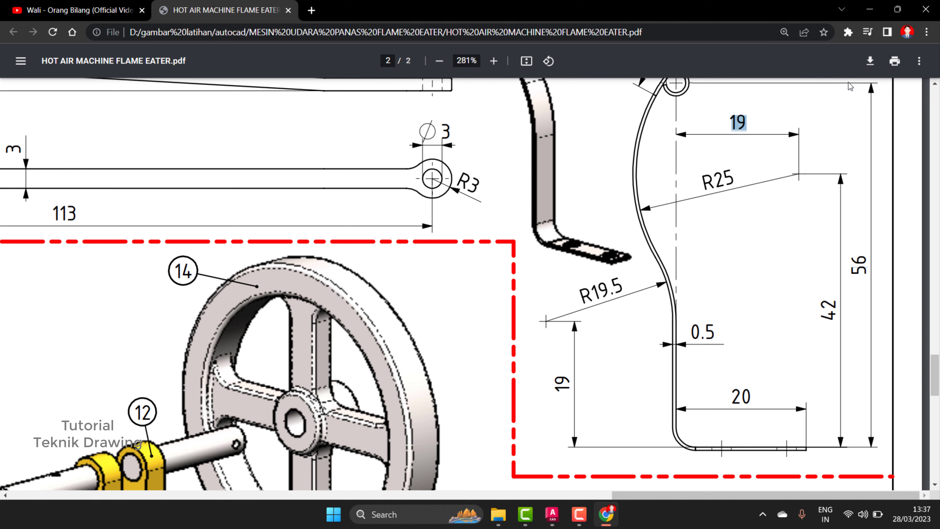
pyautogui.click(869, 9)
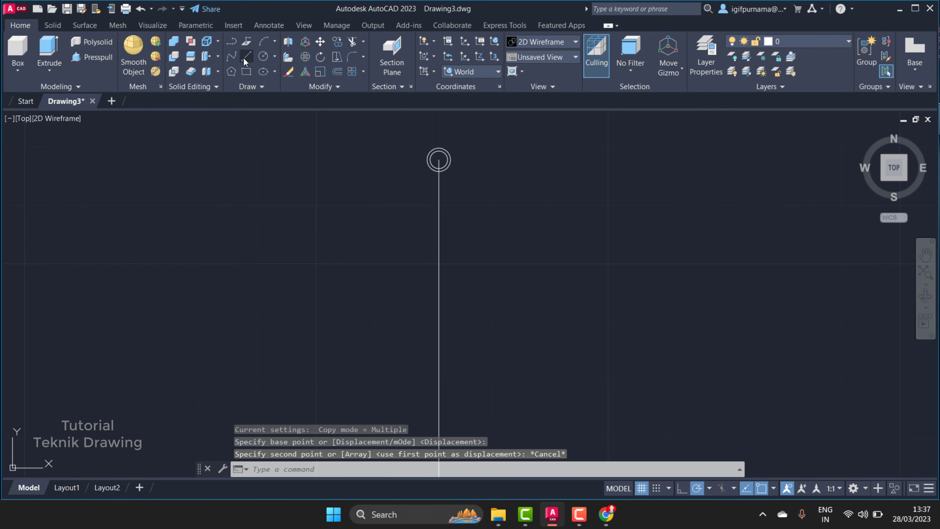
pyautogui.click(244, 60)
pyautogui.scroll(-1, 344, 184)
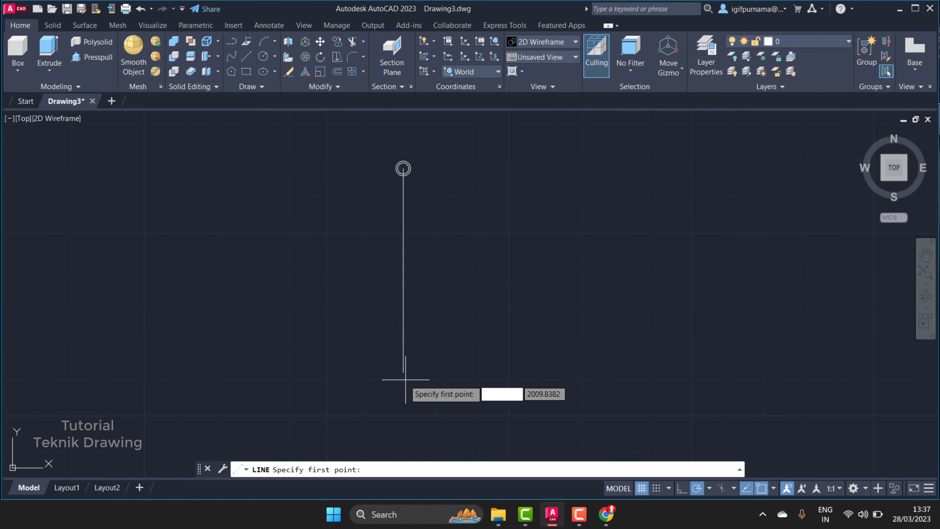
pyautogui.click(433, 372)
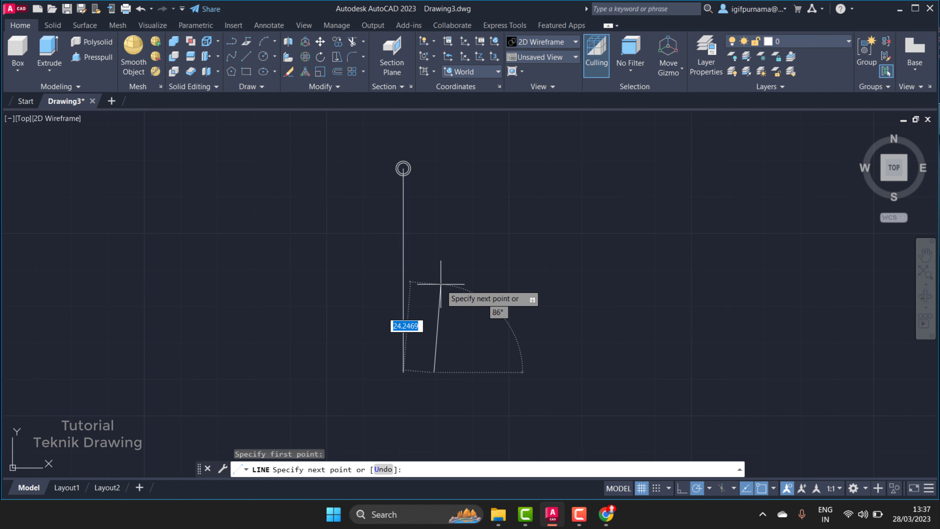
pyautogui.write('4')
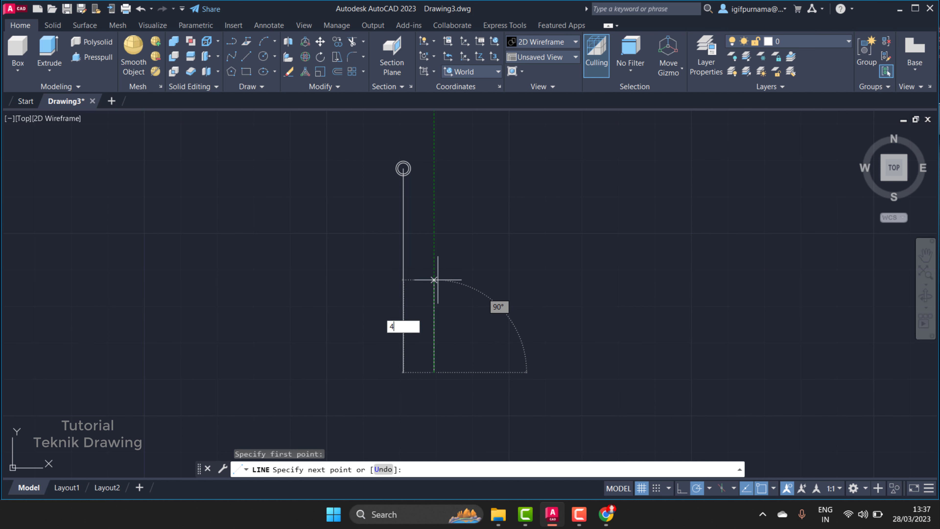
pyautogui.write('2')
pyautogui.press('Return')
pyautogui.press('Return')
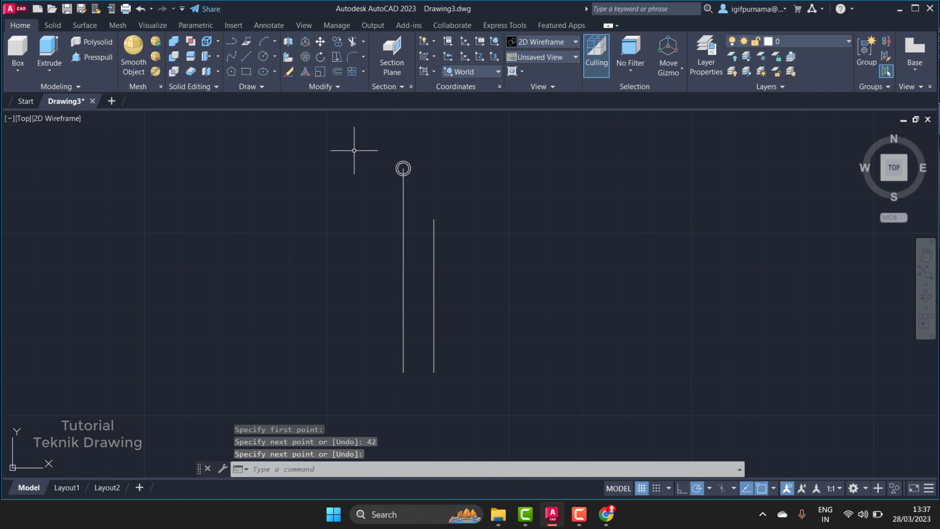
# Start moving the left line, then cancel the move.
pyautogui.click(320, 41)
pyautogui.click(407, 231)
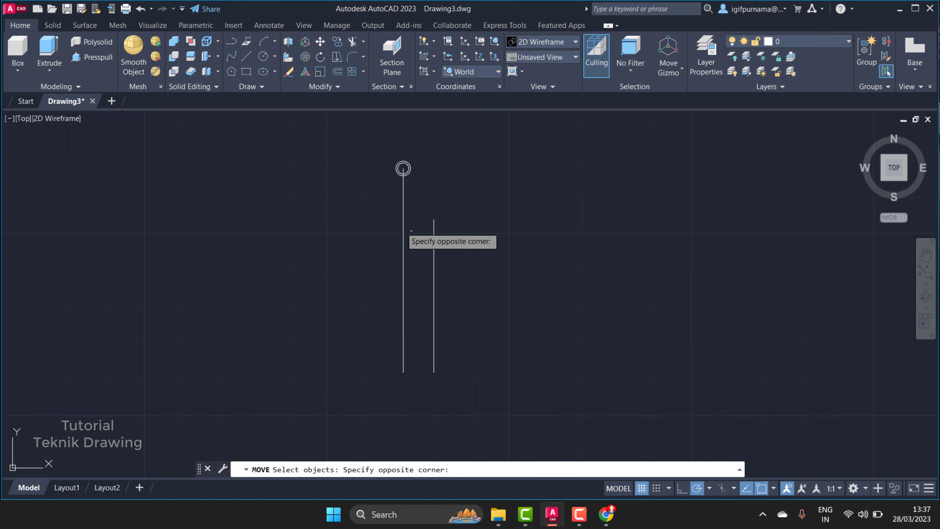
pyautogui.click(374, 208)
pyautogui.press('Return')
pyautogui.click(403, 211)
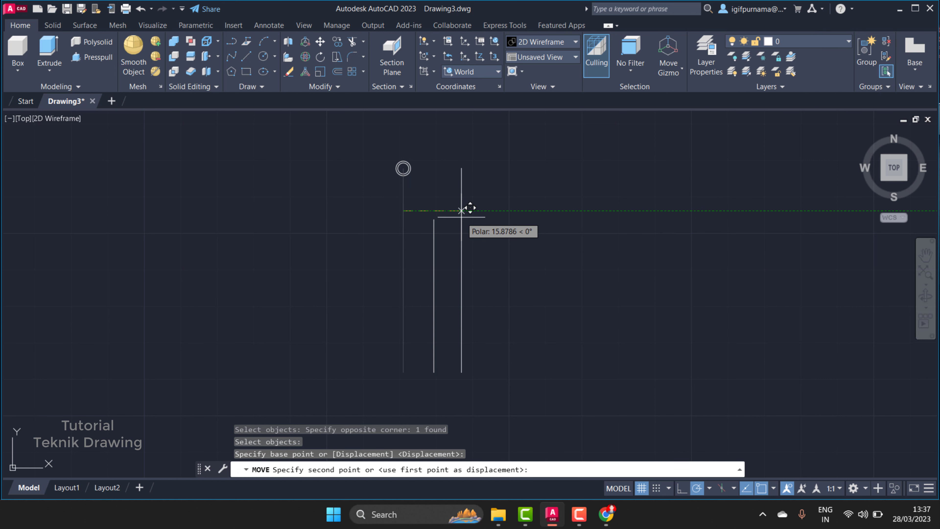
pyautogui.press('Escape')
# Copy the vertical line 19 units to the right.
pyautogui.click(337, 42)
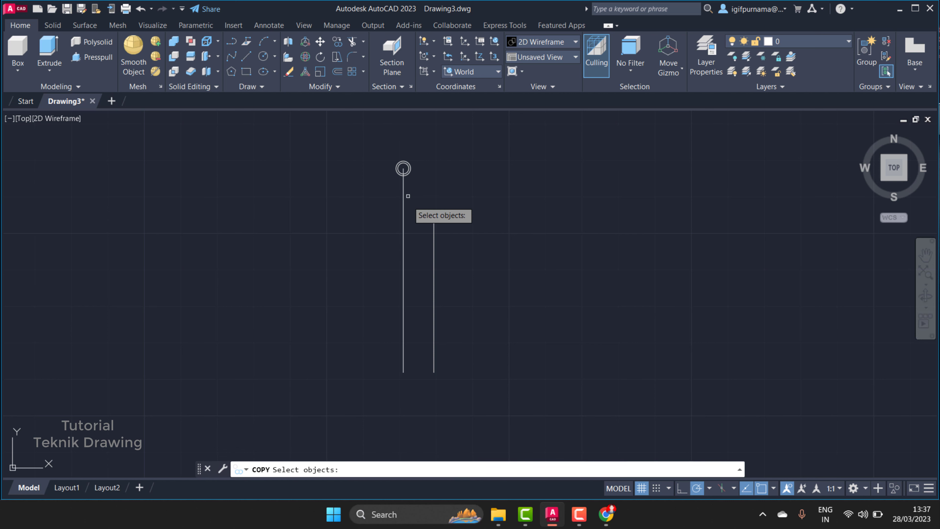
pyautogui.click(414, 207)
pyautogui.click(395, 195)
pyautogui.press('Return')
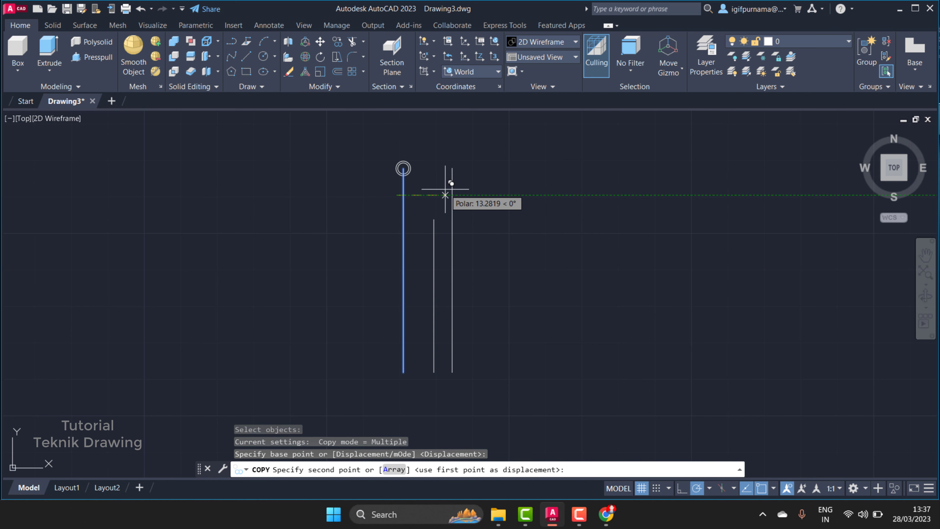
pyautogui.click(605, 515)
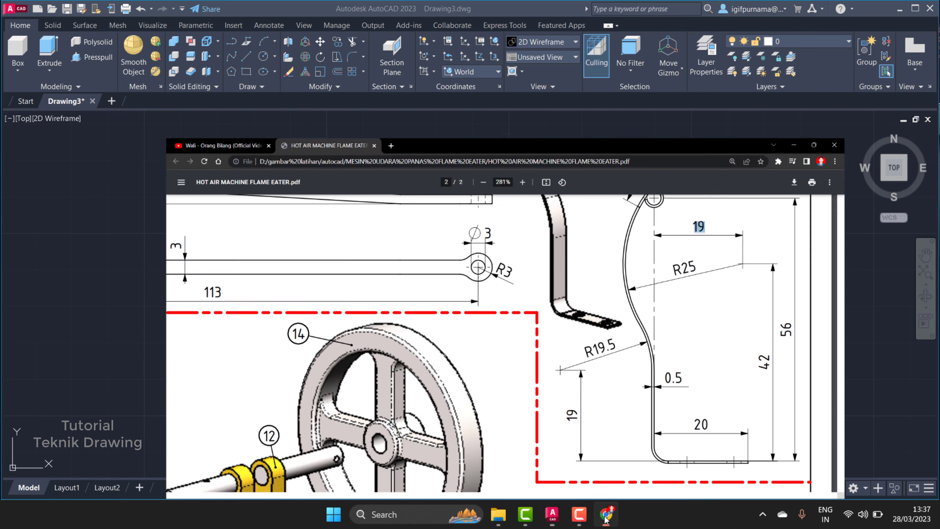
pyautogui.click(870, 9)
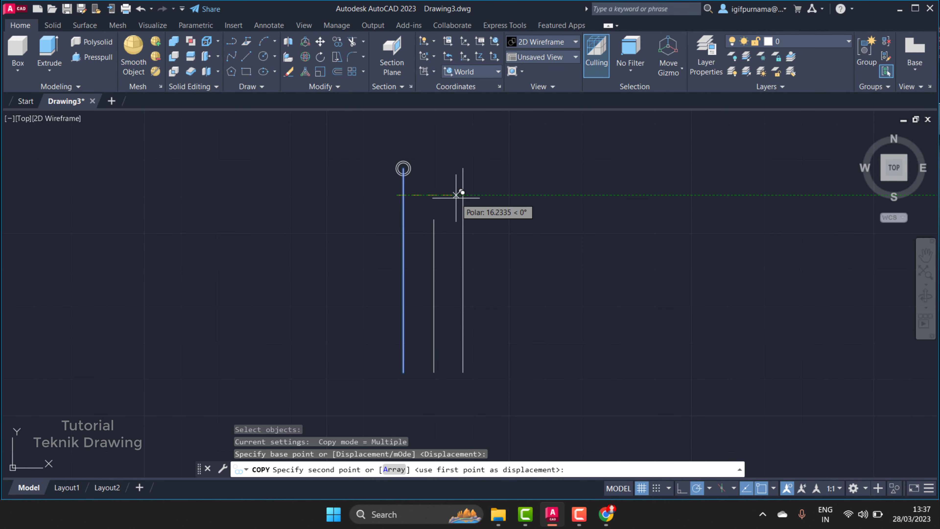
pyautogui.write('19')
pyautogui.press('Return')
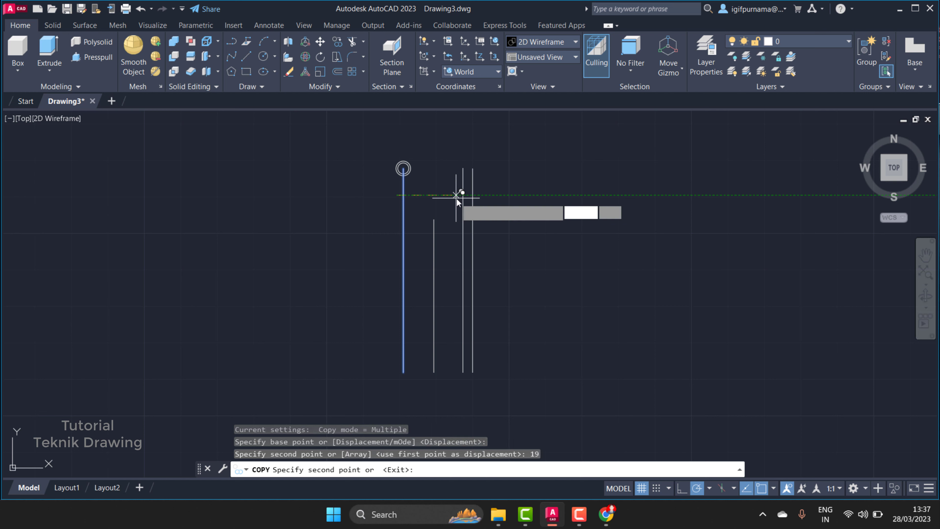
pyautogui.press('Return')
# Move the short 42 line onto the copied line's position.
pyautogui.click(320, 41)
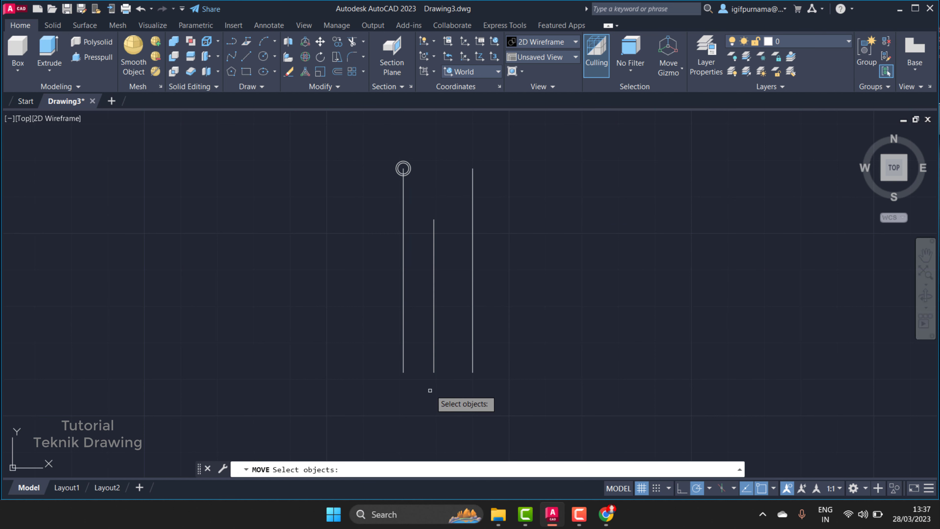
pyautogui.click(448, 357)
pyautogui.press('Return')
pyautogui.click(433, 372)
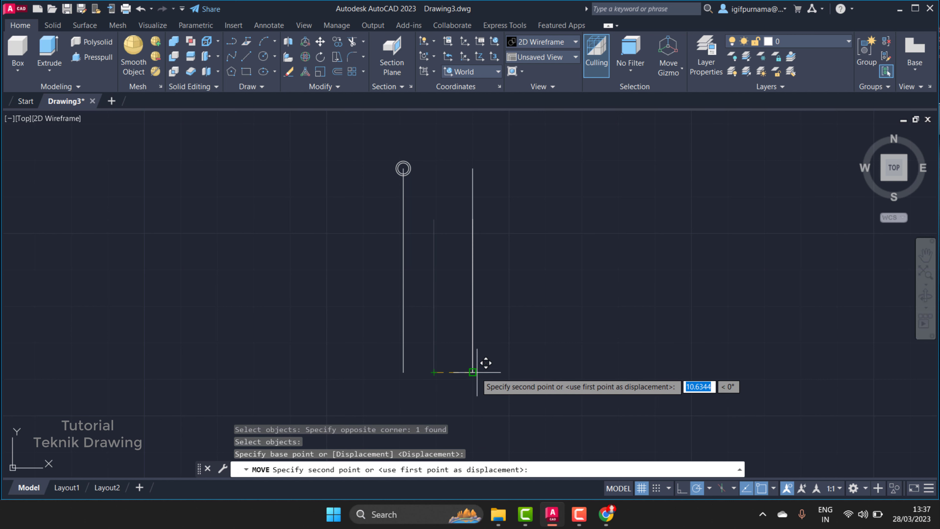
pyautogui.click(473, 372)
# Erase the tall right-hand copy of the line.
pyautogui.click(305, 74)
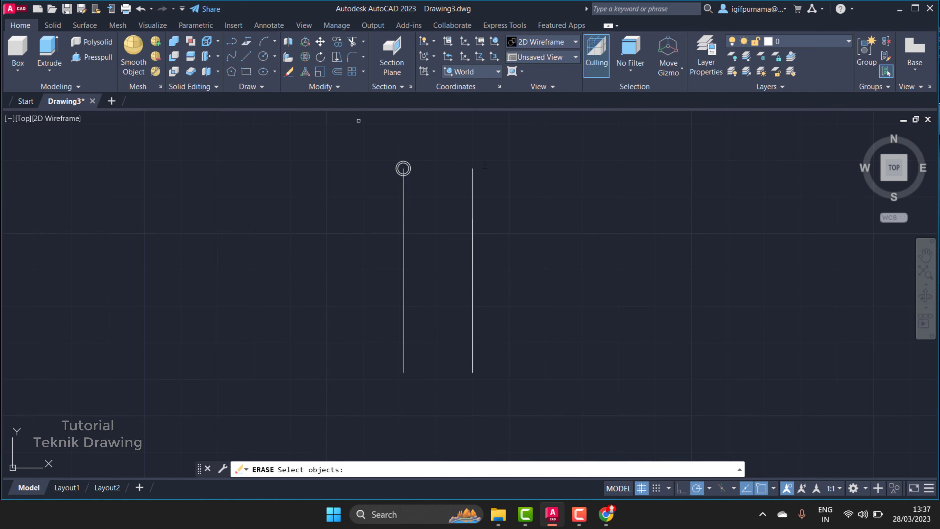
pyautogui.click(470, 185)
pyautogui.click(440, 371)
pyautogui.press('Return')
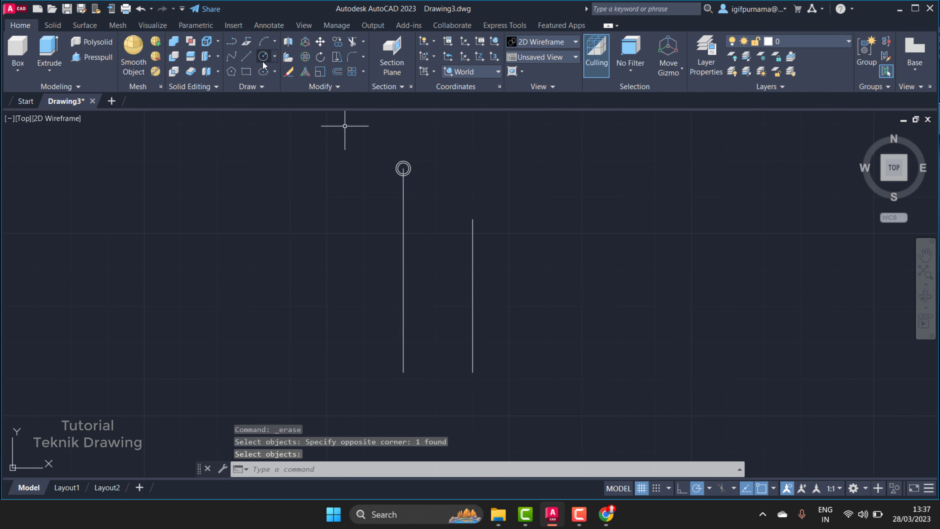
# Draw a radius 25 circle centred on the short right line's top endpoint.
pyautogui.click(263, 56)
pyautogui.click(473, 219)
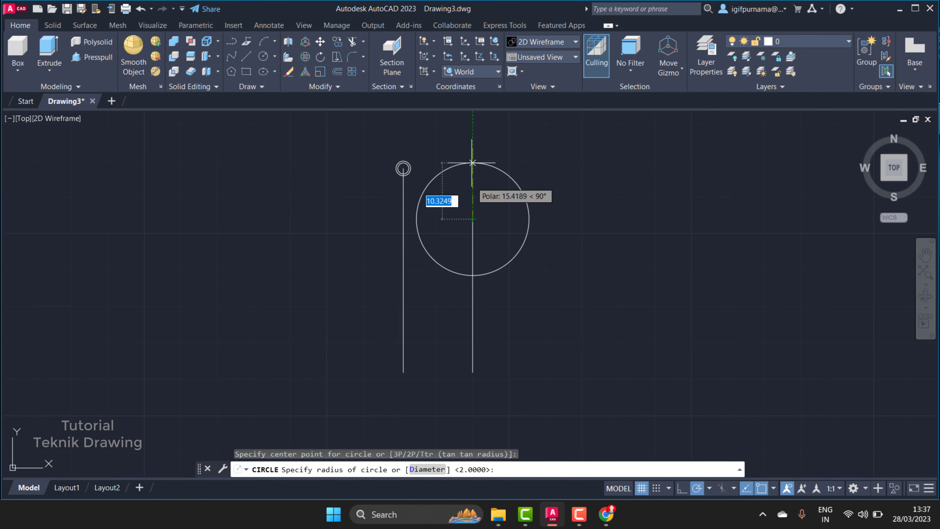
pyautogui.click(611, 518)
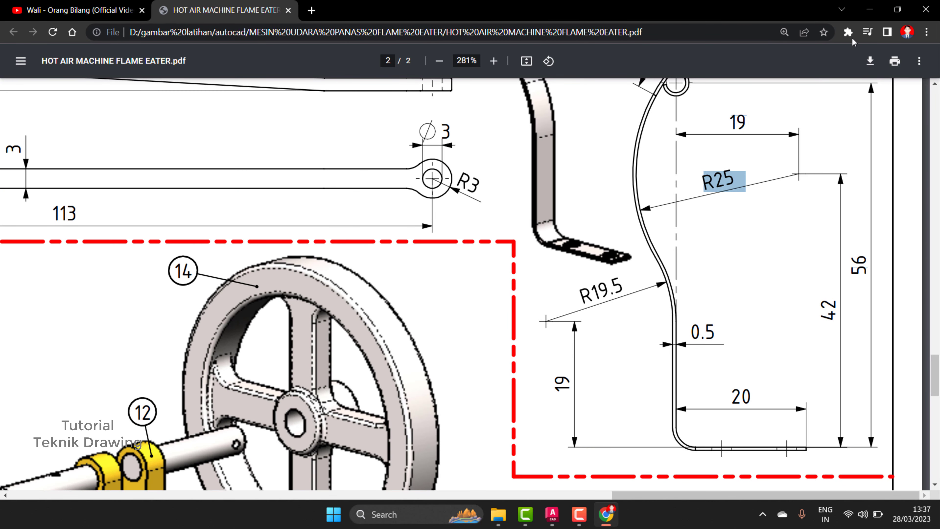
pyautogui.click(869, 9)
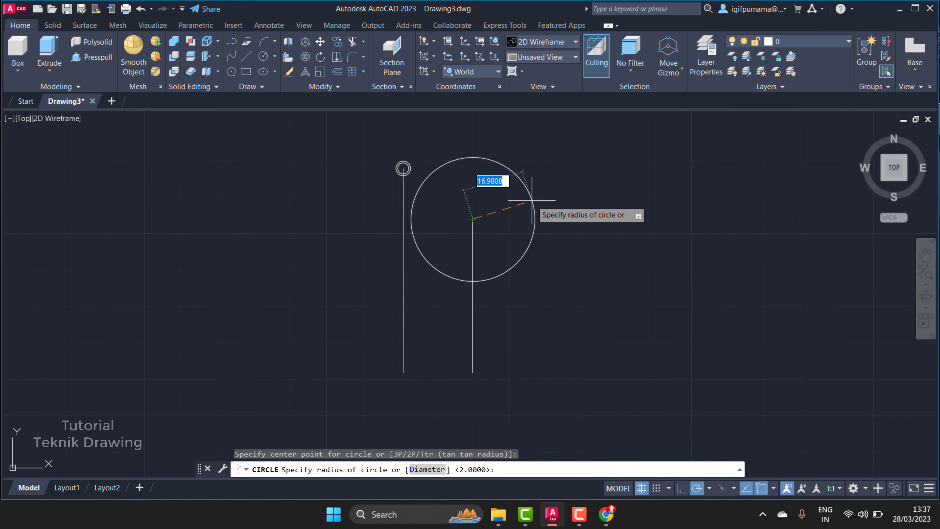
pyautogui.write('25')
pyautogui.press('Return')
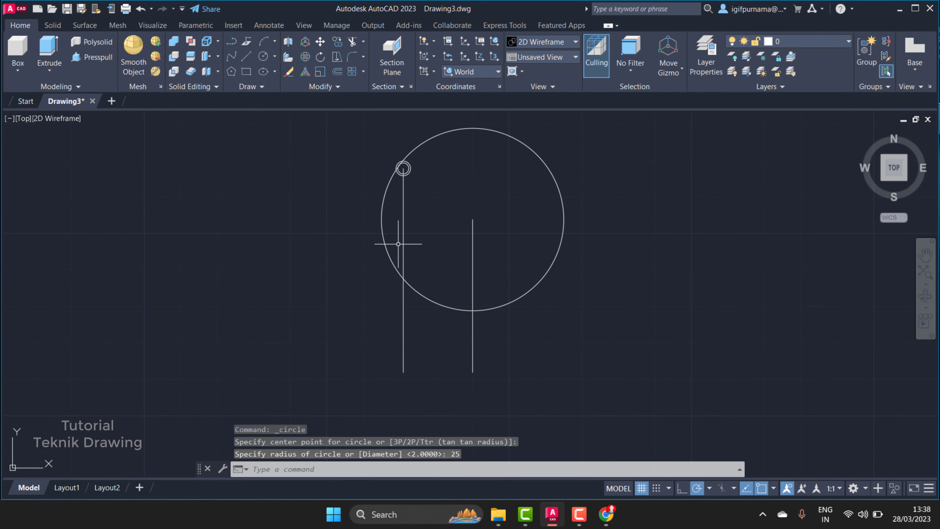
# Compare the new circle against the PDF reference and zoom around the drawing.
pyautogui.scroll(2, 370, 270)
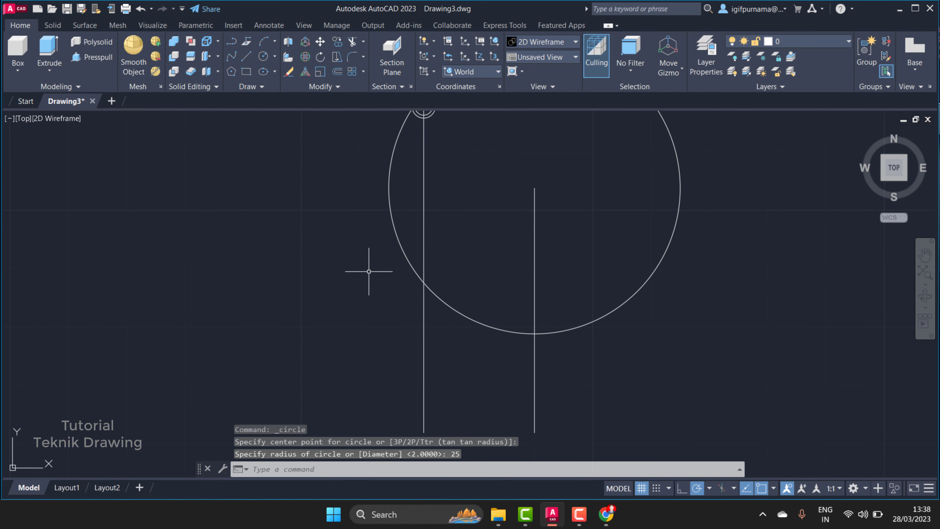
pyautogui.click(609, 517)
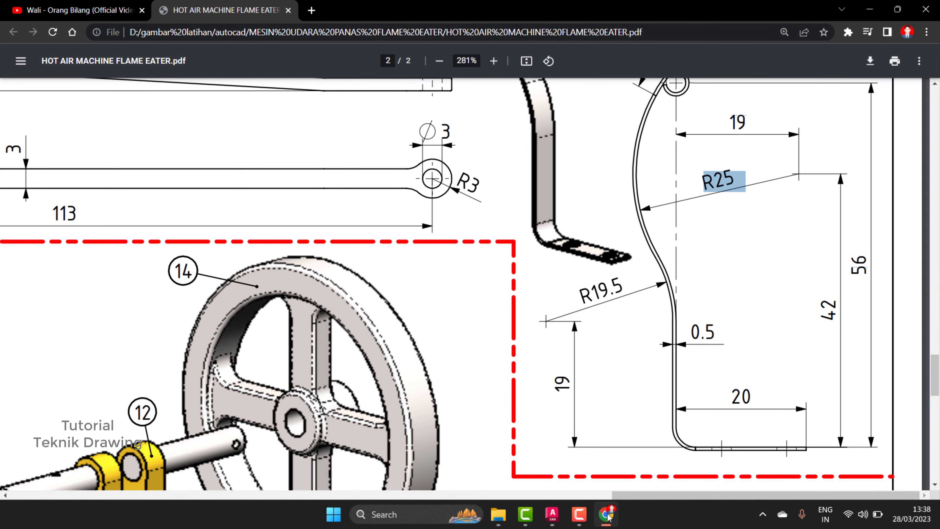
pyautogui.click(552, 514)
pyautogui.scroll(-1, 440, 182)
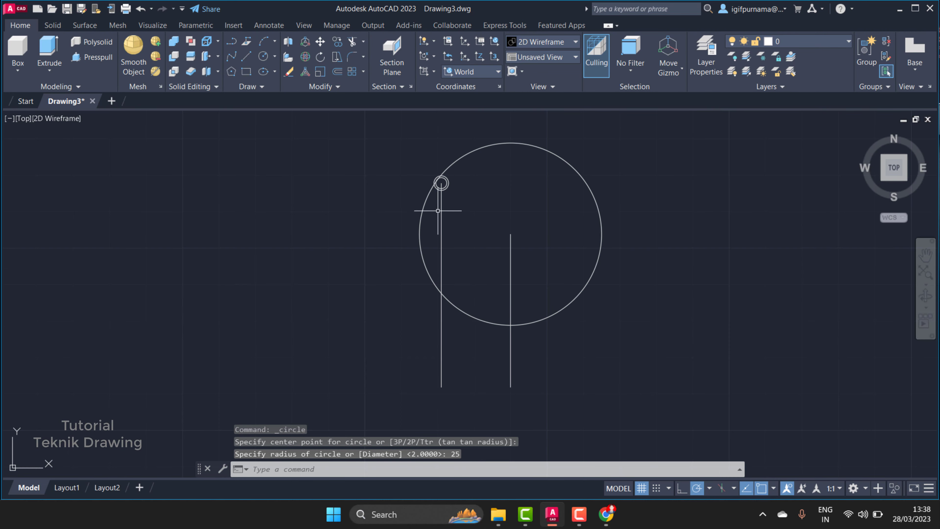
pyautogui.scroll(3, 425, 153)
pyautogui.scroll(2, 425, 152)
pyautogui.scroll(-3, 435, 159)
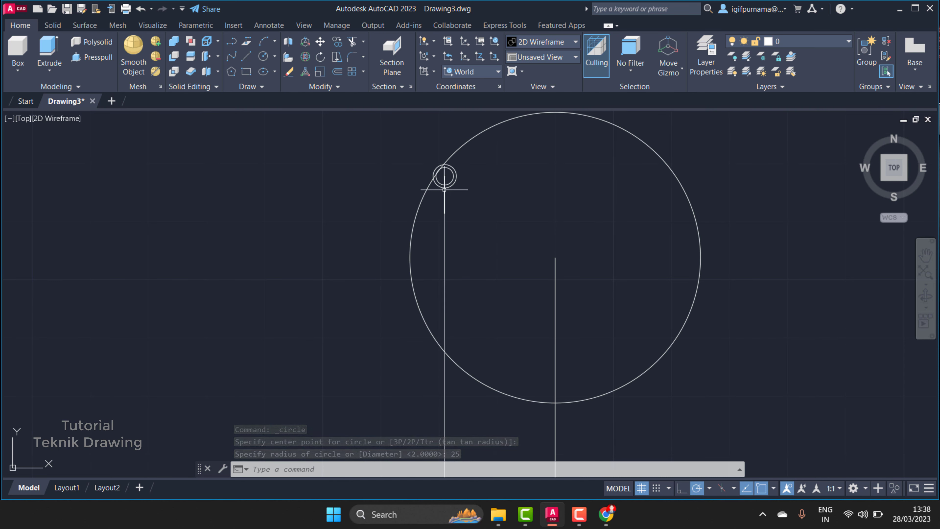
pyautogui.scroll(3, 444, 177)
pyautogui.scroll(-3, 426, 165)
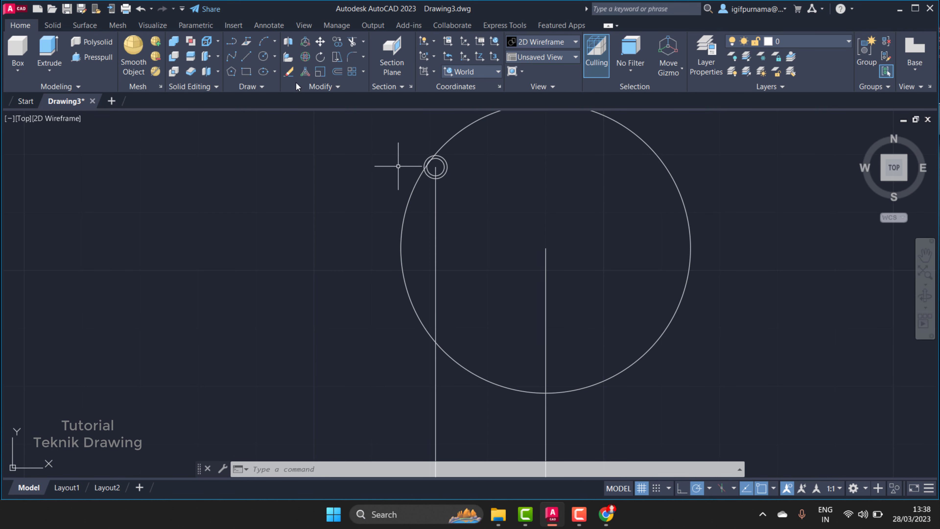
# Fence-trim the radius-25 circle and cut the arc piece between the eye's two rings.
pyautogui.click(352, 41)
pyautogui.click(510, 409)
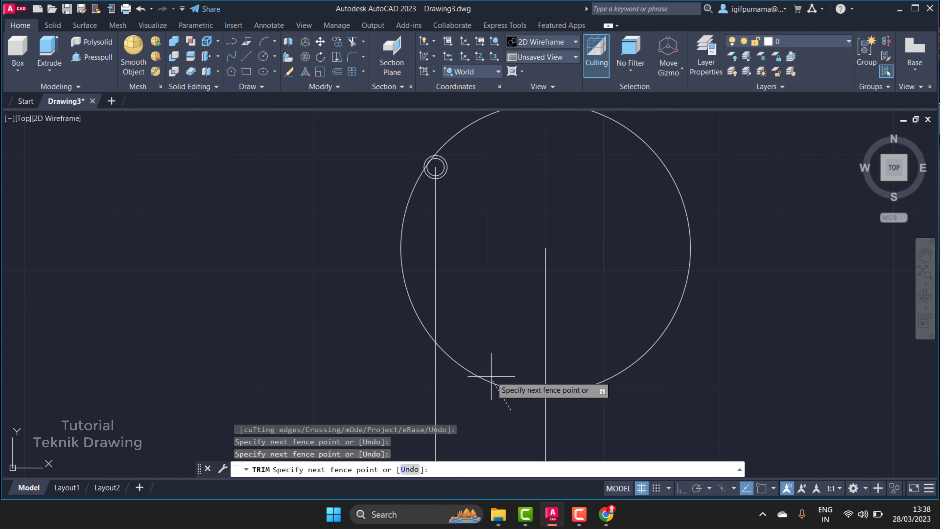
pyautogui.press('Return')
pyautogui.scroll(3, 429, 167)
pyautogui.scroll(3, 444, 151)
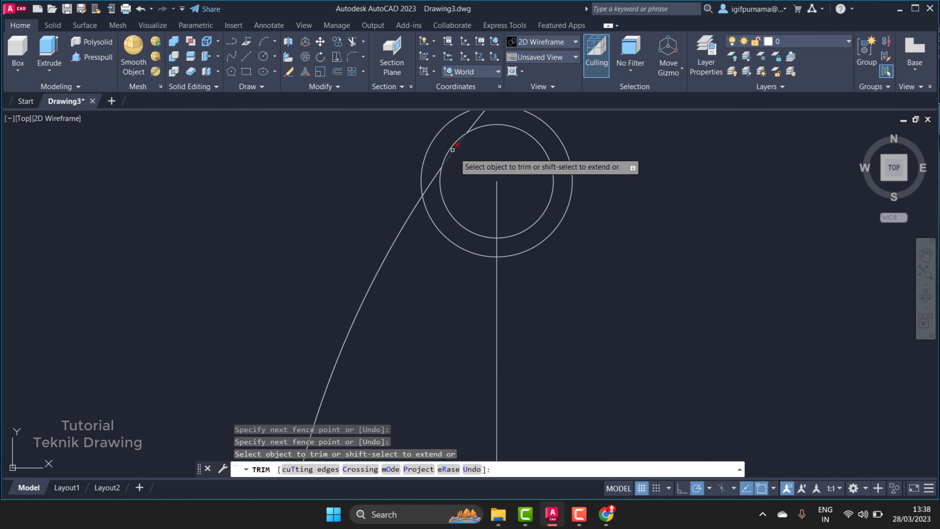
pyautogui.click(432, 177)
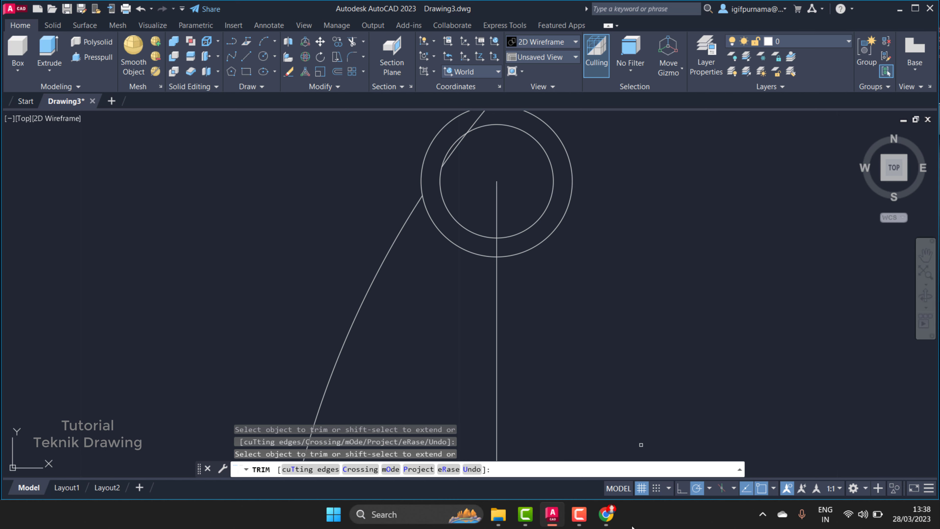
# Check the Flame Eater PDF for the arc's extent before continuing the trim.
pyautogui.click(605, 514)
pyautogui.scroll(1, 600, 462)
pyautogui.scroll(4, 600, 463)
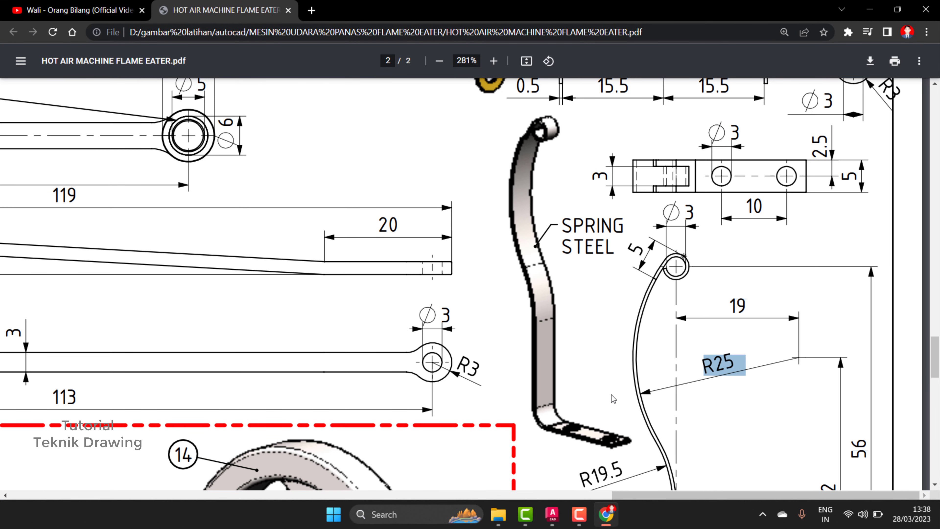
pyautogui.hotkey('alt', 'Tab')
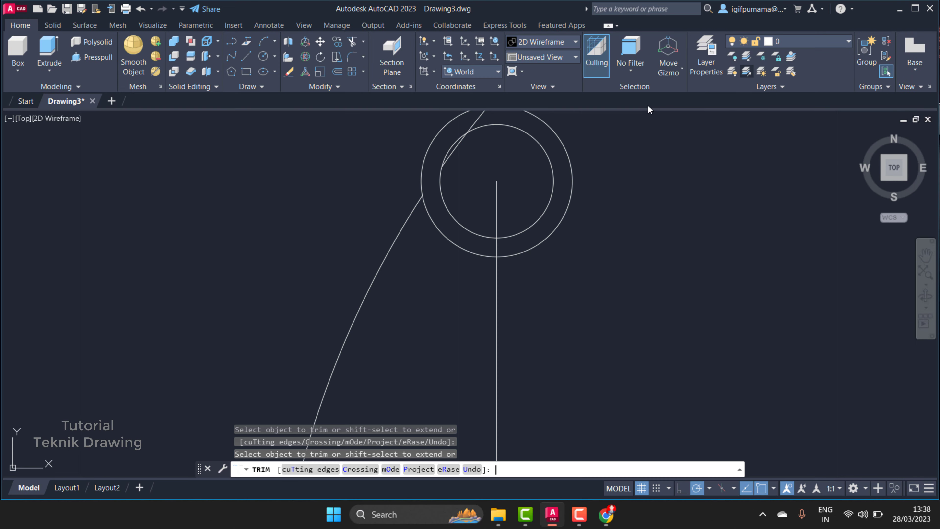
# Trim away the big circle's right-hand arc, leaving only its left arc.
pyautogui.scroll(-5, 559, 173)
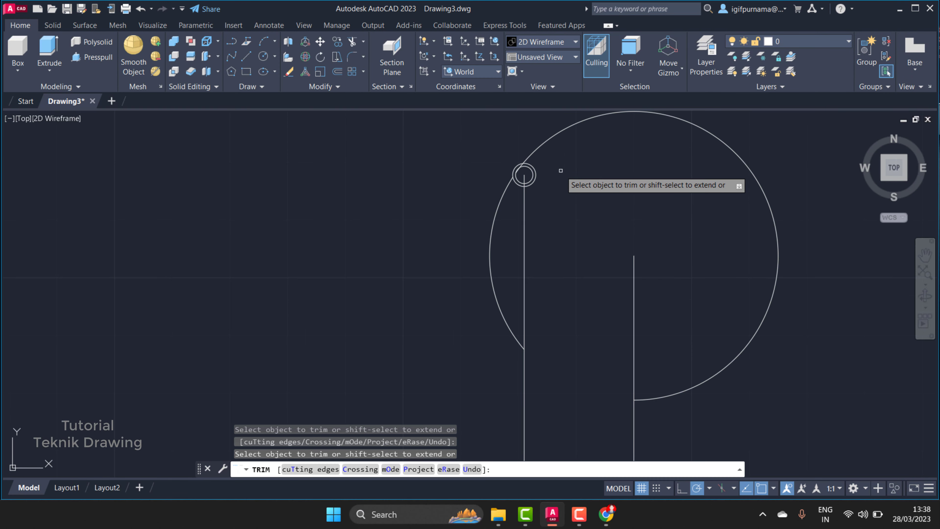
pyautogui.click(542, 144)
pyautogui.rightClick(547, 146)
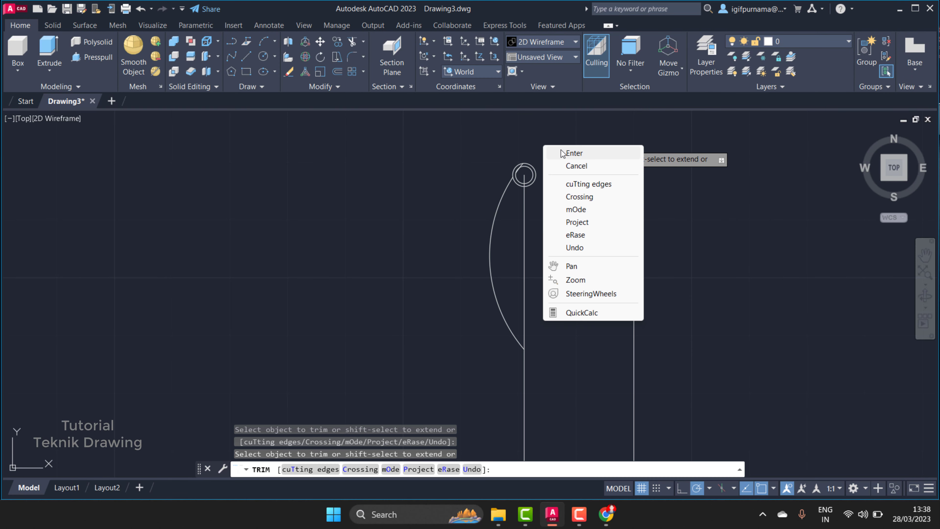
pyautogui.click(555, 150)
pyautogui.scroll(2, 484, 114)
pyautogui.click(289, 72)
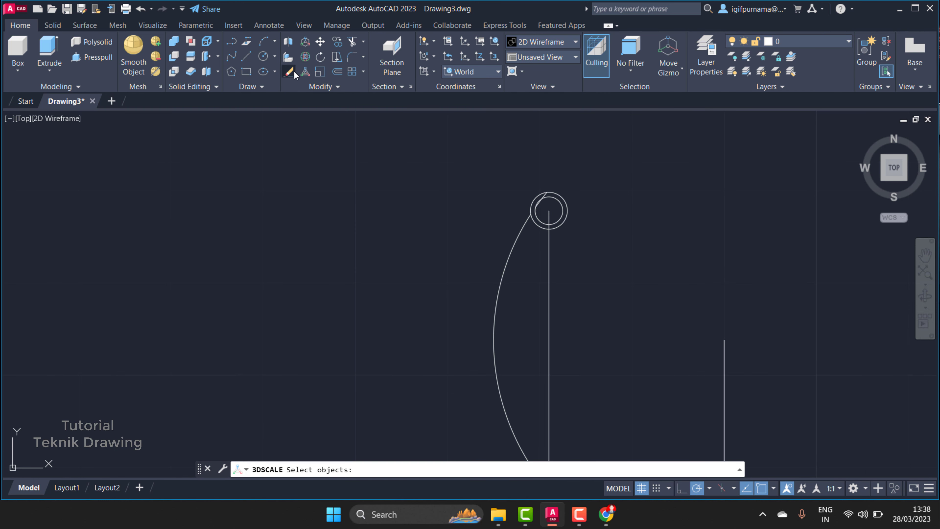
pyautogui.scroll(4, 538, 181)
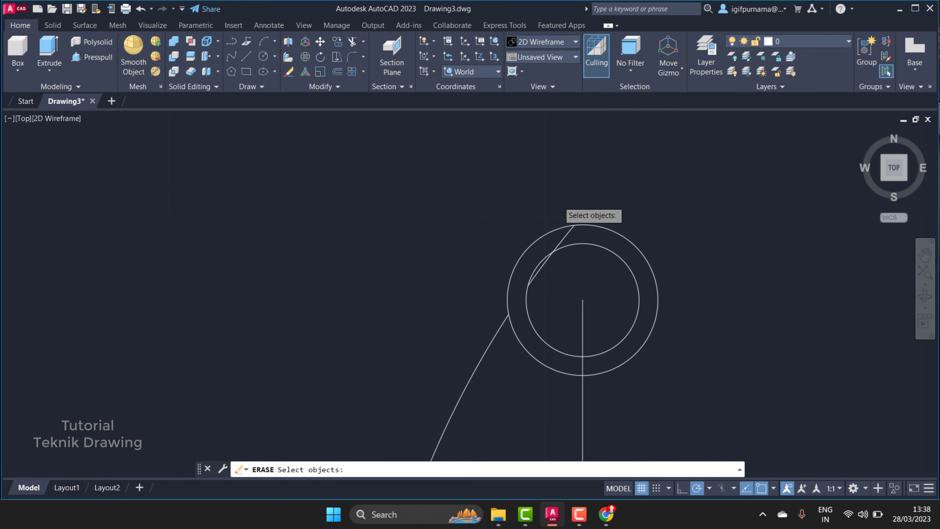
# Delete the leftover slanted line near the eye.
pyautogui.click(564, 237)
pyautogui.press('Return')
pyautogui.scroll(-5, 532, 185)
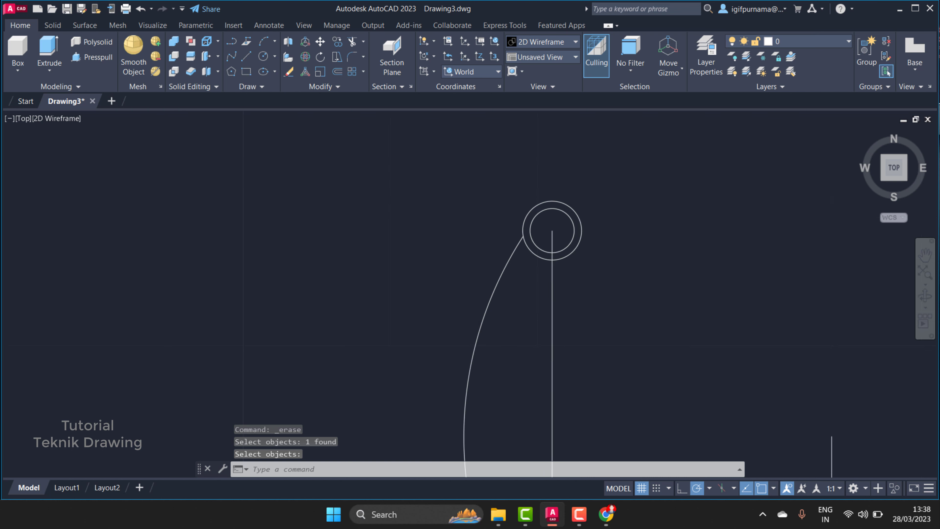
pyautogui.scroll(-2, 534, 184)
pyautogui.scroll(2, 535, 184)
# Draw an outer circle of radius about 25.6 centred on the right line's top.
pyautogui.click(273, 58)
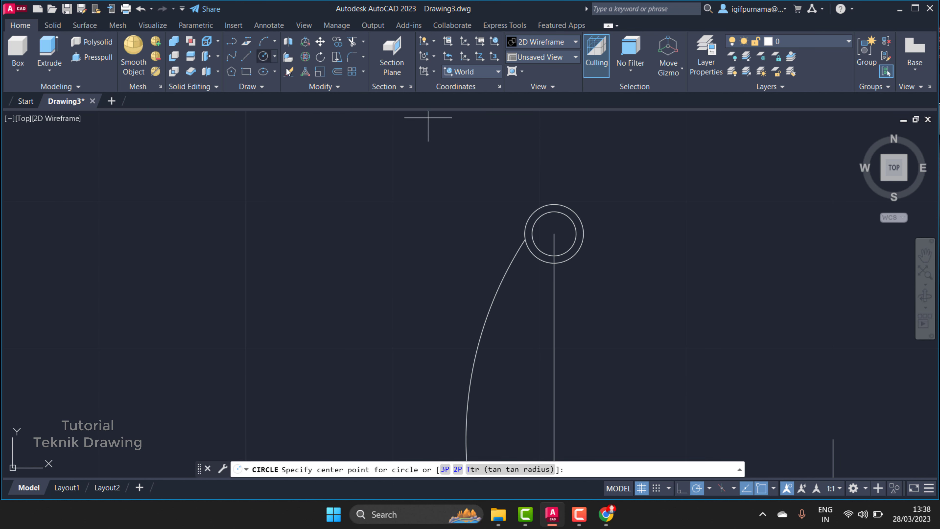
pyautogui.scroll(-3, 429, 120)
pyautogui.scroll(-1, 335, 126)
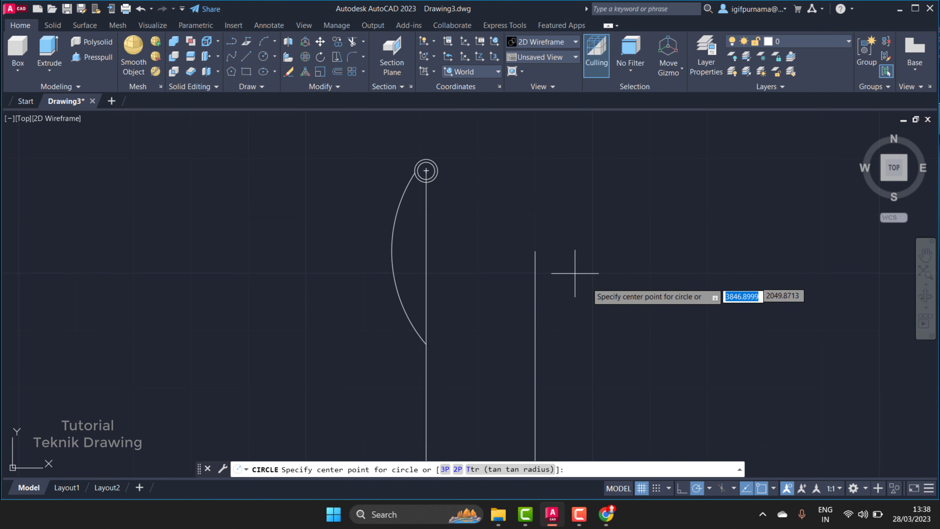
pyautogui.click(536, 252)
pyautogui.scroll(5, 422, 155)
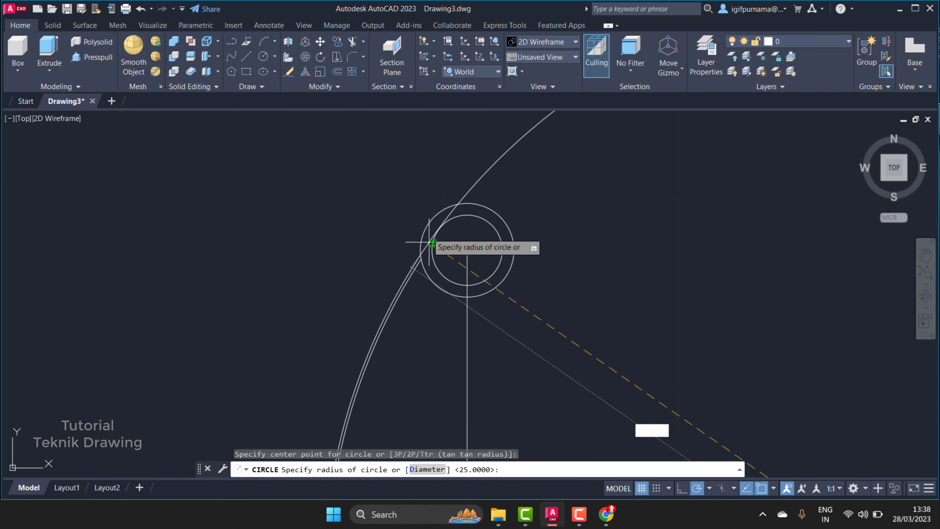
pyautogui.click(429, 222)
pyautogui.scroll(-5, 437, 210)
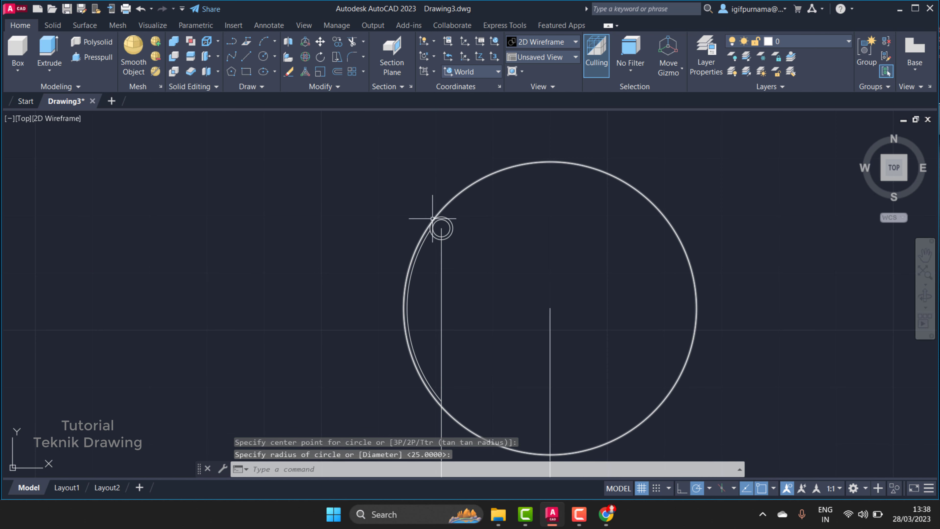
# Trim the new and large circles down to their left arcs, forming the doubled arc.
pyautogui.click(352, 41)
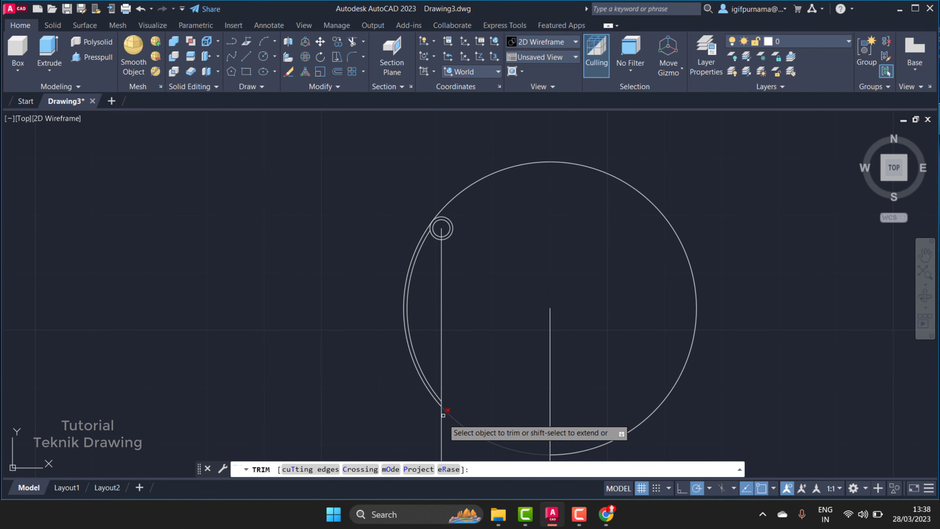
pyautogui.click(452, 418)
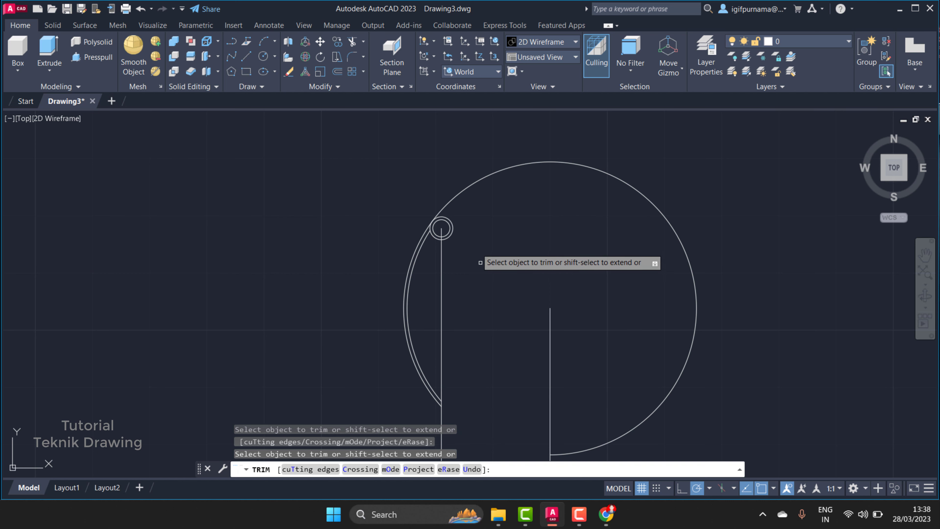
pyautogui.click(450, 201)
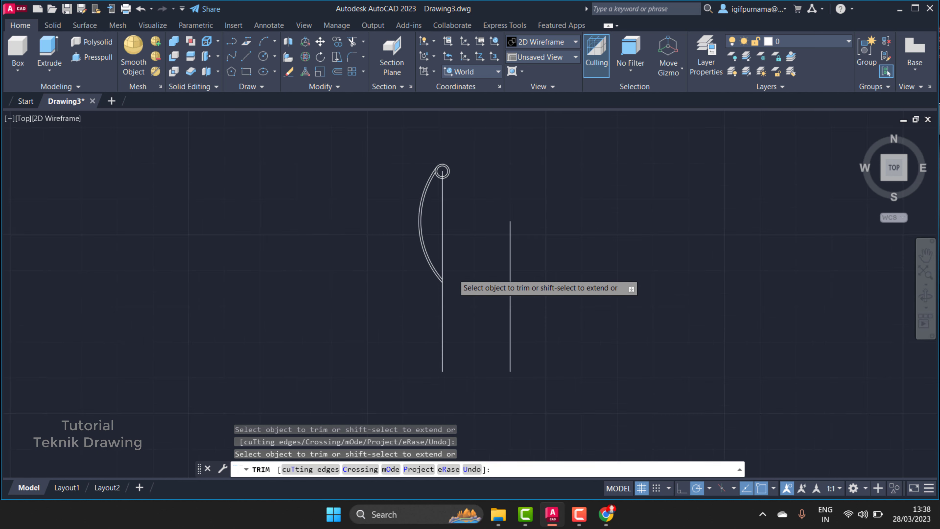
pyautogui.rightClick(456, 247)
pyautogui.click(475, 257)
pyautogui.click(606, 513)
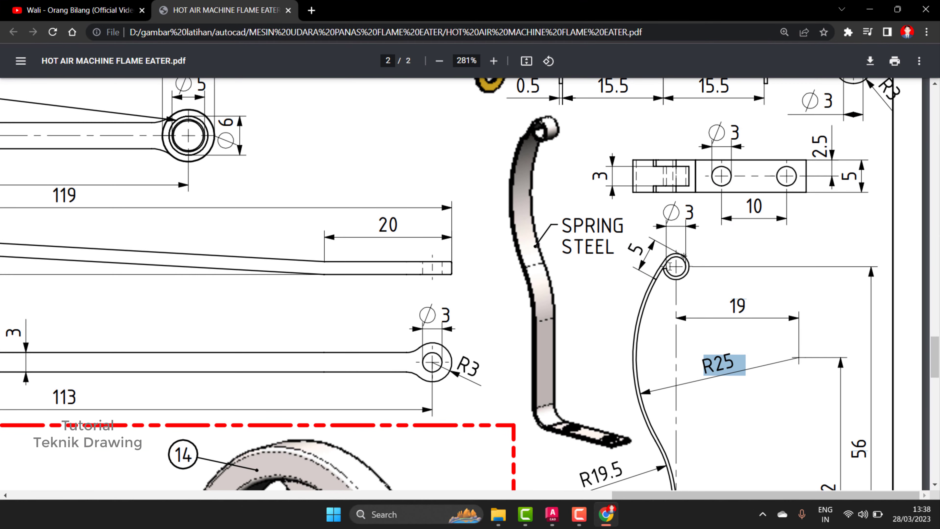
# Zoom the PDF spring detail to check R25, R19.5, 0.5, 19 and 20, then minimise it.
pyautogui.keyDown('ctrl'); pyautogui.scroll(3, 670, 266); pyautogui.keyUp('ctrl')
pyautogui.scroll(-3, 673, 207)
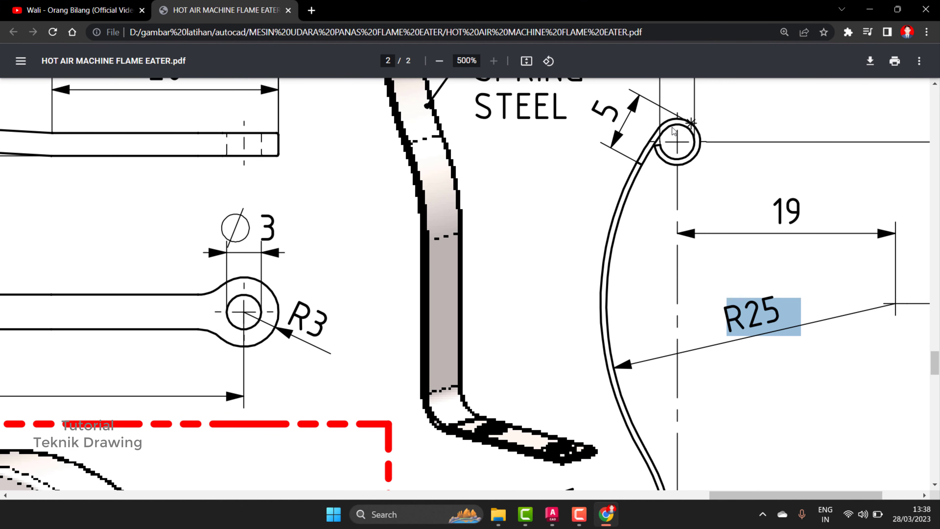
pyautogui.scroll(-3, 614, 192)
pyautogui.scroll(-3, 613, 190)
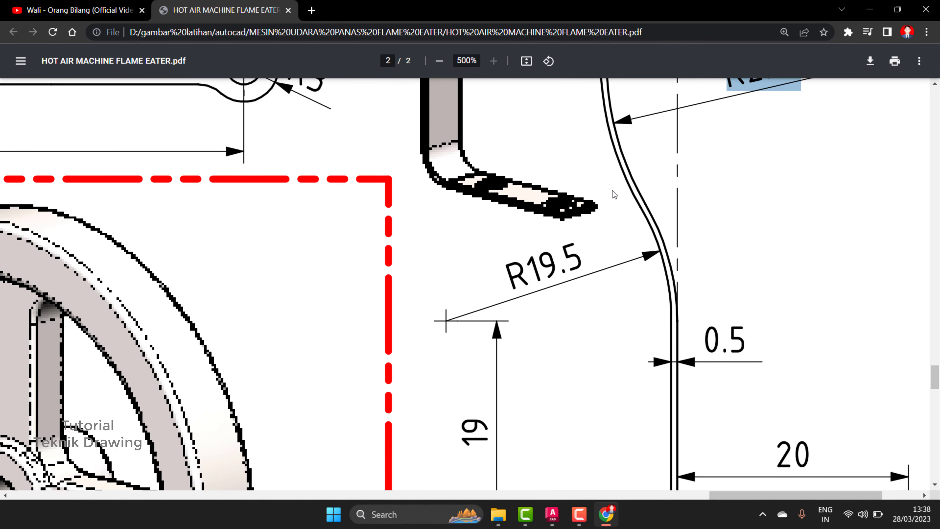
pyautogui.scroll(-3, 612, 190)
pyautogui.scroll(-2, 612, 191)
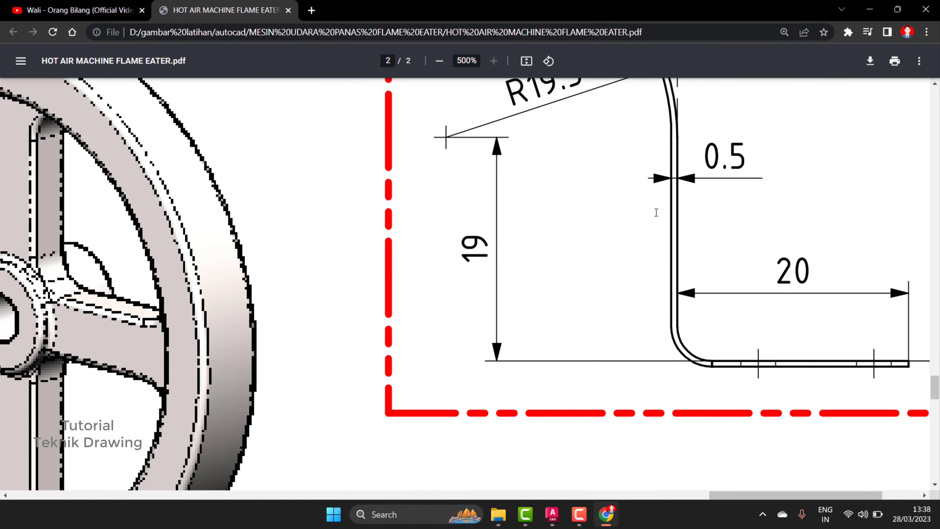
pyautogui.scroll(5, 657, 212)
pyautogui.click(876, 7)
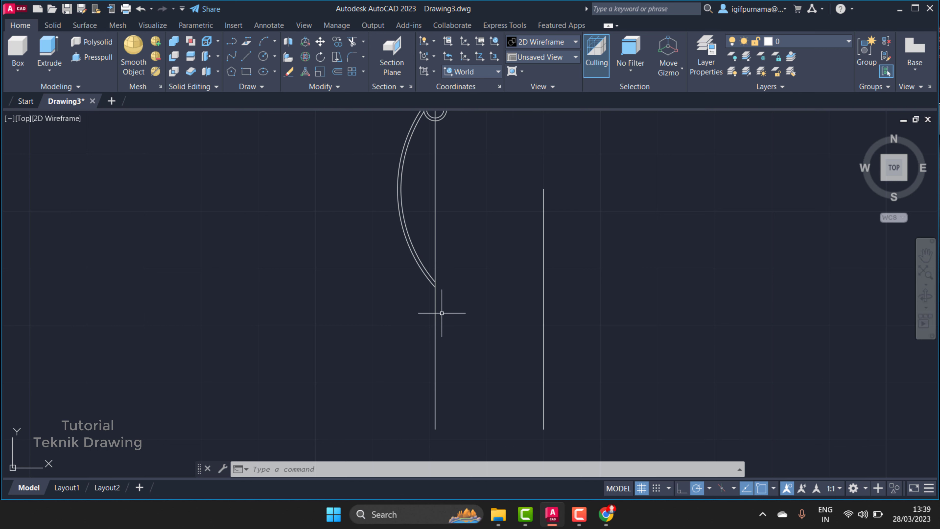
pyautogui.scroll(2, 441, 312)
pyautogui.scroll(-4, 428, 283)
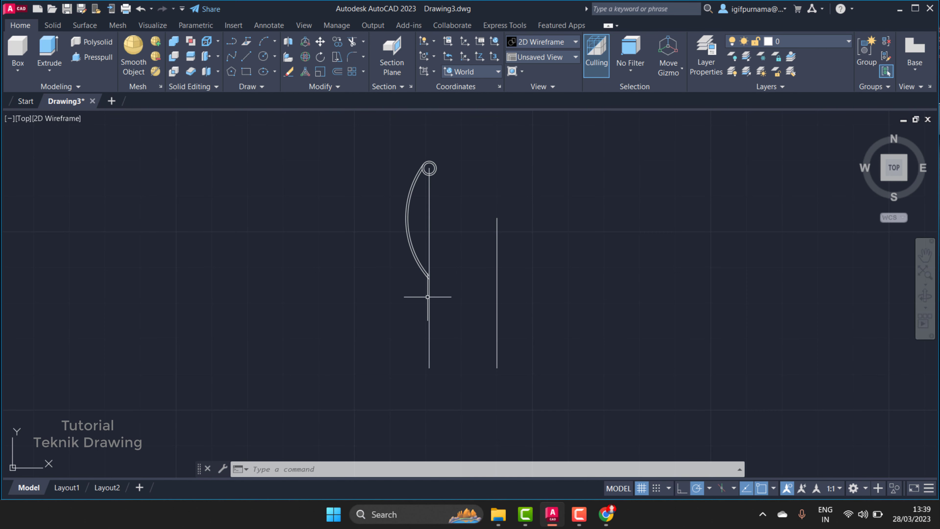
pyautogui.click(336, 42)
pyautogui.click(446, 307)
pyautogui.click(406, 318)
pyautogui.press('Return')
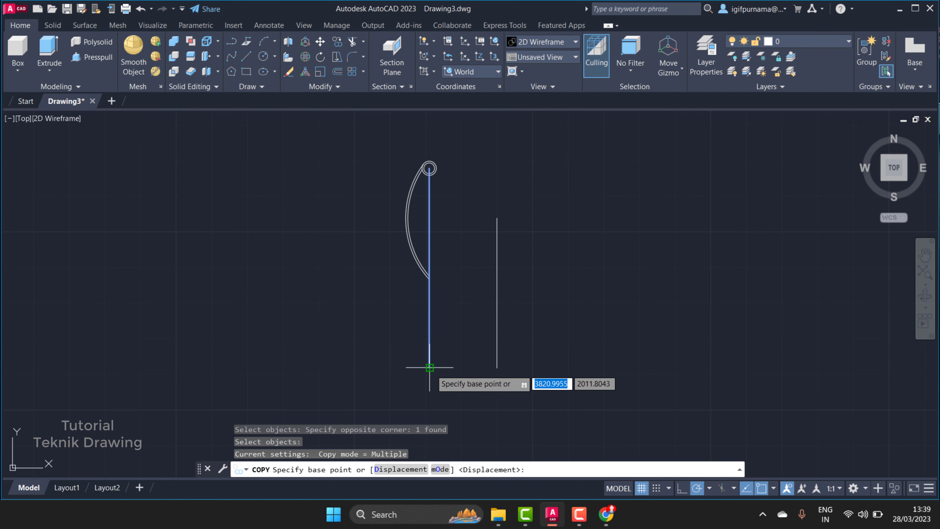
pyautogui.click(429, 368)
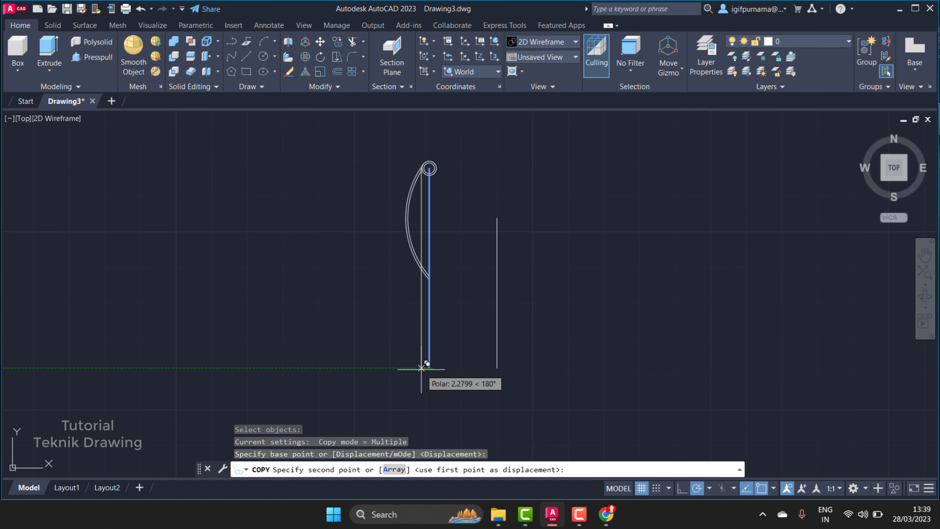
pyautogui.write('2')
pyautogui.press('Return')
pyautogui.press('Return')
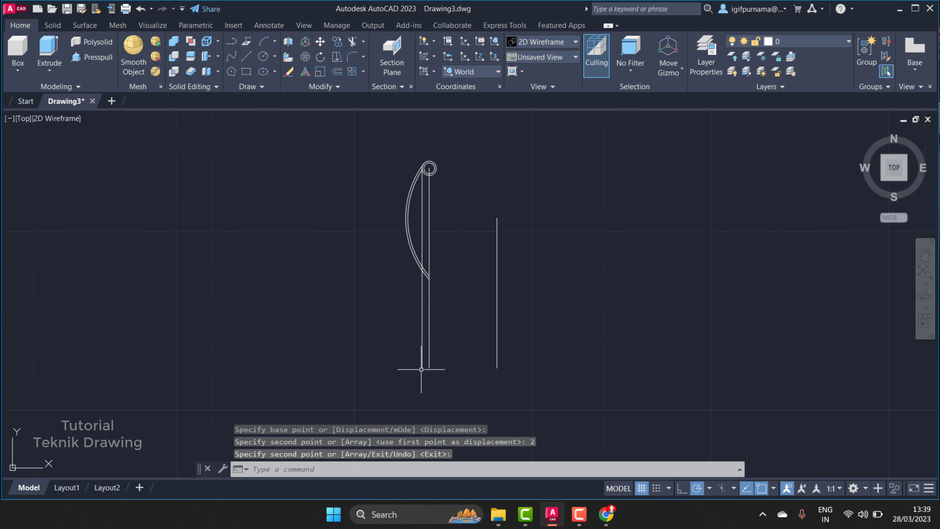
pyautogui.hotkey('ctrl', 'z')
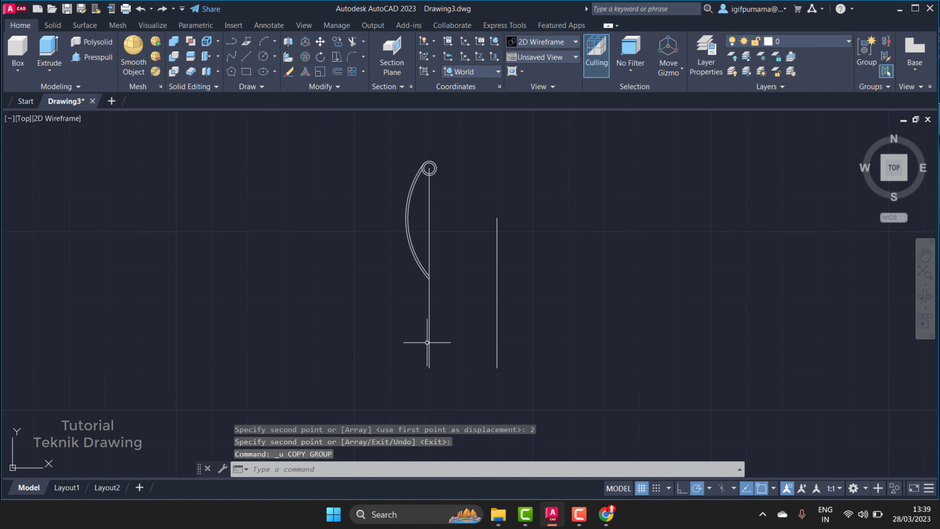
pyautogui.scroll(2, 434, 284)
pyautogui.scroll(-4, 436, 285)
pyautogui.scroll(5, 433, 219)
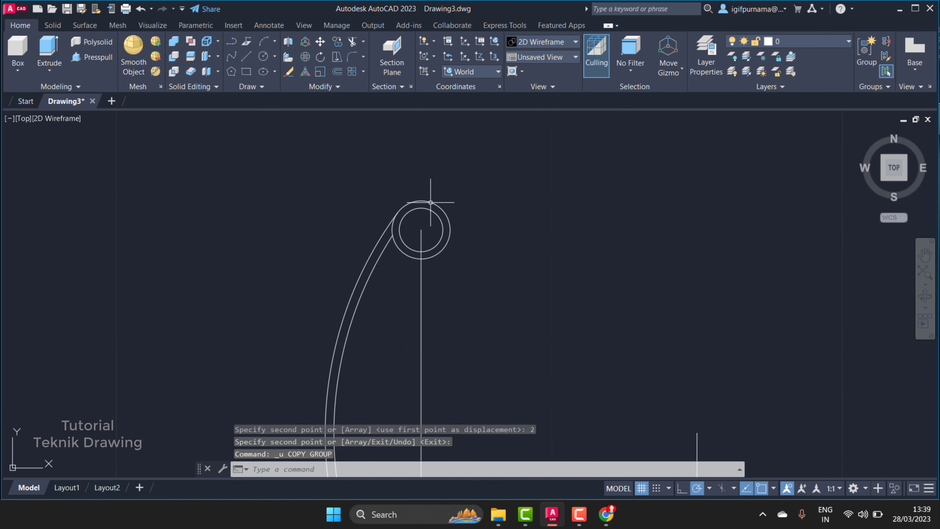
pyautogui.scroll(4, 432, 201)
pyautogui.click(268, 25)
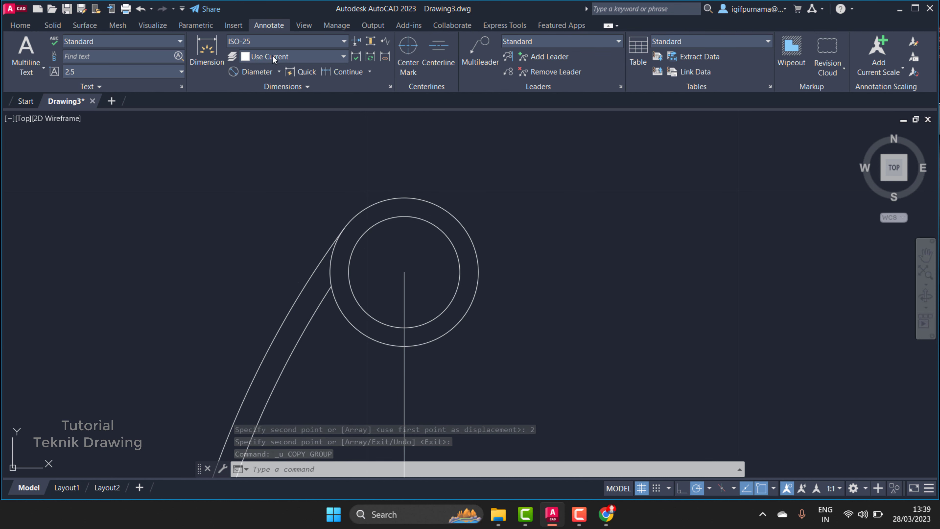
pyautogui.click(209, 50)
pyautogui.click(404, 197)
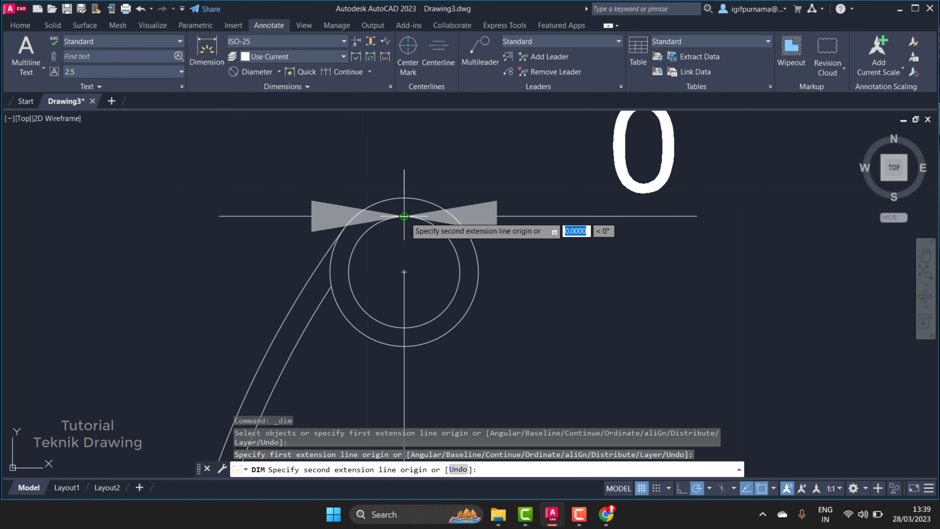
pyautogui.click(404, 195)
pyautogui.scroll(-5, 513, 240)
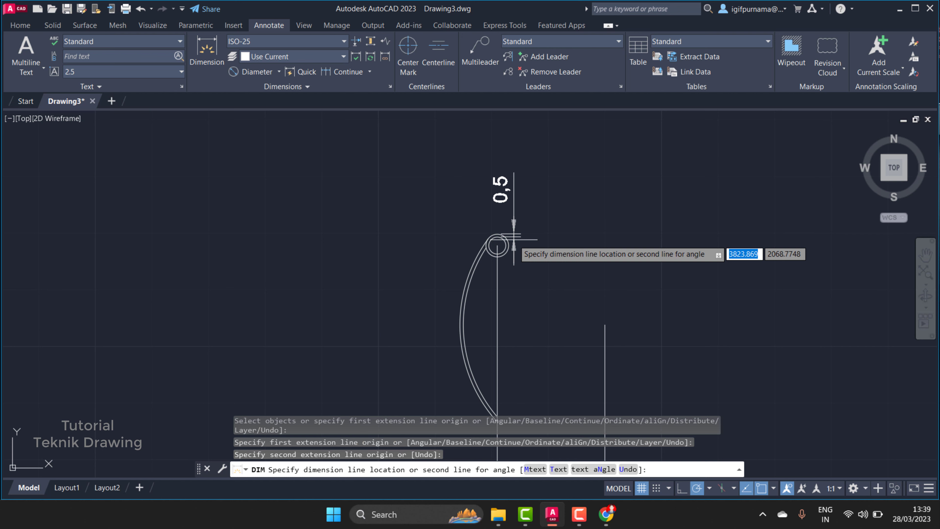
pyautogui.press('Escape')
pyautogui.scroll(-3, 487, 200)
pyautogui.scroll(2, 346, 167)
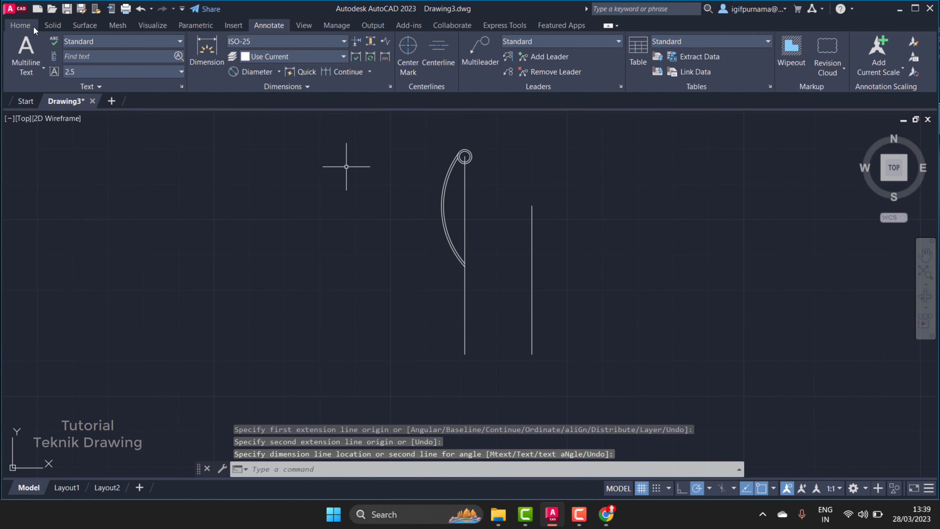
pyautogui.click(22, 26)
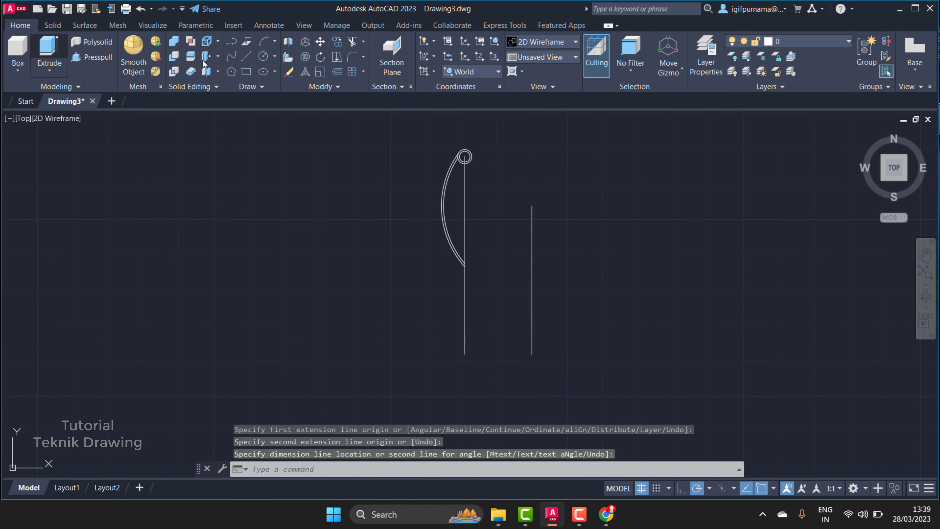
# Copy the left vertical line 0.5 units to the left.
pyautogui.click(337, 42)
pyautogui.moveTo(468, 300); pyautogui.dragTo(453, 311)
pyautogui.press('Return')
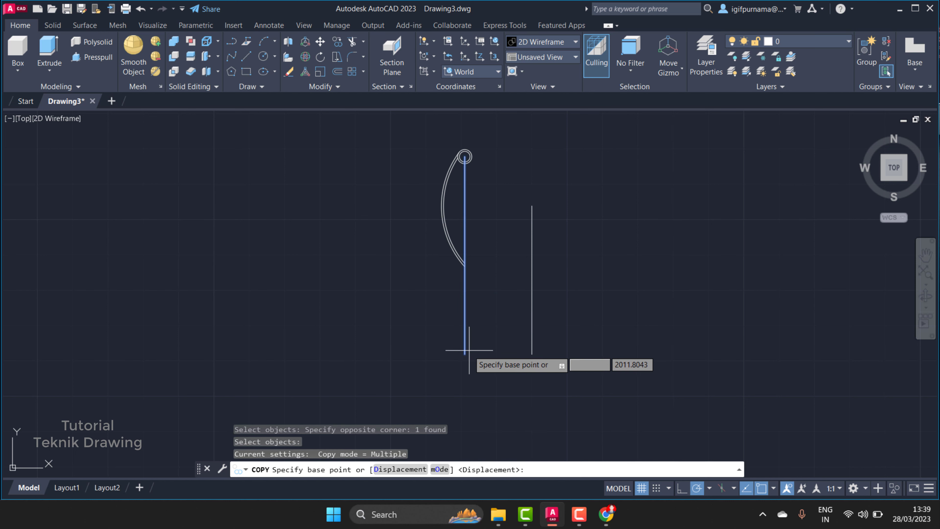
pyautogui.click(465, 353)
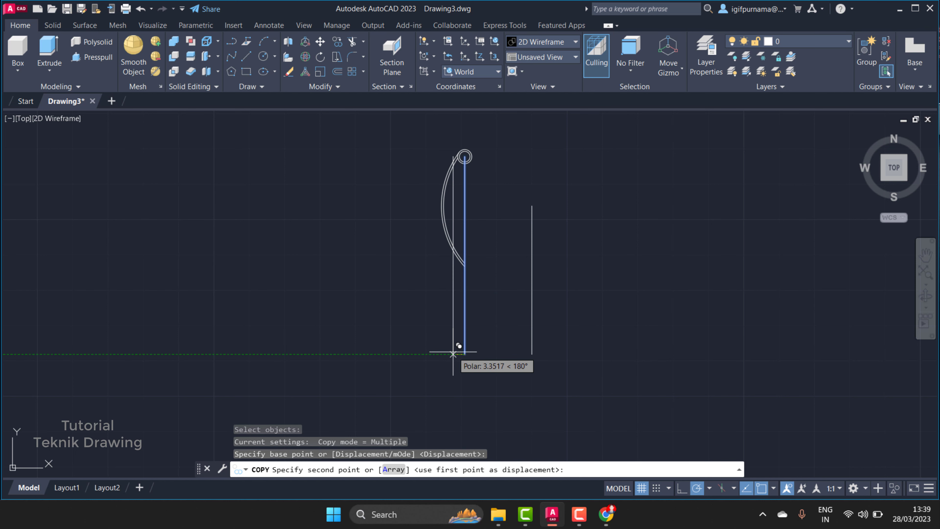
pyautogui.write('.5')
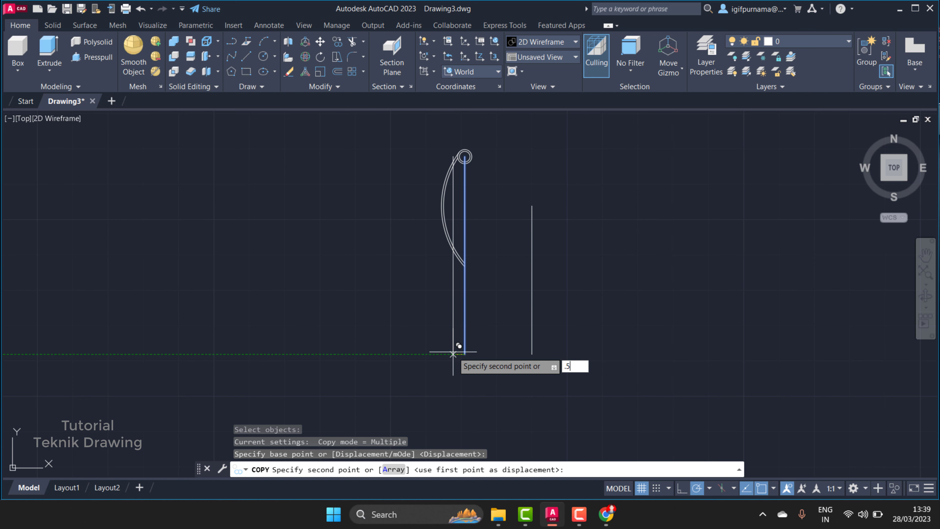
pyautogui.press('Return')
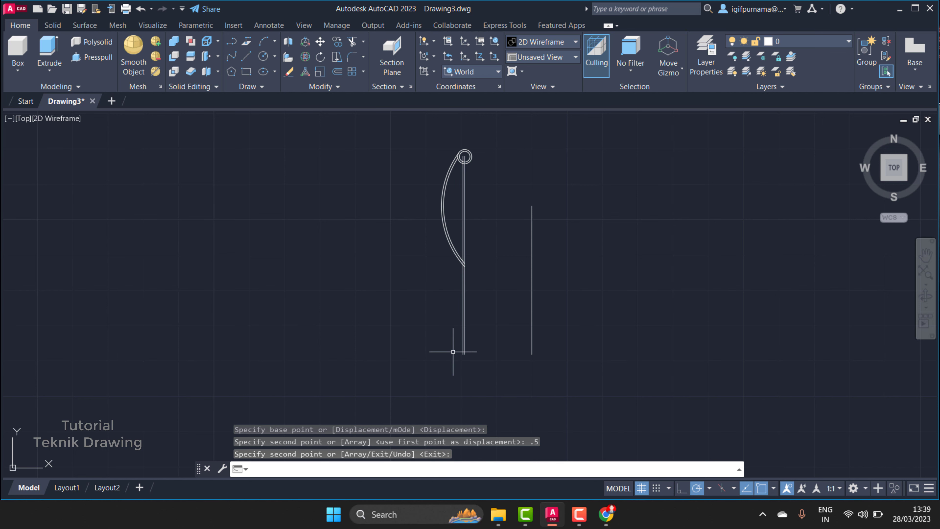
# Trim the line piece between the curves and the curve end past the vertical line.
pyautogui.scroll(4, 453, 352)
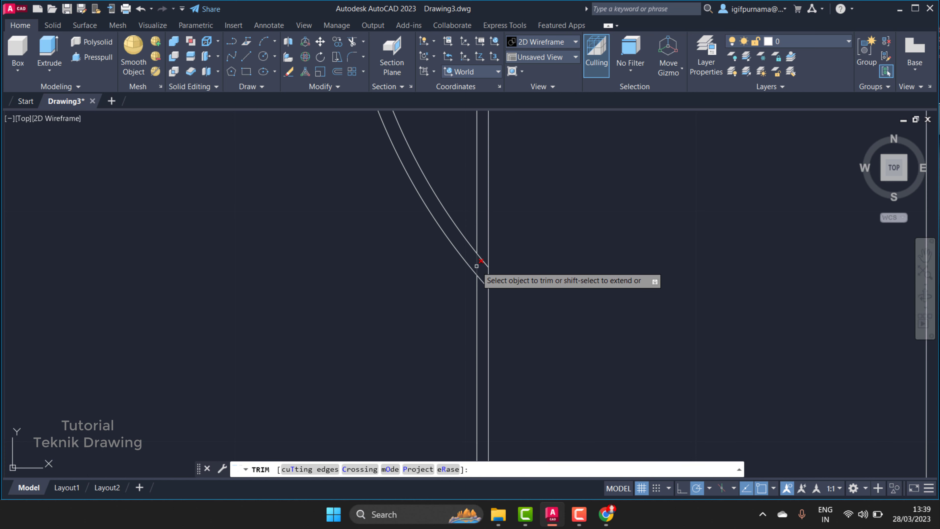
pyautogui.click(477, 264)
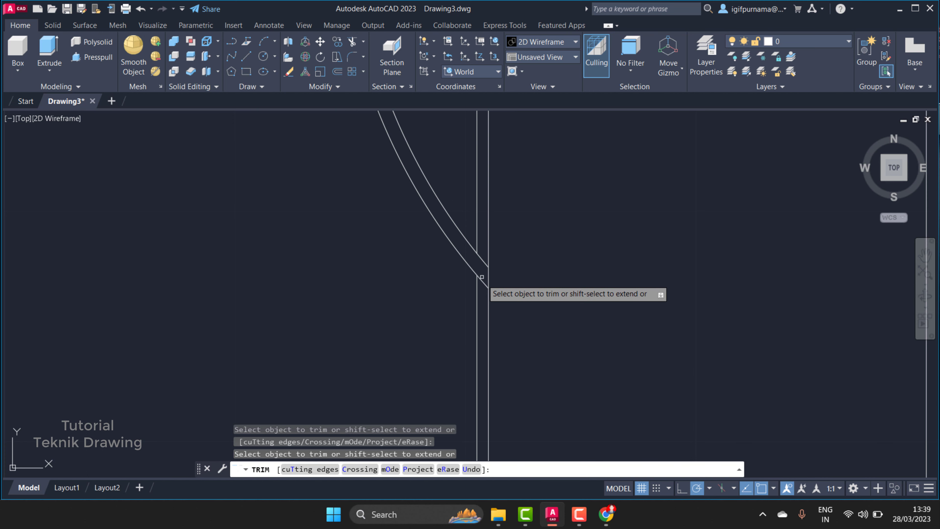
pyautogui.click(492, 245)
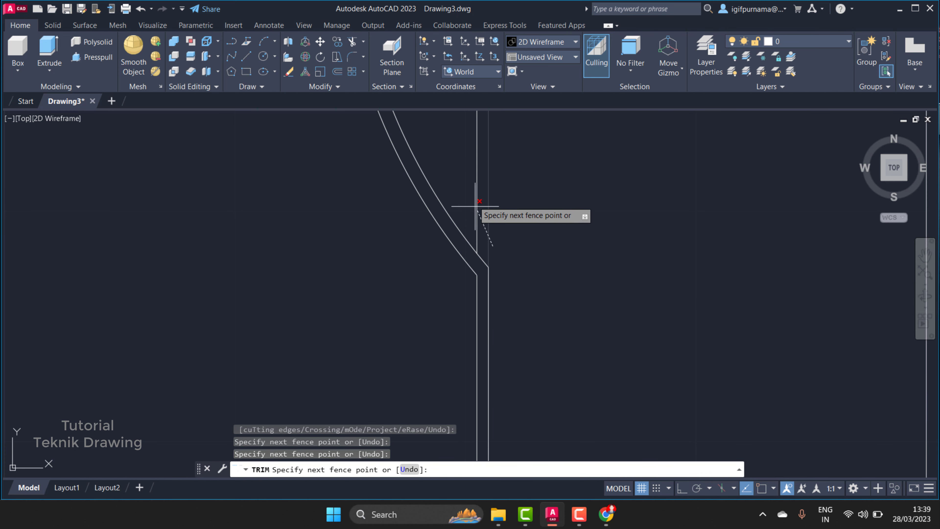
pyautogui.press('Return')
pyautogui.press('Return')
pyautogui.scroll(-5, 509, 219)
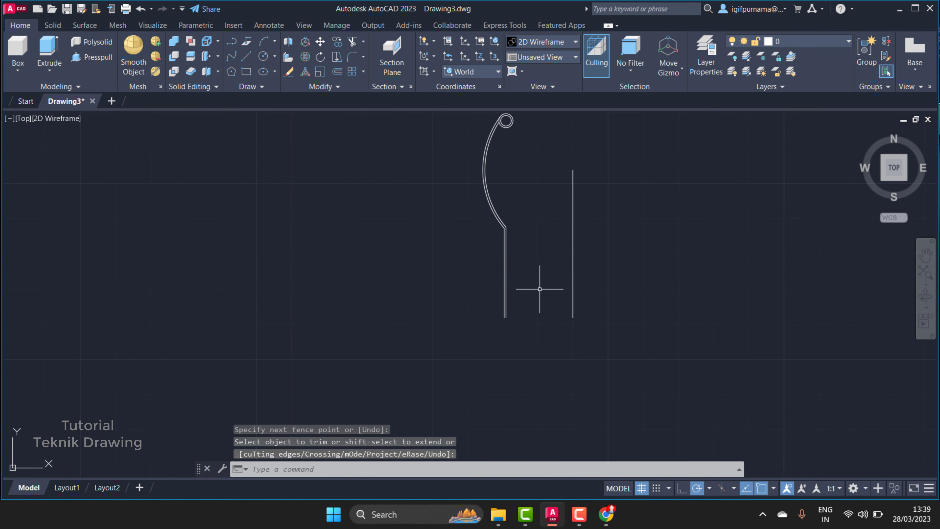
# Scroll through the PDF spring detail to review its 42 and 56 heights.
pyautogui.click(606, 514)
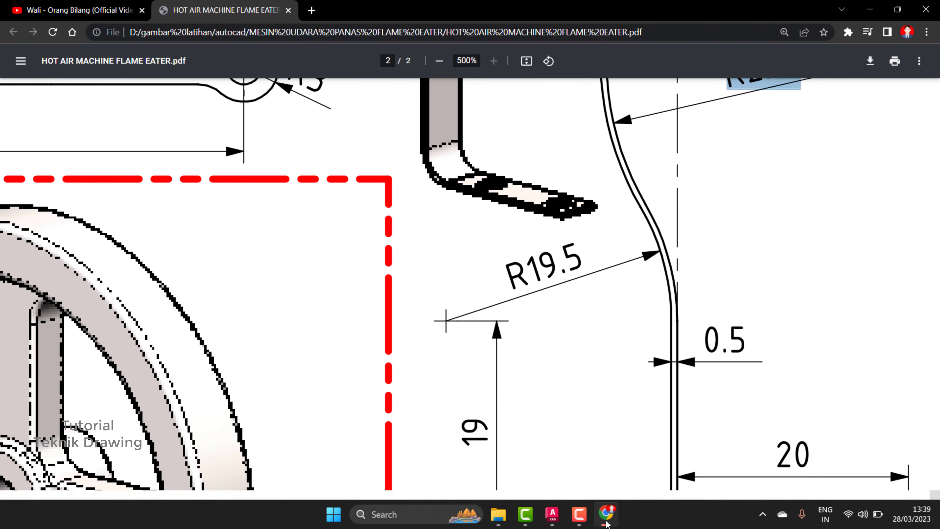
pyautogui.scroll(-3, 514, 272)
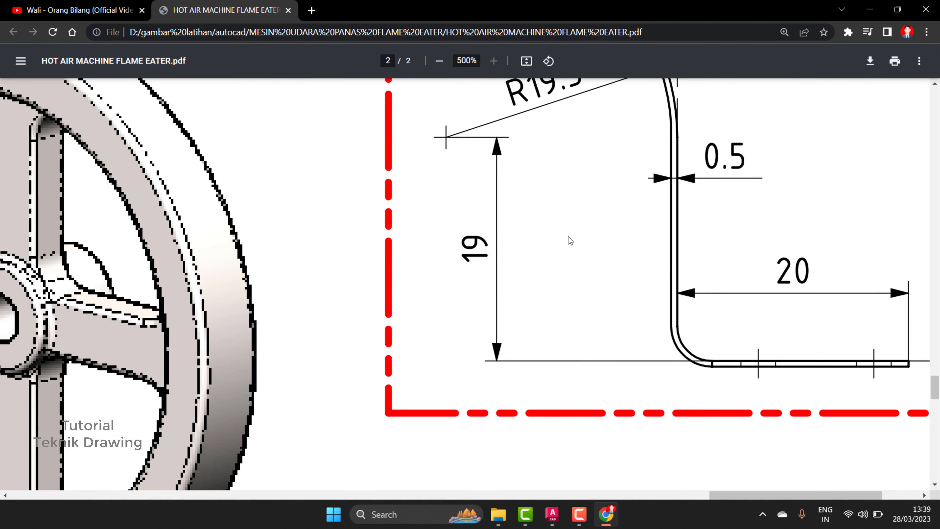
pyautogui.keyDown('ctrl'); pyautogui.scroll(-5, 568, 237); pyautogui.keyUp('ctrl')
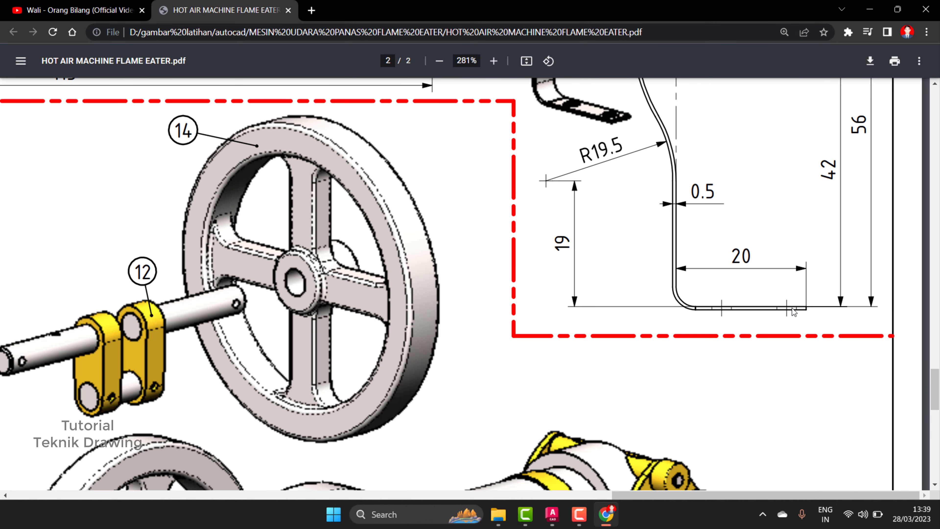
pyautogui.scroll(2, 793, 312)
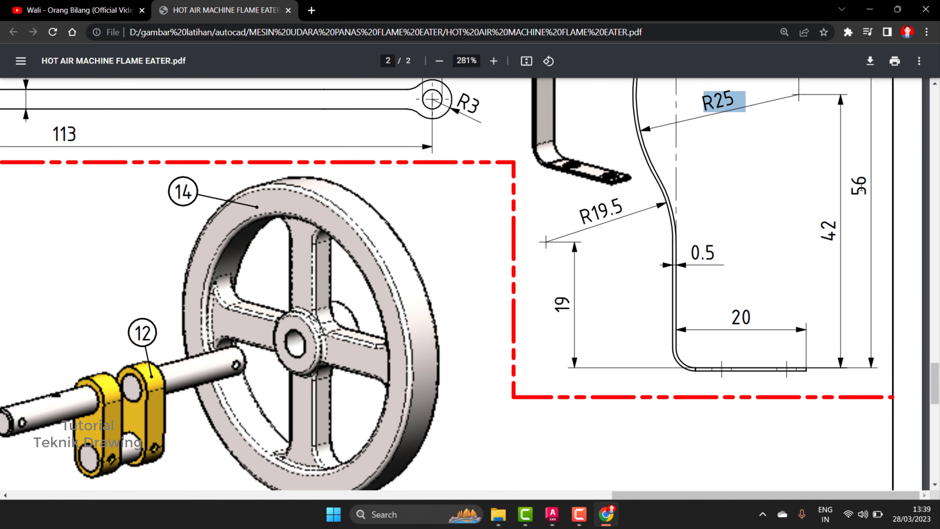
pyautogui.click(852, 179)
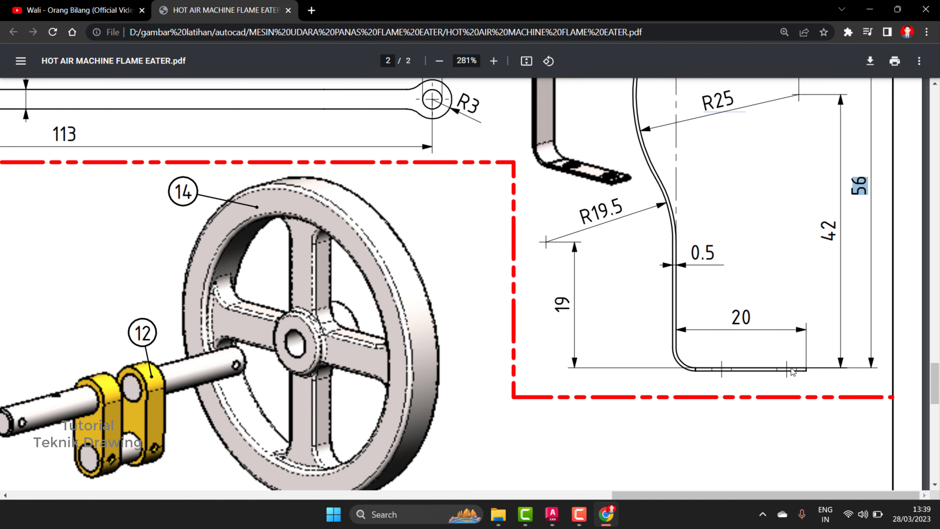
# Start a line at the inner vertical line's bottom end, checking the PDF base length.
pyautogui.click(870, 9)
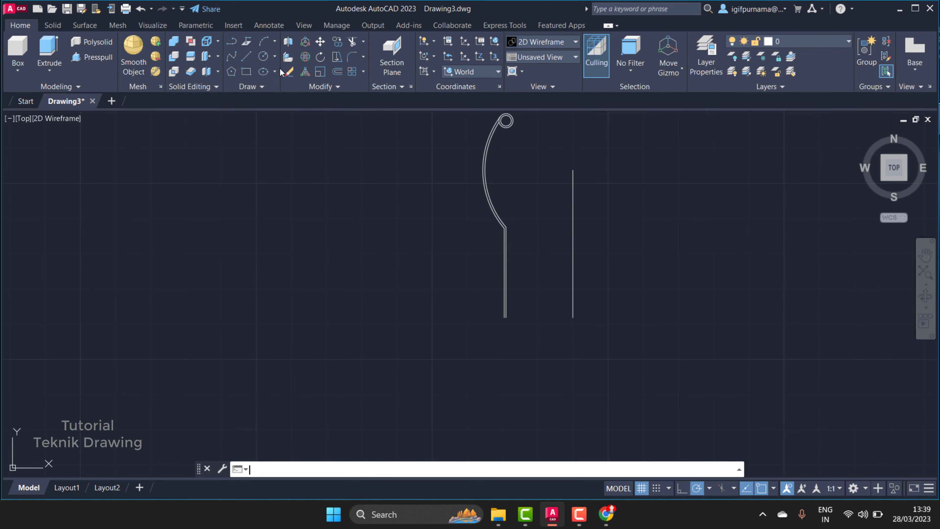
pyautogui.scroll(1, 545, 304)
pyautogui.scroll(3, 547, 301)
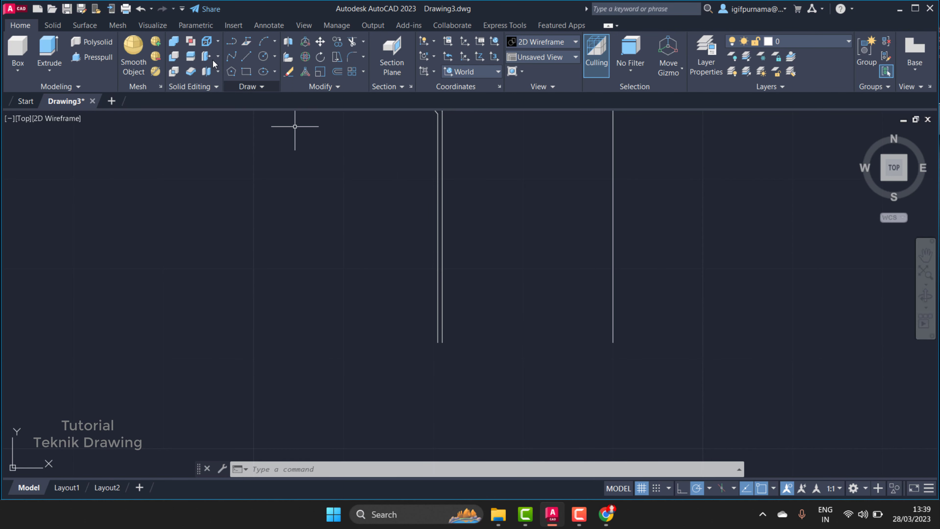
pyautogui.click(242, 55)
pyautogui.click(441, 342)
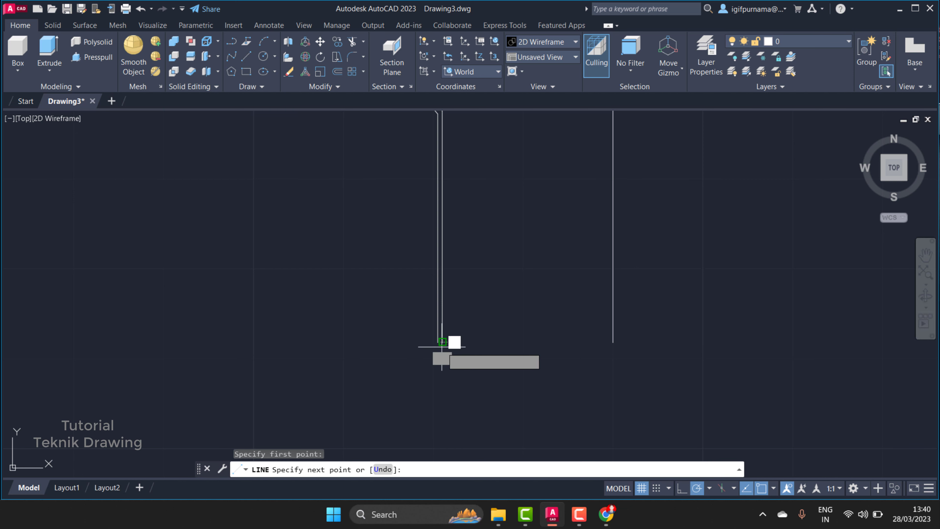
pyautogui.press('Escape')
pyautogui.press('Escape')
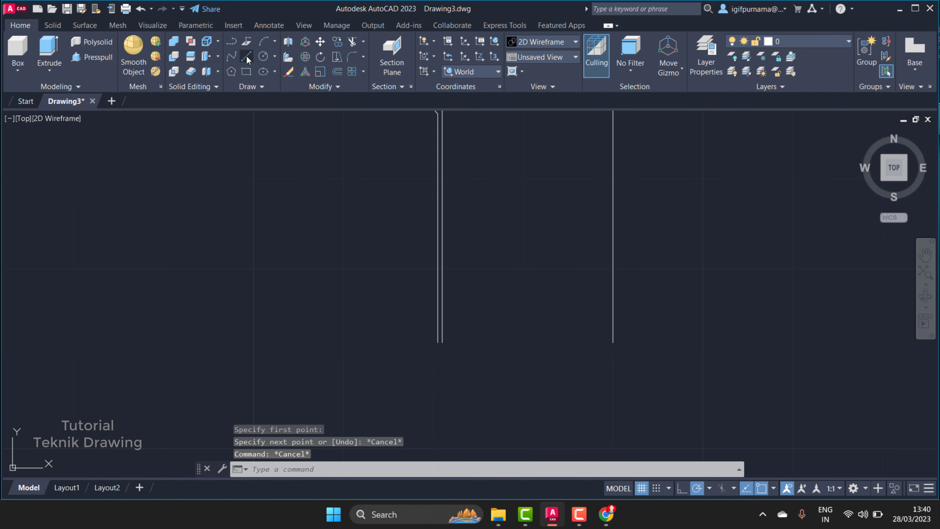
pyautogui.click(246, 56)
pyautogui.scroll(1, 418, 297)
pyautogui.click(456, 369)
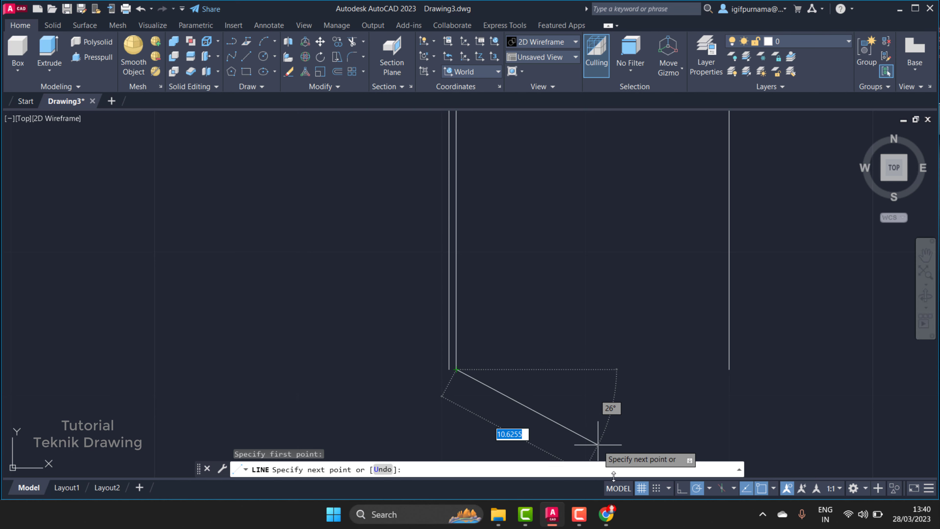
pyautogui.click(613, 511)
pyautogui.moveTo(820, 392)
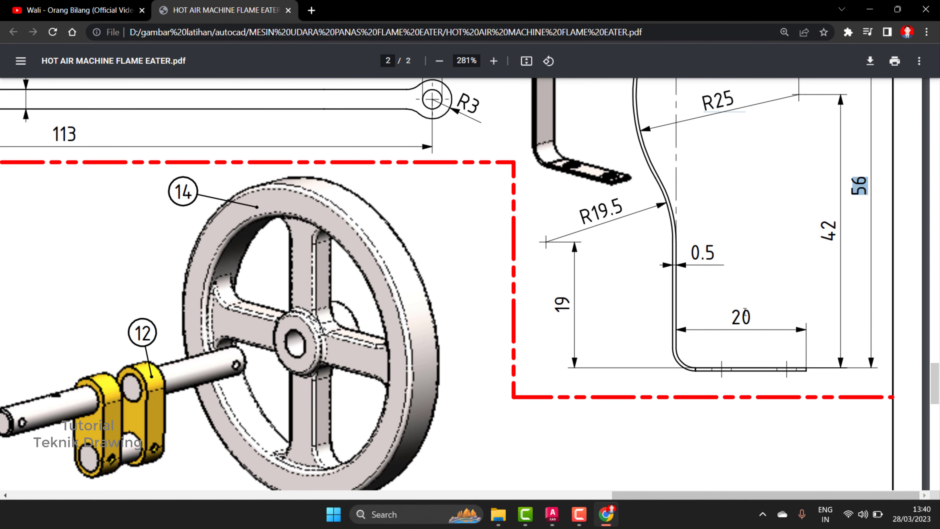
pyautogui.click(869, 9)
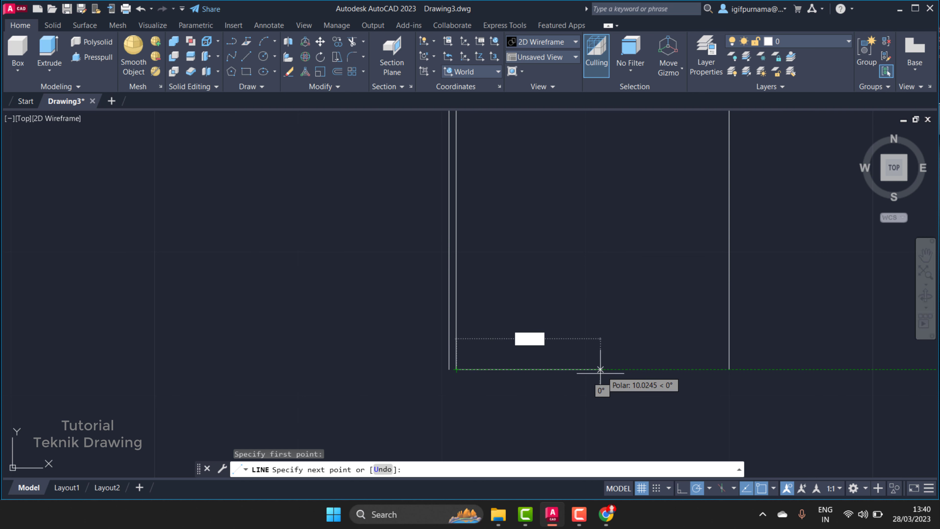
# Draw the 20-unit horizontal base line.
pyautogui.write('20')
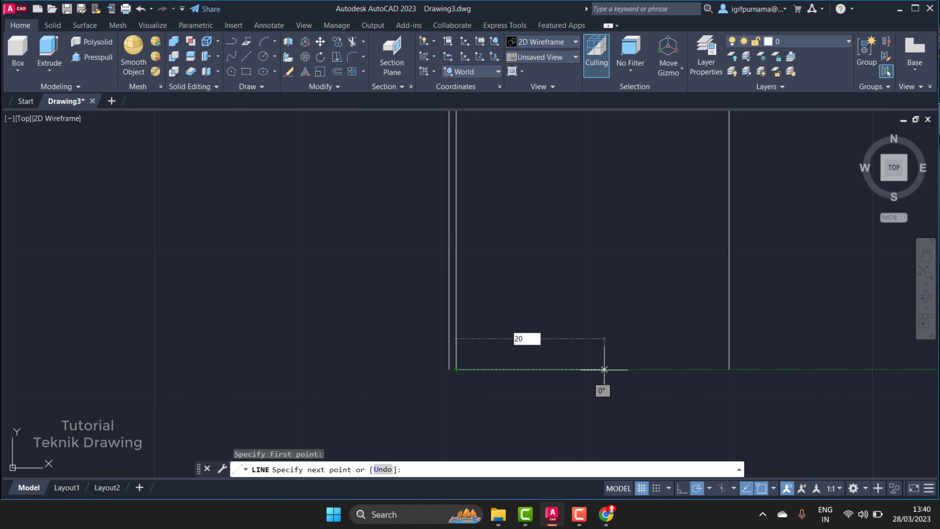
pyautogui.press('Return')
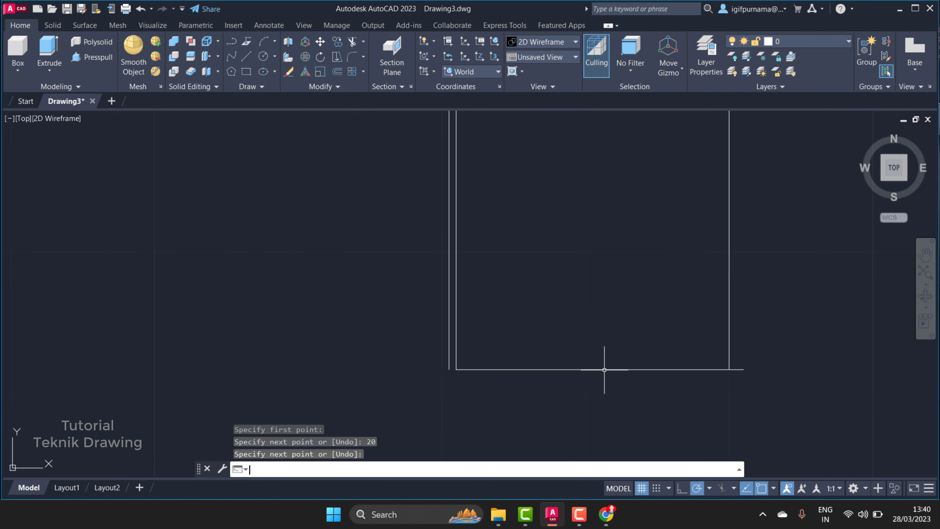
pyautogui.press('Return')
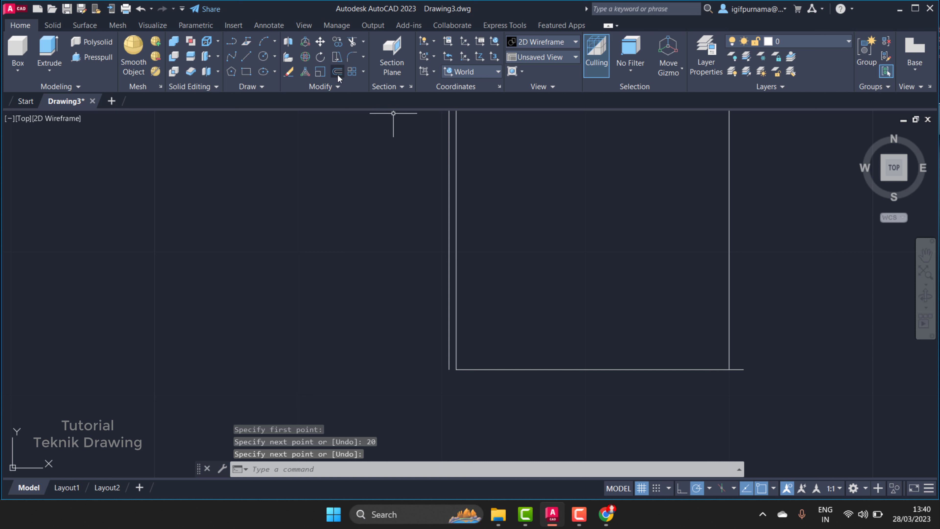
# Offset the base line 0.5 below it using the Through option.
pyautogui.click(337, 74)
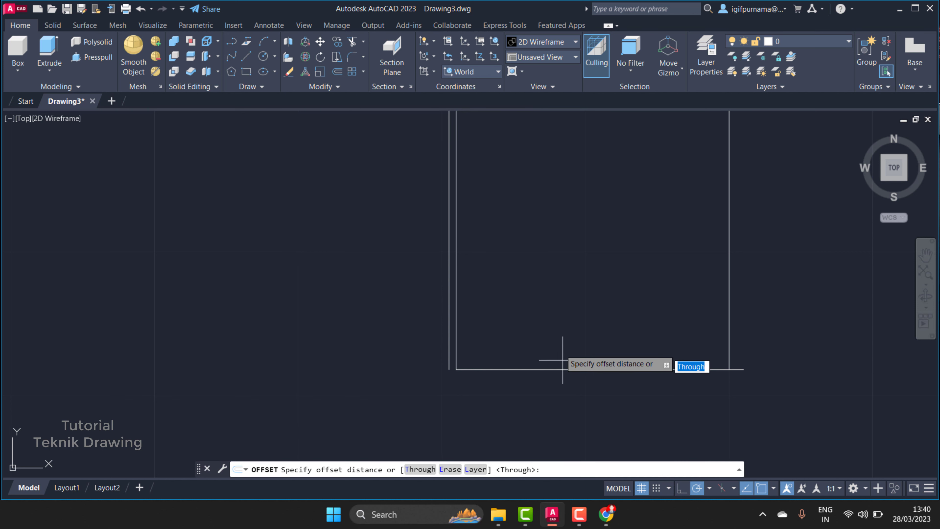
pyautogui.rightClick(555, 355)
pyautogui.click(569, 324)
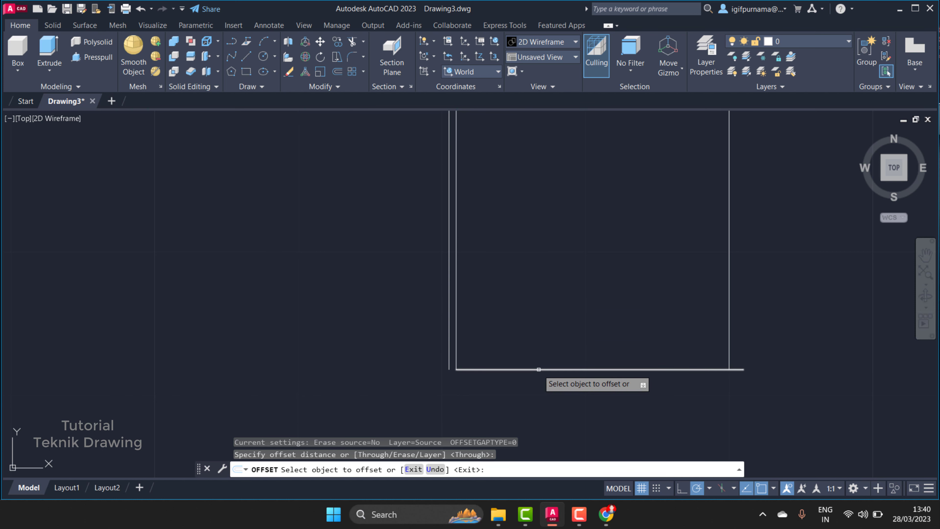
pyautogui.click(537, 369)
pyautogui.write('.5')
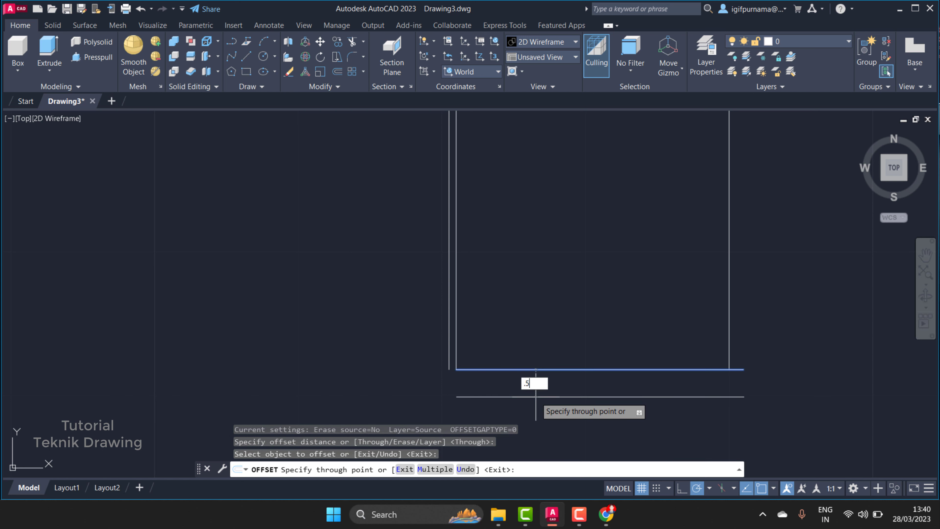
pyautogui.press('Return')
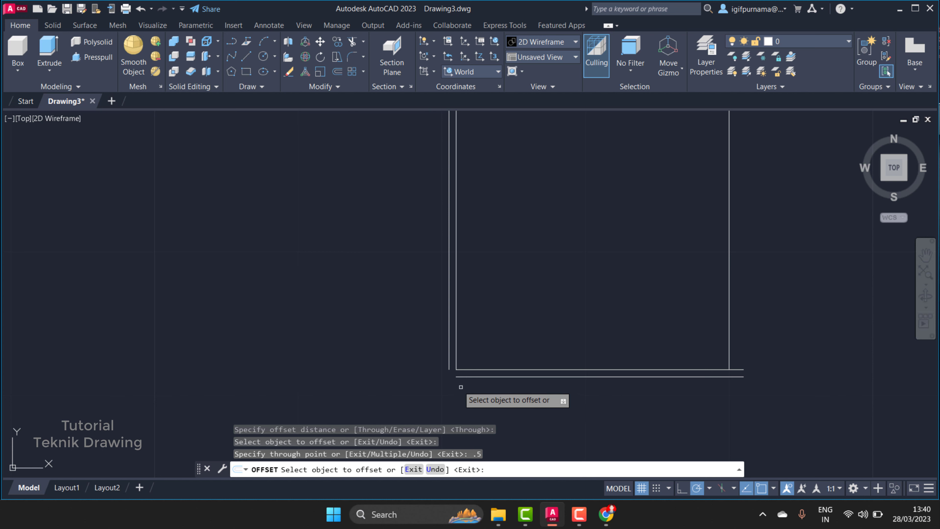
pyautogui.scroll(5, 458, 384)
pyautogui.rightClick(475, 204)
pyautogui.click(495, 213)
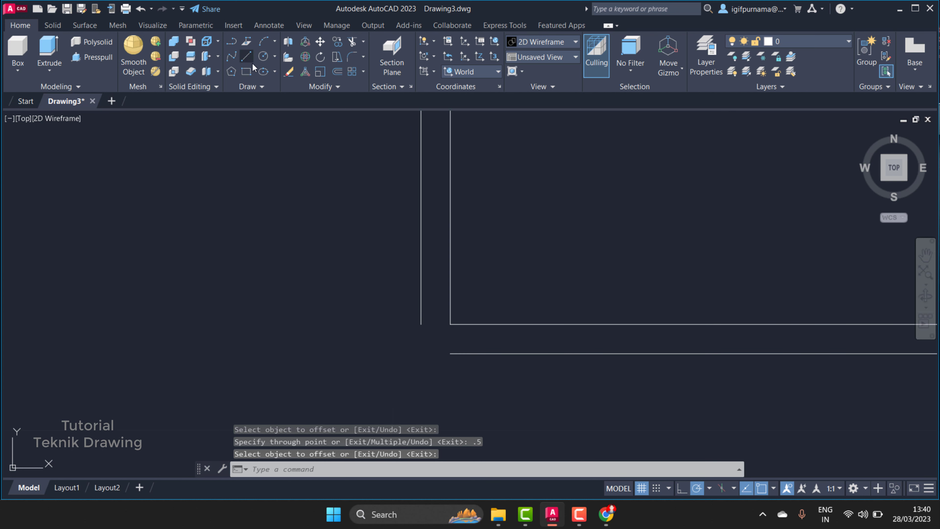
pyautogui.click(246, 56)
# Close the base's left end with a short line joining the two base lines.
pyautogui.click(420, 324)
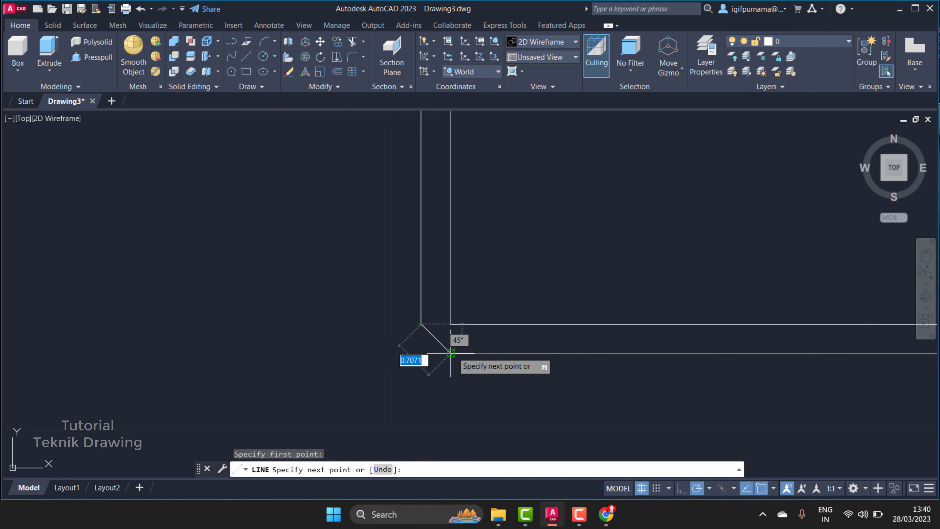
pyautogui.click(421, 353)
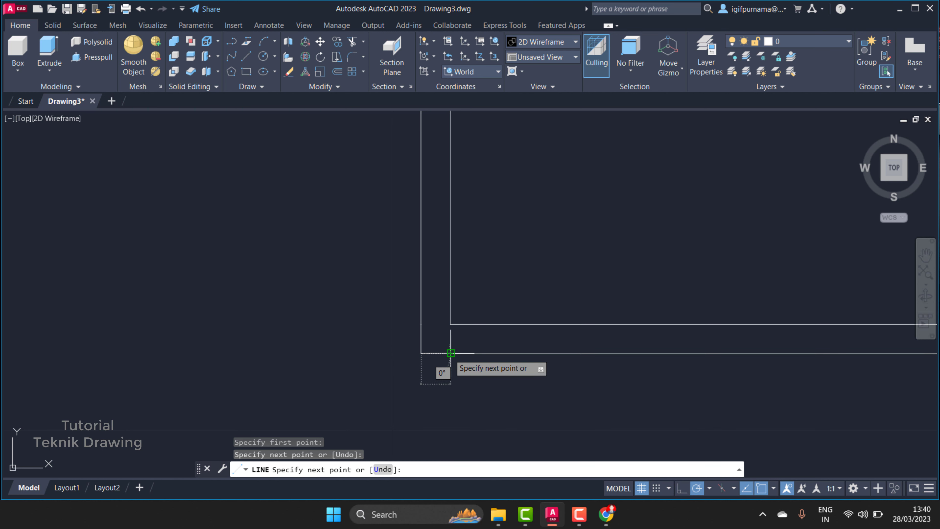
pyautogui.click(451, 353)
pyautogui.rightClick(451, 353)
pyautogui.click(474, 204)
pyautogui.scroll(-3, 430, 270)
pyautogui.scroll(-3, 430, 273)
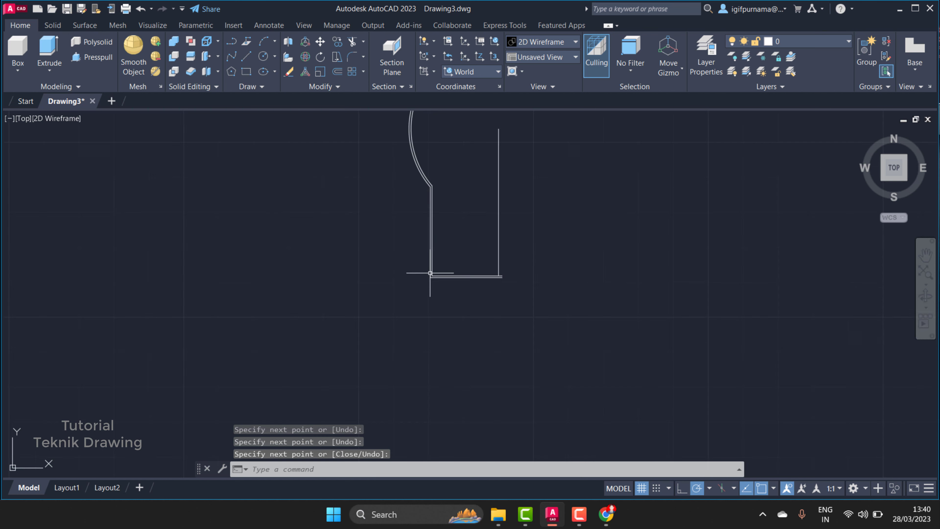
pyautogui.scroll(2, 482, 268)
pyautogui.scroll(2, 485, 265)
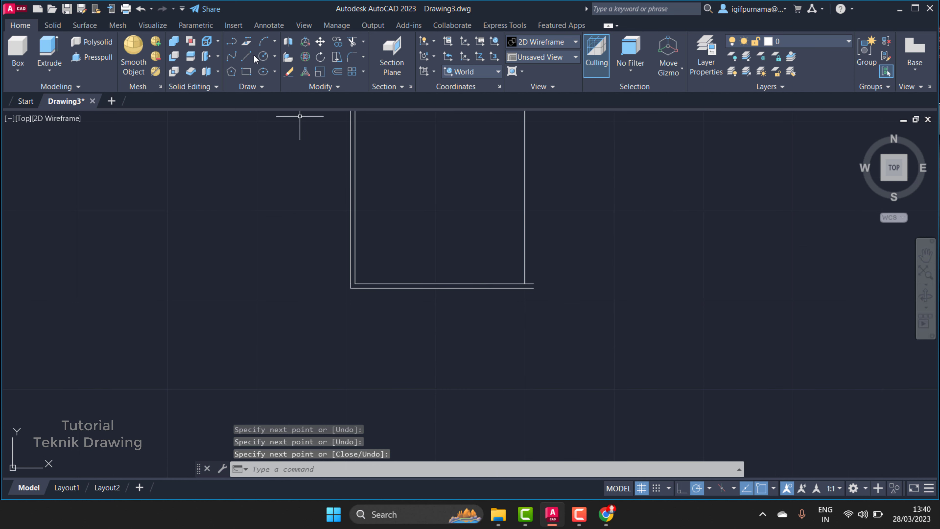
# Close the base's right end with a short vertical line.
pyautogui.click(253, 56)
pyautogui.scroll(4, 518, 278)
pyautogui.click(560, 295)
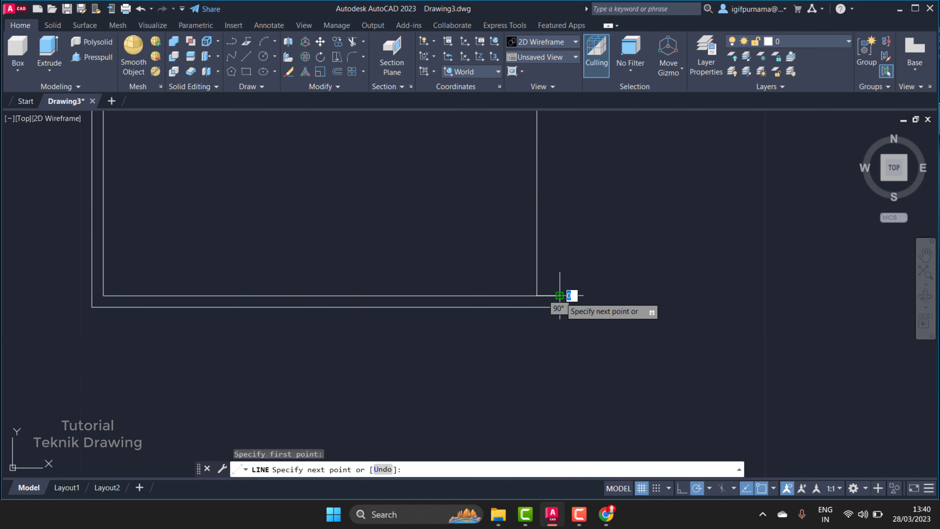
pyautogui.click(559, 307)
pyautogui.rightClick(559, 307)
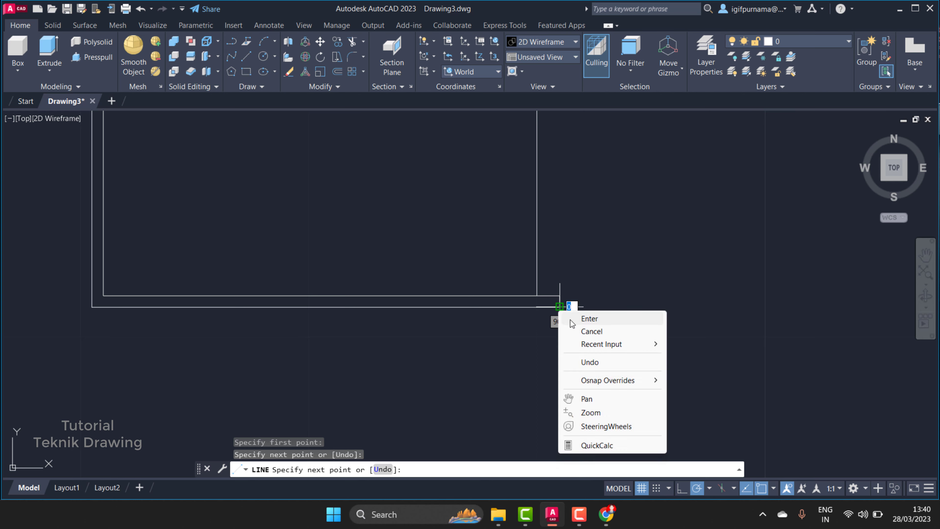
pyautogui.click(572, 323)
# Erase the stray right-hand vertical guide line with a crossing window.
pyautogui.click(289, 72)
pyautogui.click(548, 204)
pyautogui.click(519, 207)
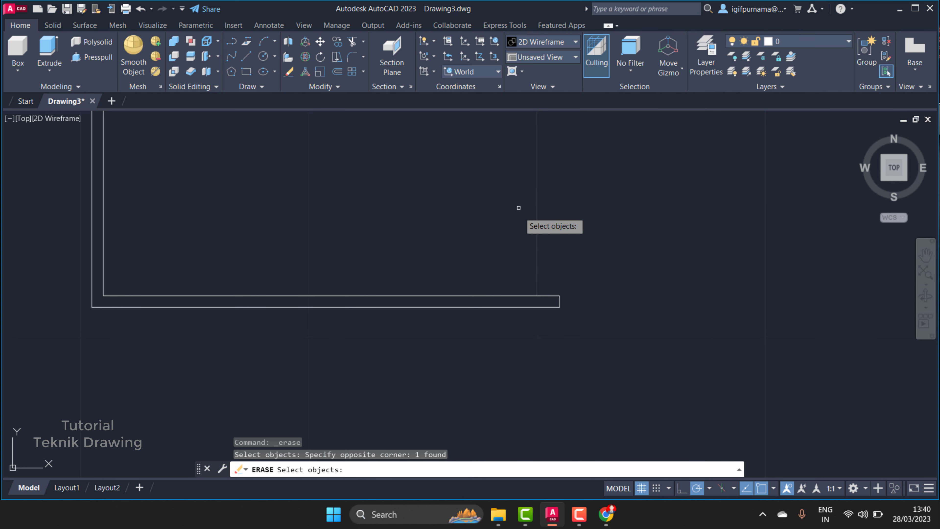
pyautogui.press('Return')
pyautogui.scroll(-3, 518, 252)
pyautogui.scroll(-2, 514, 241)
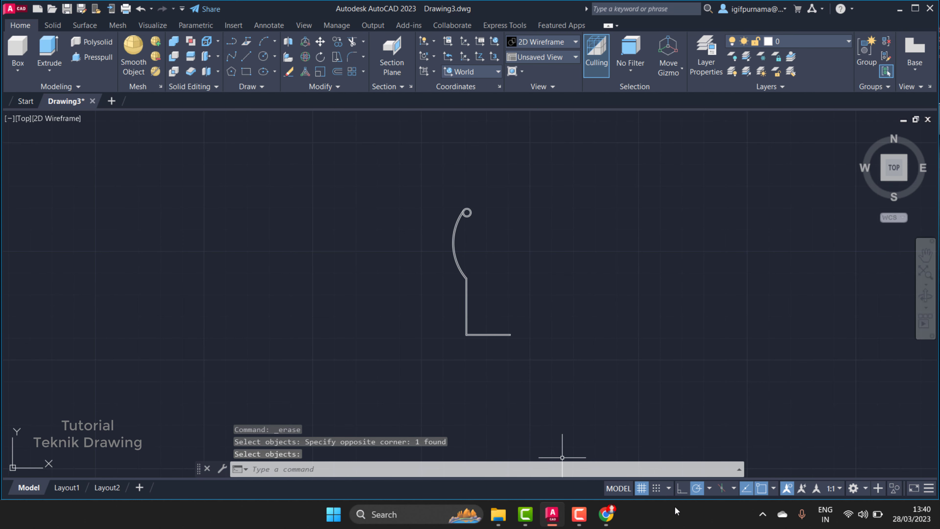
pyautogui.click(605, 513)
pyautogui.scroll(2, 607, 347)
pyautogui.scroll(5, 606, 346)
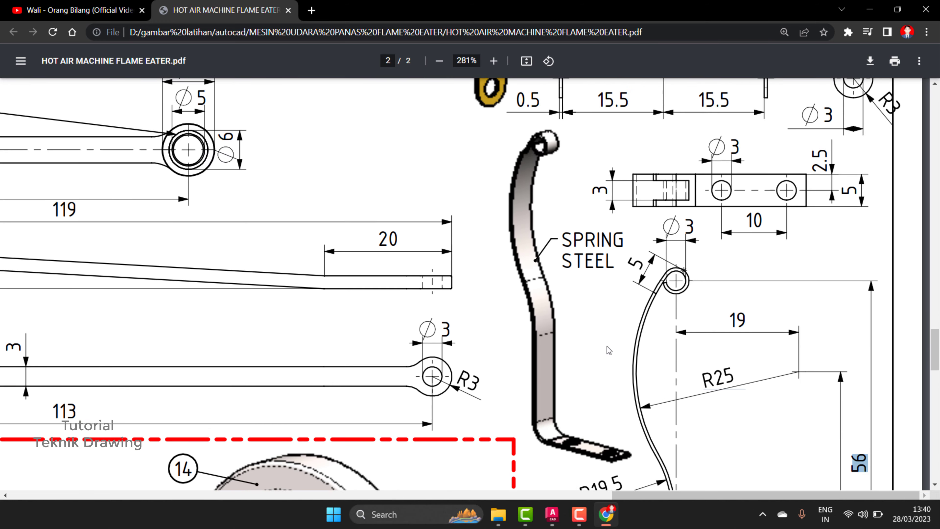
pyautogui.scroll(2, 606, 346)
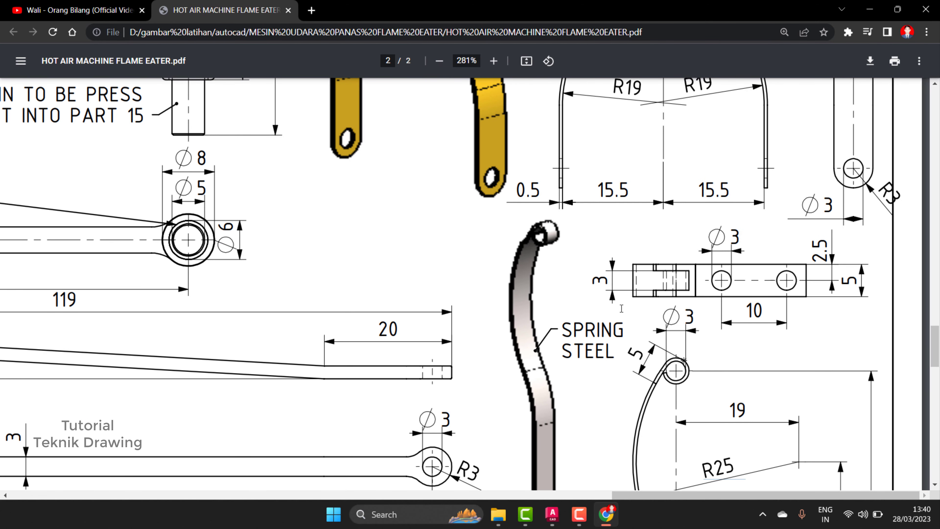
pyautogui.scroll(4, 536, 233)
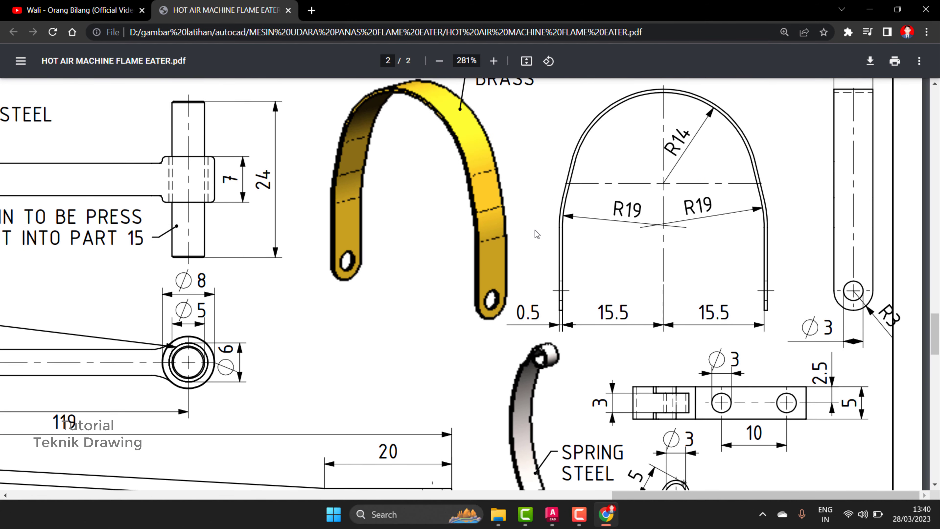
pyautogui.scroll(-5, 536, 233)
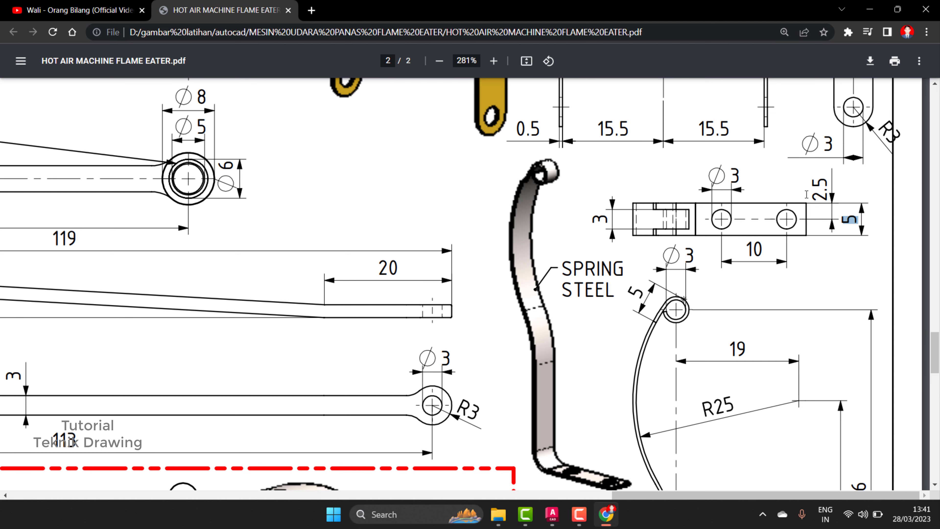
pyautogui.click(869, 9)
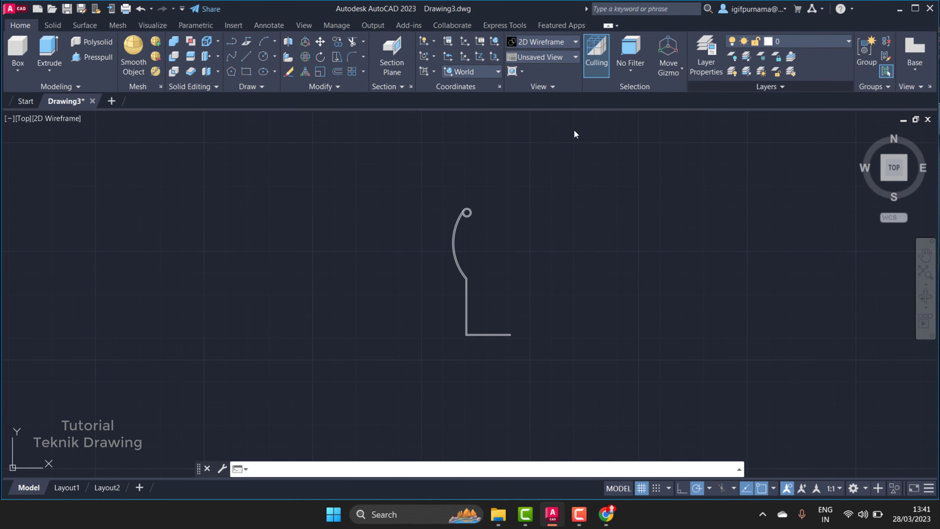
pyautogui.scroll(5, 495, 210)
pyautogui.scroll(4, 341, 314)
pyautogui.scroll(4, 333, 307)
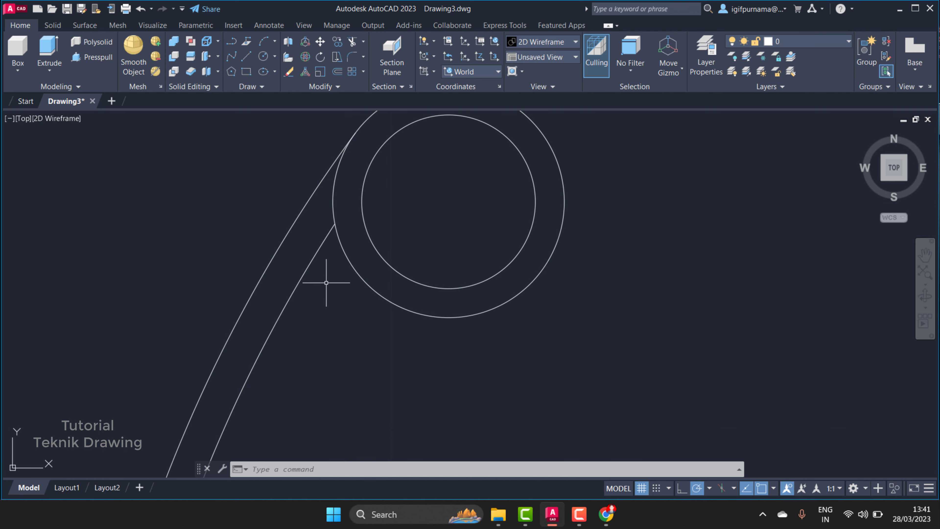
pyautogui.scroll(-3, 326, 283)
pyautogui.scroll(-3, 326, 282)
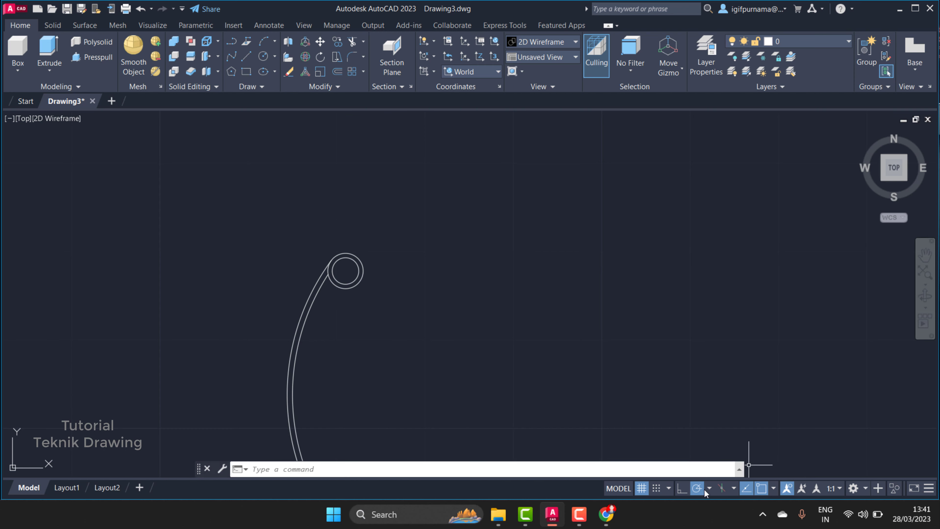
pyautogui.click(614, 514)
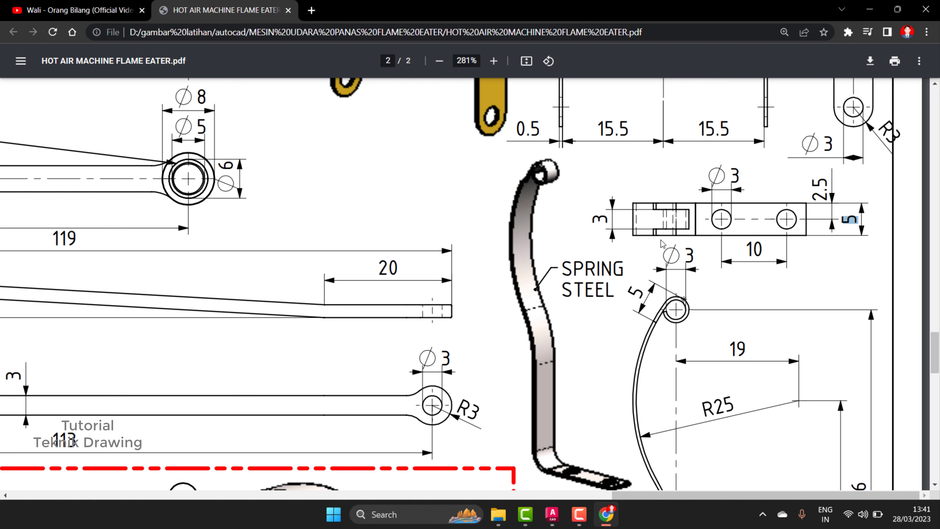
pyautogui.keyDown('ctrl'); pyautogui.scroll(3, 662, 242); pyautogui.keyUp('ctrl')
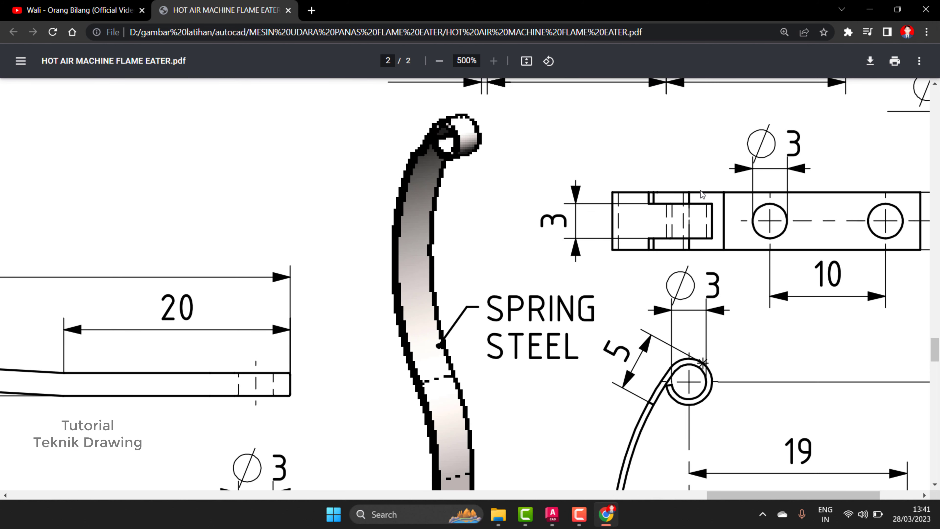
pyautogui.scroll(-1, 700, 190)
pyautogui.scroll(-3, 640, 204)
# Trim away the outer circle's arc between the arm lines.
pyautogui.click(869, 9)
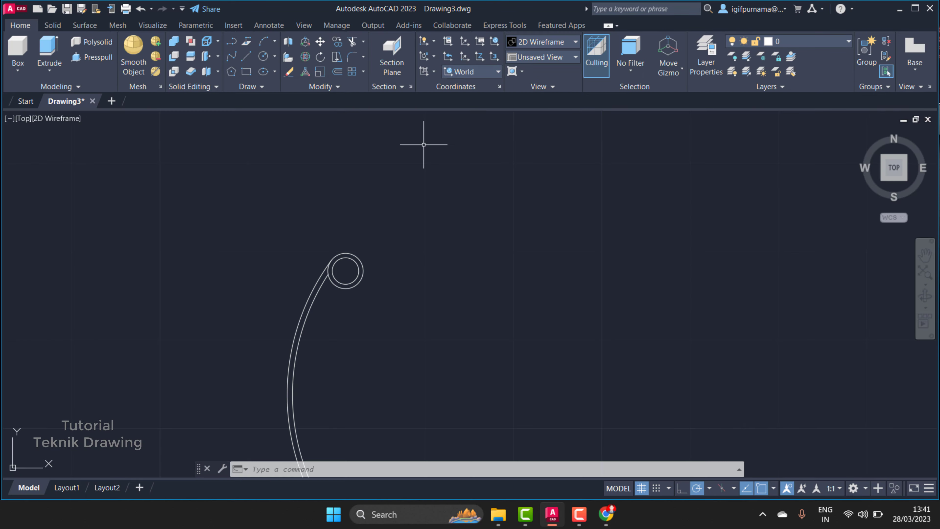
pyautogui.scroll(3, 325, 282)
pyautogui.scroll(3, 335, 262)
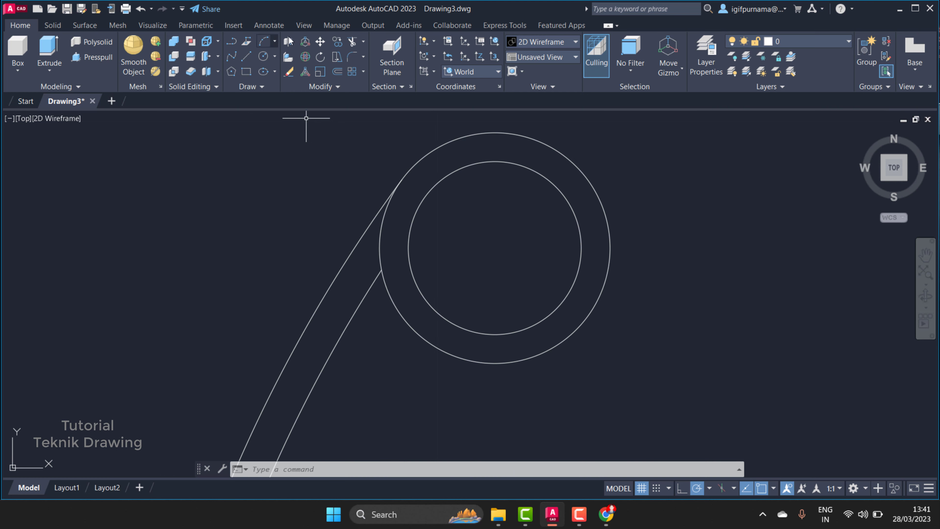
pyautogui.click(352, 43)
pyautogui.moveTo(395, 230); pyautogui.dragTo(377, 239)
pyautogui.rightClick(394, 243)
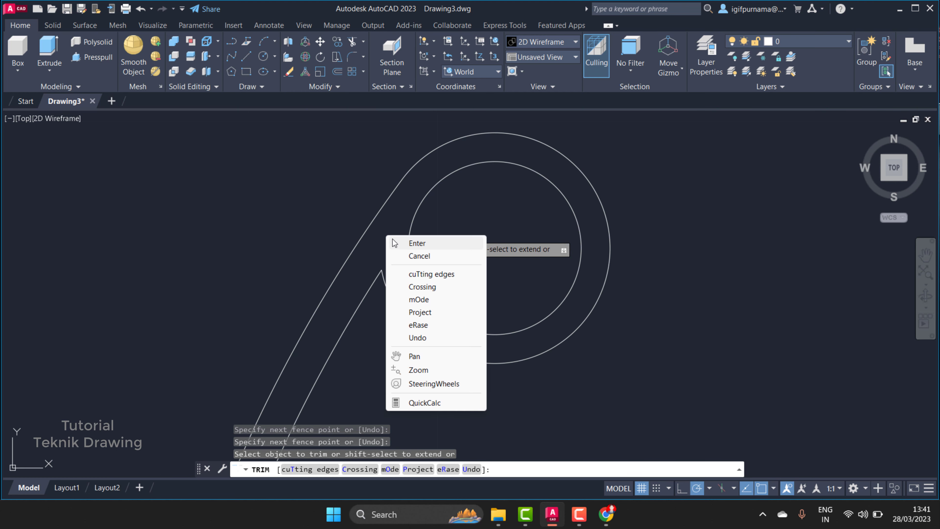
pyautogui.click(395, 242)
# Window-select the arc and L-shaped spring outline.
pyautogui.click(540, 59)
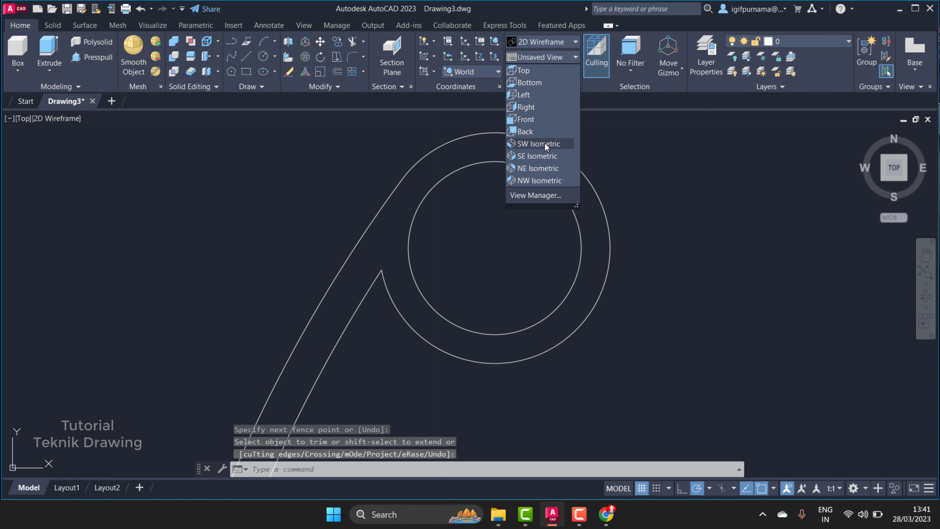
pyautogui.click(630, 194)
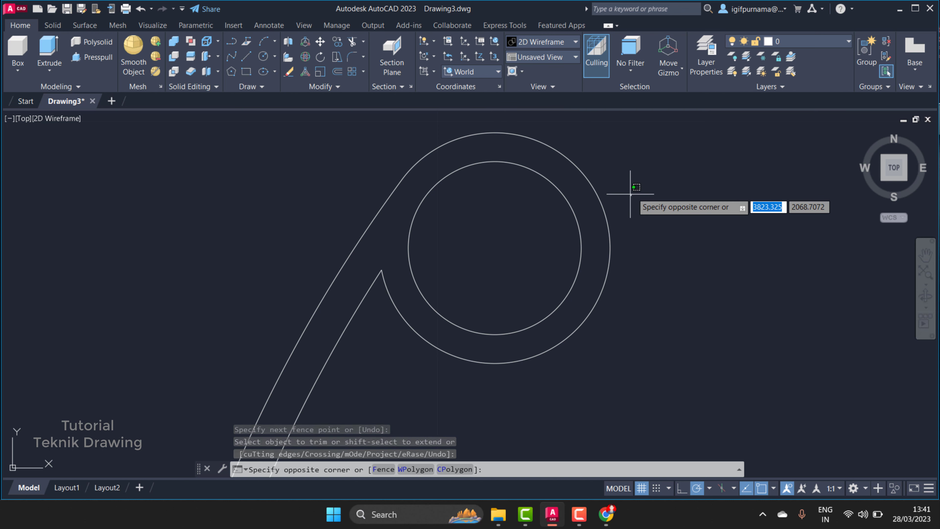
pyautogui.click(600, 189)
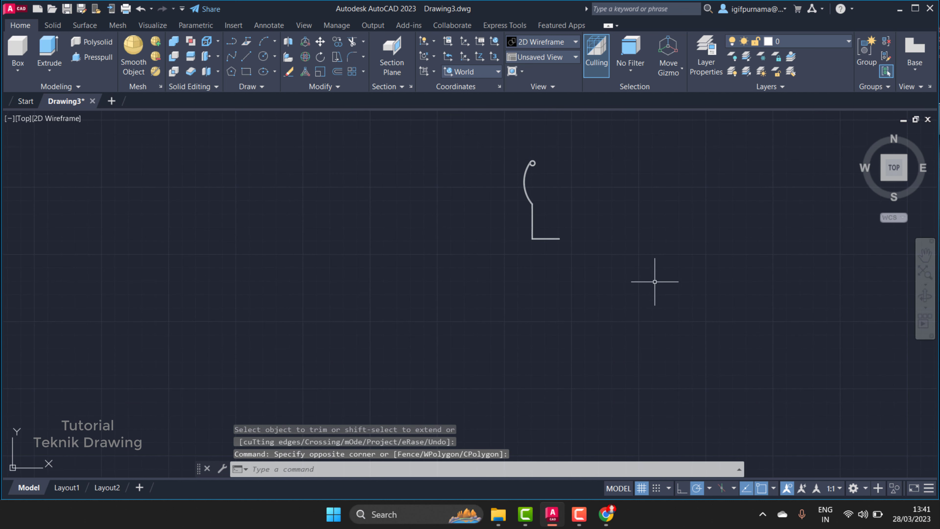
pyautogui.click(657, 293)
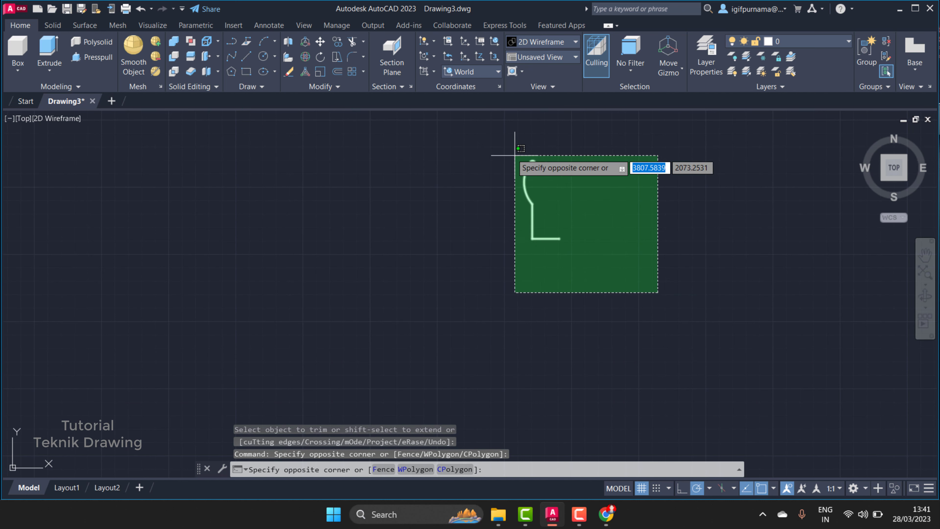
pyautogui.click(514, 155)
# Convert the outline into 2 regions and switch to the southwest isometric view.
pyautogui.click(198, 89)
pyautogui.click(249, 87)
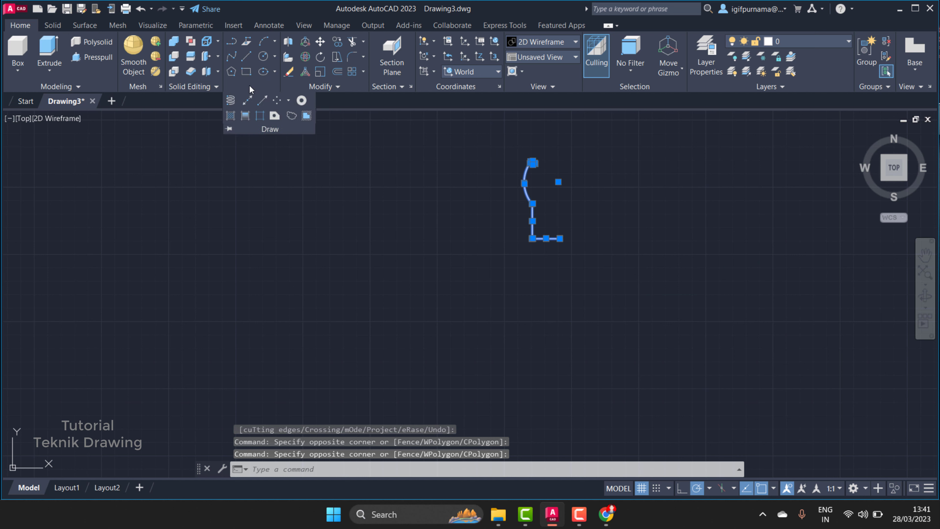
pyautogui.click(275, 116)
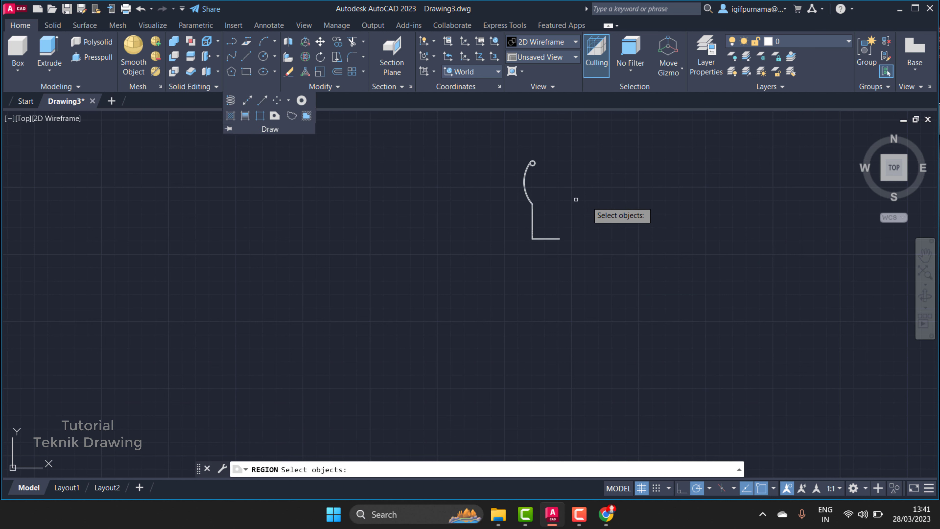
pyautogui.click(622, 259)
pyautogui.click(495, 133)
pyautogui.press('Return')
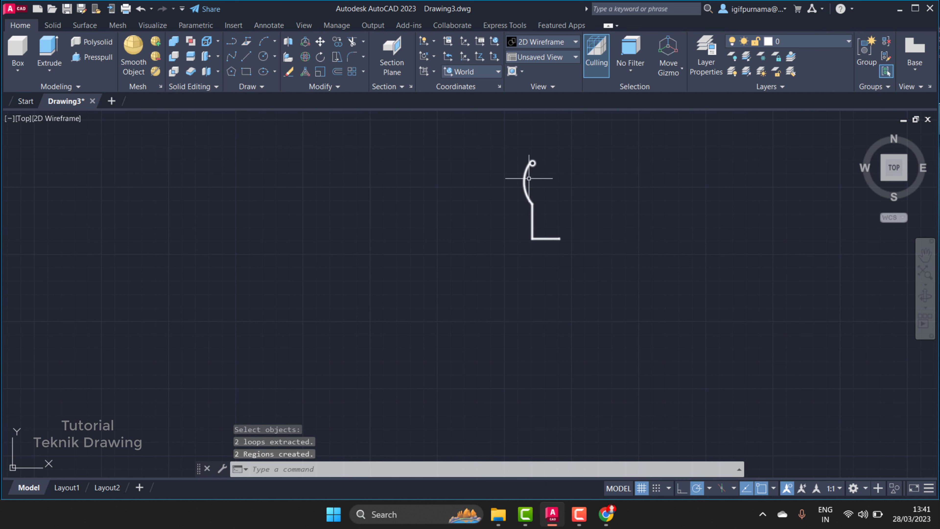
pyautogui.click(538, 56)
pyautogui.click(538, 140)
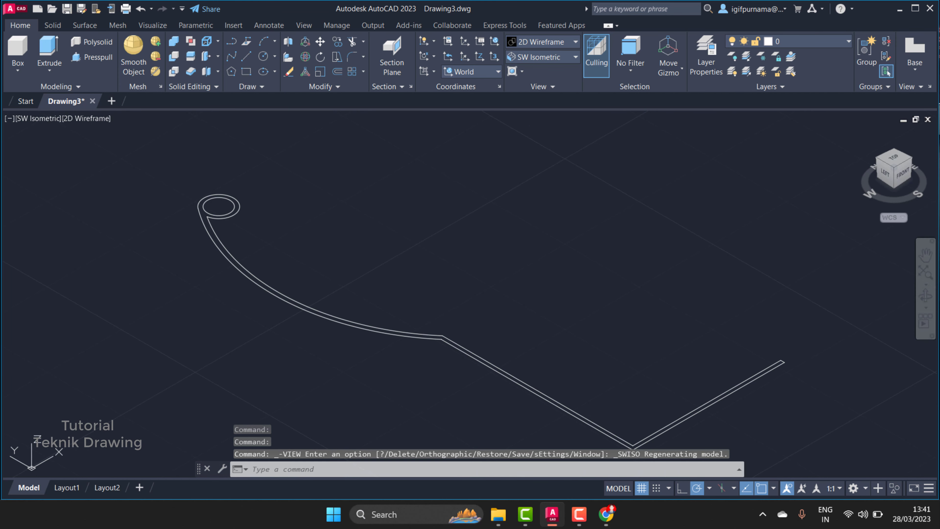
# Presspull the spring band region 5 units into a solid.
pyautogui.click(93, 56)
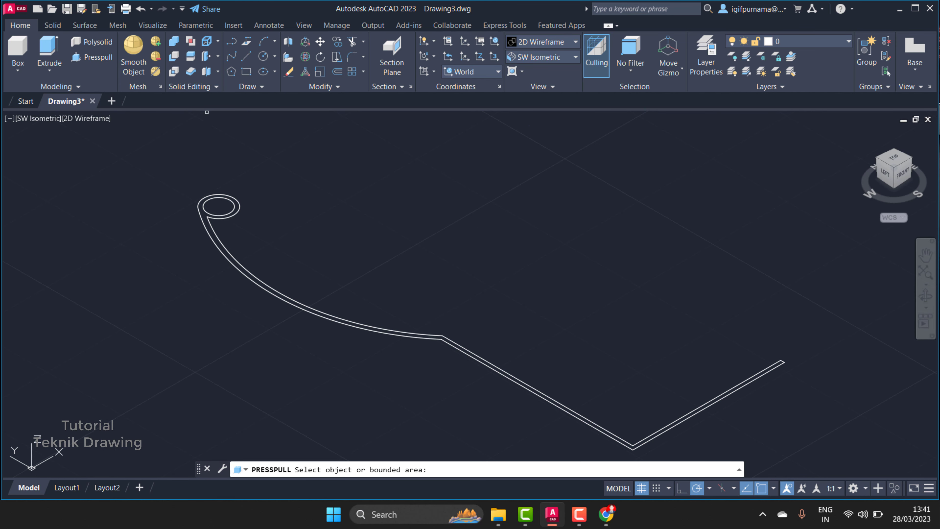
pyautogui.scroll(3, 209, 215)
pyautogui.scroll(2, 207, 211)
pyautogui.click(207, 209)
pyautogui.scroll(-4, 207, 209)
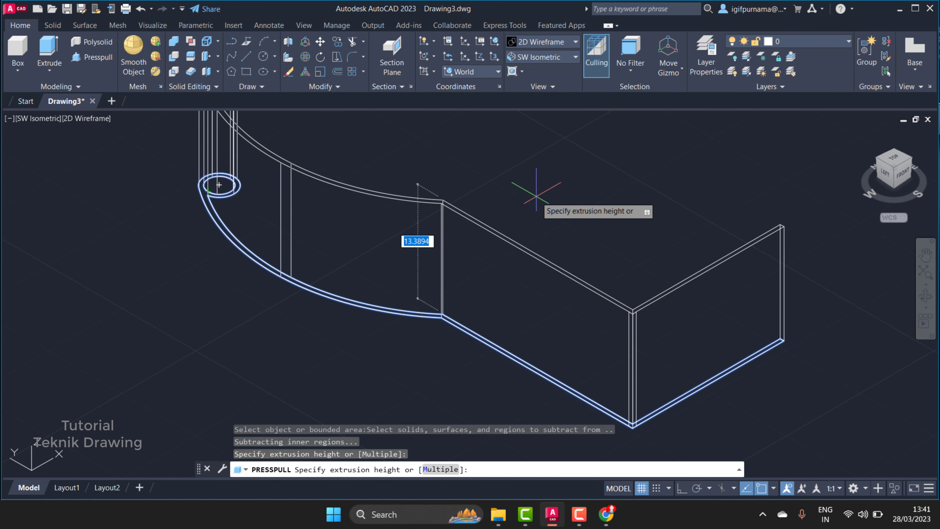
pyautogui.write('5')
pyautogui.press('Return')
pyautogui.press('Return')
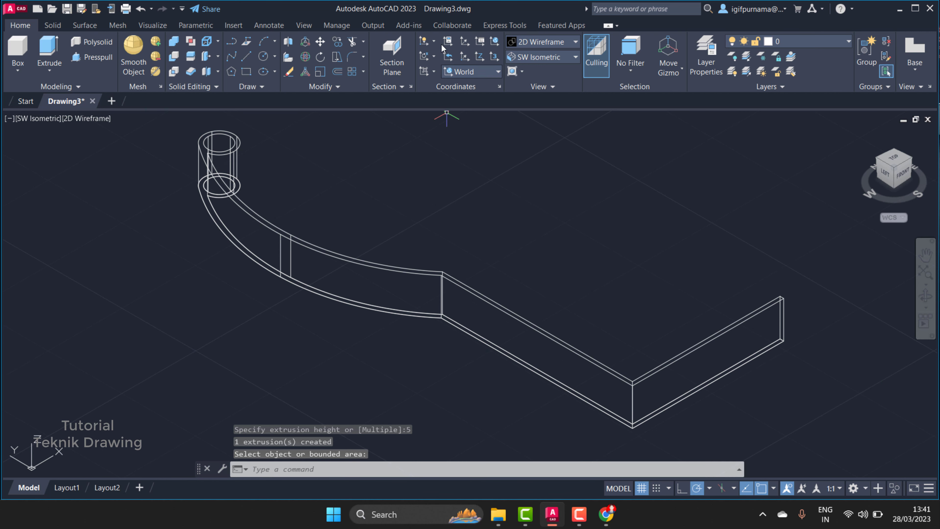
# Switch the model to the Shaded visual style and orbit to inspect the solid.
pyautogui.click(532, 58)
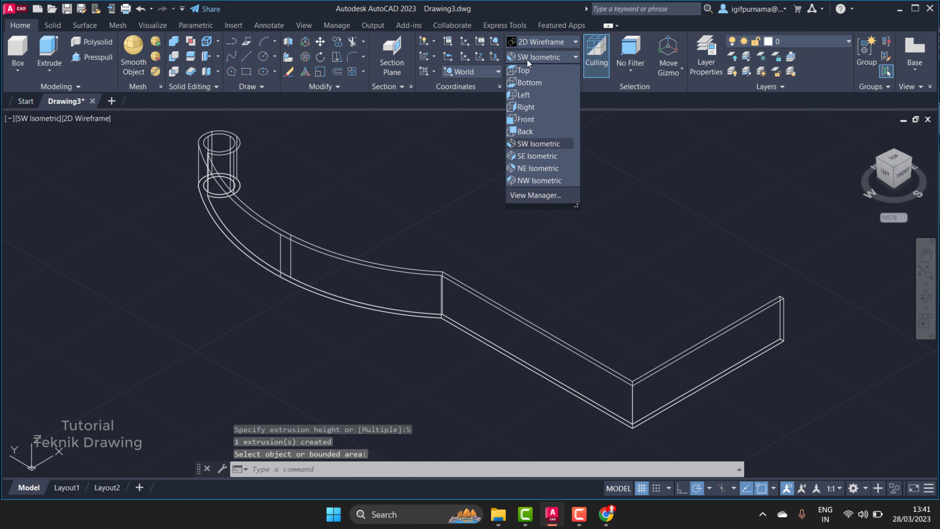
pyautogui.click(521, 44)
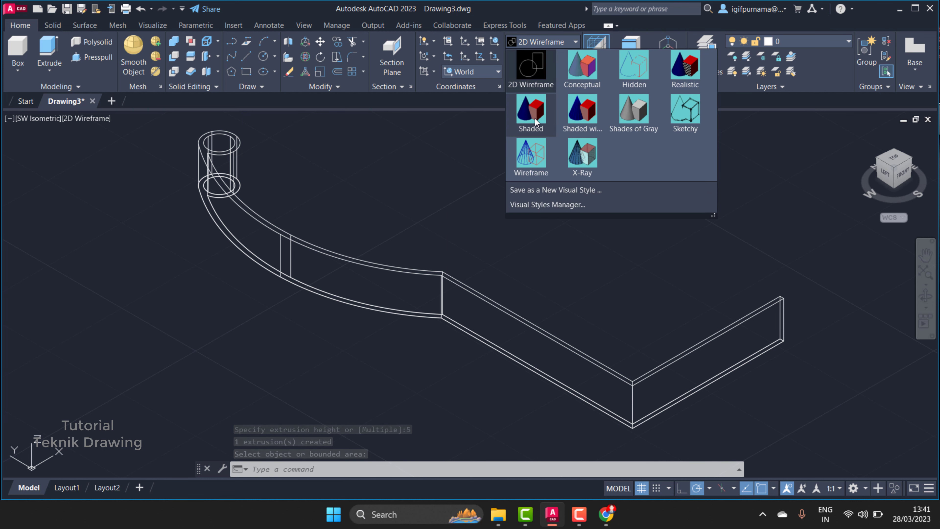
pyautogui.click(521, 145)
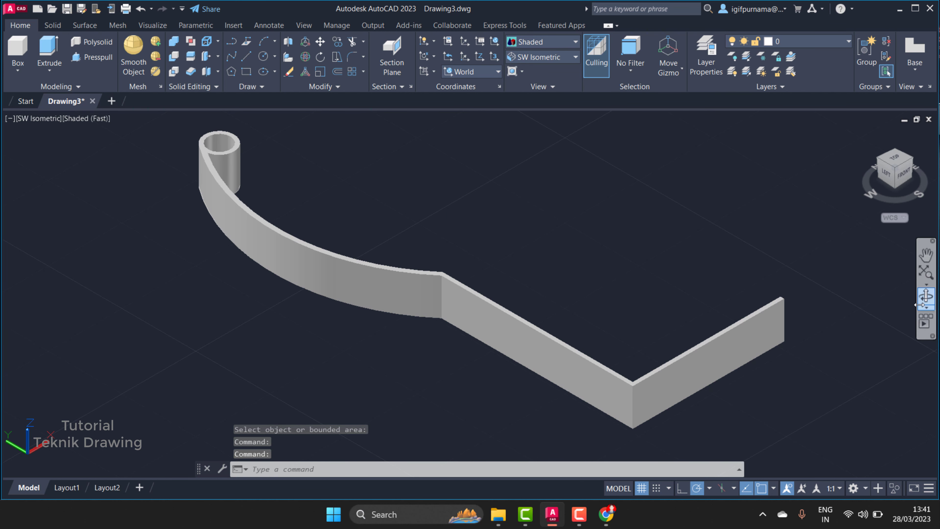
pyautogui.click(926, 295)
pyautogui.moveTo(793, 282)
pyautogui.mouseDown()
pyautogui.moveTo(480, 250)
pyautogui.moveTo(363, 279)
pyautogui.moveTo(477, 329)
pyautogui.moveTo(537, 205)
pyautogui.moveTo(524, 252)
pyautogui.mouseUp()
pyautogui.rightClick(523, 228)
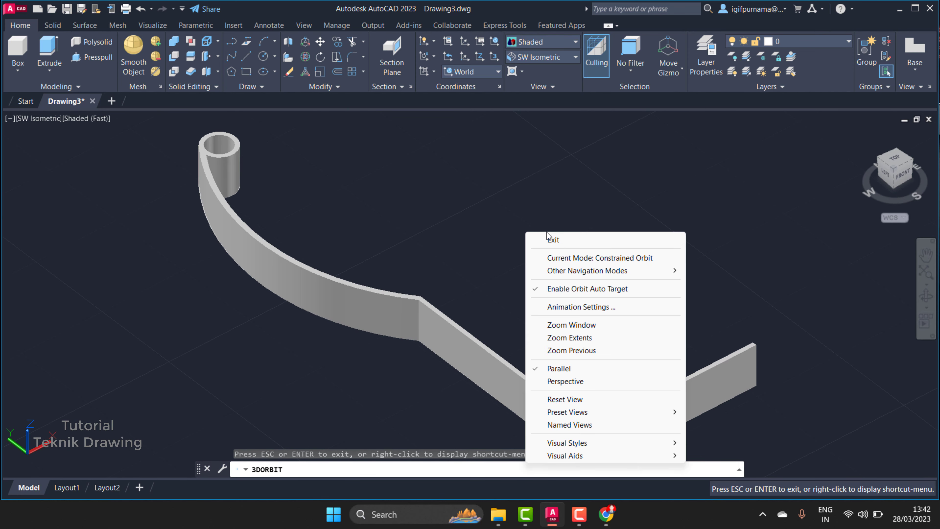
pyautogui.click(552, 240)
# Check the spring part in the Chrome PDF, then minimize Chrome.
pyautogui.scroll(-4, 387, 204)
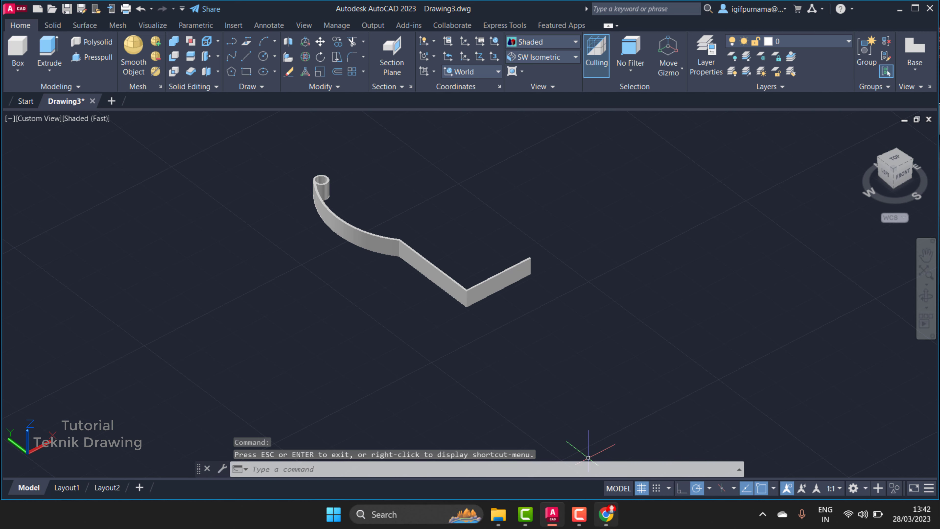
pyautogui.click(606, 516)
pyautogui.scroll(-3, 611, 335)
pyautogui.scroll(3, 611, 335)
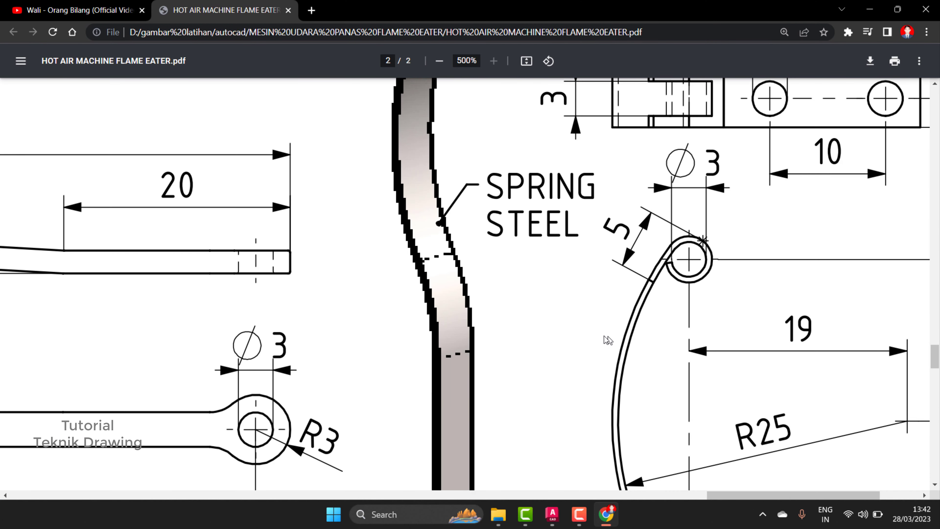
pyautogui.keyDown('ctrl'); pyautogui.scroll(-2, 604, 336); pyautogui.keyUp('ctrl')
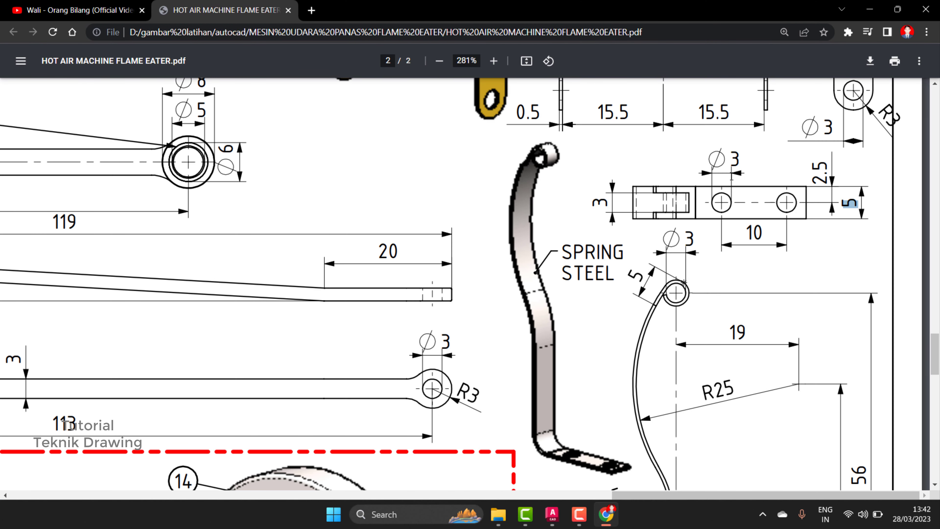
pyautogui.click(869, 9)
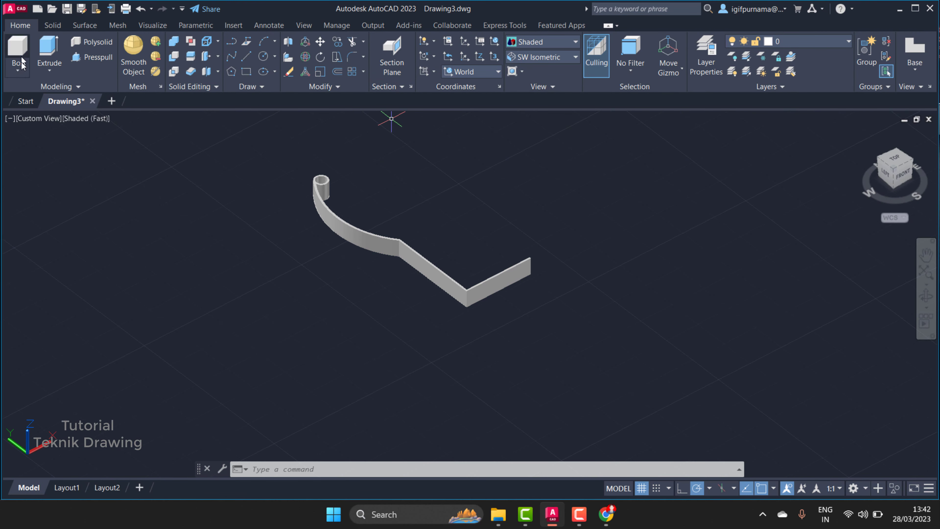
# Draw a tall cylinder of radius 1.5 beside the spring solid.
pyautogui.click(19, 78)
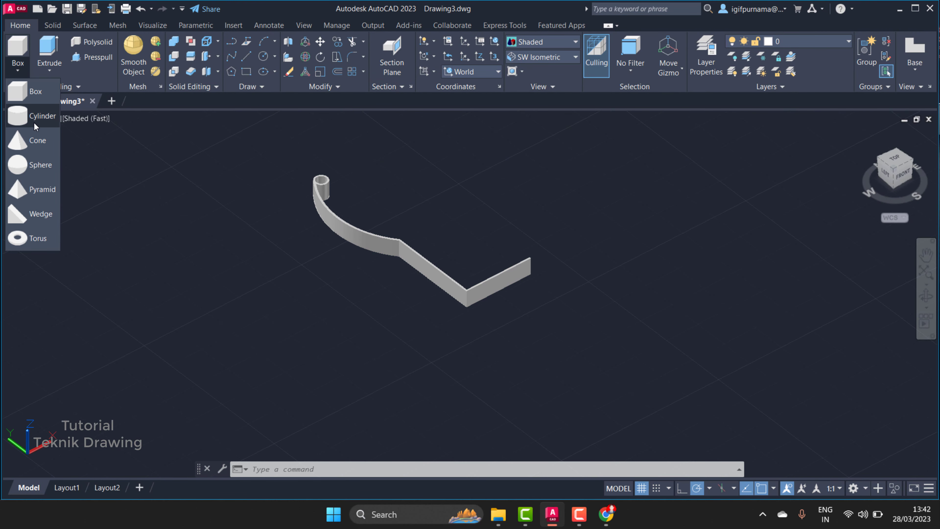
pyautogui.click(45, 118)
pyautogui.click(713, 325)
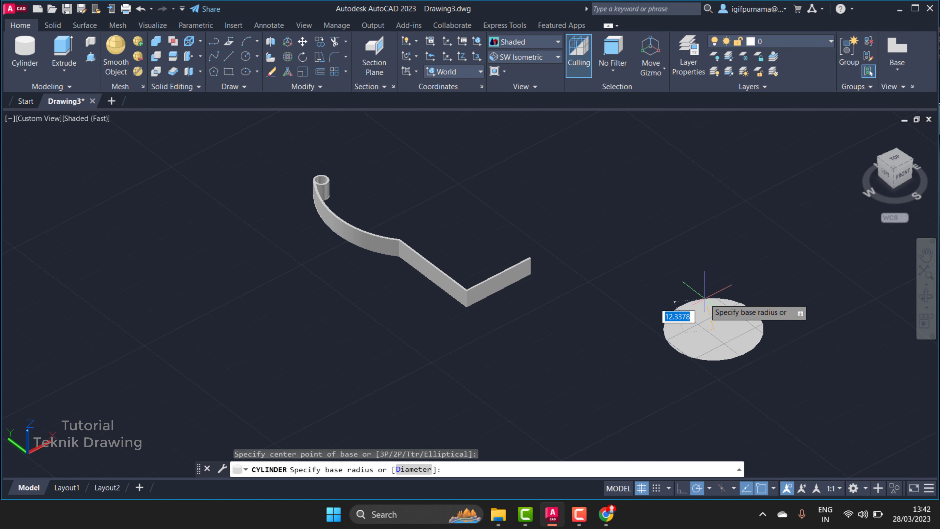
pyautogui.write('1')
pyautogui.write('.5')
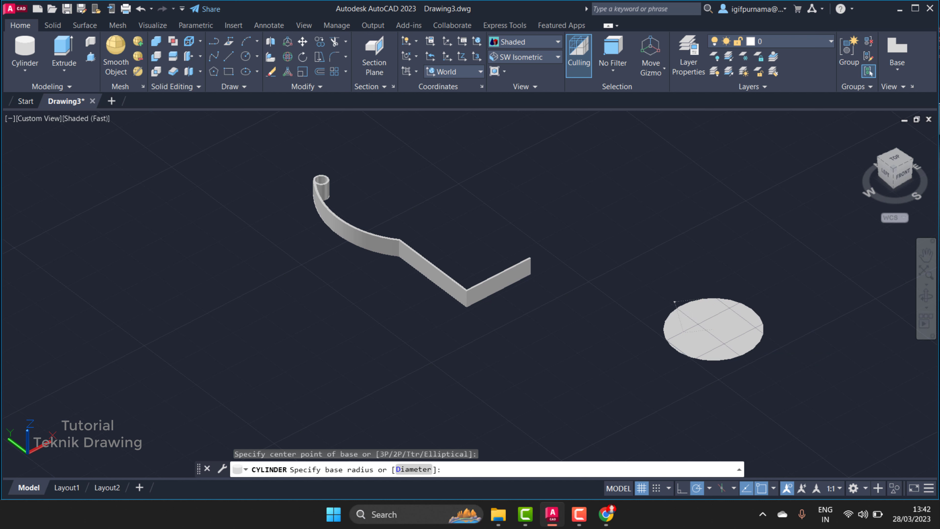
pyautogui.press('Return')
pyautogui.click(714, 220)
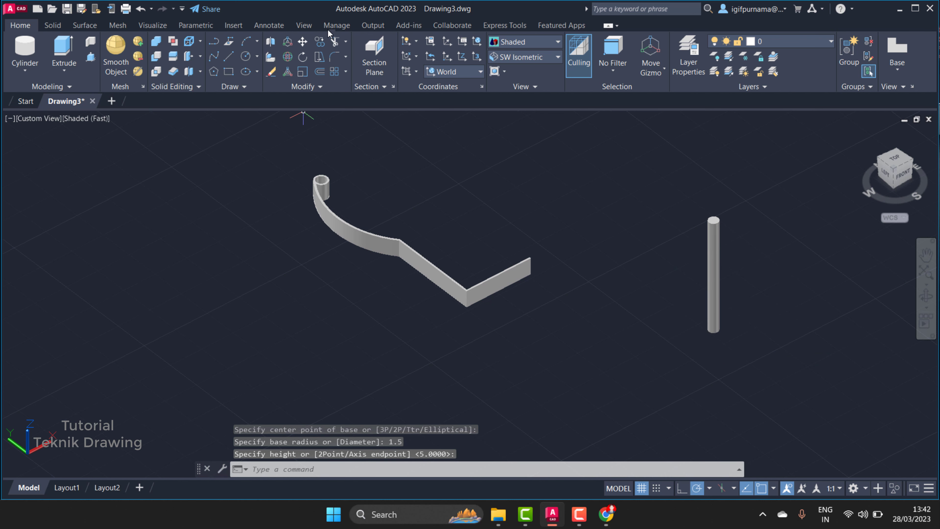
# Adjust the zoom, then bring the Chrome PDF drawing back to the front.
pyautogui.scroll(2, 503, 221)
pyautogui.scroll(2, 503, 220)
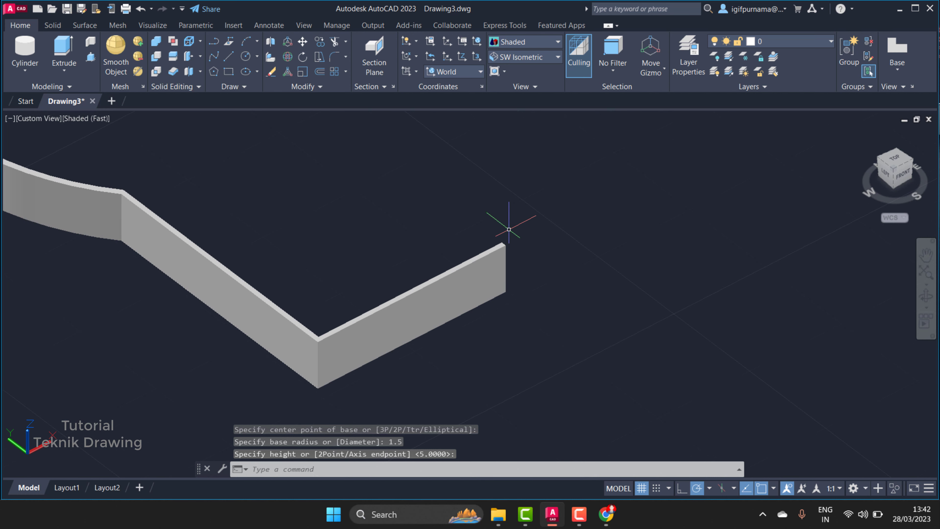
pyautogui.scroll(-4, 262, 124)
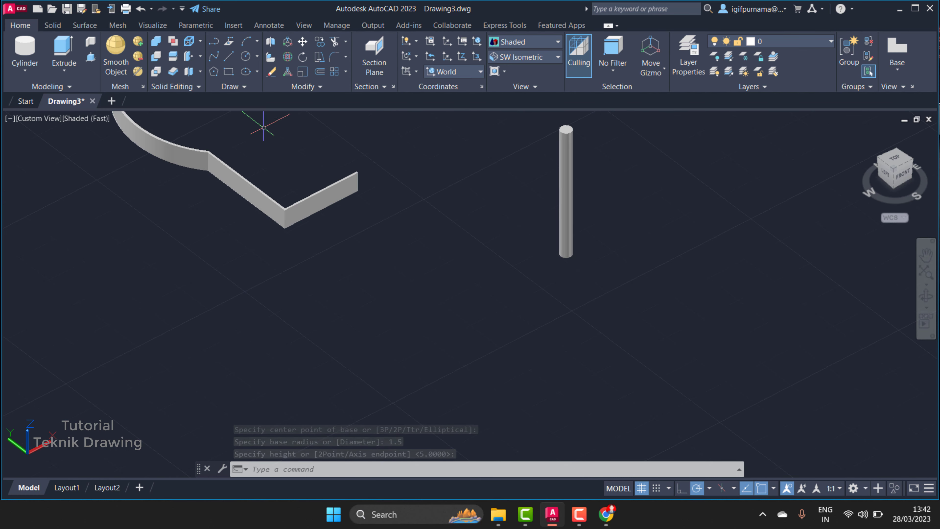
pyautogui.click(606, 513)
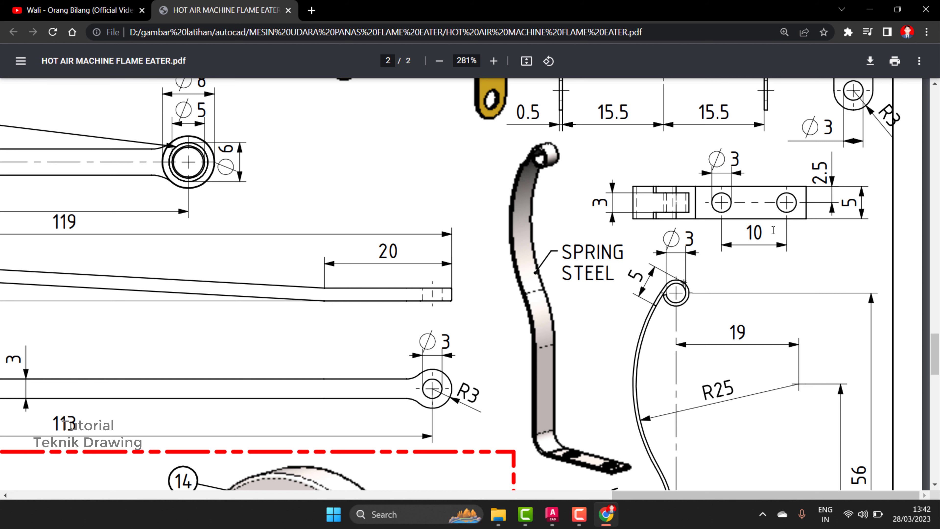
# Scroll the PDF to the spring's R19.5 bend radius and highlight it.
pyautogui.scroll(-3, 773, 230)
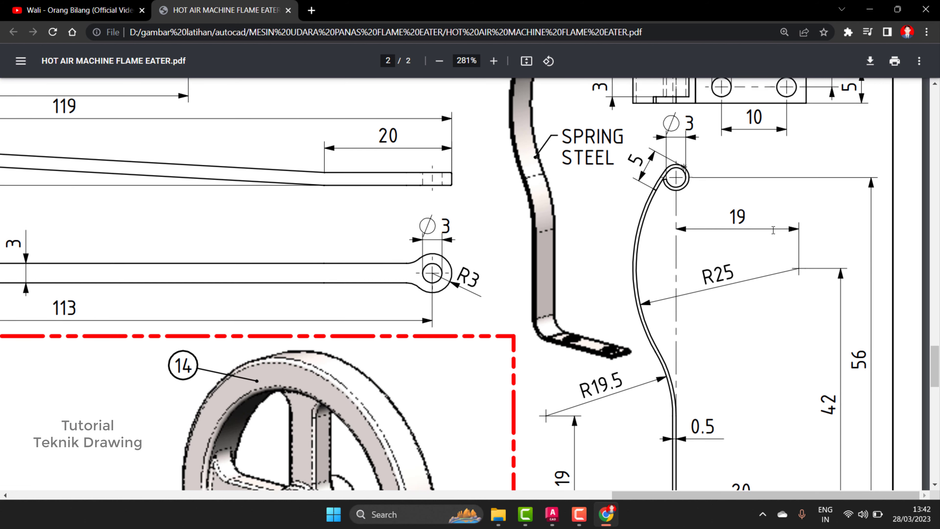
pyautogui.scroll(-2, 773, 230)
pyautogui.scroll(-3, 771, 229)
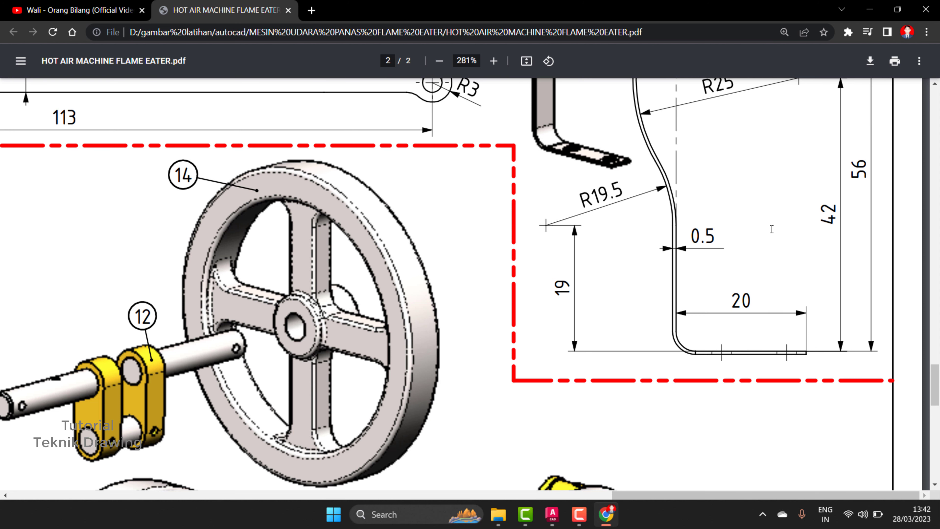
pyautogui.scroll(2, 772, 229)
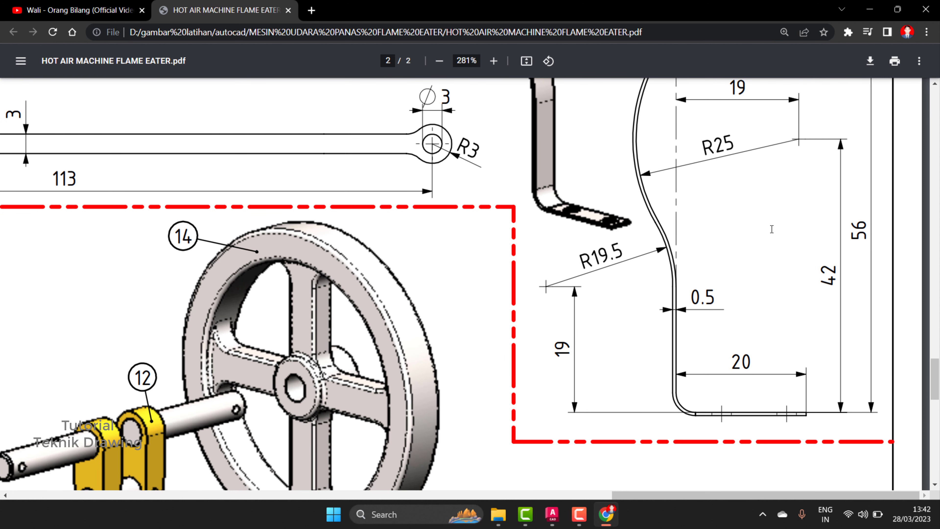
pyautogui.scroll(2, 771, 229)
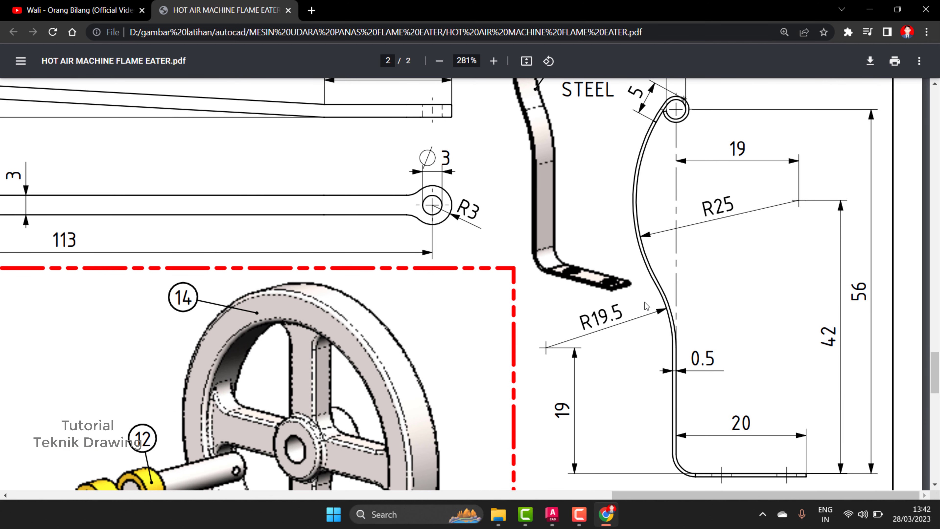
pyautogui.moveTo(581, 323); pyautogui.dragTo(625, 328)
pyautogui.click(640, 361)
# Reselect the R19.5 dimension label, then minimize Chrome to return to AutoCAD.
pyautogui.moveTo(618, 314); pyautogui.dragTo(643, 354)
pyautogui.click(642, 354)
pyautogui.scroll(2, 643, 351)
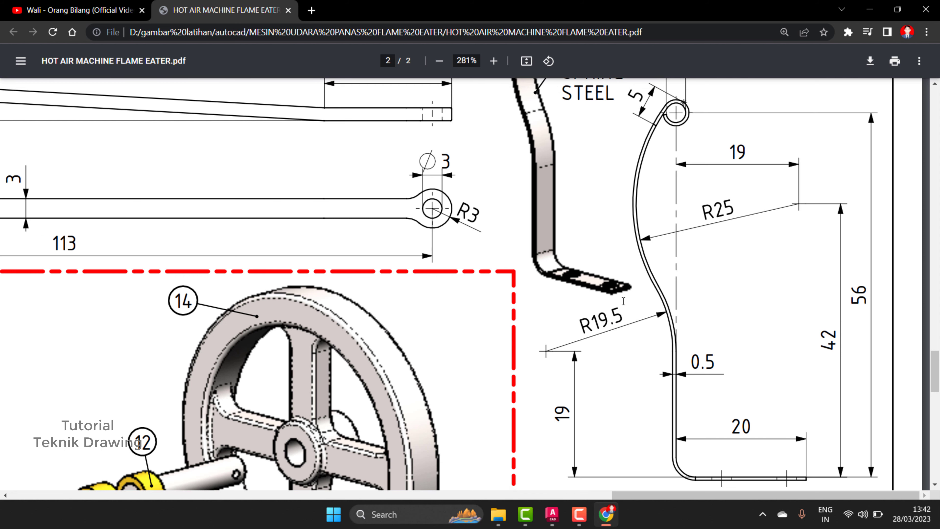
pyautogui.scroll(-2, 623, 300)
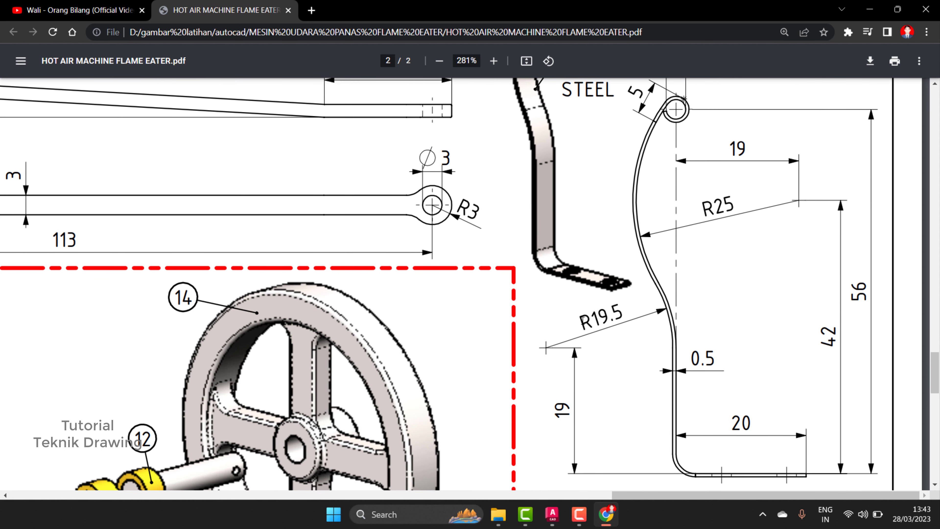
pyautogui.moveTo(583, 318); pyautogui.dragTo(648, 301)
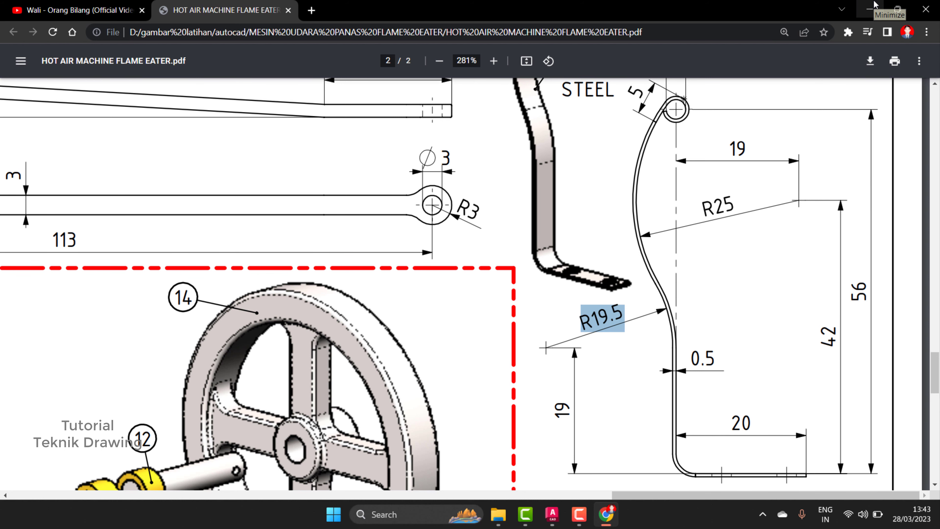
pyautogui.click(869, 9)
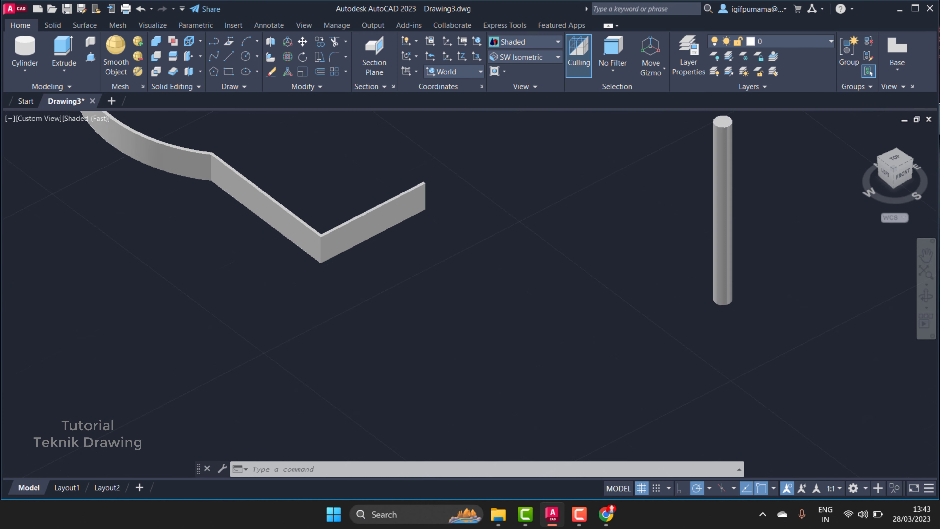
# Try filleting the first bend edge at the default radius; cancel both failed attempts.
pyautogui.scroll(6, 203, 148)
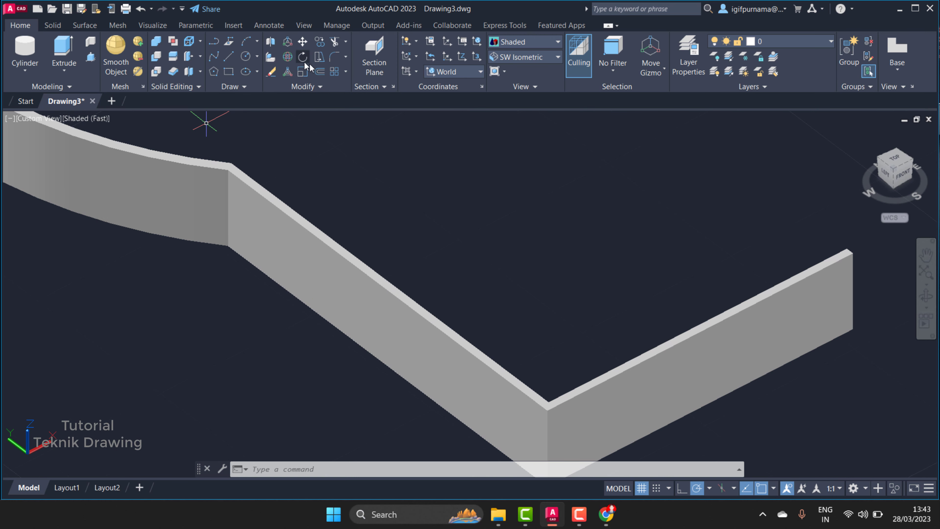
pyautogui.click(334, 56)
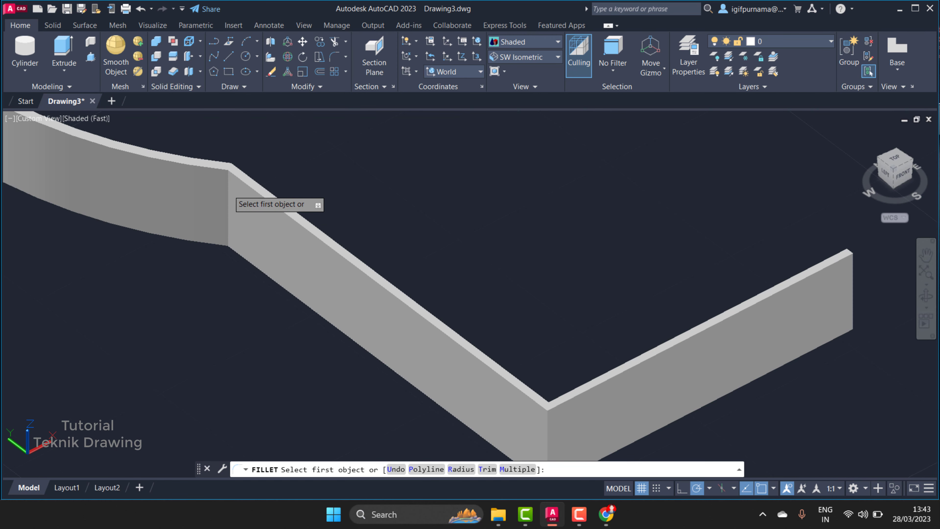
pyautogui.click(227, 190)
pyautogui.rightClick(229, 183)
pyautogui.click(243, 200)
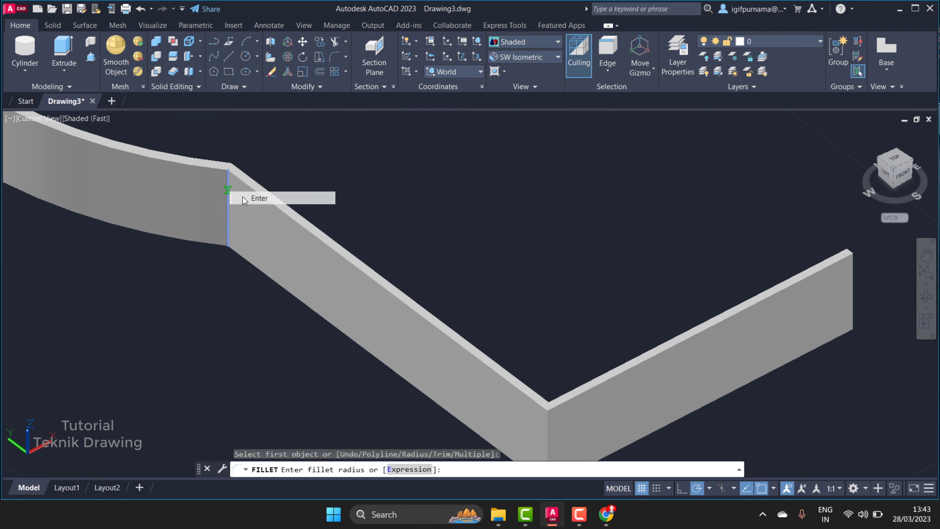
pyautogui.press('Return')
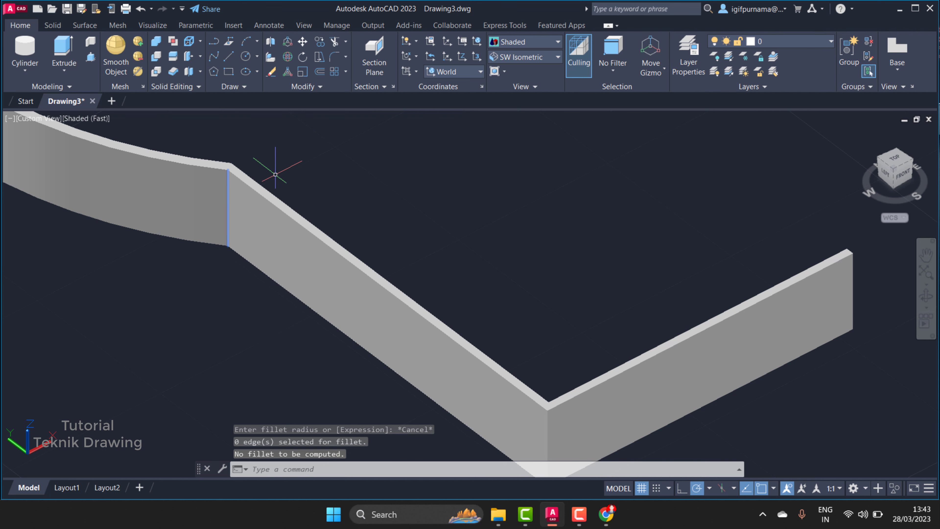
pyautogui.click(334, 56)
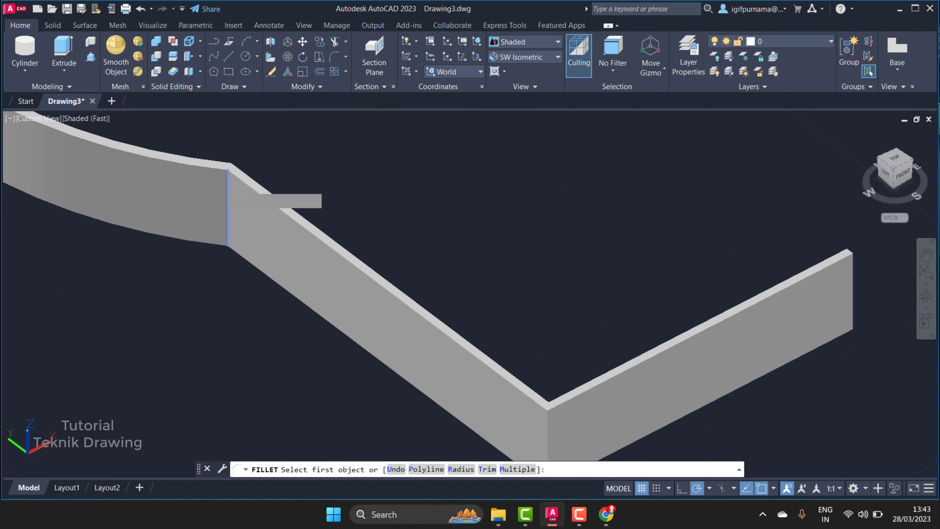
pyautogui.click(229, 189)
pyautogui.rightClick(226, 185)
pyautogui.click(241, 191)
pyautogui.press('Return')
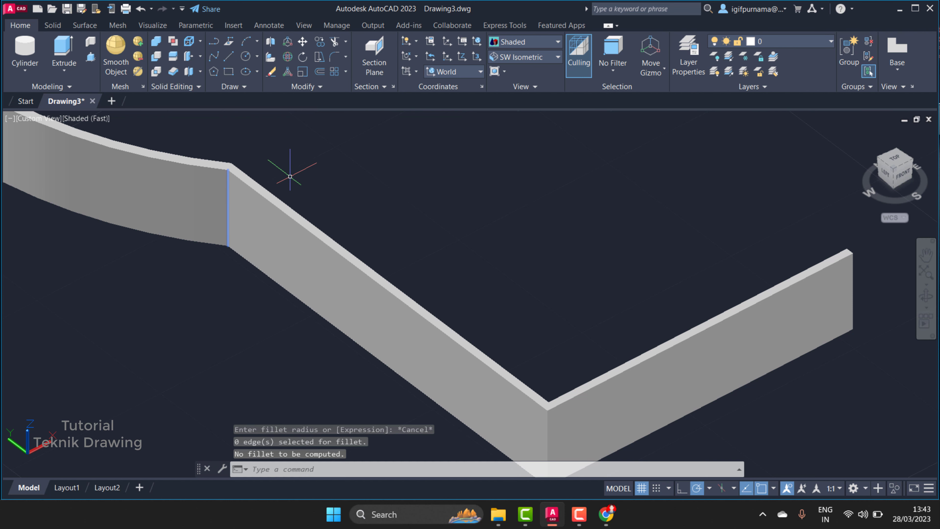
# Restart FILLET and set its radius to 19.5, checking the value in the PDF.
pyautogui.click(333, 59)
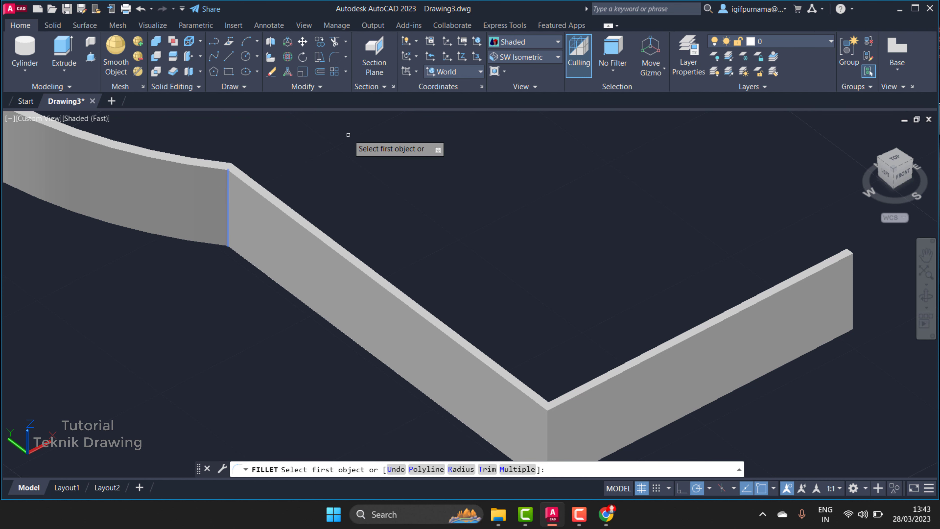
pyautogui.write('r')
pyautogui.press('Return')
pyautogui.write('19')
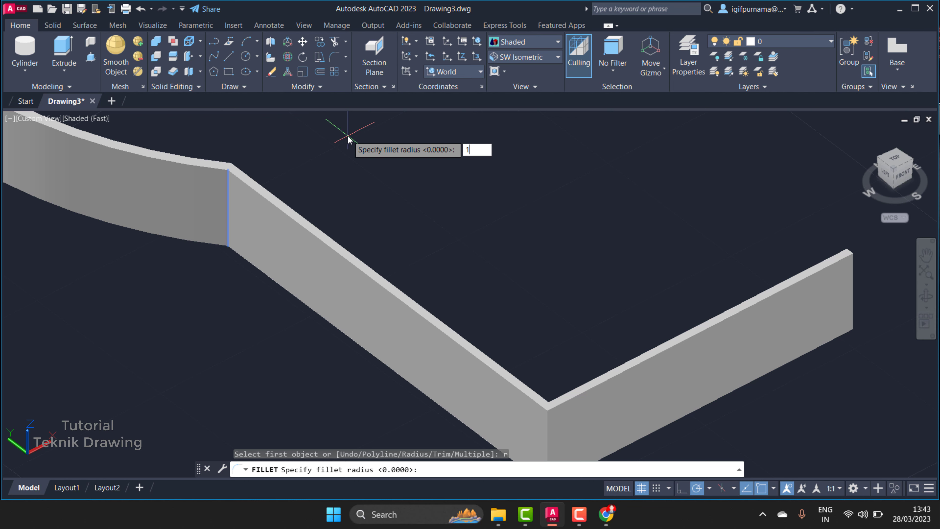
pyautogui.click(611, 525)
pyautogui.click(552, 514)
pyautogui.write('5')
pyautogui.press('Return')
pyautogui.scroll(2, 234, 175)
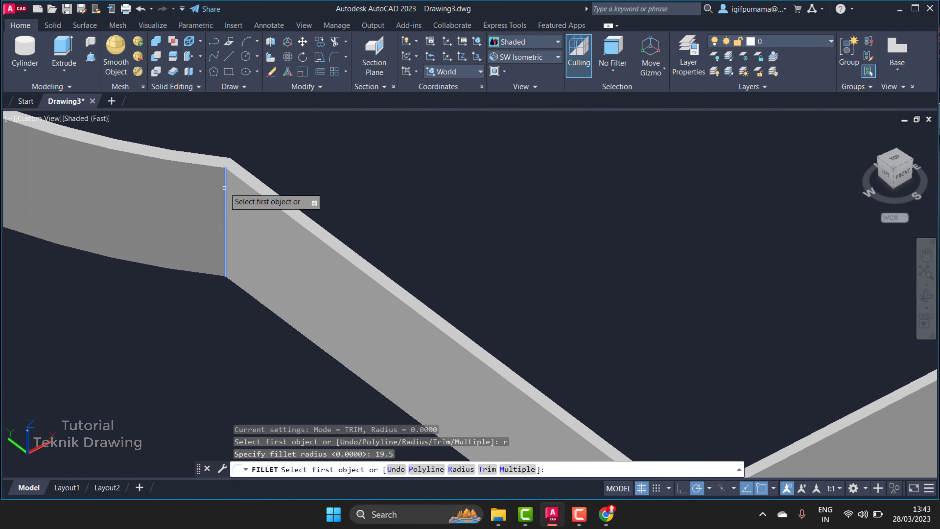
# Fillet the vertical edge at the first bend with radius 19.5.
pyautogui.click(231, 177)
pyautogui.rightClick(225, 185)
pyautogui.click(240, 192)
pyautogui.rightClick(229, 189)
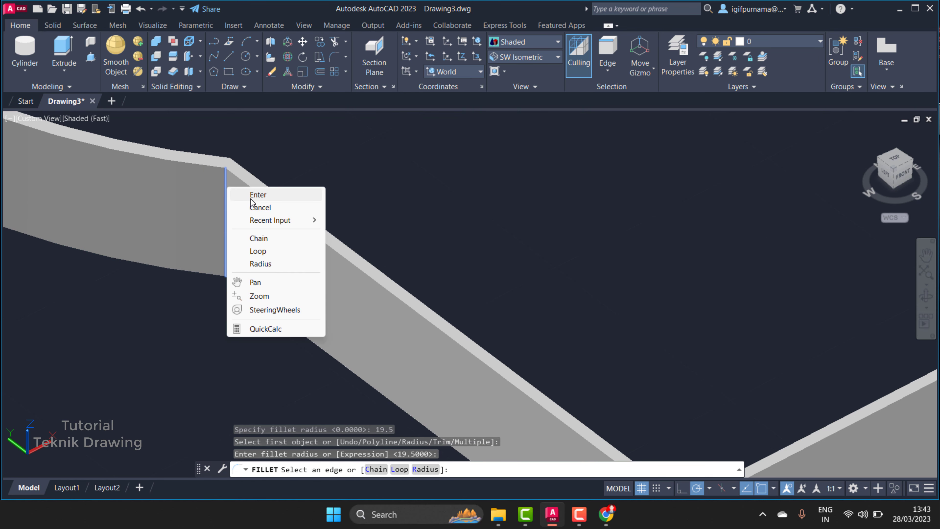
pyautogui.click(259, 196)
# Orbit the view down onto the strip to reach the second bend.
pyautogui.scroll(2, 293, 154)
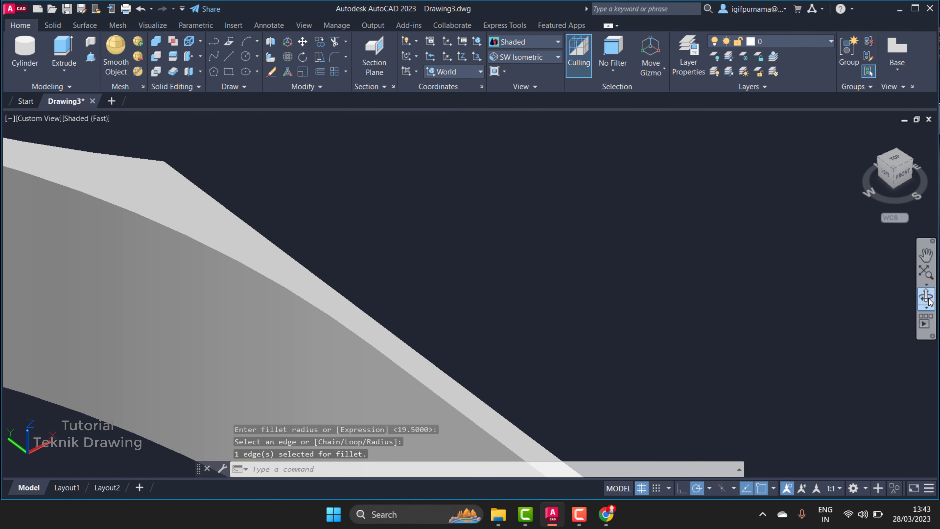
pyautogui.moveTo(518, 205)
pyautogui.keyDown('shift'); pyautogui.mouseDown(button='middle')
pyautogui.moveTo(386, 261)
pyautogui.moveTo(393, 239)
pyautogui.moveTo(413, 241)
pyautogui.moveTo(464, 275)
pyautogui.moveTo(478, 270)
pyautogui.moveTo(470, 138)
pyautogui.moveTo(495, 147)
pyautogui.mouseUp(button='middle'); pyautogui.keyUp('shift')
pyautogui.rightClick(495, 147)
pyautogui.click(494, 147)
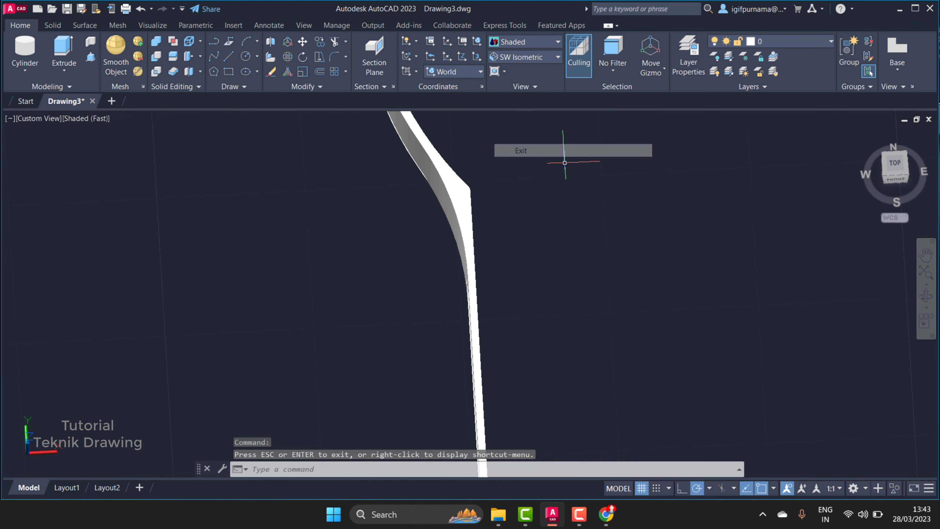
pyautogui.moveTo(665, 214)
pyautogui.keyDown('shift'); pyautogui.mouseDown(button='middle')
pyautogui.moveTo(612, 206)
pyautogui.moveTo(586, 184)
pyautogui.mouseUp(button='middle'); pyautogui.keyUp('shift')
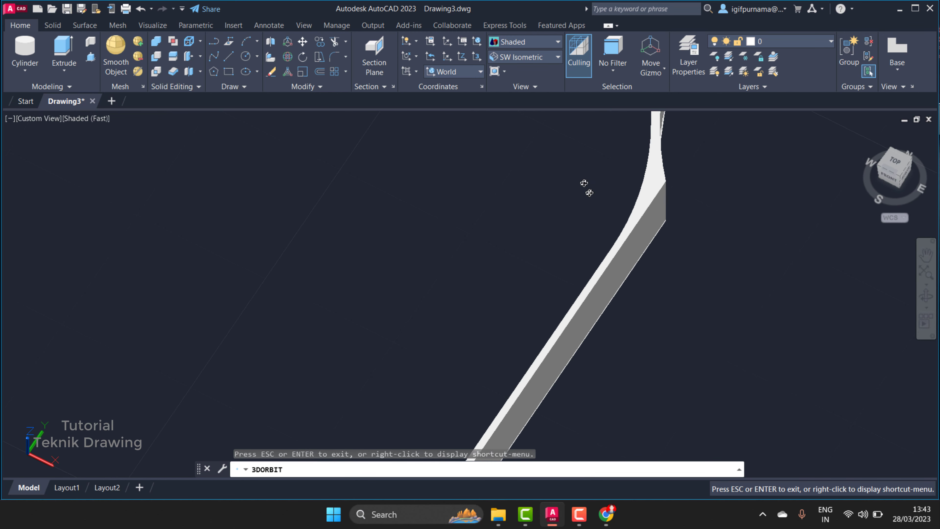
pyautogui.rightClick(583, 174)
pyautogui.click(608, 182)
# Fillet the edge at the second bend with radius 19.5.
pyautogui.click(330, 56)
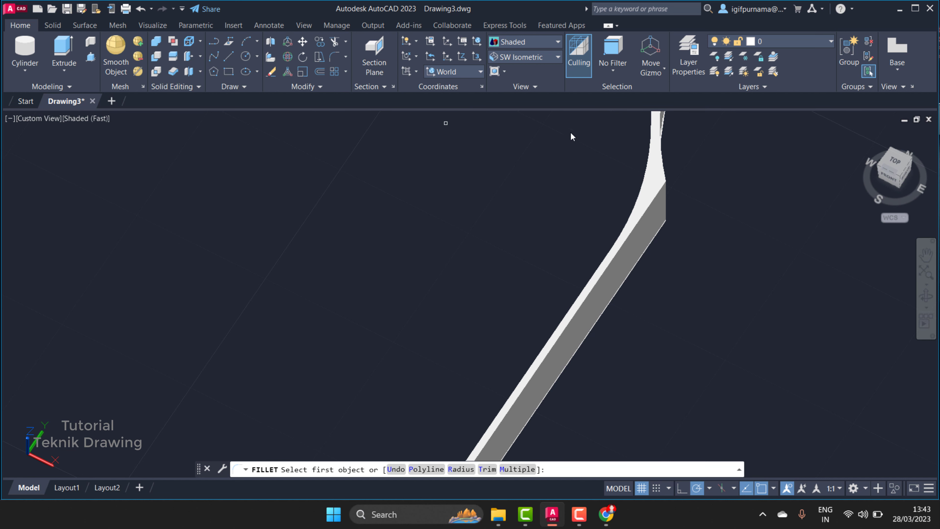
pyautogui.scroll(2, 665, 192)
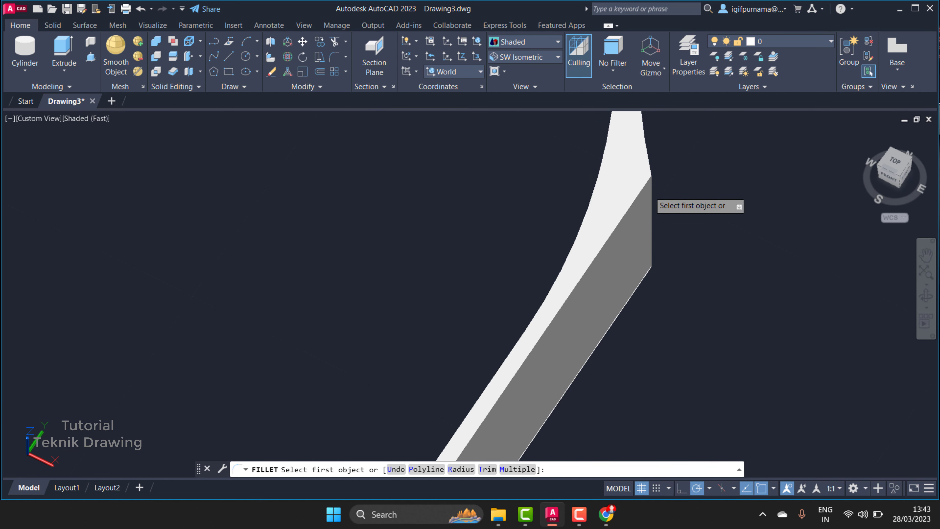
pyautogui.click(649, 192)
pyautogui.rightClick(651, 192)
pyautogui.click(680, 197)
pyautogui.rightClick(665, 199)
pyautogui.click(668, 204)
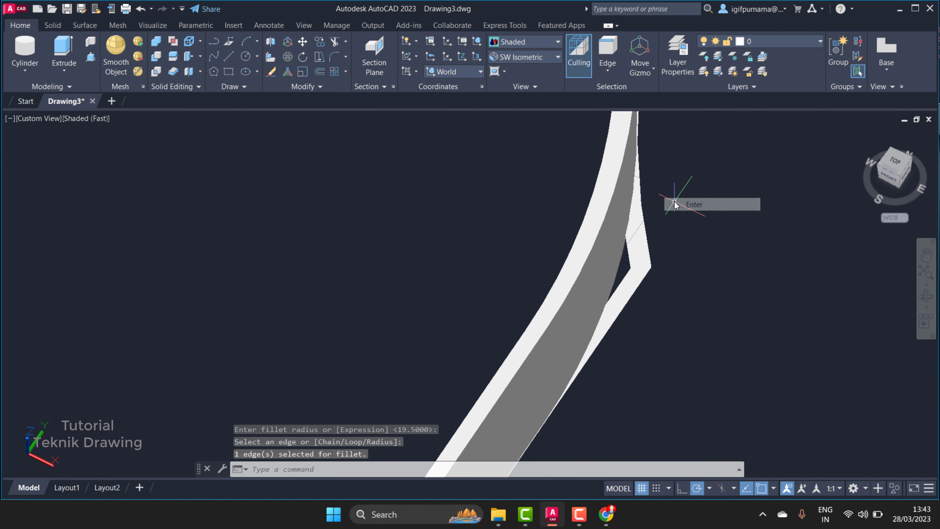
# Switch to SW Isometric and move the strip solid up and to the right.
pyautogui.click(505, 57)
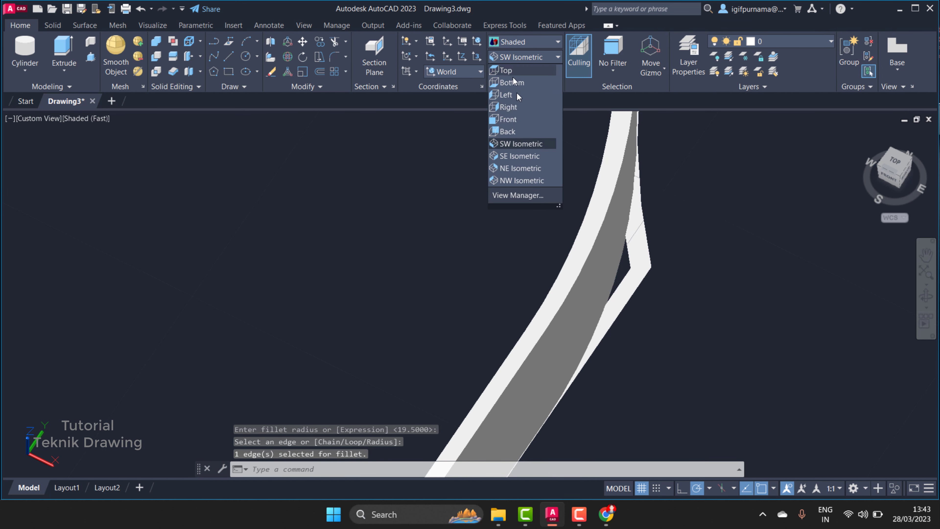
pyautogui.click(521, 142)
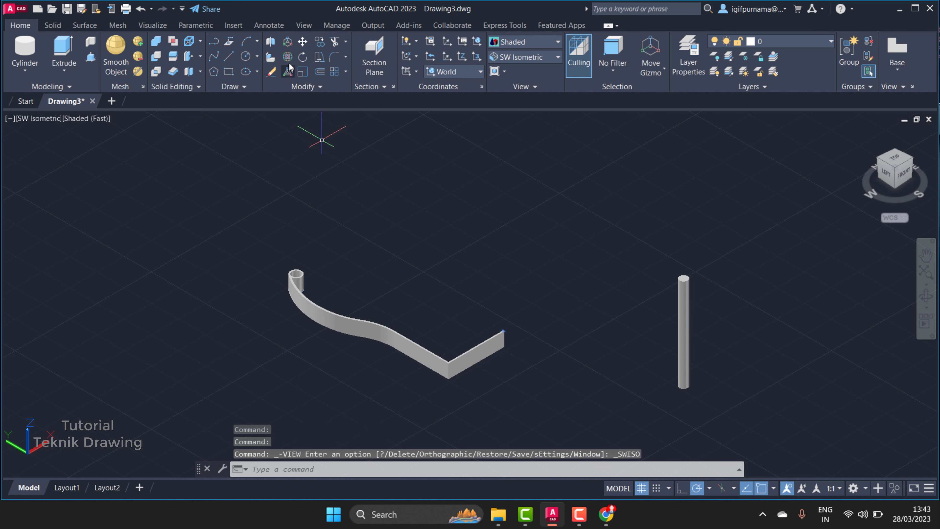
pyautogui.click(302, 41)
pyautogui.click(344, 320)
pyautogui.press('Return')
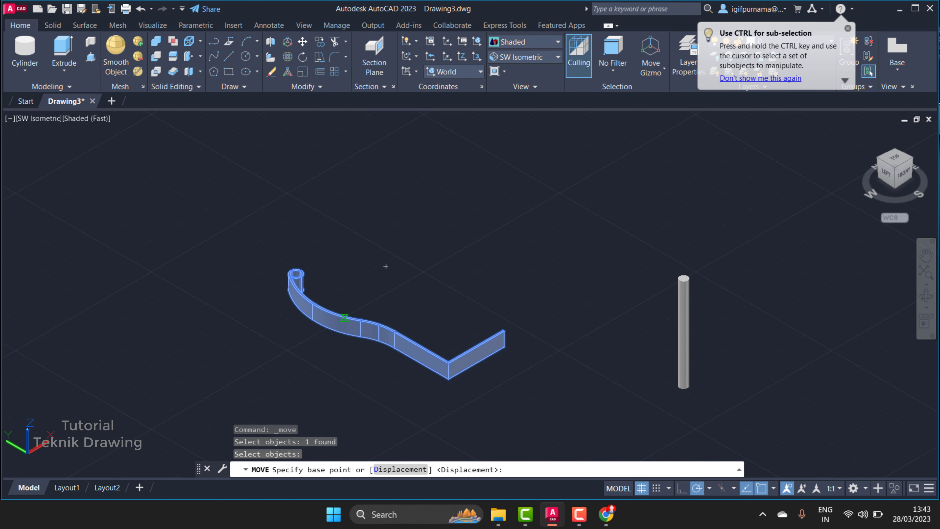
pyautogui.click(355, 303)
pyautogui.click(520, 209)
# Erase the leftover sweep path with a crossing window, then bring the PDF back up.
pyautogui.click(272, 71)
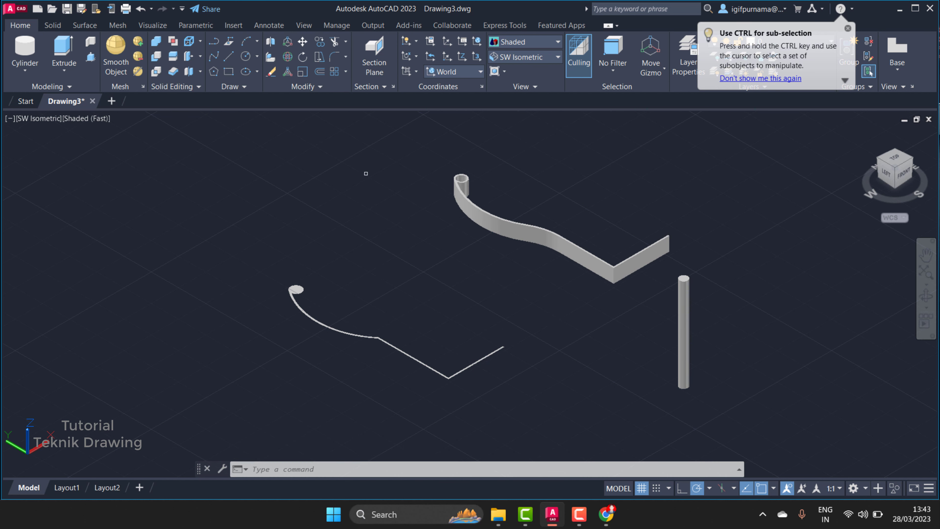
pyautogui.click(553, 404)
pyautogui.click(222, 259)
pyautogui.press('Return')
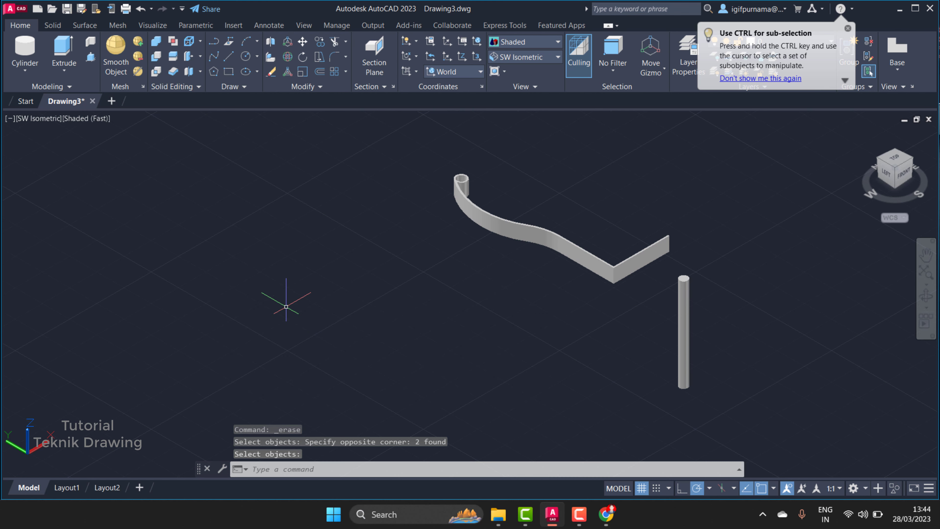
pyautogui.scroll(-4, 333, 296)
pyautogui.scroll(3, 418, 285)
pyautogui.scroll(3, 424, 288)
pyautogui.scroll(3, 423, 287)
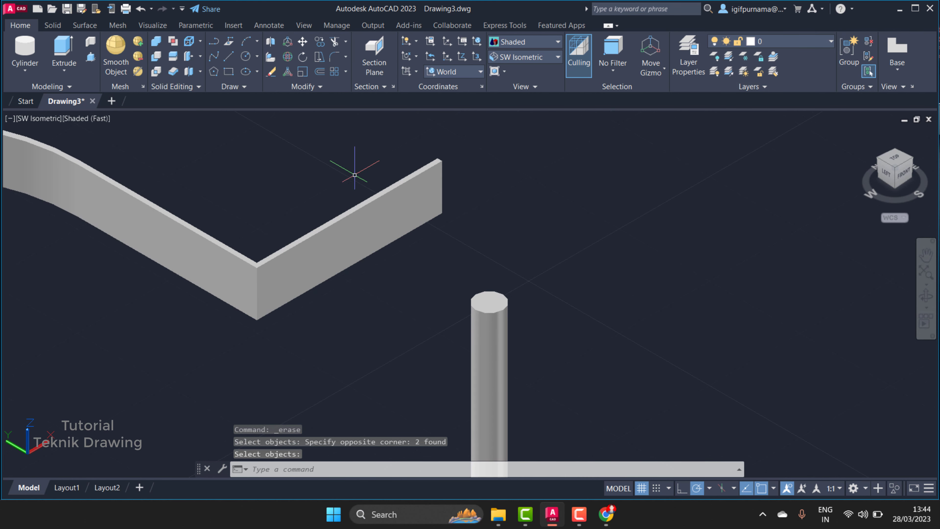
pyautogui.click(603, 514)
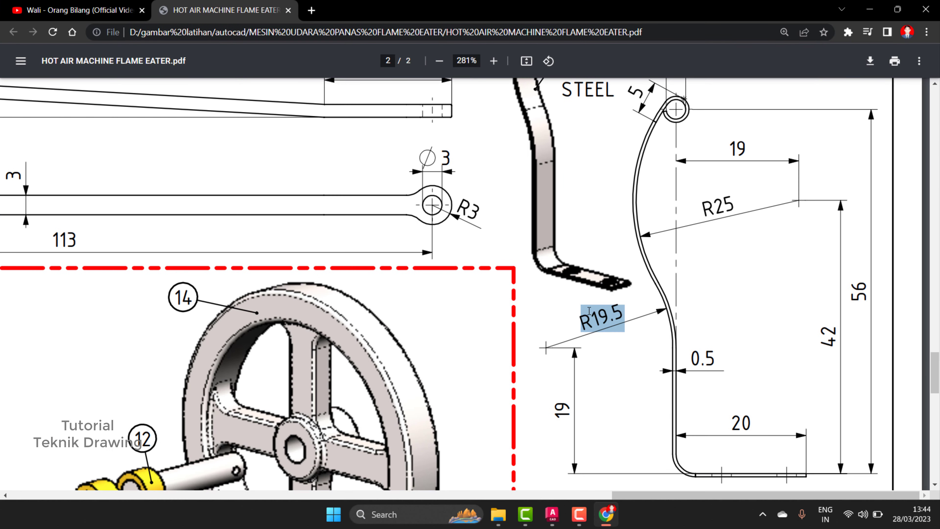
pyautogui.scroll(-2, 589, 308)
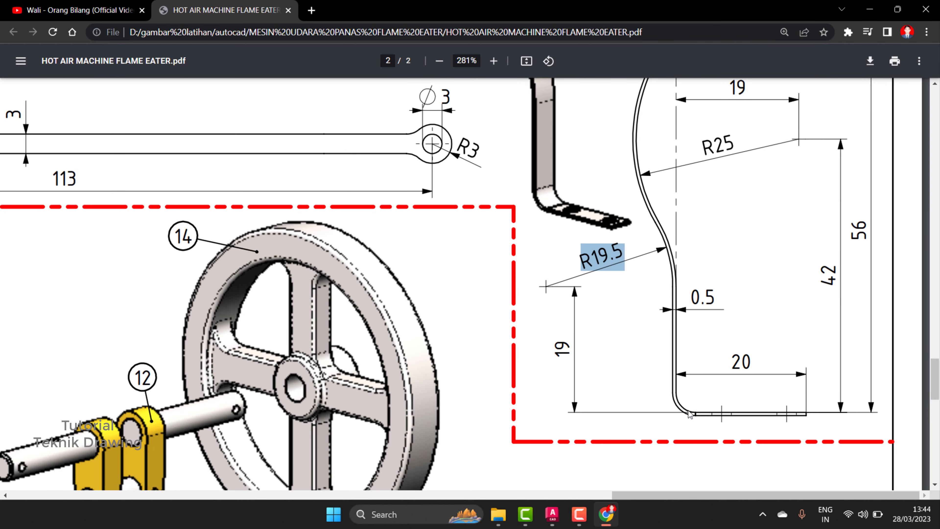
pyautogui.scroll(5, 688, 409)
pyautogui.scroll(2, 688, 409)
pyautogui.scroll(-7, 688, 410)
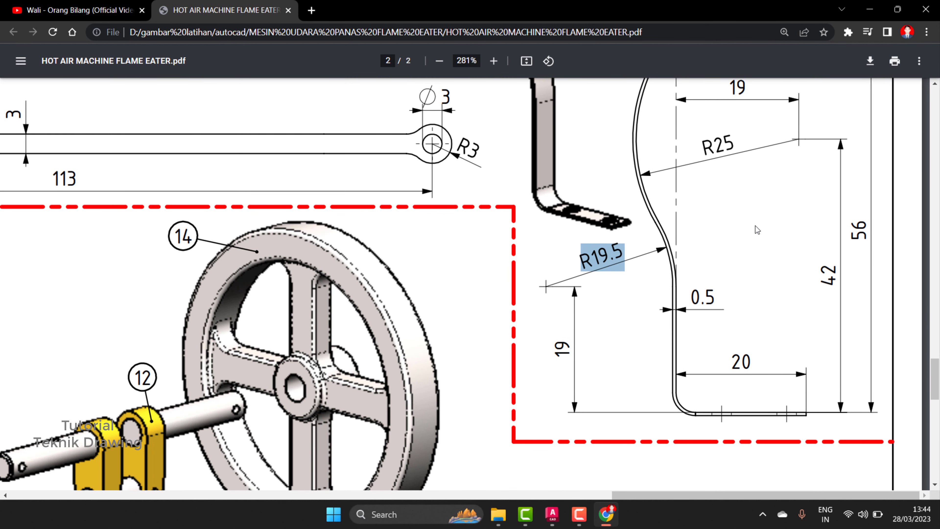
# Minimize the Chrome reference drawing PDF to bring back the AutoCAD Drawing3 model.
pyautogui.click(870, 9)
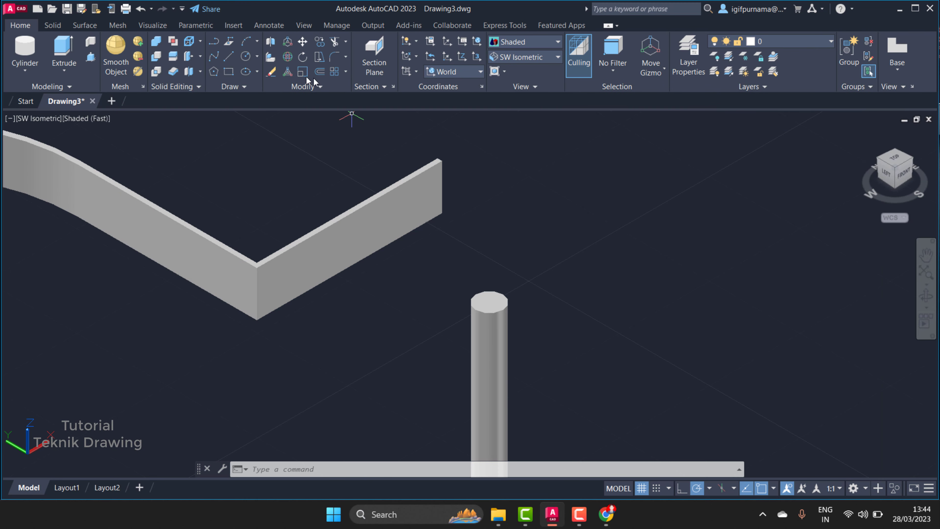
pyautogui.click(334, 59)
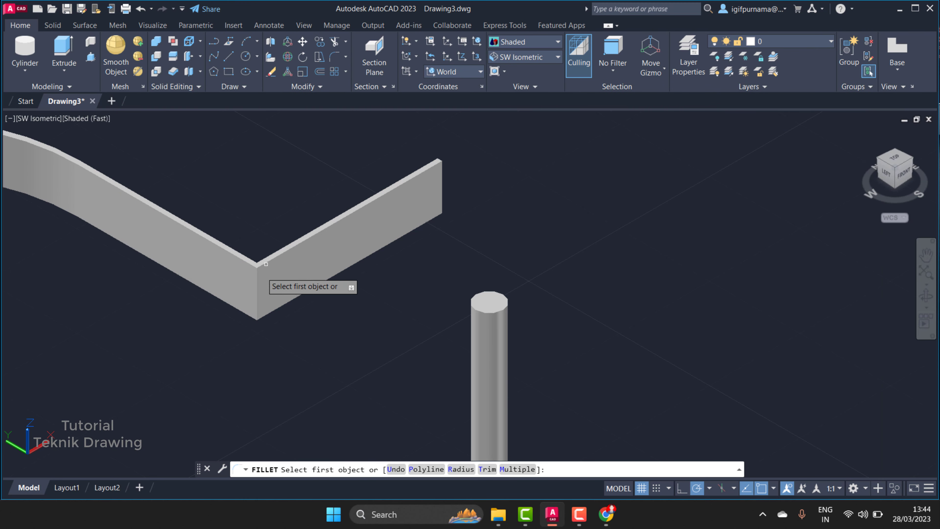
pyautogui.write('r')
pyautogui.press('Return')
pyautogui.rightClick(257, 285)
pyautogui.click(288, 293)
pyautogui.click(257, 278)
pyautogui.press('Return')
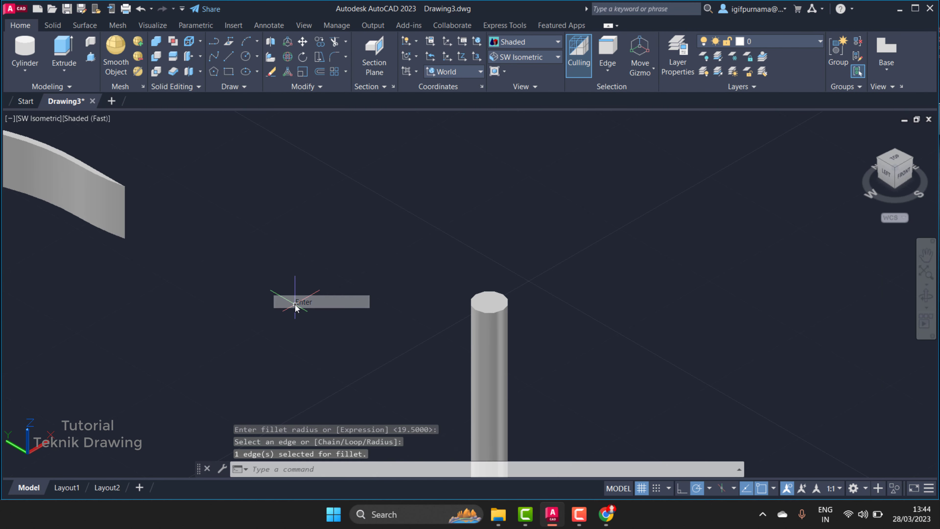
pyautogui.hotkey('ctrl', 'z')
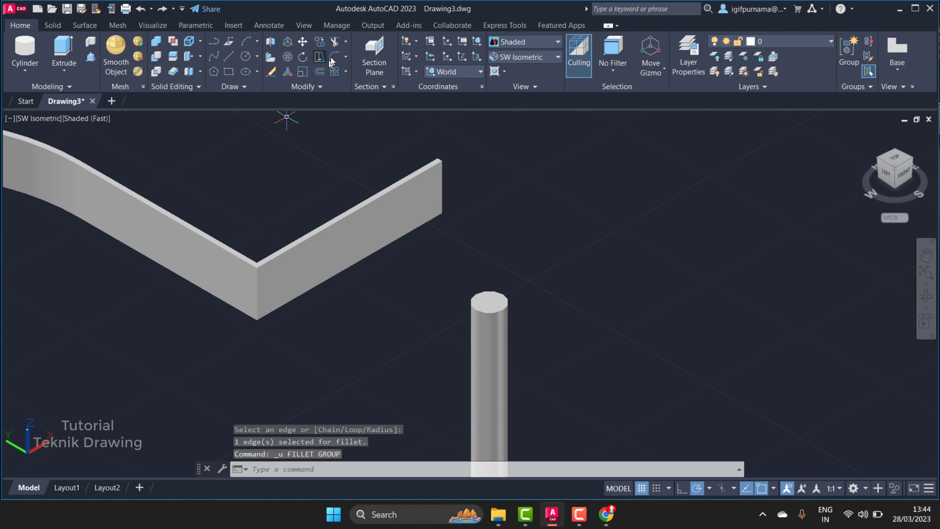
pyautogui.click(331, 61)
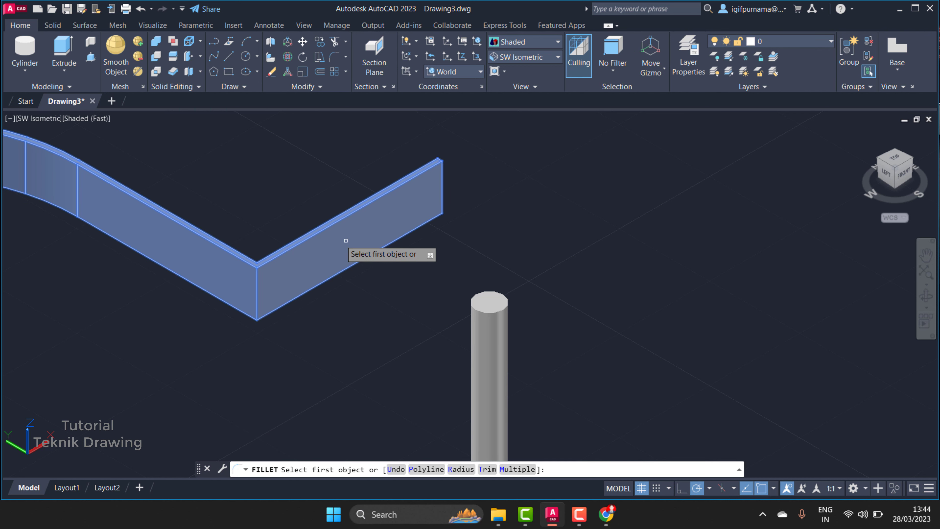
pyautogui.write('r')
pyautogui.press('Return')
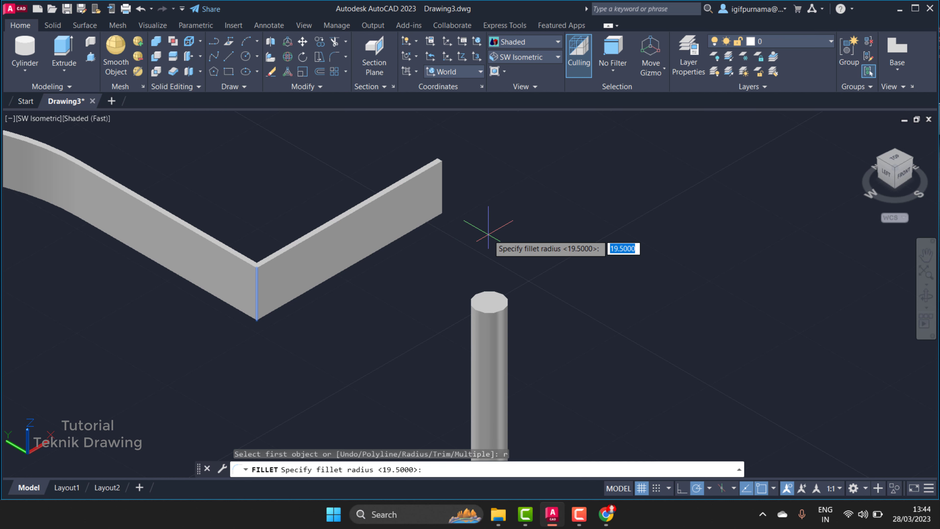
pyautogui.write('5')
pyautogui.press('Return')
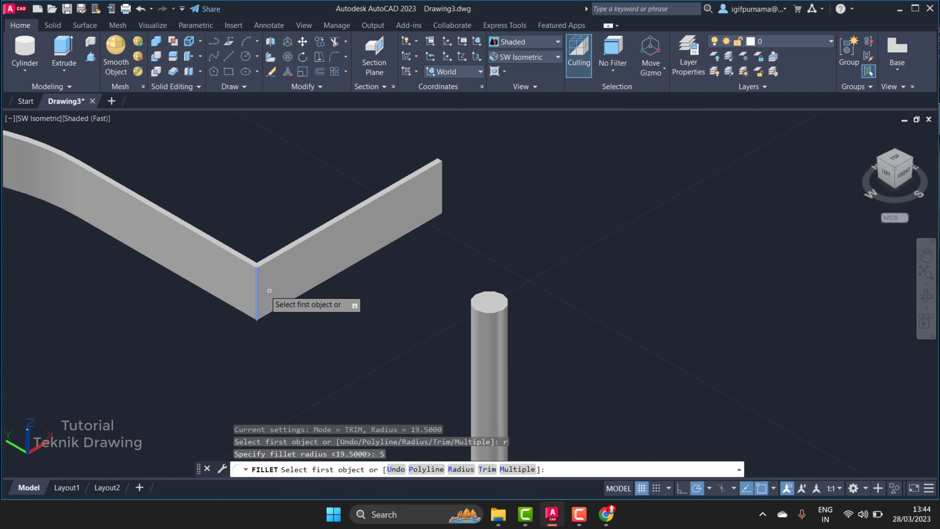
pyautogui.click(256, 286)
pyautogui.press('Return')
pyautogui.rightClick(272, 294)
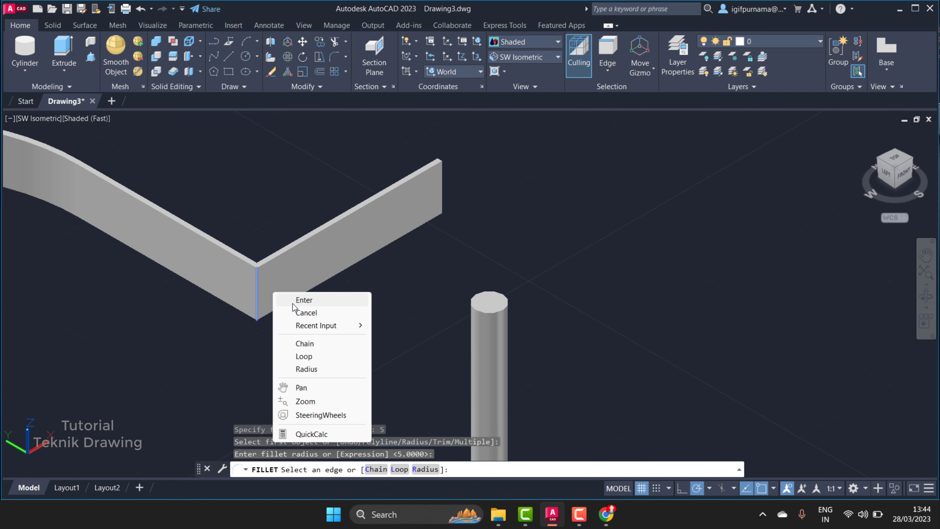
pyautogui.click(293, 301)
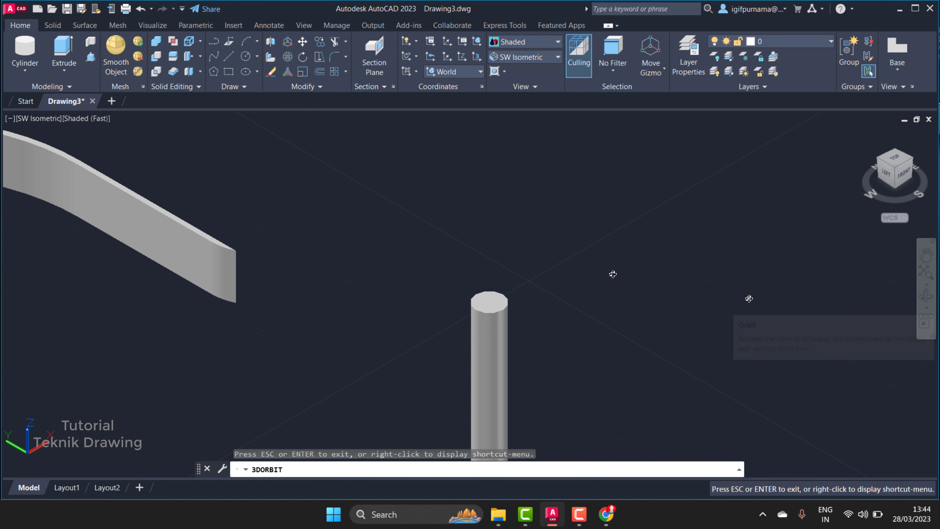
pyautogui.keyDown('shift'); pyautogui.moveTo(612, 273); pyautogui.dragTo(386, 312, button='middle'); pyautogui.keyUp('shift')
pyautogui.rightClick(447, 264)
pyautogui.click(488, 269)
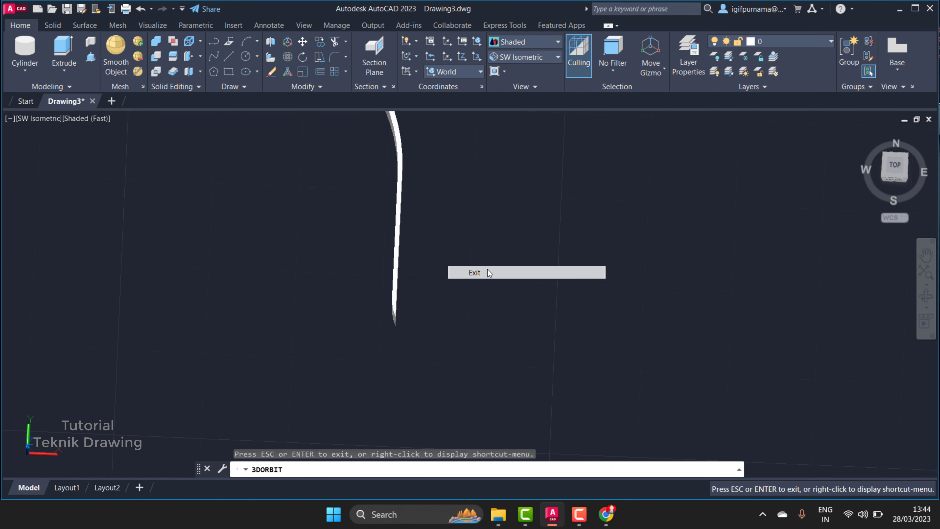
pyautogui.hotkey('ctrl', 'z')
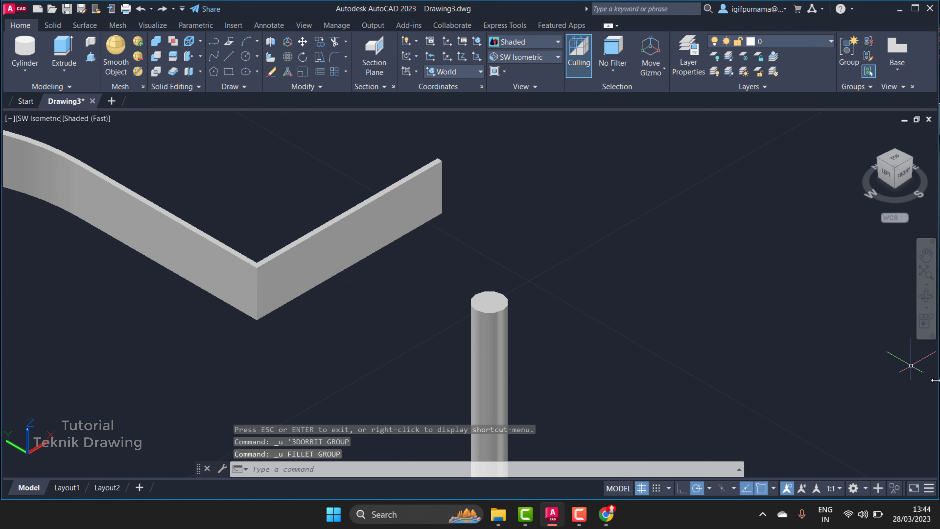
# Orbit and free-orbit the view to see the whole strip and its curled eye.
pyautogui.click(926, 296)
pyautogui.moveTo(289, 292)
pyautogui.mouseDown()
pyautogui.moveTo(235, 301)
pyautogui.moveTo(311, 218)
pyautogui.mouseUp()
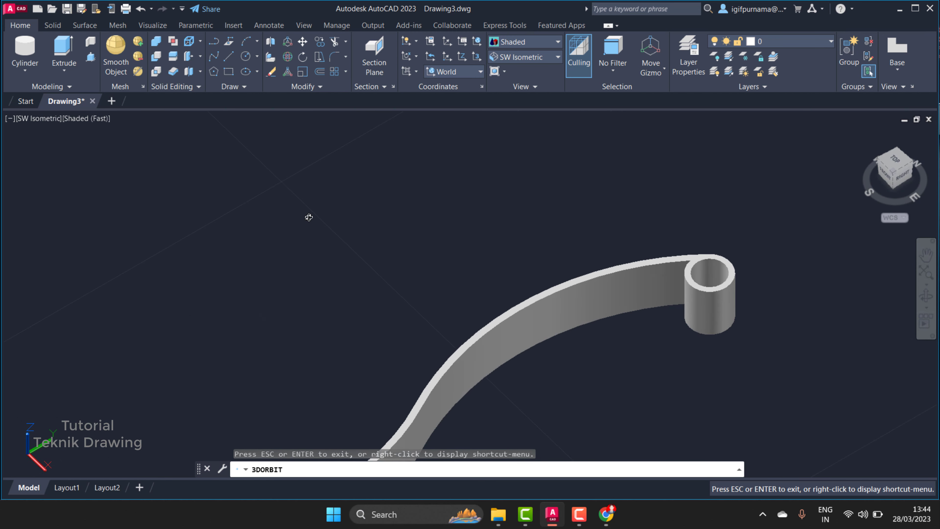
pyautogui.moveTo(311, 217); pyautogui.dragTo(289, 268)
pyautogui.rightClick(289, 267)
pyautogui.click(292, 271)
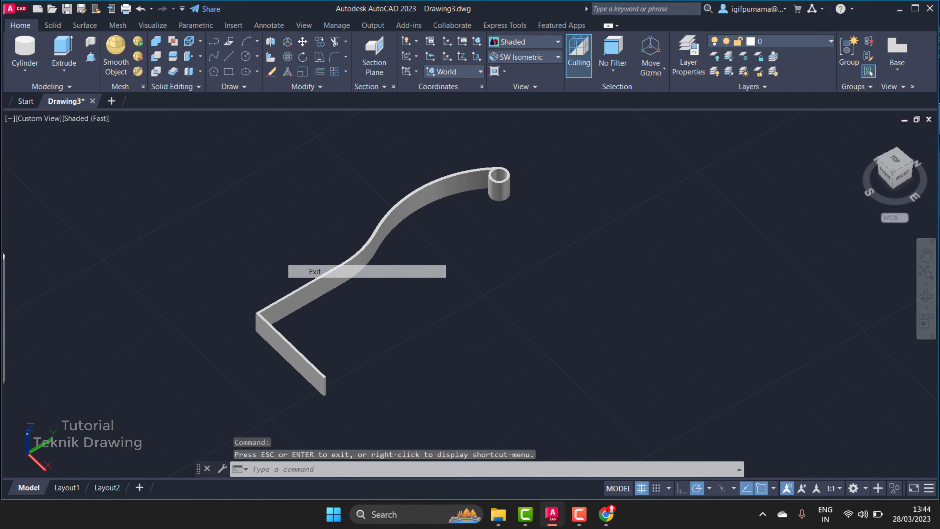
pyautogui.click(926, 307)
pyautogui.click(867, 330)
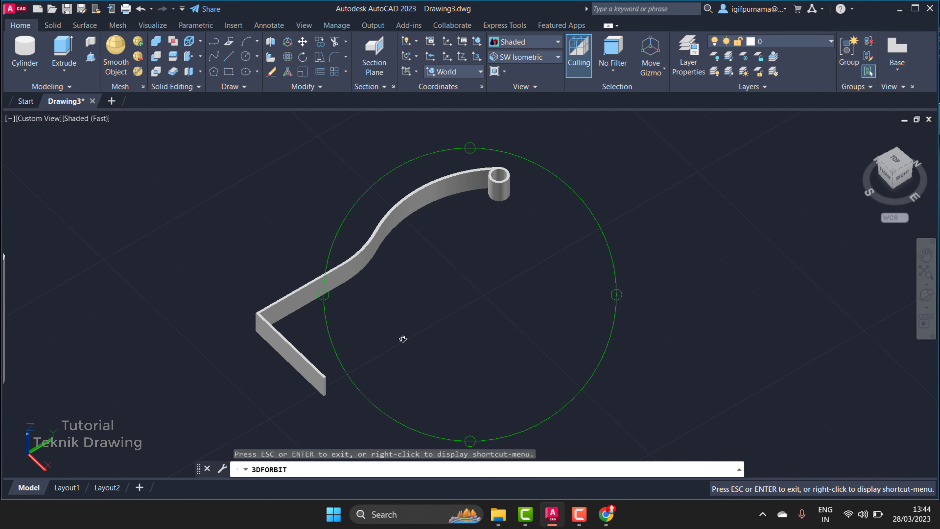
pyautogui.moveTo(402, 336)
pyautogui.mouseDown()
pyautogui.moveTo(314, 308)
pyautogui.moveTo(372, 270)
pyautogui.moveTo(434, 260)
pyautogui.moveTo(285, 233)
pyautogui.mouseUp()
pyautogui.scroll(5, 282, 234)
pyautogui.rightClick(283, 208)
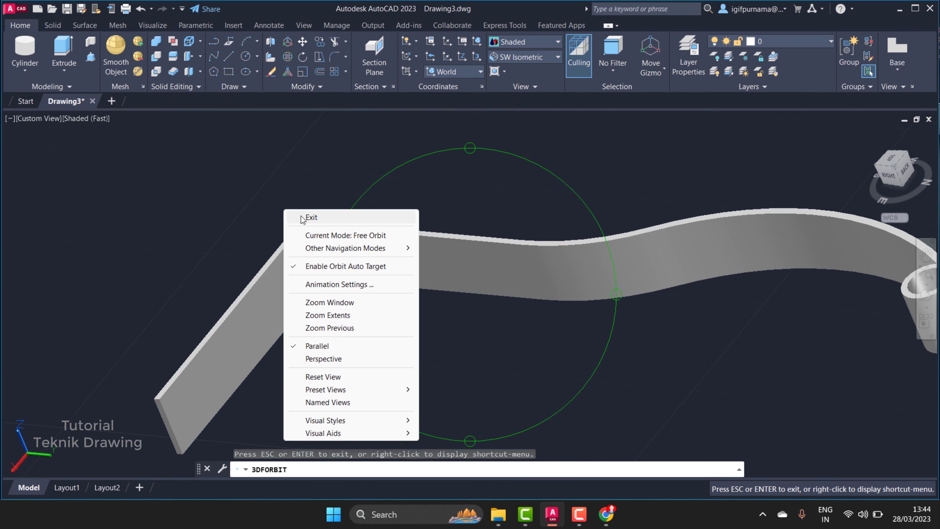
pyautogui.click(303, 214)
# Fillet the strip's bend edge between foot and wavy body at radius 1.
pyautogui.click(333, 60)
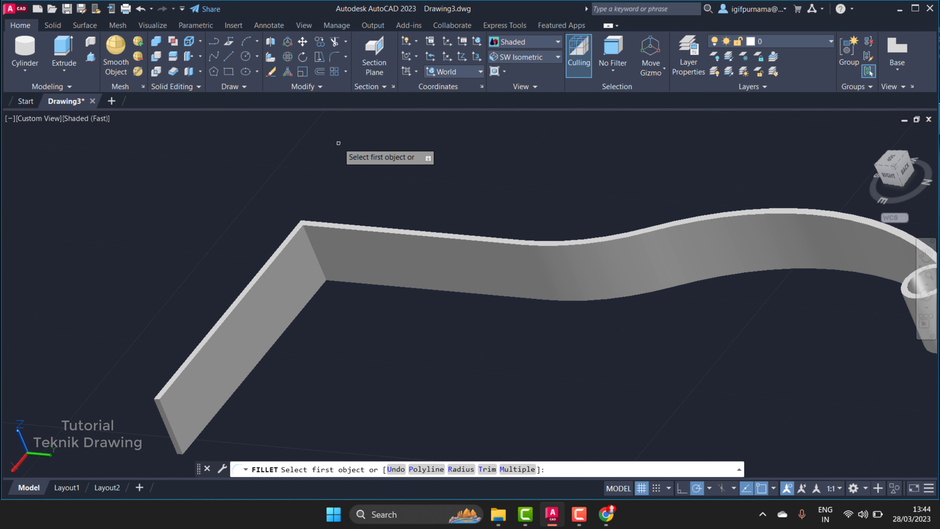
pyautogui.write('r')
pyautogui.press('Return')
pyautogui.write('1')
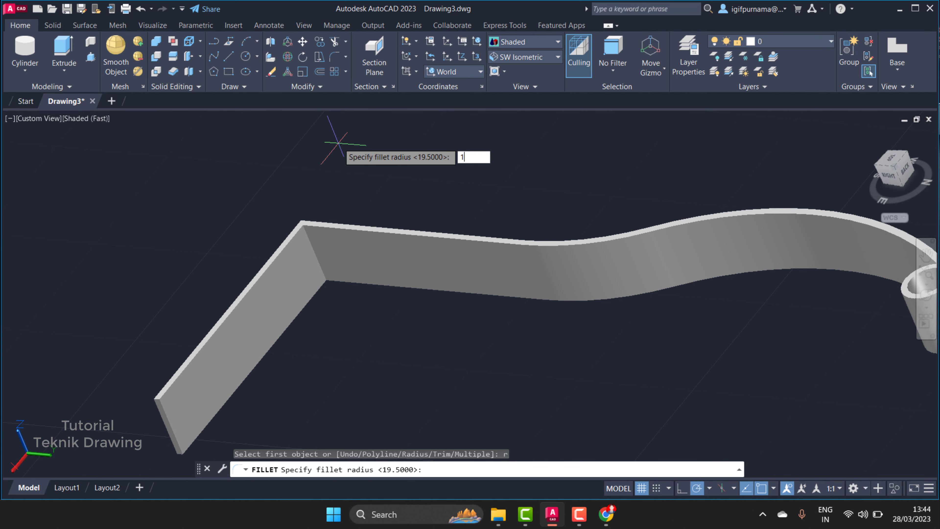
pyautogui.press('Return')
pyautogui.scroll(3, 320, 230)
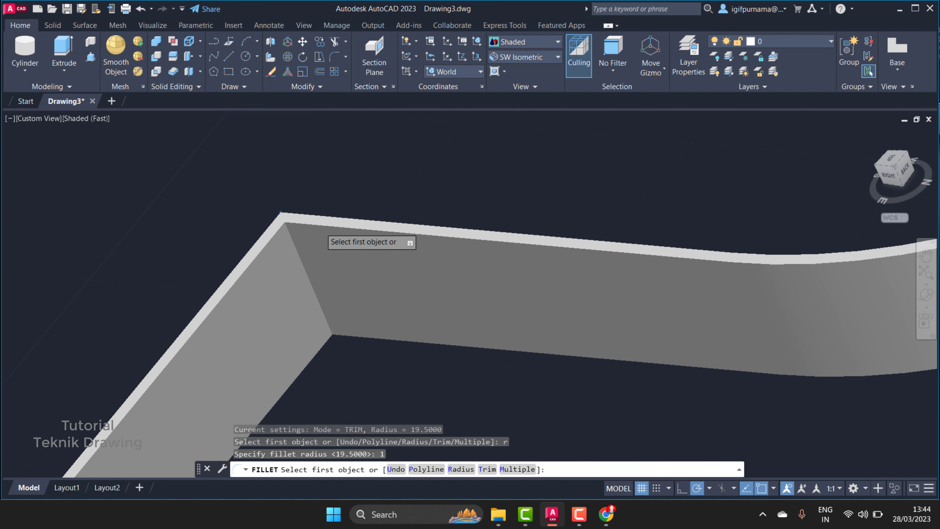
pyautogui.click(291, 239)
pyautogui.rightClick(291, 239)
pyautogui.click(317, 248)
pyautogui.press('Return')
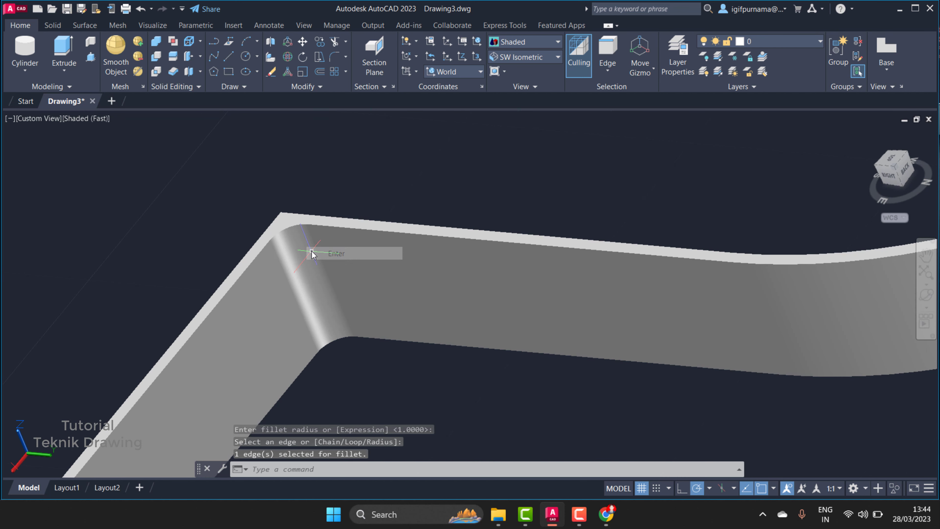
pyautogui.scroll(-3, 339, 142)
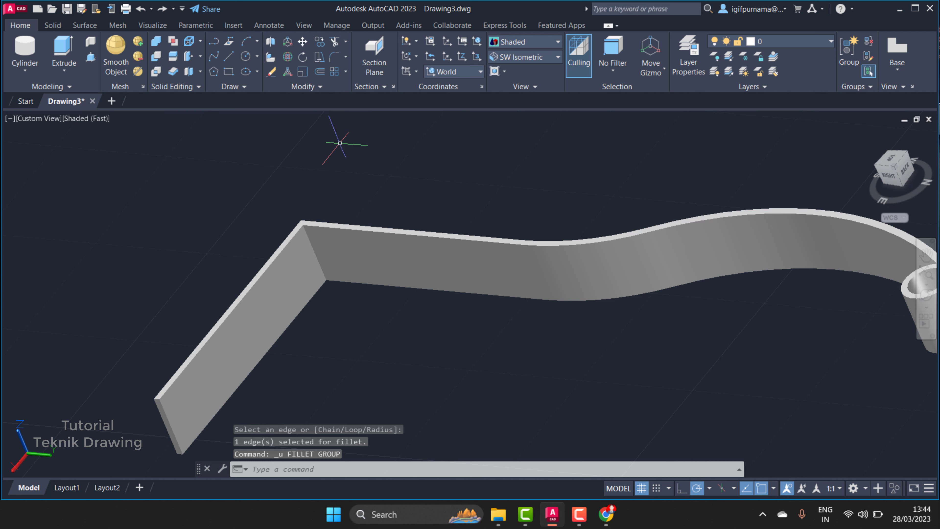
# Fillet the same bend edge again with radius 5.
pyautogui.click(333, 58)
pyautogui.press('Return')
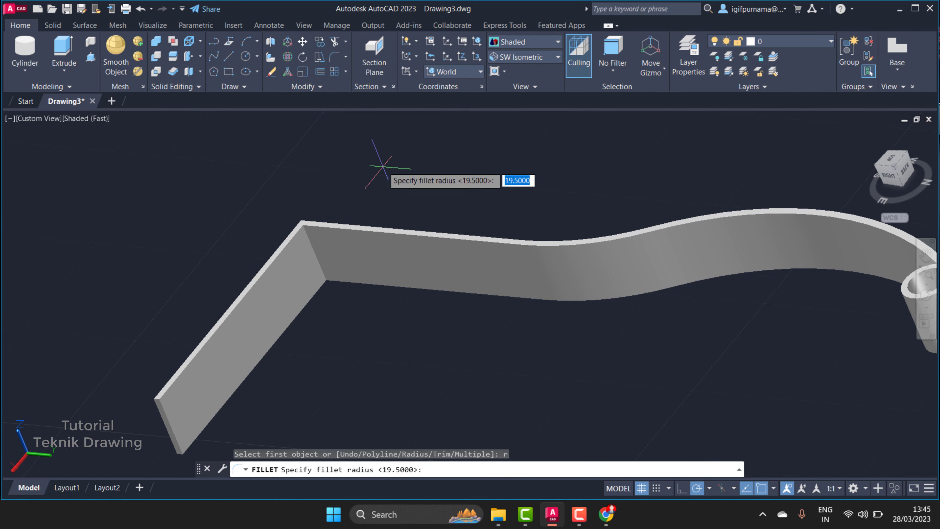
pyautogui.write('5')
pyautogui.press('Return')
pyautogui.scroll(3, 351, 197)
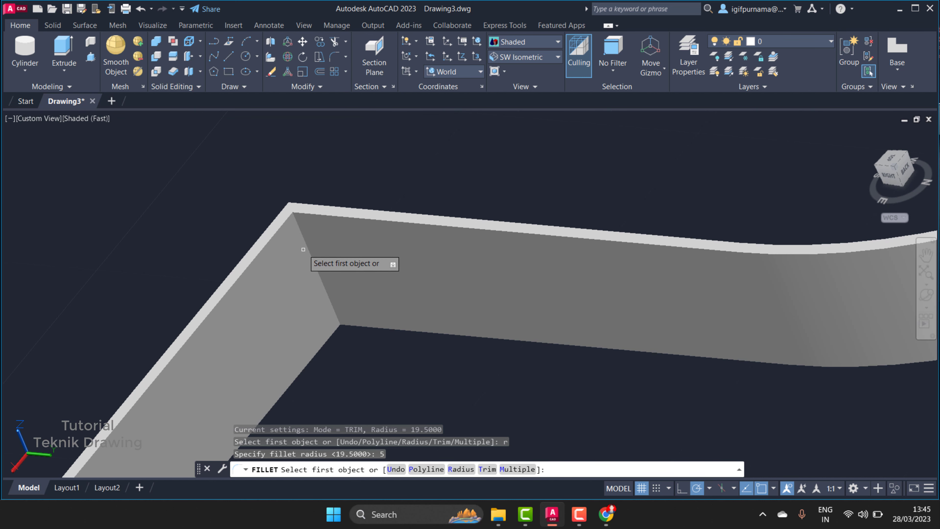
pyautogui.click(304, 241)
pyautogui.rightClick(310, 241)
pyautogui.click(337, 247)
pyautogui.press('Return')
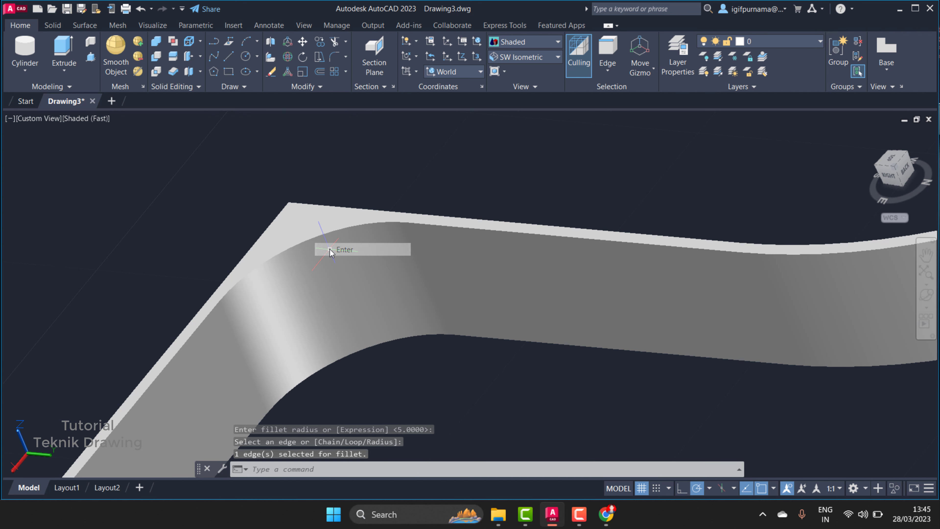
pyautogui.scroll(5, 330, 249)
pyautogui.scroll(3, 325, 222)
pyautogui.scroll(-3, 320, 182)
pyautogui.scroll(-3, 322, 192)
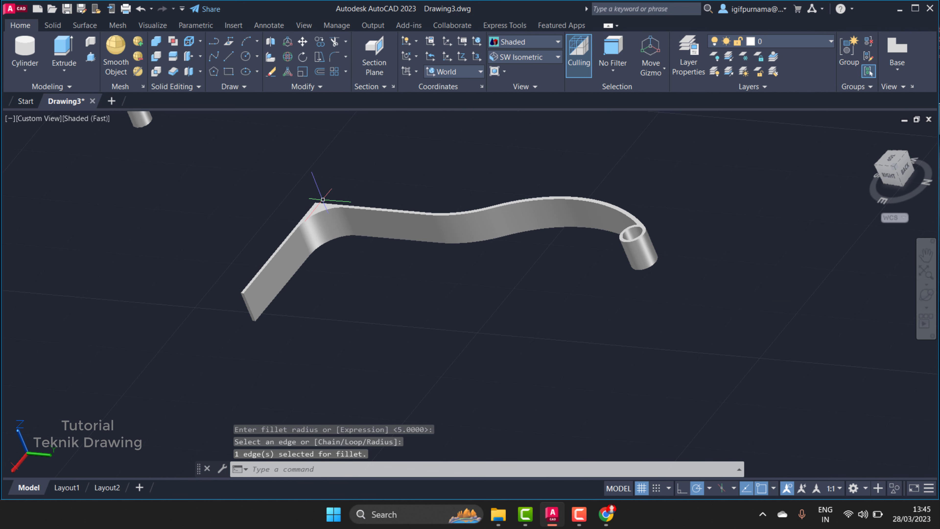
pyautogui.click(926, 306)
# Free-orbit the view to face the front of the filleted strip.
pyautogui.click(795, 336)
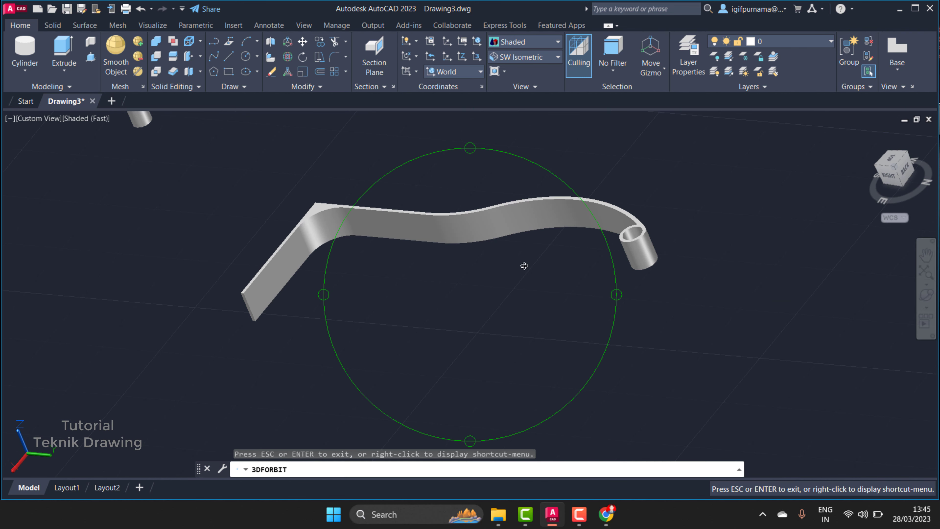
pyautogui.moveTo(495, 267)
pyautogui.mouseDown()
pyautogui.moveTo(549, 254)
pyautogui.moveTo(658, 269)
pyautogui.moveTo(593, 287)
pyautogui.mouseUp()
pyautogui.moveTo(392, 184)
pyautogui.mouseDown()
pyautogui.moveTo(382, 336)
pyautogui.moveTo(368, 326)
pyautogui.mouseUp()
pyautogui.rightClick(368, 326)
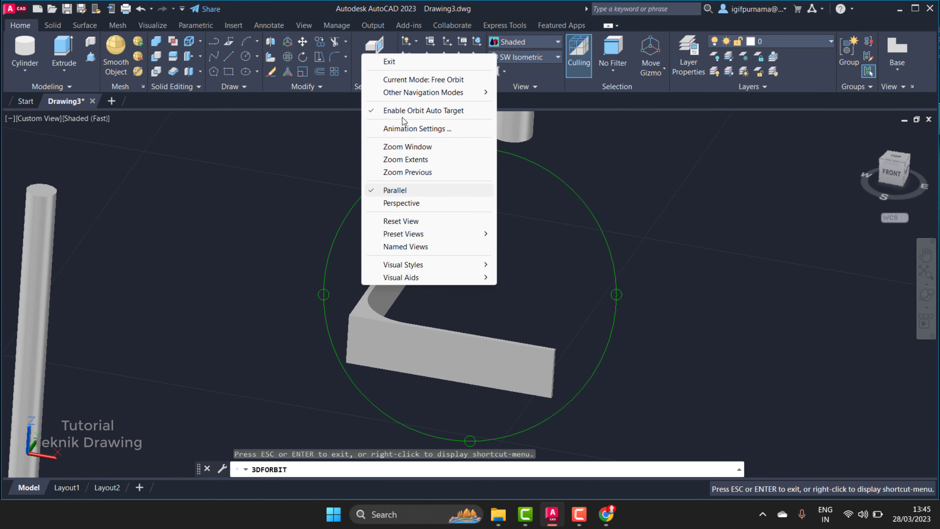
pyautogui.click(388, 62)
# Fillet the sharp bend edge at the strip's foot with radius 5.
pyautogui.click(332, 61)
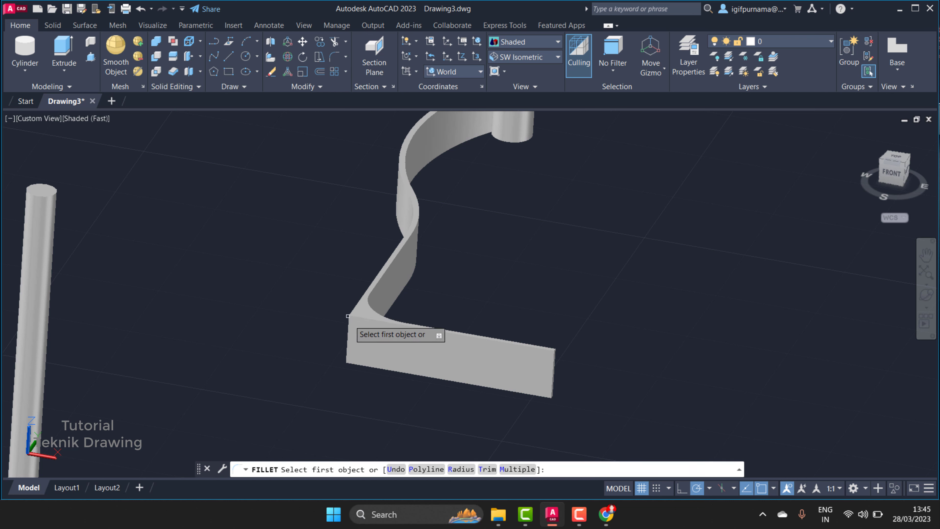
pyautogui.click(348, 331)
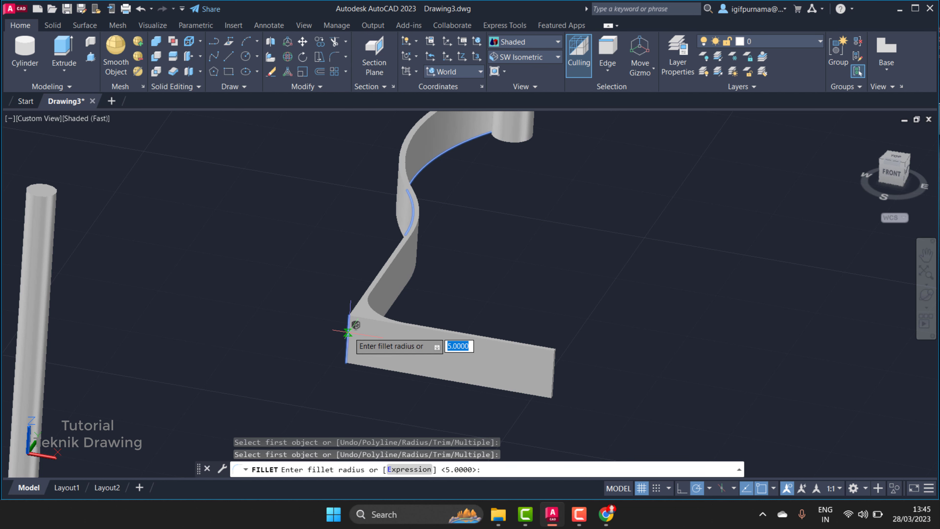
pyautogui.rightClick(350, 332)
pyautogui.click(377, 341)
pyautogui.rightClick(431, 275)
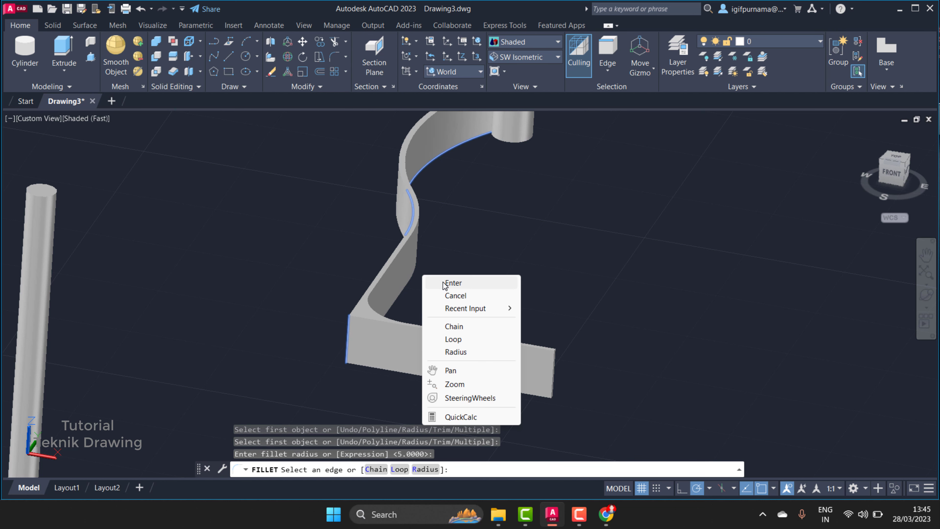
pyautogui.click(443, 282)
# Orbit to inspect the rounded bend, then return to the ViewCube Home view.
pyautogui.click(926, 295)
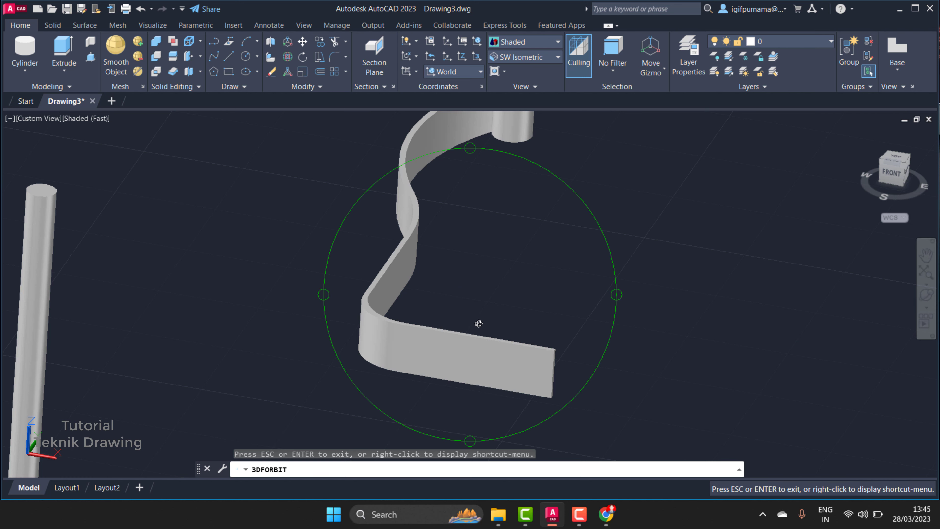
pyautogui.moveTo(479, 322); pyautogui.dragTo(492, 269)
pyautogui.rightClick(492, 269)
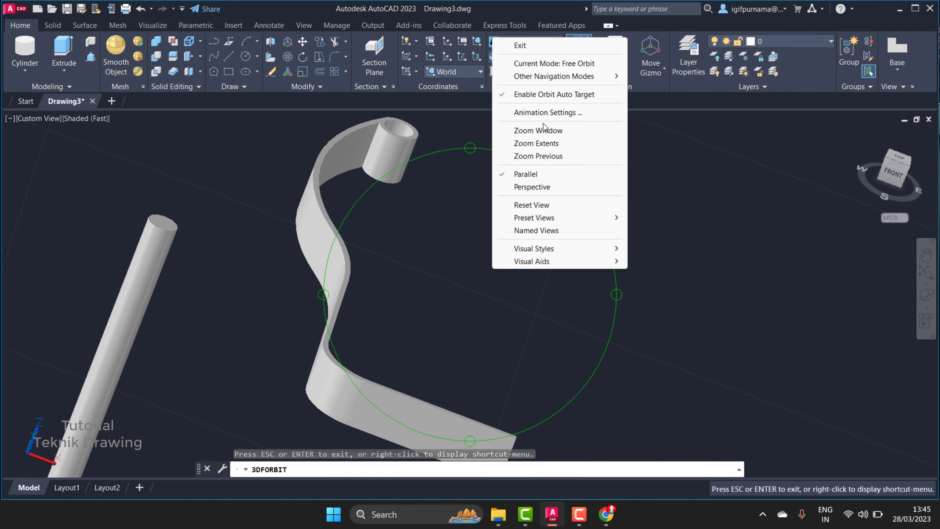
pyautogui.click(511, 47)
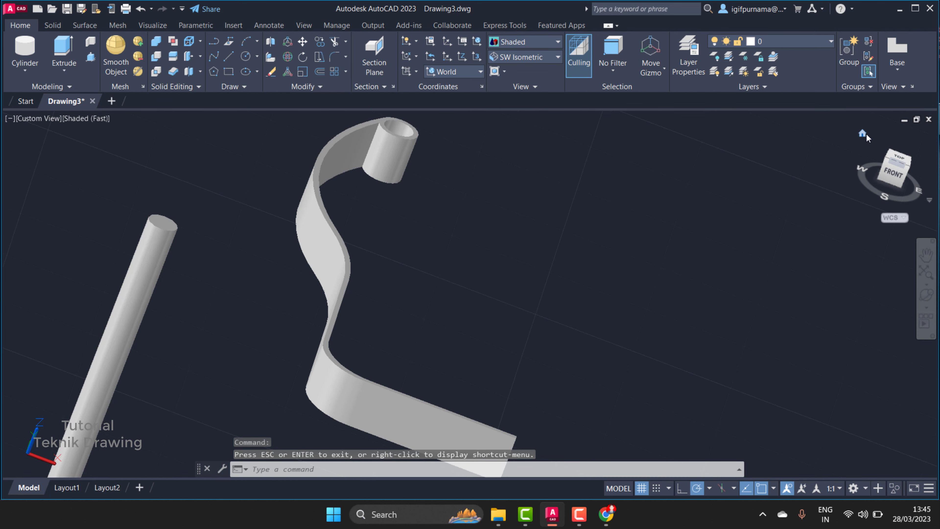
pyautogui.click(865, 134)
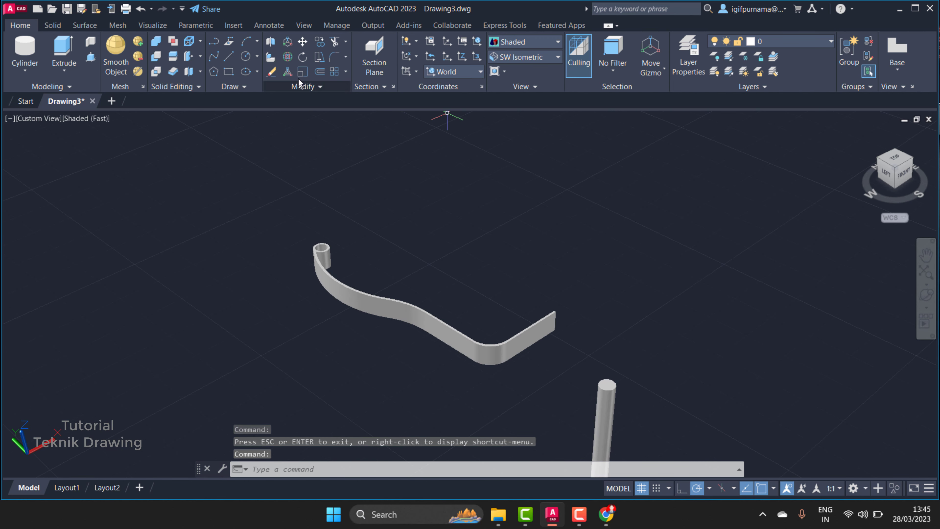
# Window-select the cylinder and move it to a new spot.
pyautogui.click(303, 42)
pyautogui.click(662, 385)
pyautogui.click(600, 391)
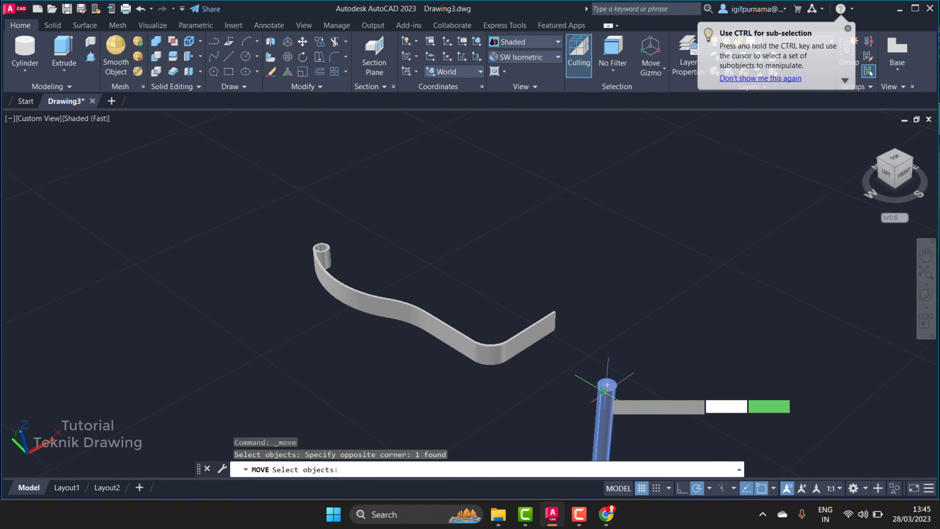
pyautogui.press('Return')
pyautogui.click(612, 252)
pyautogui.scroll(-1, 531, 264)
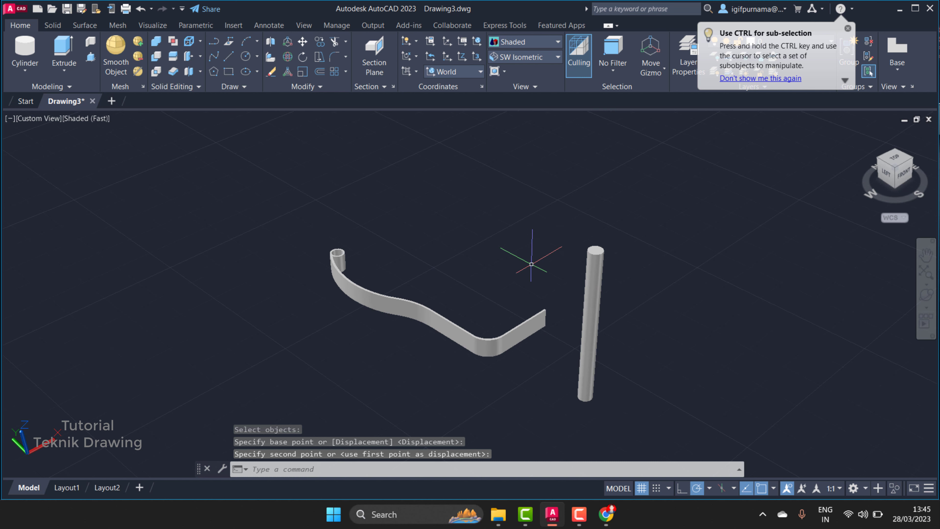
# Move the cylinder by its base point to sit just right of the strip's foot.
pyautogui.click(303, 42)
pyautogui.click(621, 420)
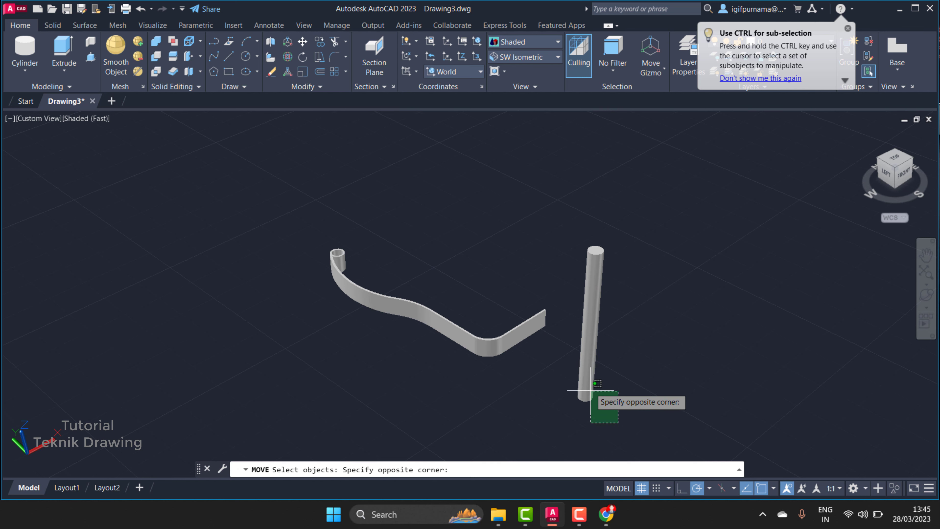
pyautogui.click(588, 385)
pyautogui.press('Return')
pyautogui.click(585, 396)
pyautogui.scroll(1, 585, 396)
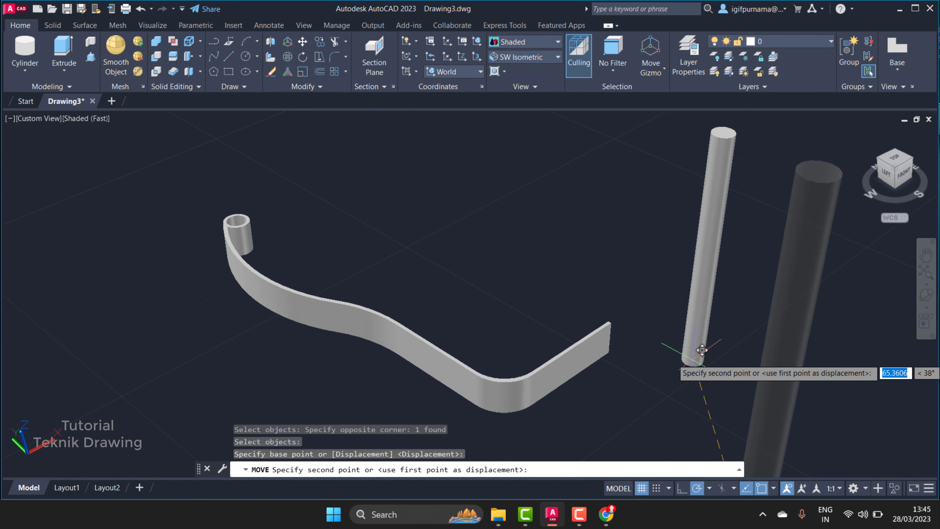
pyautogui.click(682, 348)
pyautogui.scroll(-1, 514, 289)
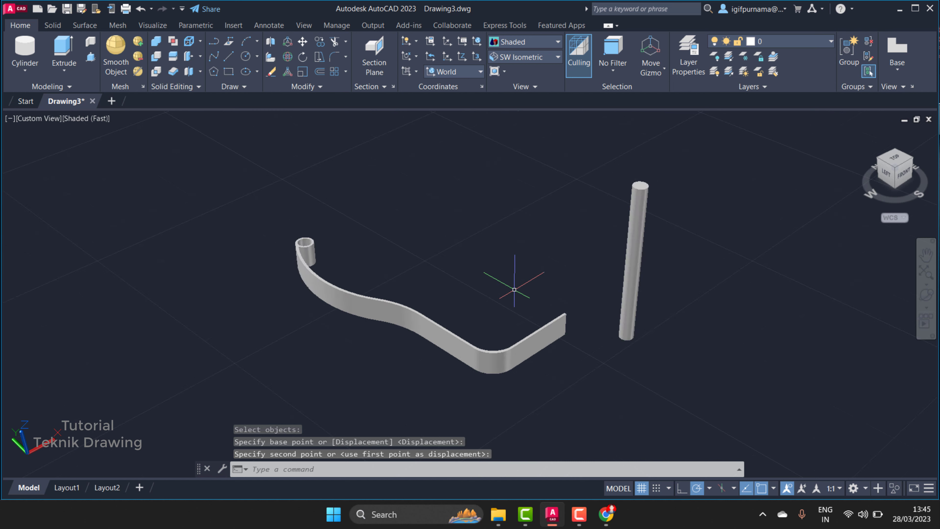
# Pan and zoom to center the strip's foot, then switch to the reference PDF.
pyautogui.click(925, 255)
pyautogui.scroll(1, 509, 322)
pyautogui.scroll(1, 514, 330)
pyautogui.moveTo(513, 329); pyautogui.dragTo(486, 279)
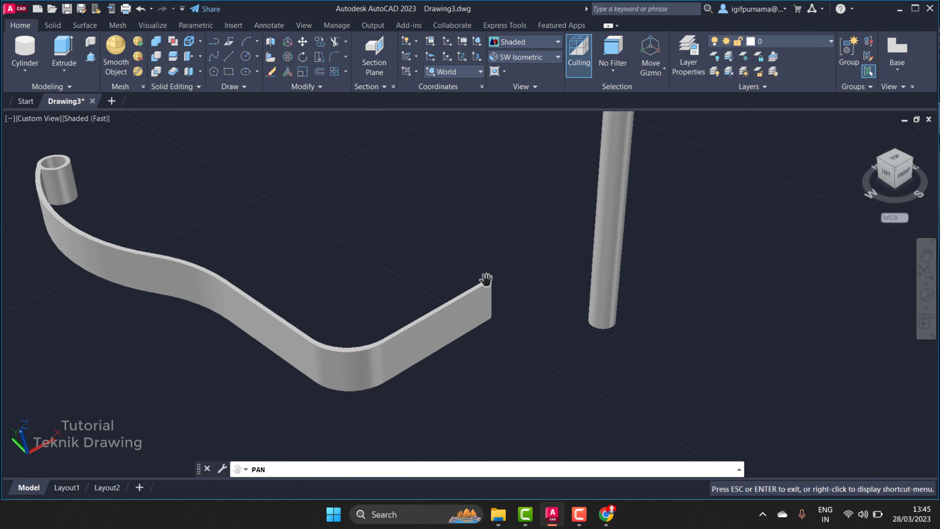
pyautogui.scroll(1, 524, 319)
pyautogui.scroll(1, 504, 283)
pyautogui.rightClick(508, 255)
pyautogui.click(542, 259)
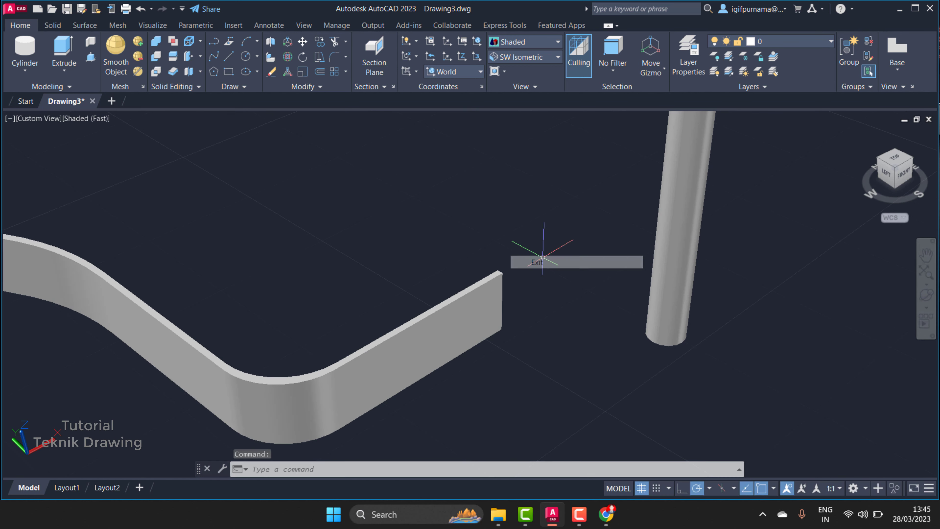
pyautogui.hotkey('alt', 'Tab')
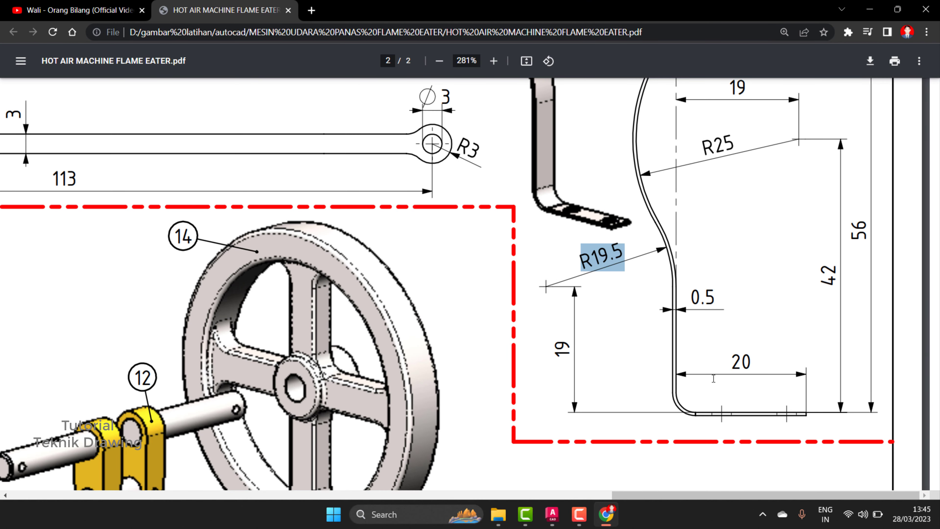
# Scroll the PDF to read the foot's R19.5, two ⌀3 holes 10 apart, and 20 length.
pyautogui.scroll(-1, 711, 359)
pyautogui.scroll(4, 732, 346)
pyautogui.scroll(3, 755, 332)
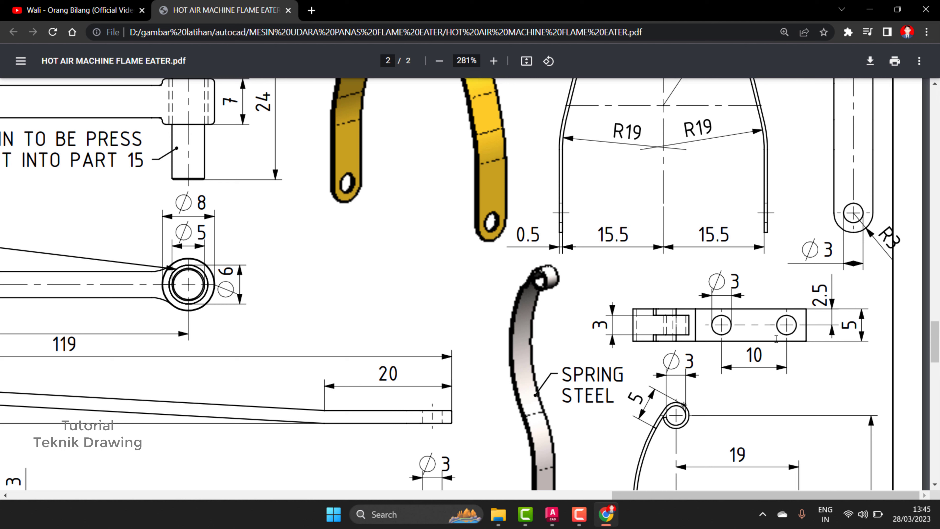
pyautogui.scroll(-5, 776, 338)
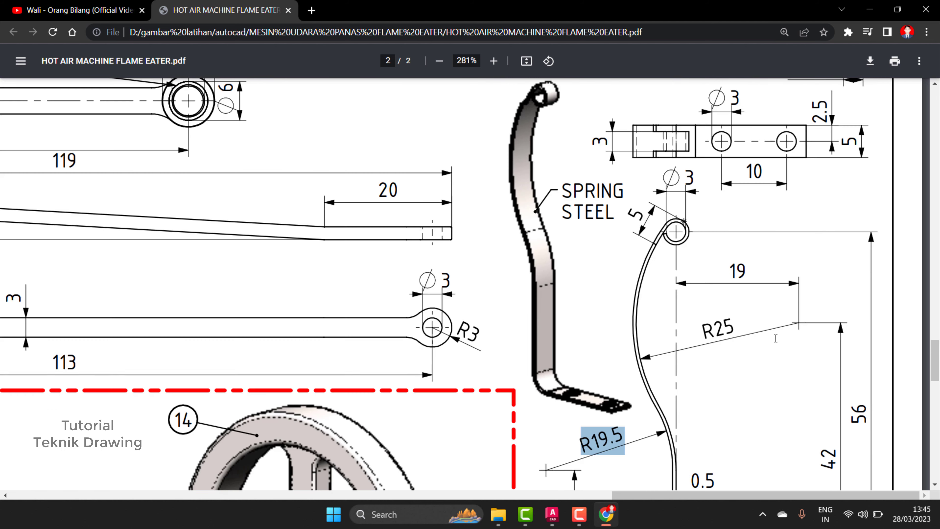
pyautogui.scroll(-3, 776, 340)
pyautogui.scroll(6, 774, 338)
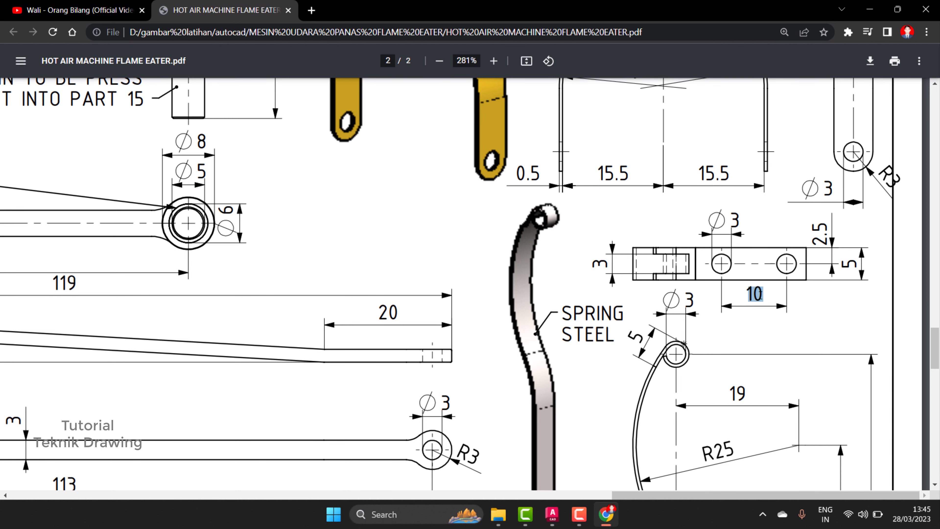
pyautogui.scroll(-6, 759, 295)
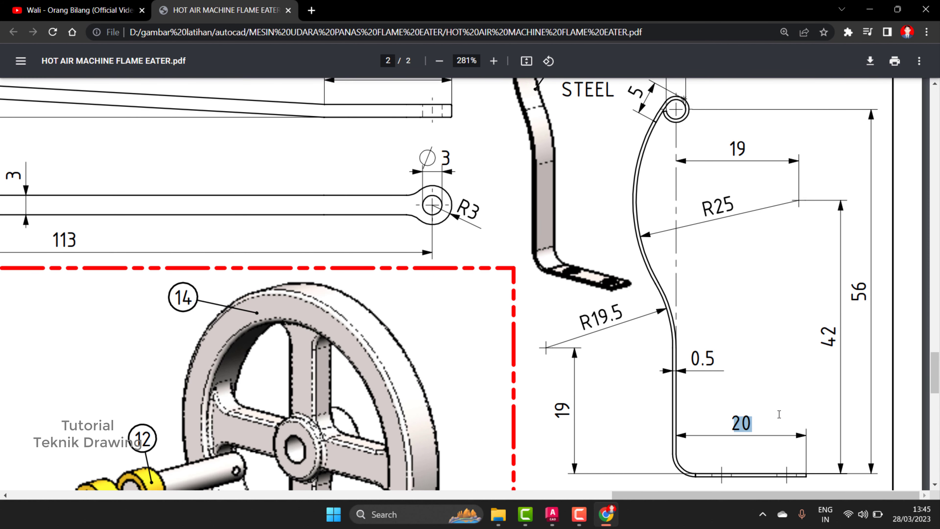
pyautogui.scroll(6, 779, 414)
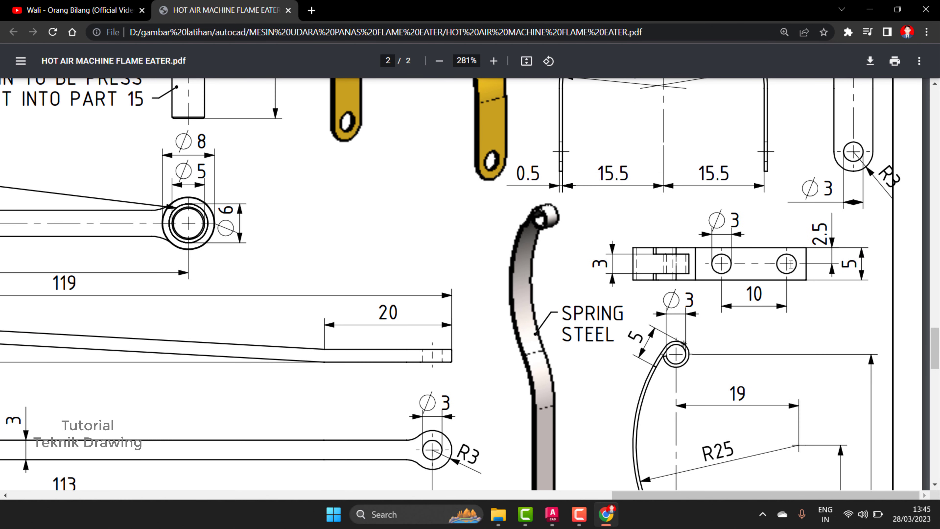
pyautogui.scroll(-6, 728, 268)
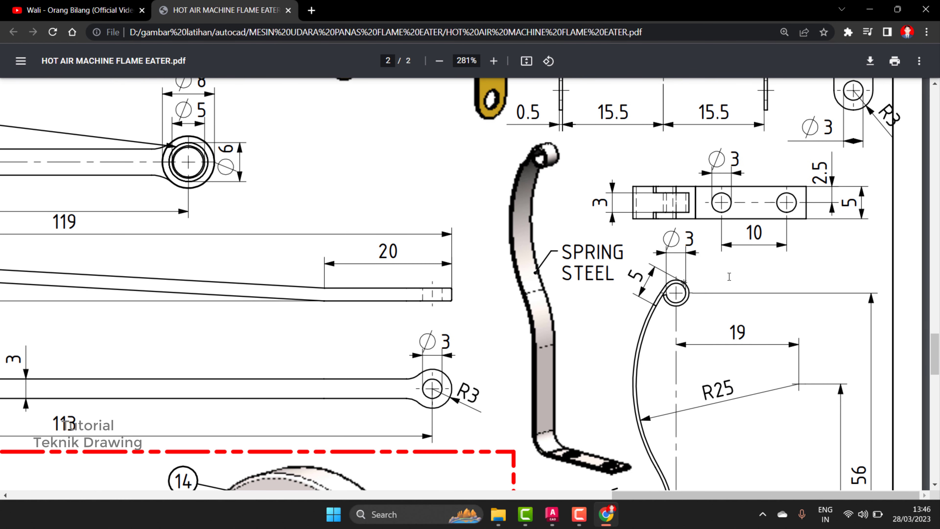
# Back in AutoCAD, draw a construction line of 5 then 10 along the foot face.
pyautogui.click(862, 14)
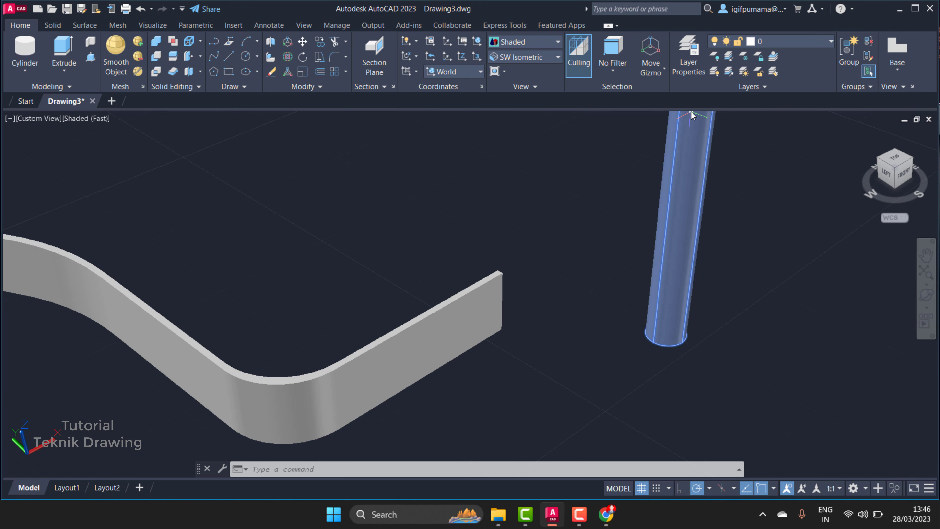
pyautogui.click(228, 56)
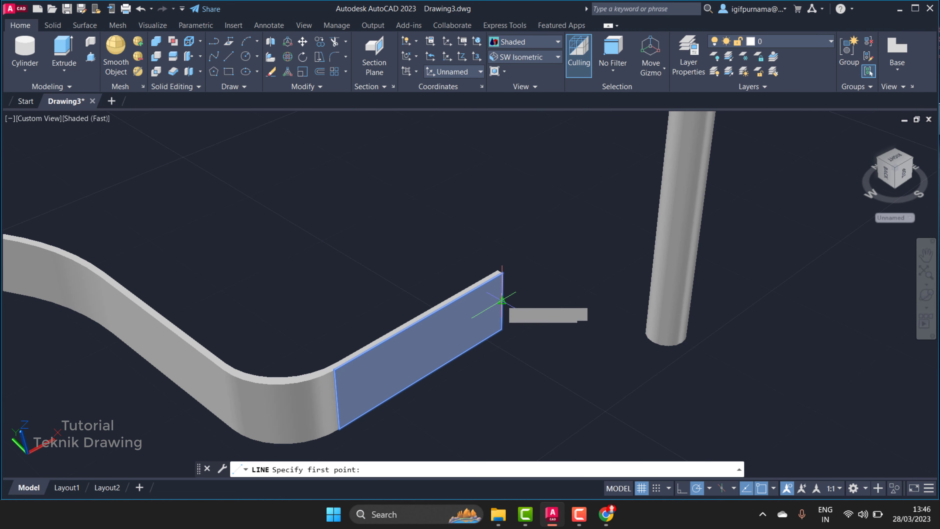
pyautogui.click(502, 301)
pyautogui.scroll(2, 470, 300)
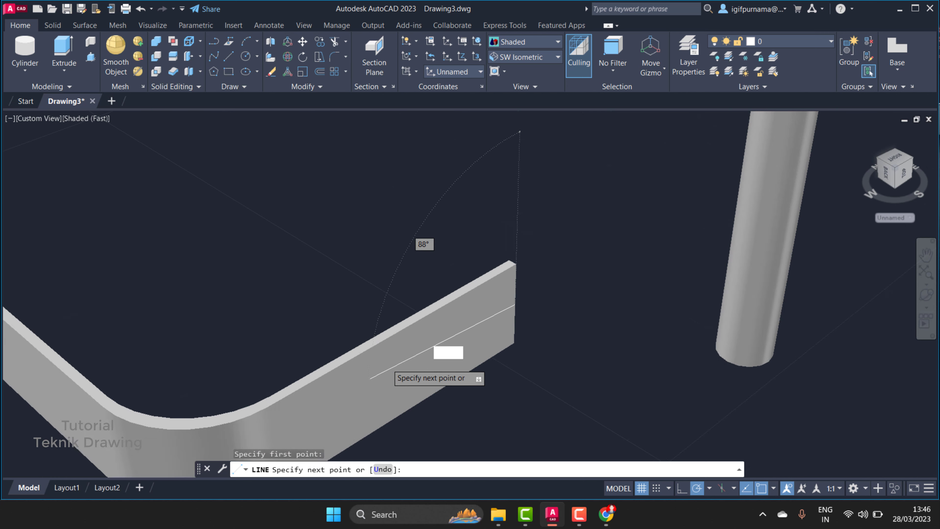
pyautogui.scroll(-4, 384, 366)
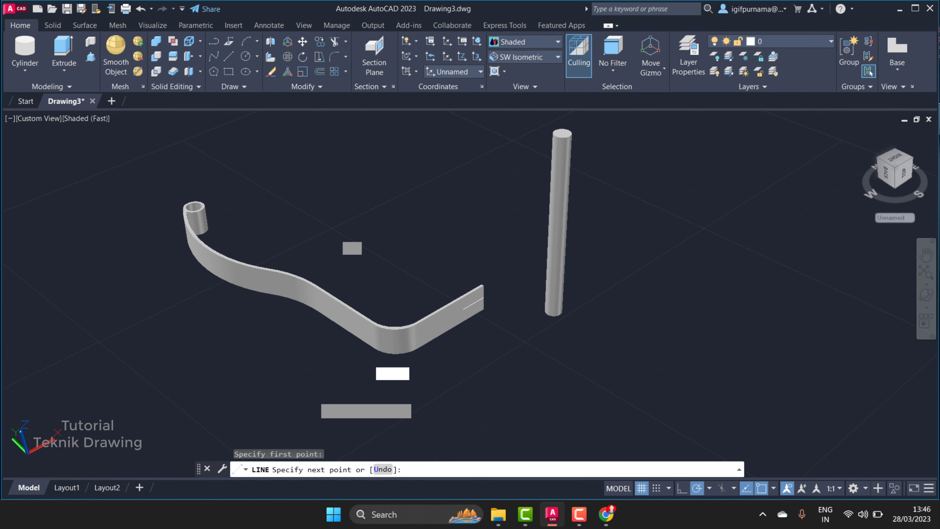
pyautogui.press('Return')
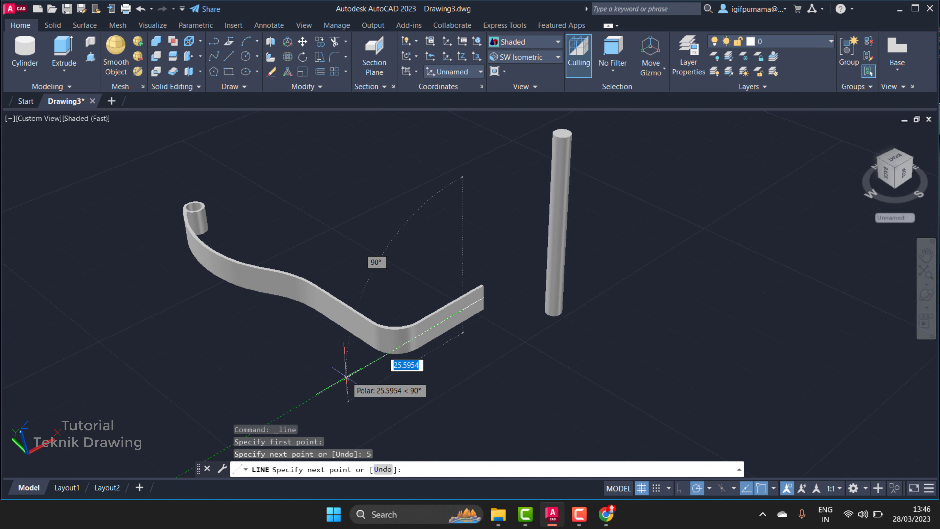
pyautogui.write('10')
pyautogui.press('Return')
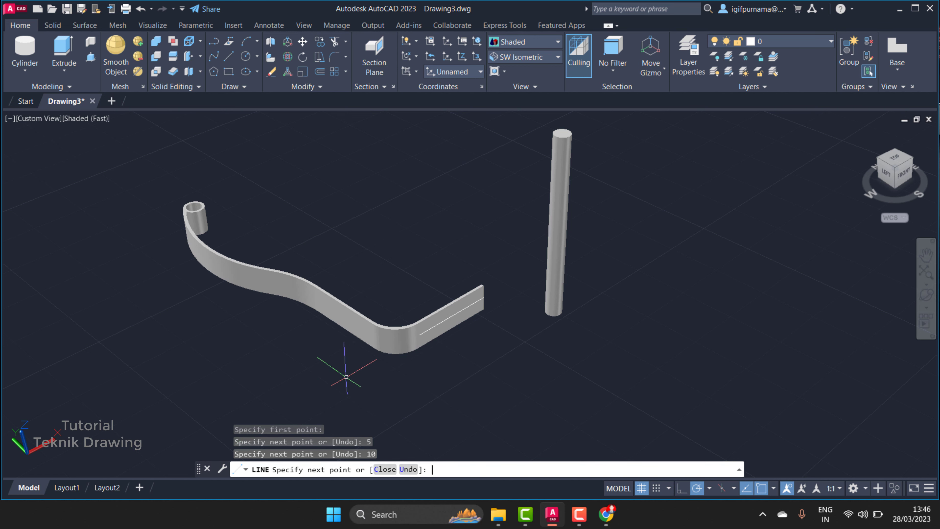
# Cancel a started move and switch to Top view from the ViewCube.
pyautogui.press('Return')
pyautogui.click(302, 44)
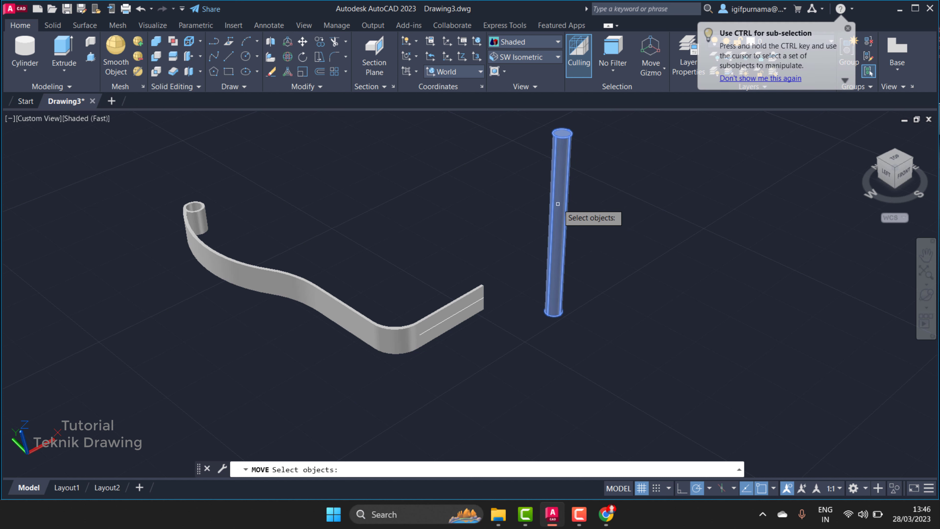
pyautogui.press('Return')
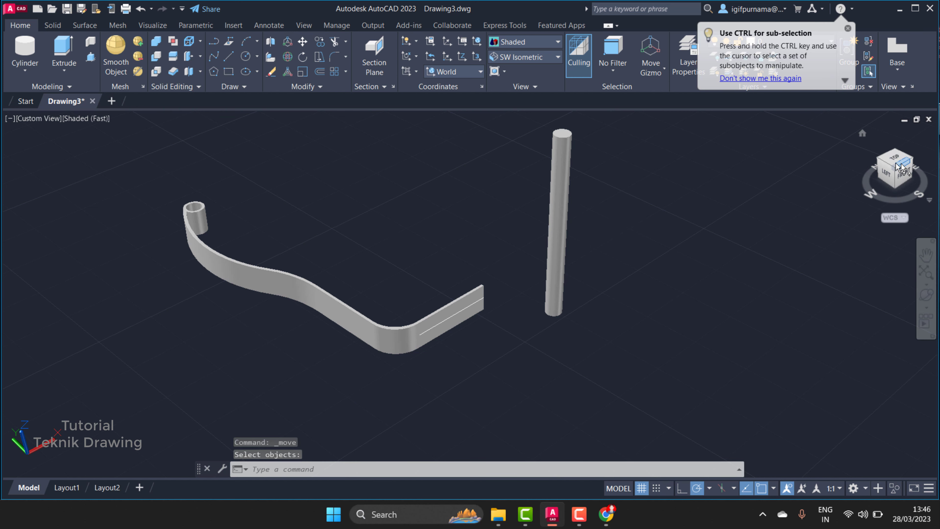
pyautogui.click(895, 166)
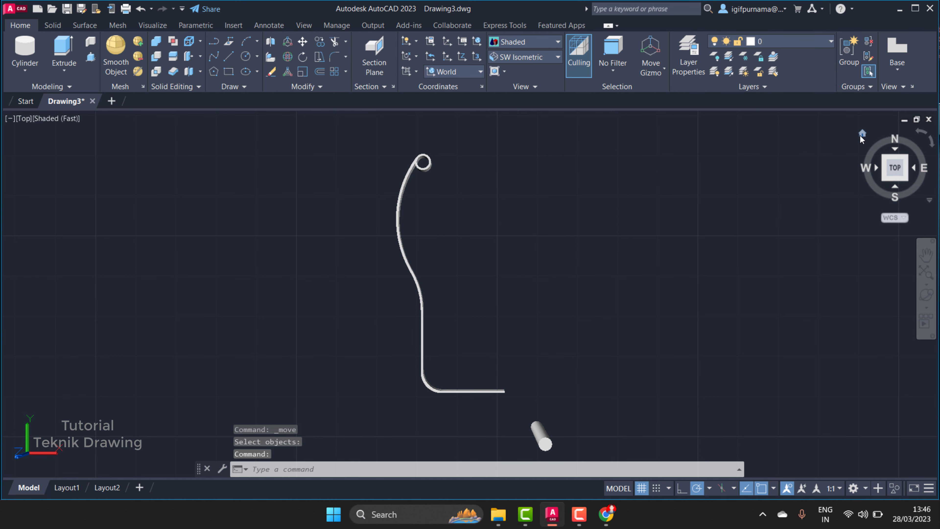
# Return to the Home view and erase the stray cylindrical rod.
pyautogui.click(861, 136)
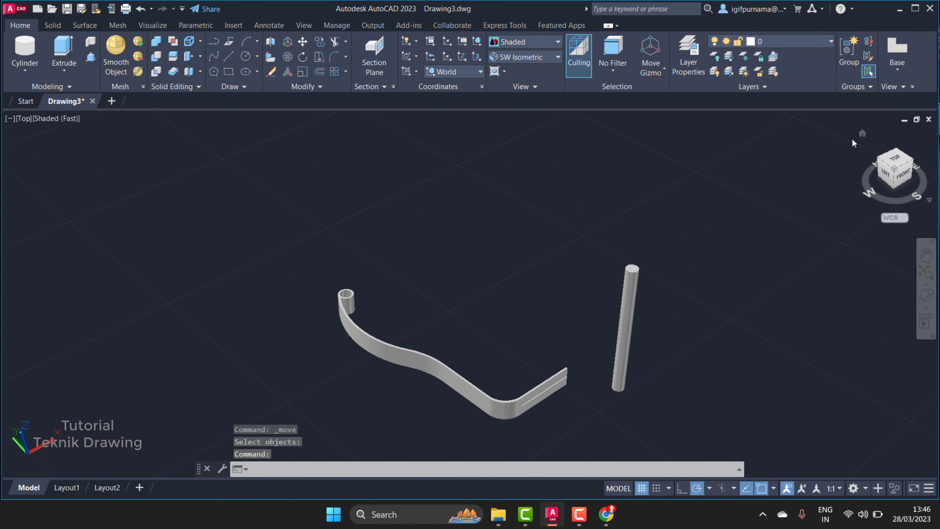
pyautogui.click(271, 71)
pyautogui.click(707, 378)
pyautogui.click(638, 282)
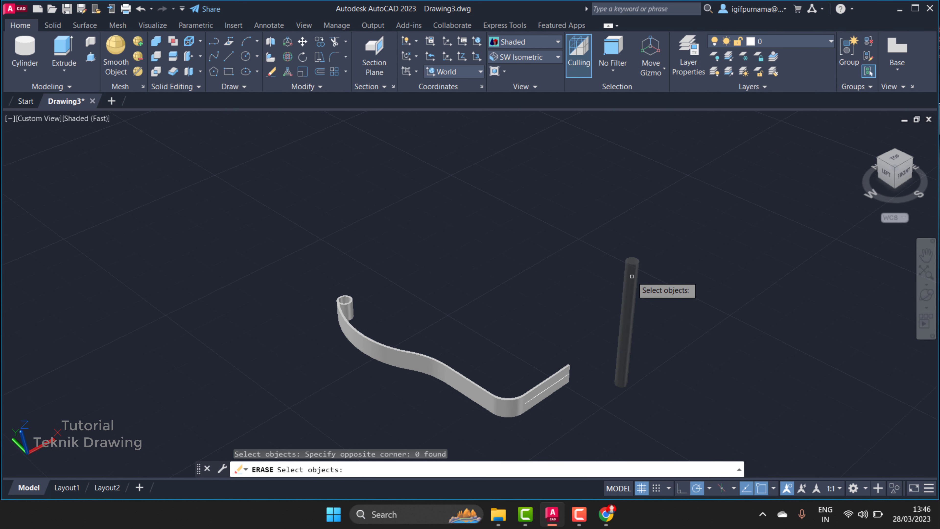
pyautogui.click(632, 276)
pyautogui.press('Return')
# Set the UCS to Top from the coordinate system dropdowns.
pyautogui.click(448, 71)
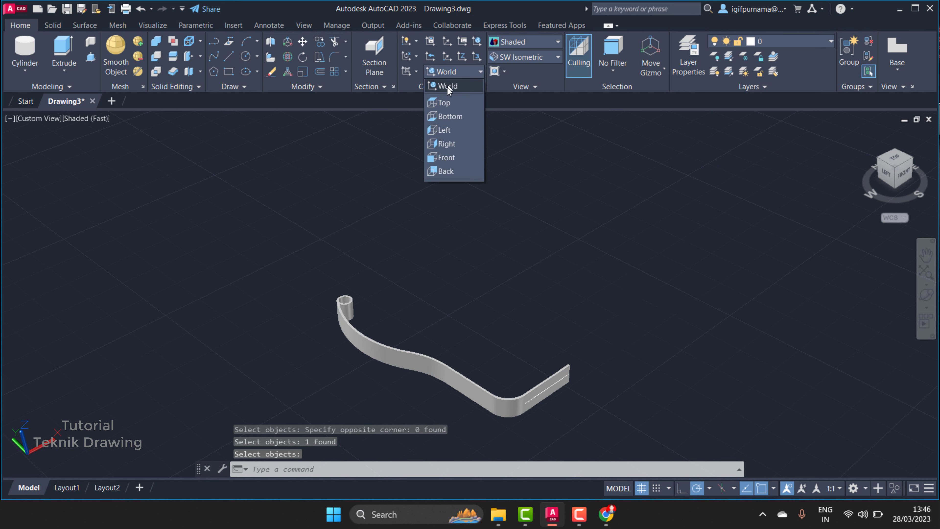
pyautogui.click(447, 88)
pyautogui.click(416, 71)
pyautogui.click(414, 89)
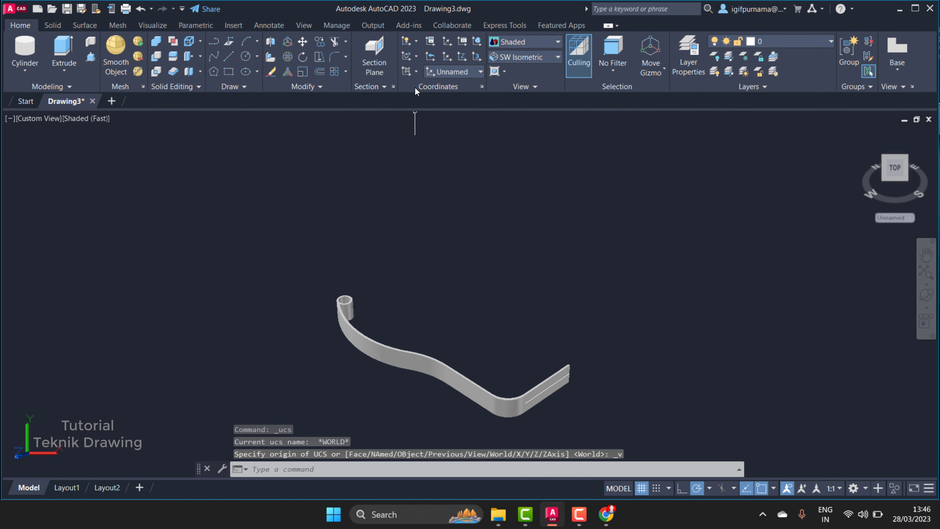
pyautogui.click(453, 71)
pyautogui.click(446, 86)
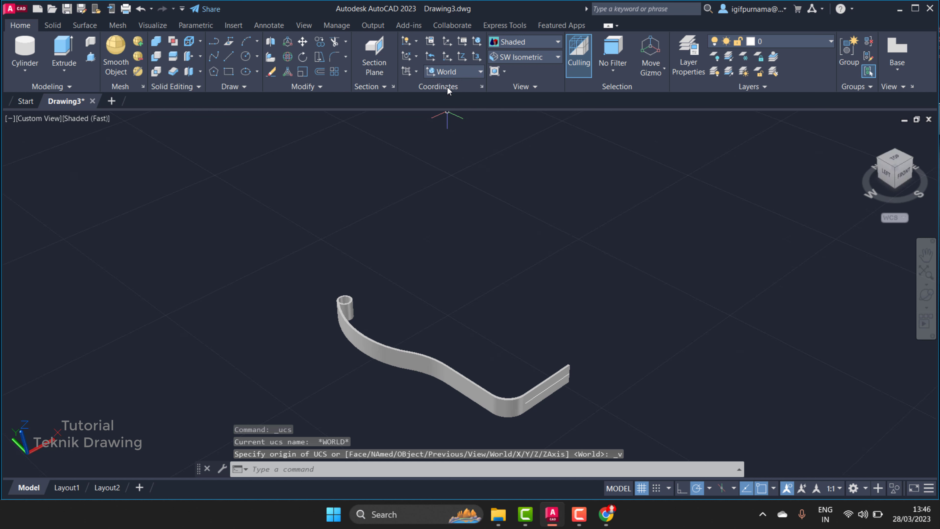
pyautogui.click(446, 73)
pyautogui.click(443, 100)
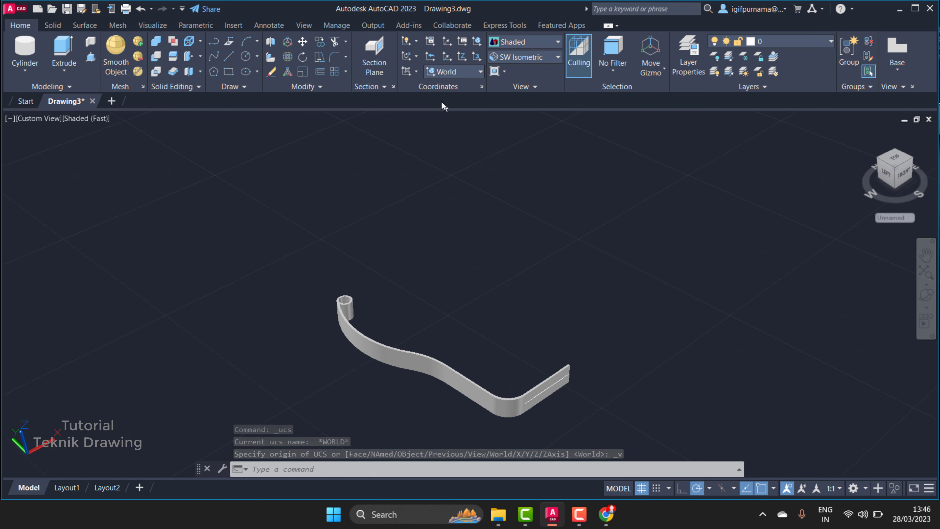
pyautogui.click(415, 71)
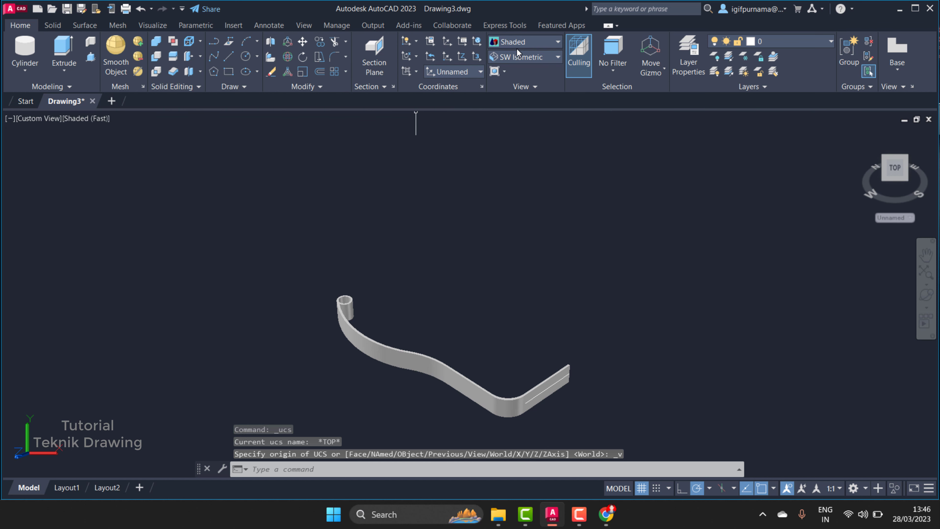
# Switch to Top view in 2D Wireframe, then back to the Home view.
pyautogui.click(518, 57)
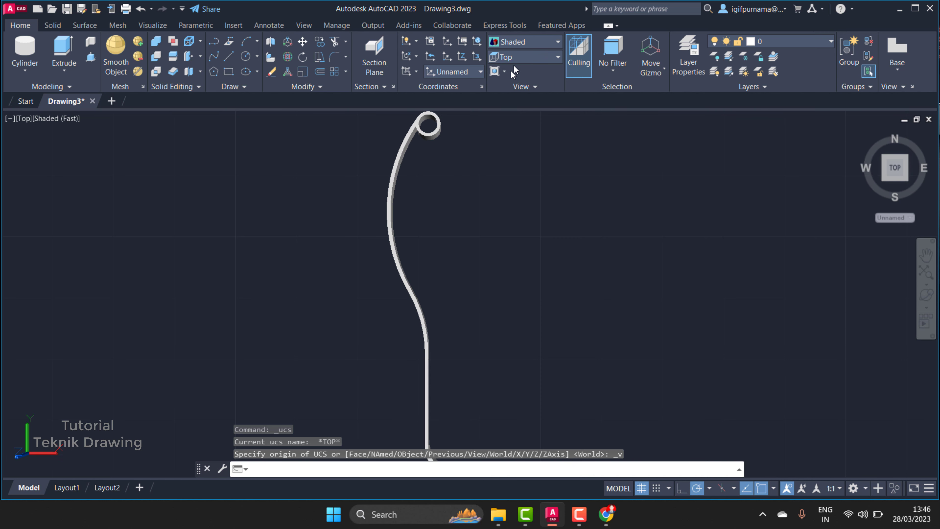
pyautogui.click(430, 125)
pyautogui.click(520, 42)
pyautogui.click(517, 60)
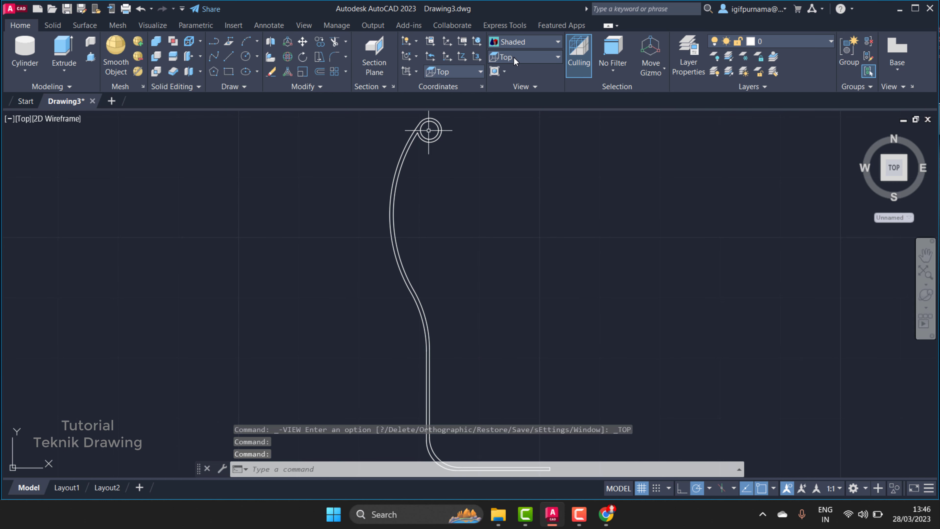
pyautogui.scroll(-2, 514, 137)
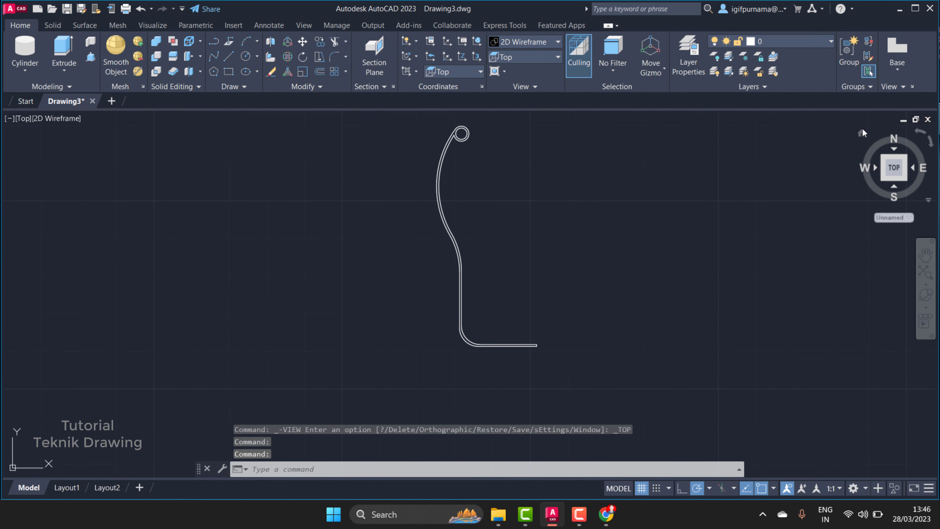
pyautogui.click(861, 131)
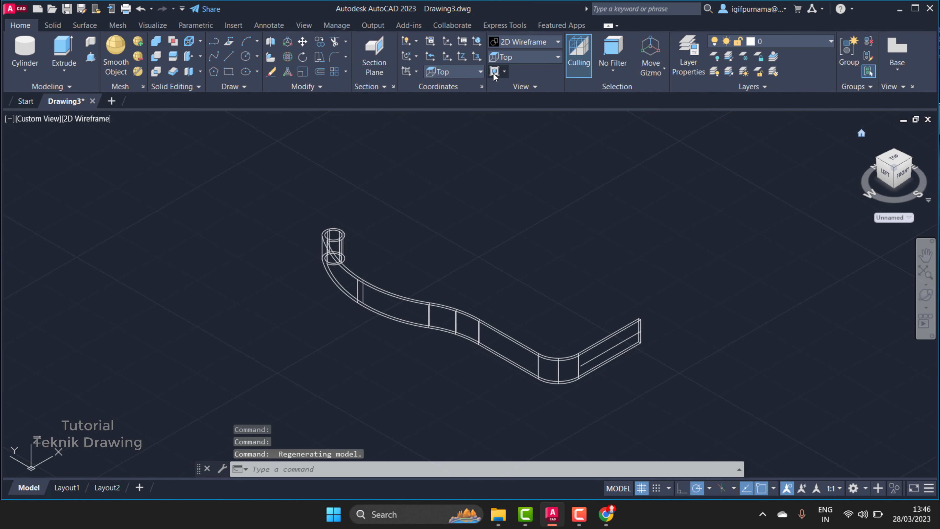
# Switch to SW Isometric view and display the model in the Shaded visual style.
pyautogui.click(519, 57)
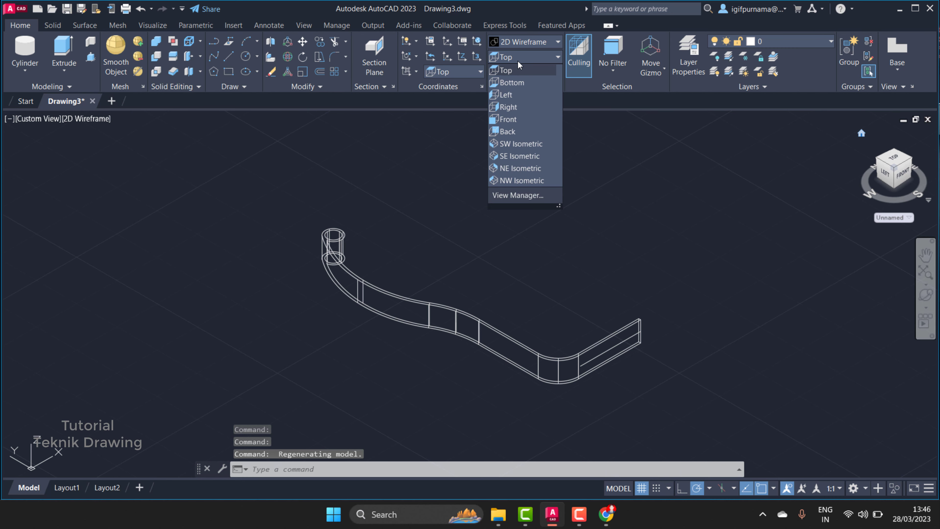
pyautogui.click(527, 144)
pyautogui.click(534, 41)
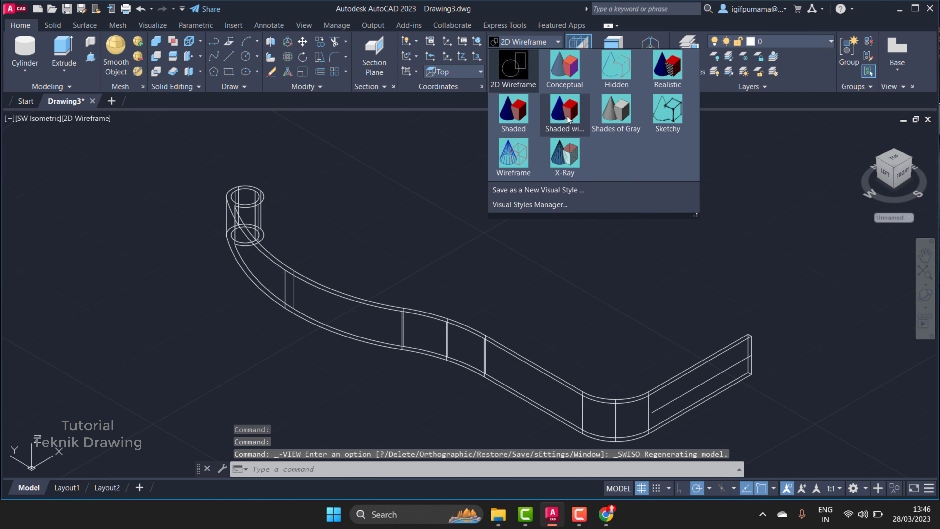
pyautogui.click(568, 118)
pyautogui.scroll(4, 440, 200)
pyautogui.scroll(-7, 443, 200)
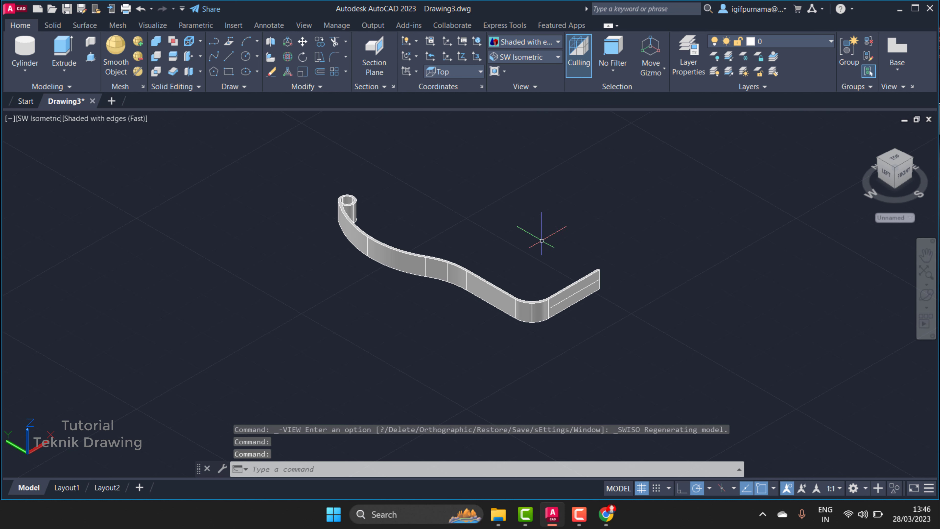
pyautogui.click(499, 41)
pyautogui.click(507, 109)
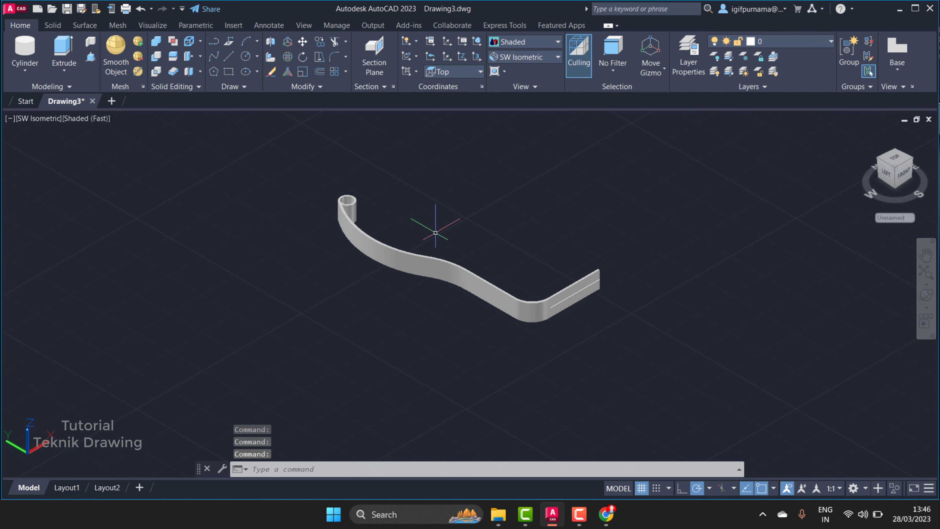
pyautogui.scroll(5, 691, 276)
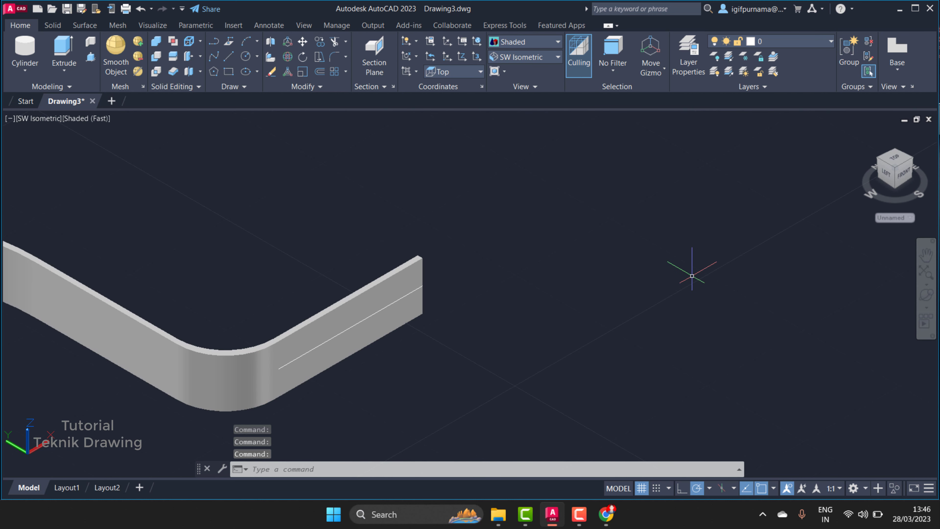
# Create a 1.5-radius cylinder beside the foot and rotate it 90° to lie flat.
pyautogui.click(247, 57)
pyautogui.click(40, 55)
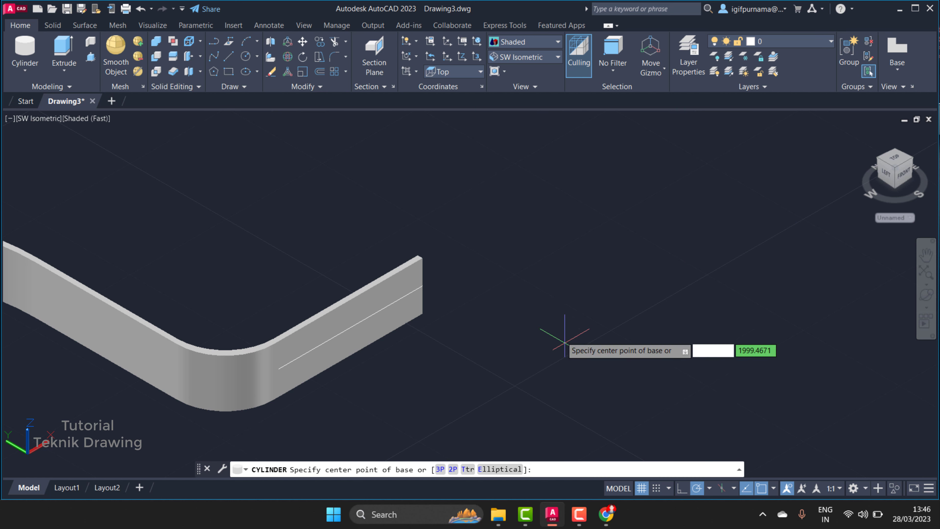
pyautogui.click(556, 330)
pyautogui.write('1.5')
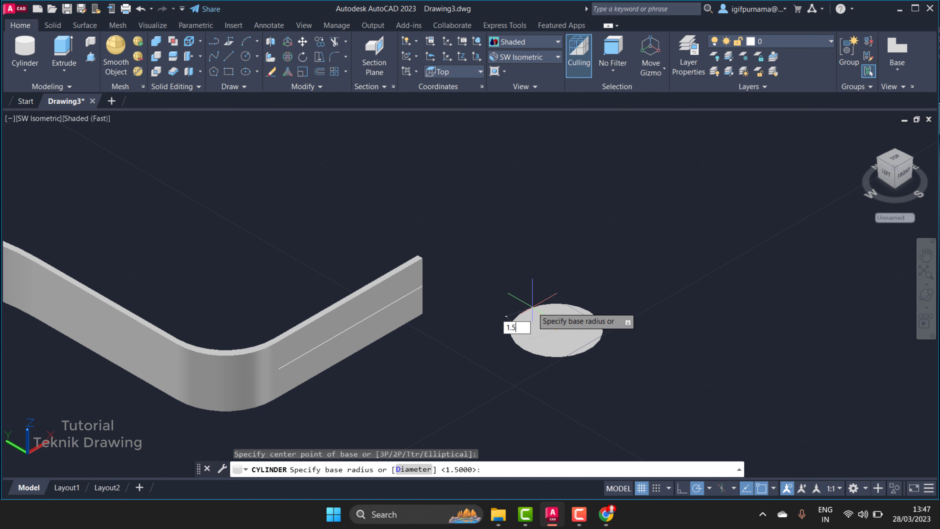
pyautogui.press('Return')
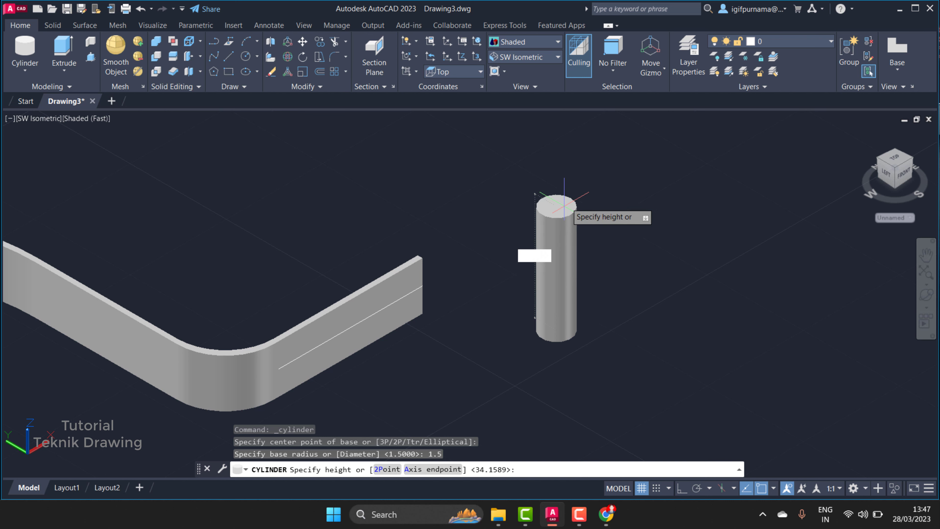
pyautogui.click(481, 168)
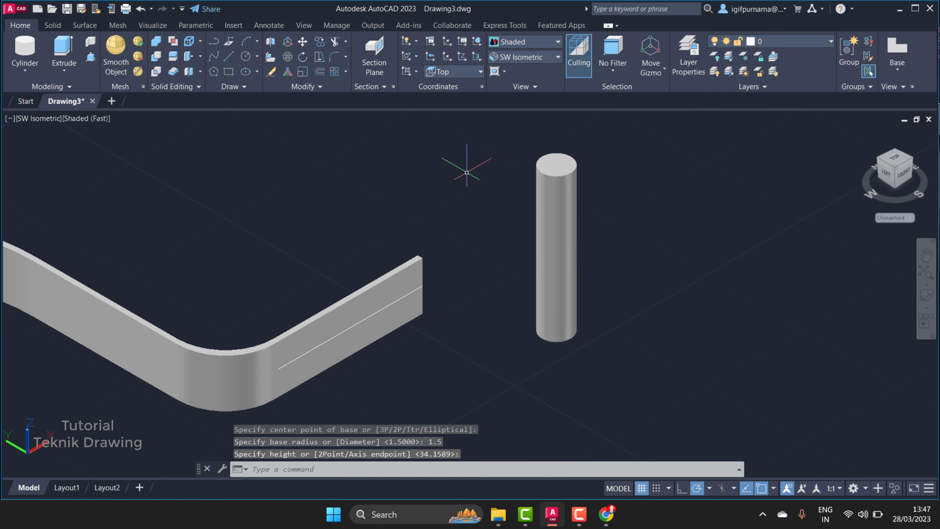
pyautogui.click(287, 56)
pyautogui.click(555, 207)
pyautogui.press('Return')
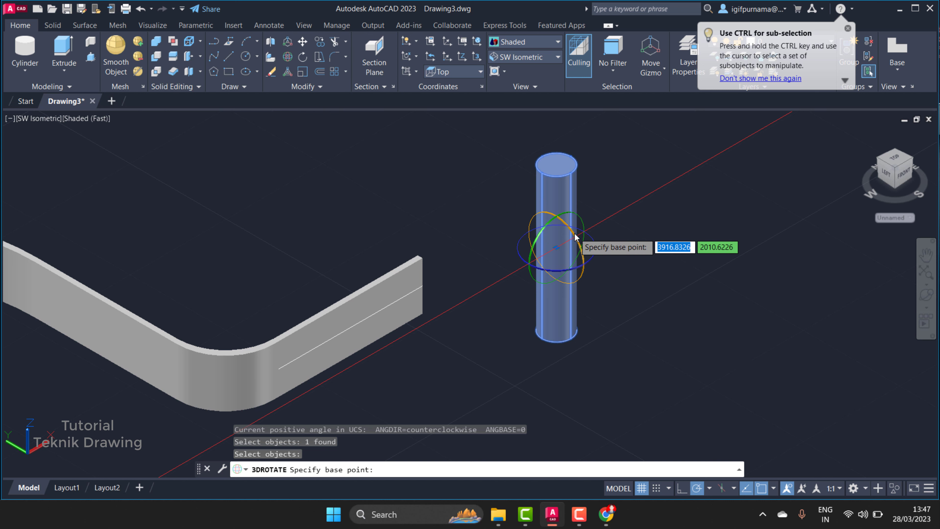
pyautogui.click(575, 234)
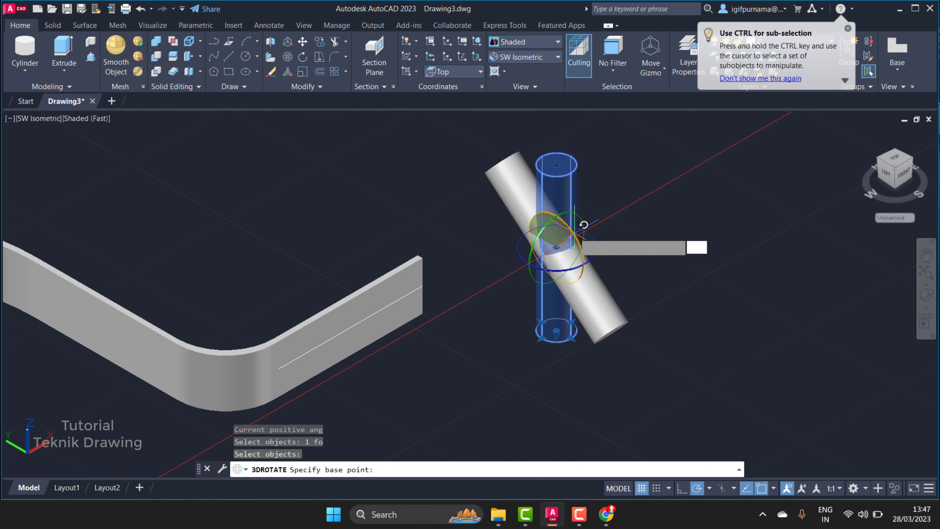
pyautogui.click(556, 132)
# Move the horizontal cylinder to the end of the bent foot.
pyautogui.click(302, 41)
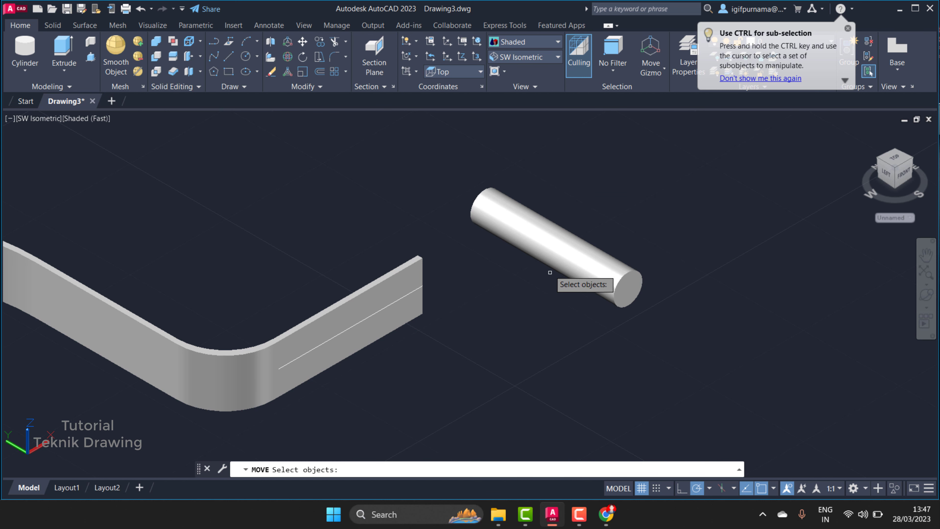
pyautogui.click(550, 272)
pyautogui.press('Return')
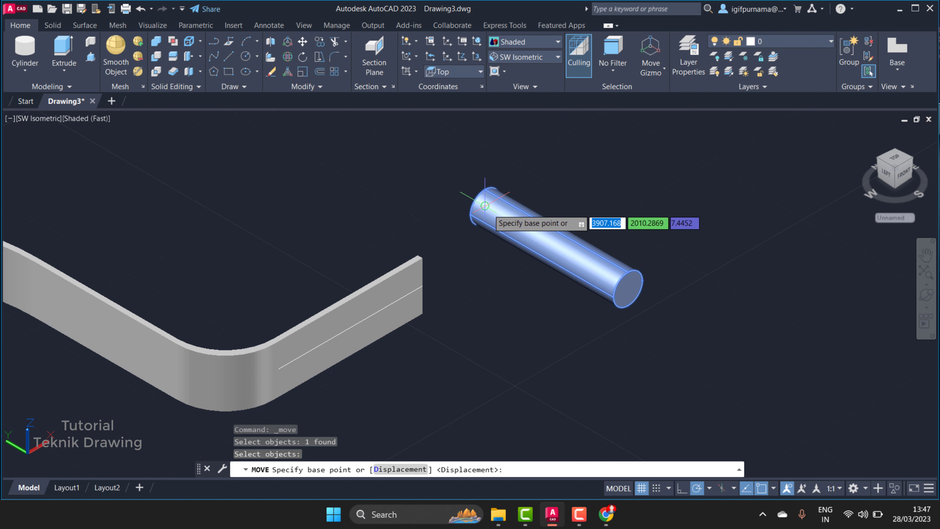
pyautogui.click(628, 288)
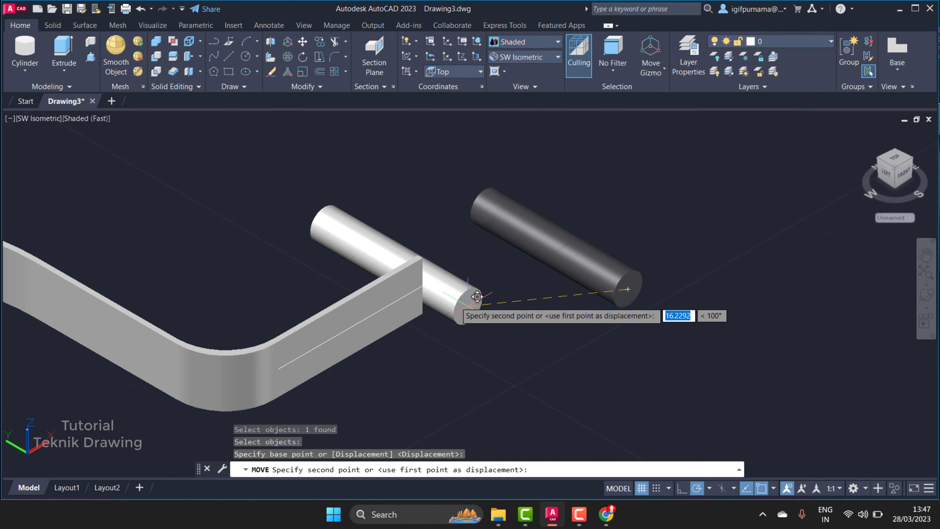
pyautogui.scroll(3, 416, 290)
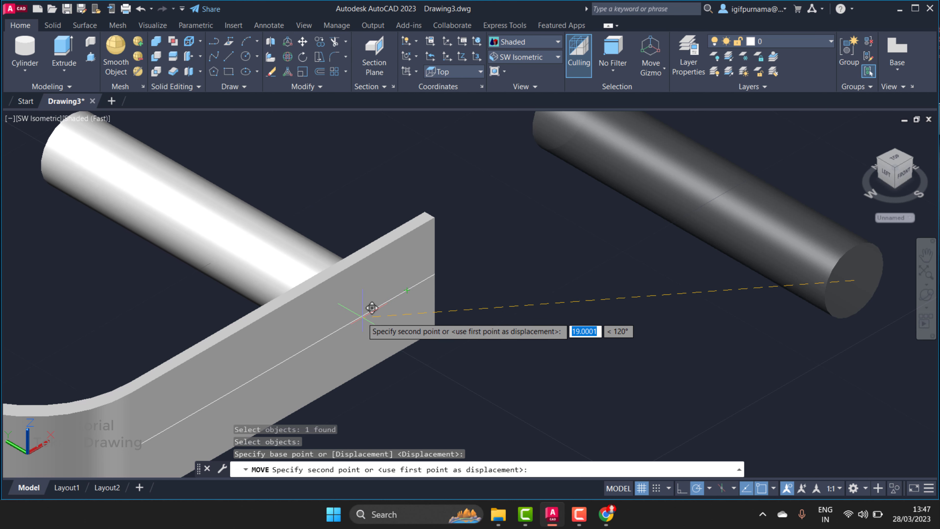
pyautogui.click(336, 330)
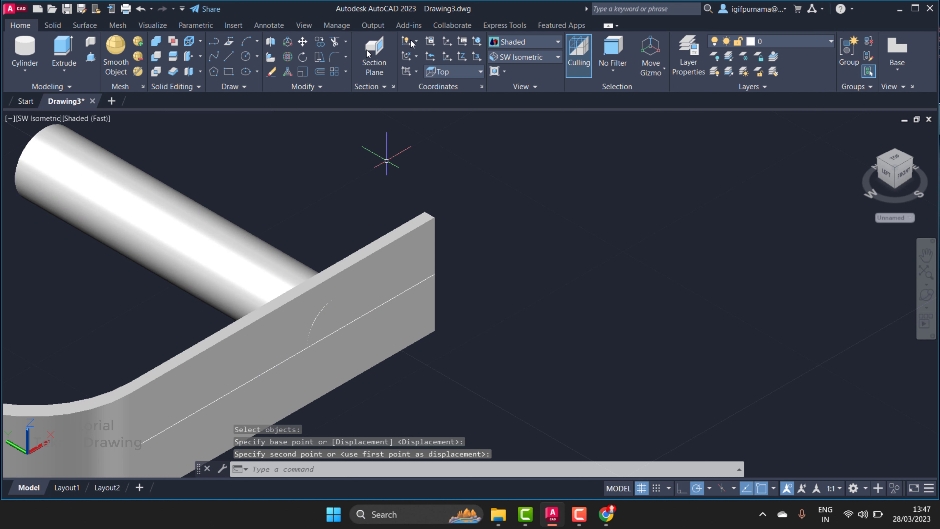
# Copy the cylinder to a point near the bend and bring up the reference PDF.
pyautogui.click(320, 42)
pyautogui.click(238, 257)
pyautogui.scroll(-3, 496, 157)
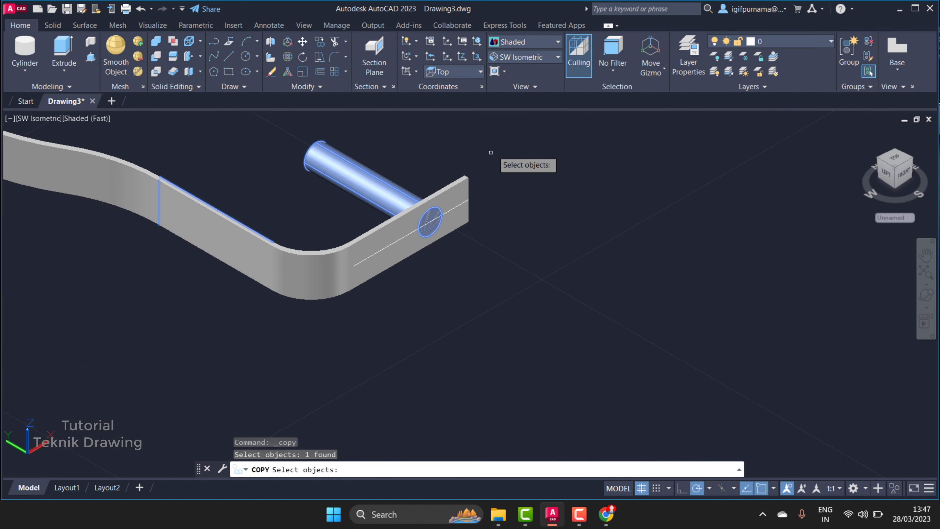
pyautogui.scroll(5, 409, 237)
pyautogui.press('Return')
pyautogui.click(439, 217)
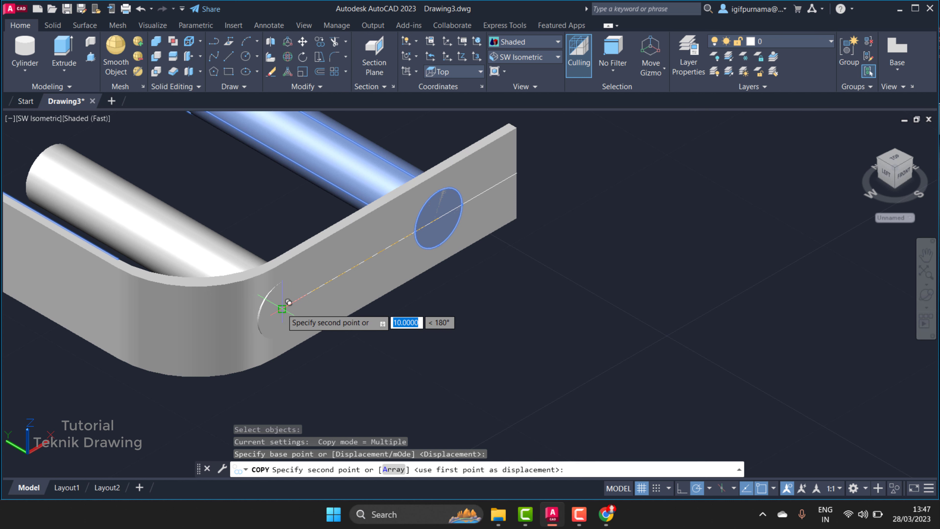
pyautogui.click(288, 302)
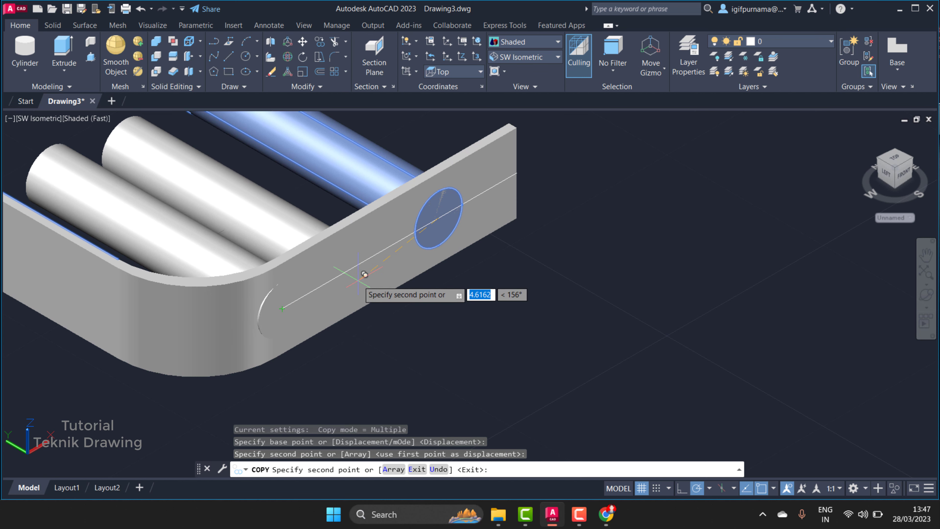
pyautogui.scroll(-4, 364, 274)
pyautogui.rightClick(552, 238)
pyautogui.click(562, 254)
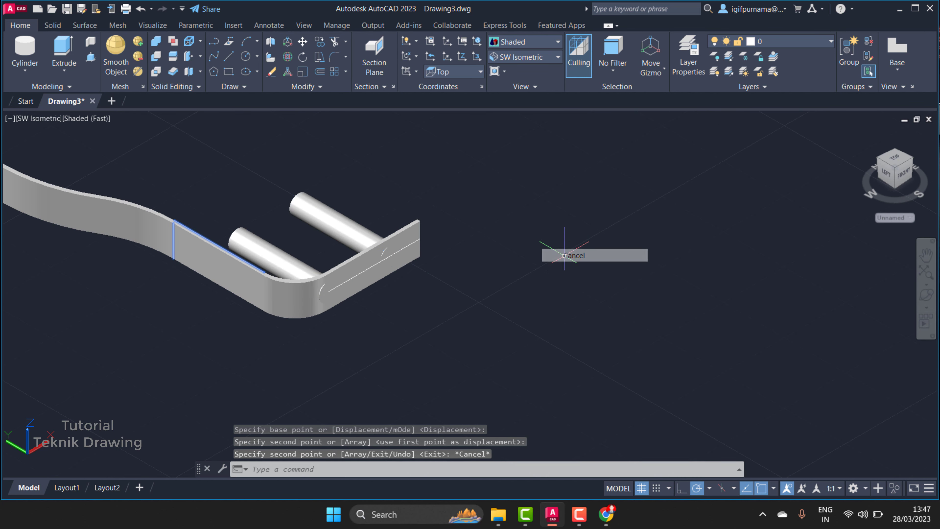
pyautogui.click(610, 519)
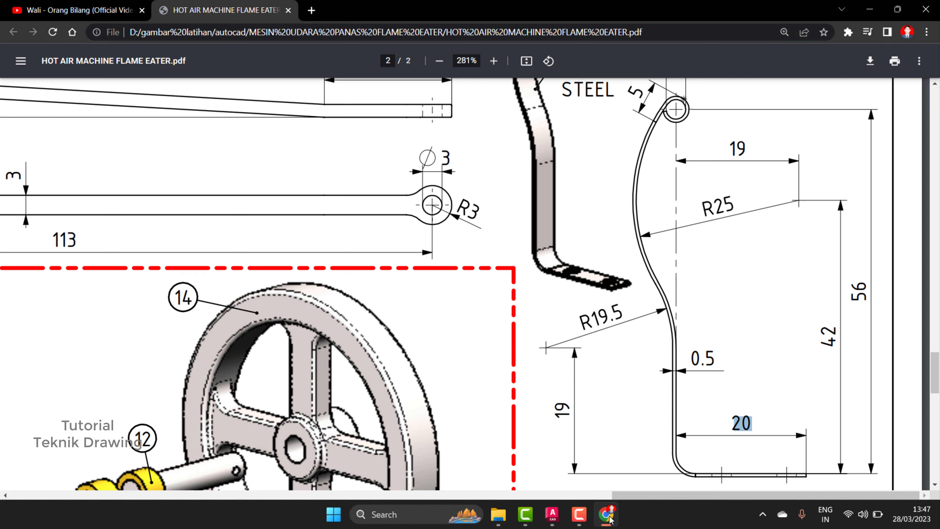
pyautogui.scroll(5, 684, 317)
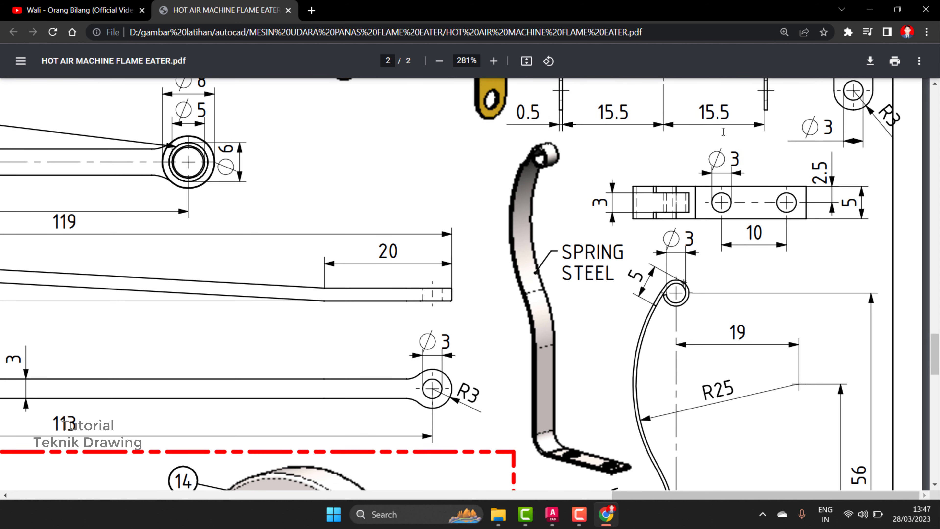
pyautogui.click(867, 8)
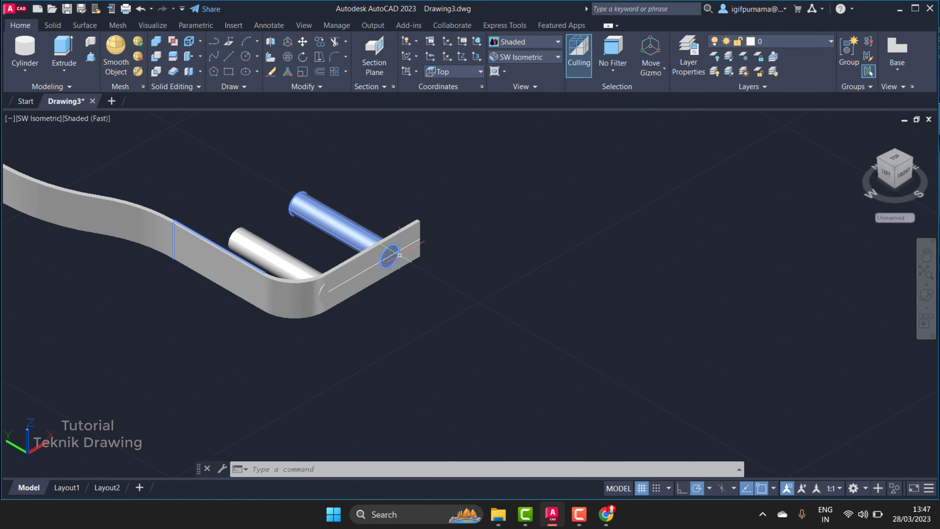
pyautogui.click(605, 515)
pyautogui.scroll(-6, 649, 336)
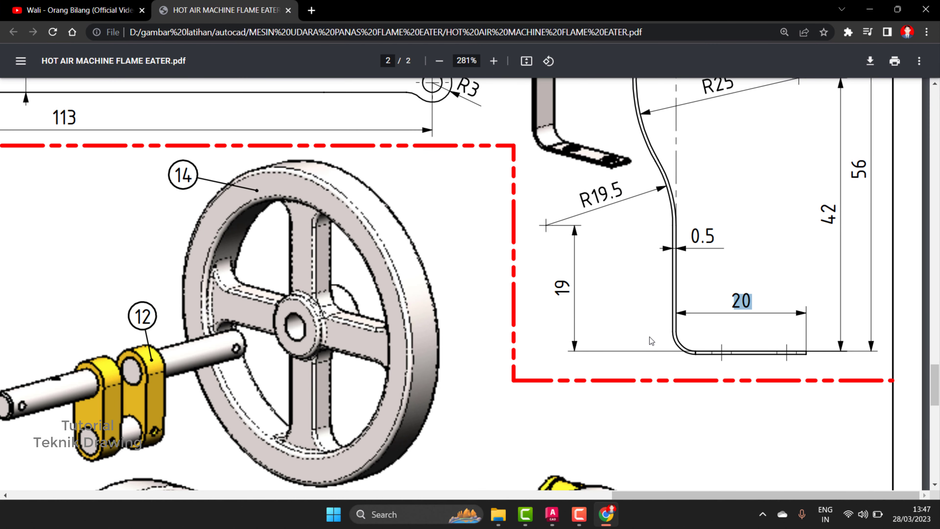
pyautogui.scroll(3, 649, 337)
pyautogui.scroll(1, 649, 337)
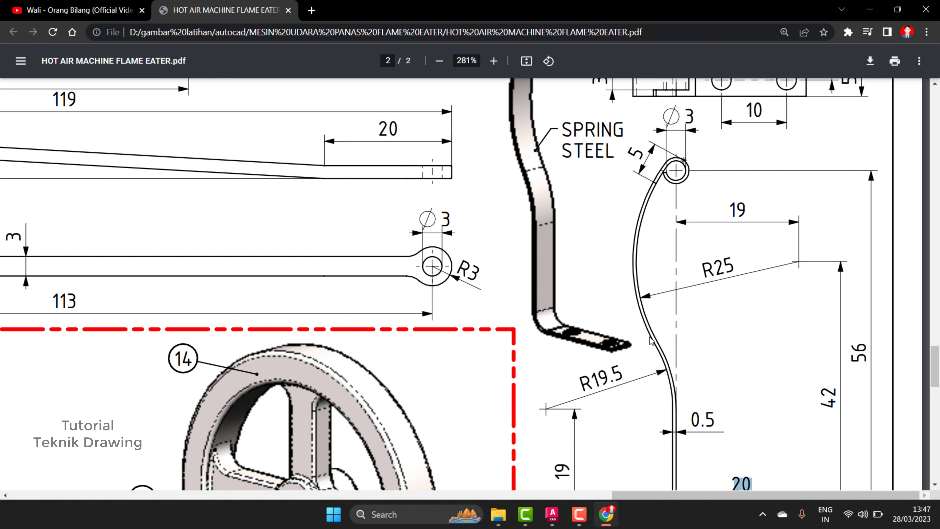
pyautogui.scroll(-2, 652, 340)
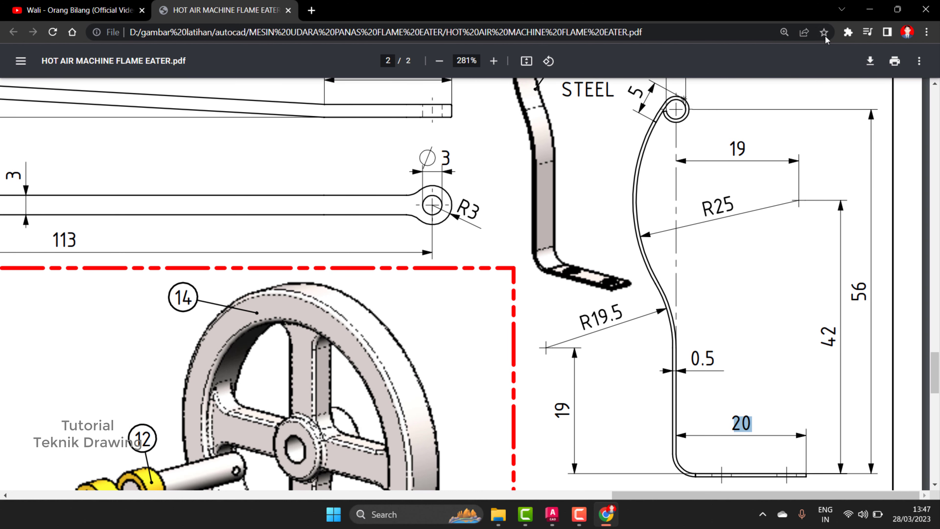
# Return to AutoCAD and undo the recent cylinder moves and copies.
pyautogui.click(867, 8)
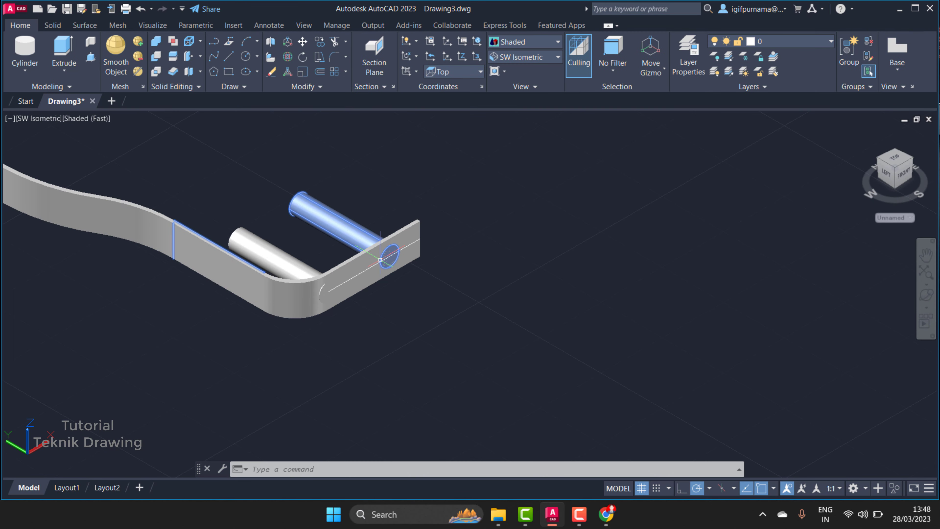
pyautogui.scroll(-2, 380, 260)
pyautogui.scroll(3, 380, 260)
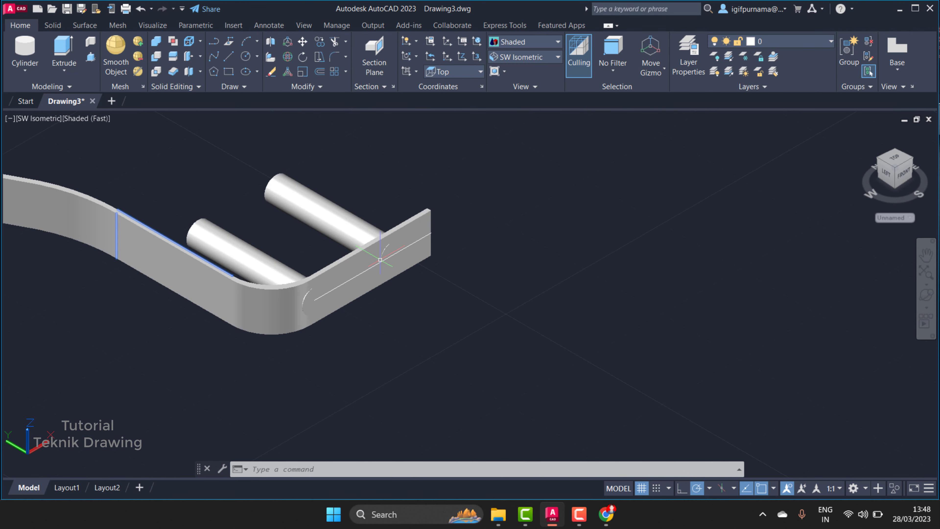
pyautogui.scroll(2, 380, 260)
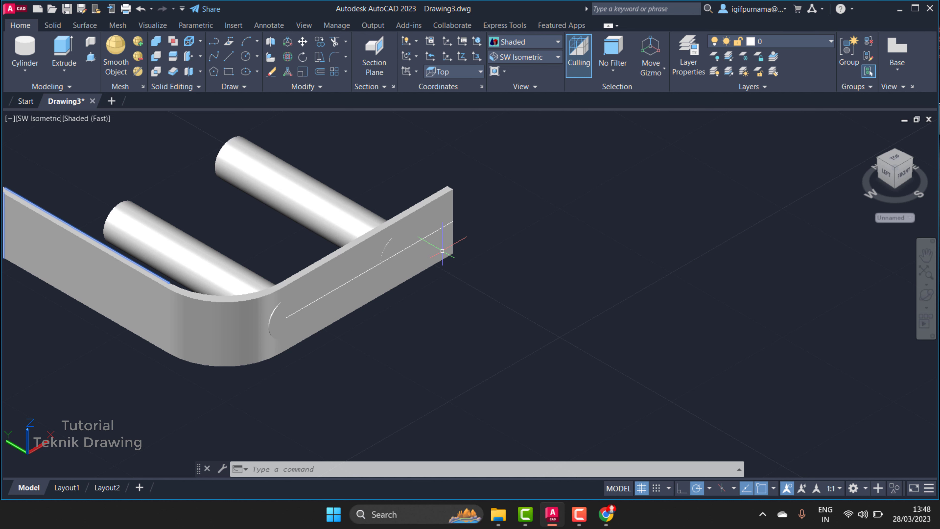
pyautogui.hotkey('ctrl', 'z')
pyautogui.hotkey('ctrl', 'z')
pyautogui.hotkey('ctrl', 'z')
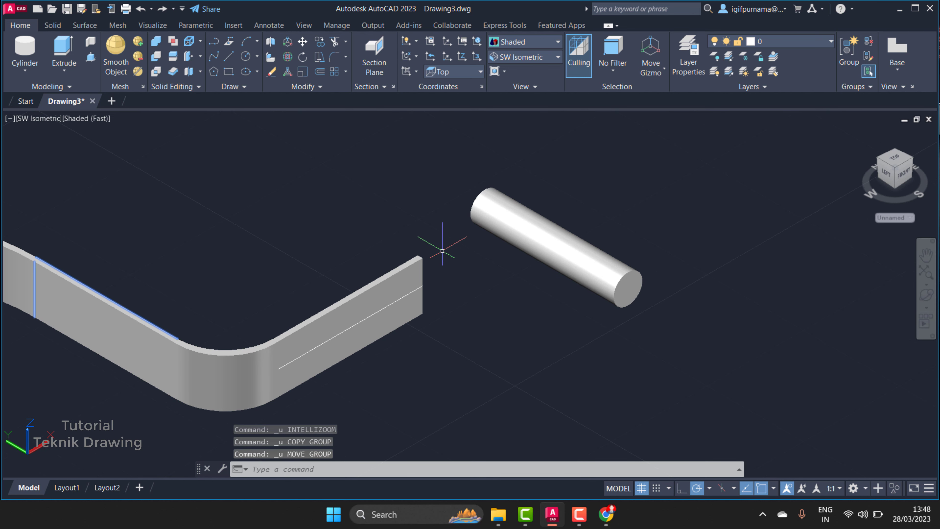
# Move the cylinder to the end of the bent foot.
pyautogui.click(303, 42)
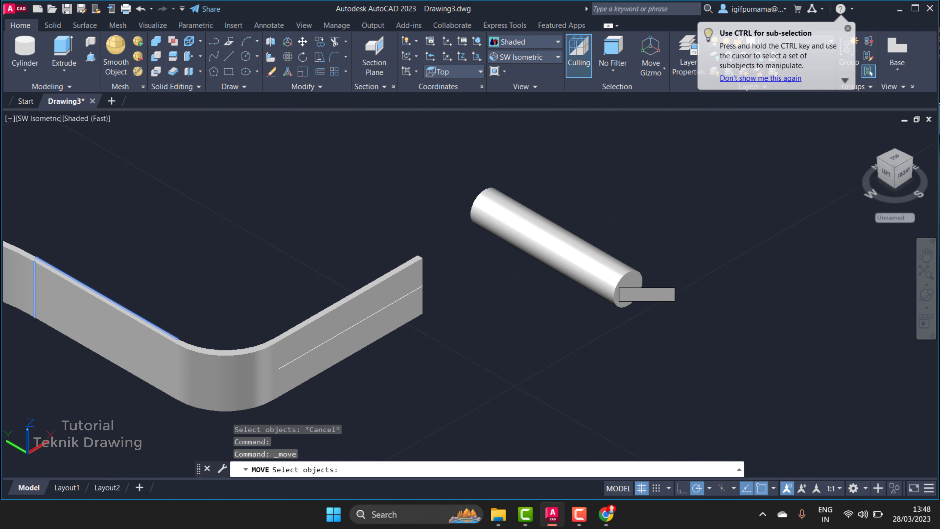
pyautogui.click(623, 288)
pyautogui.press('Return')
pyautogui.click(625, 290)
pyautogui.scroll(2, 424, 286)
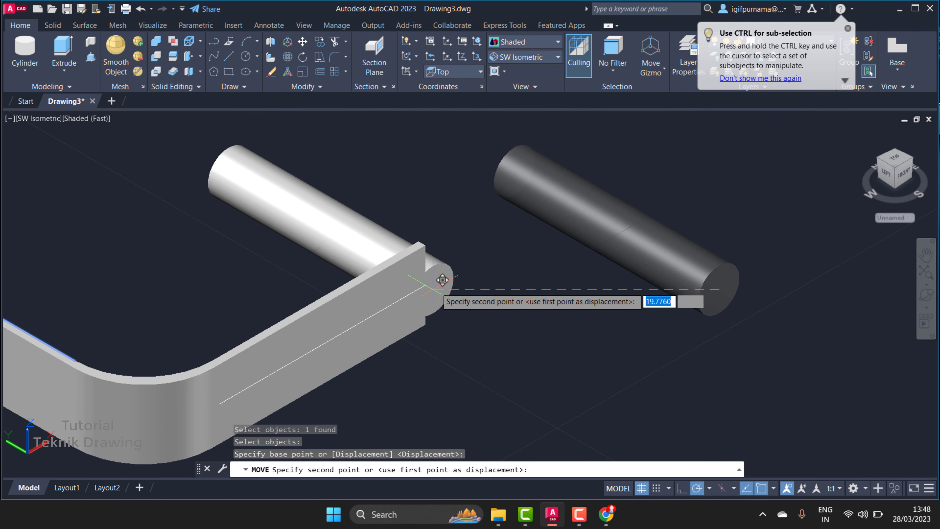
pyautogui.click(424, 286)
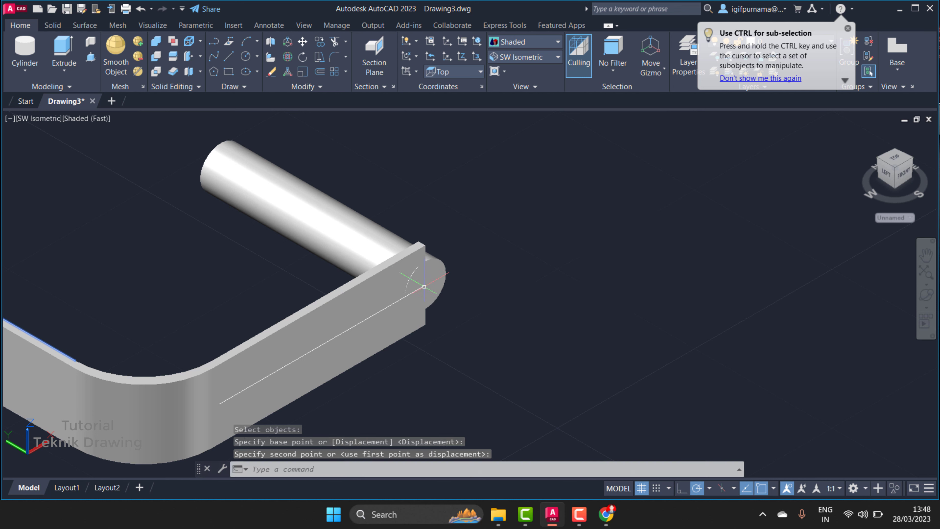
# Move the cylinder a further 2.5 units along the foot.
pyautogui.click(303, 42)
pyautogui.click(426, 285)
pyautogui.press('Return')
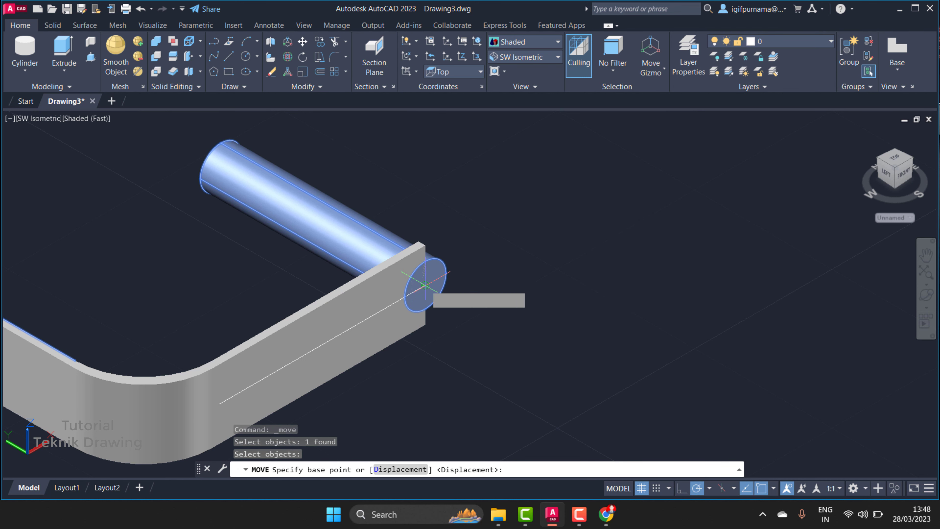
pyautogui.click(631, 251)
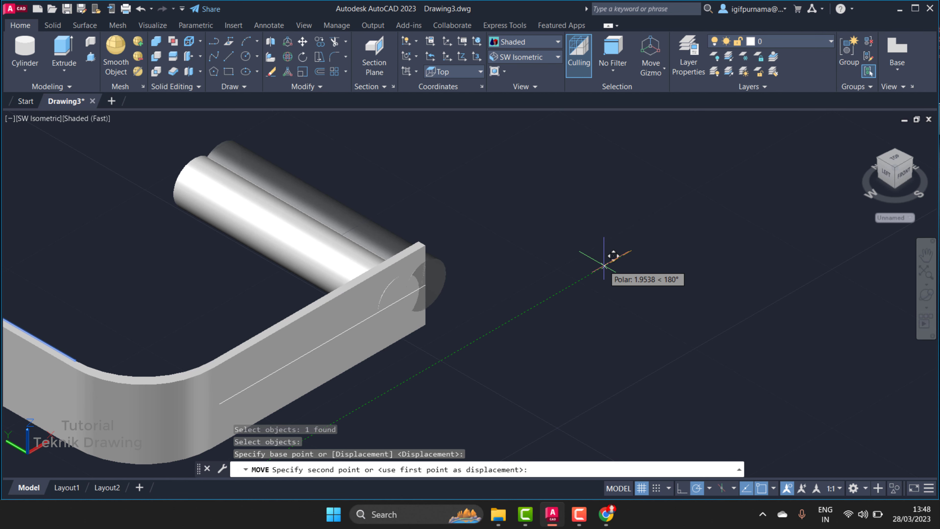
pyautogui.write('2.5')
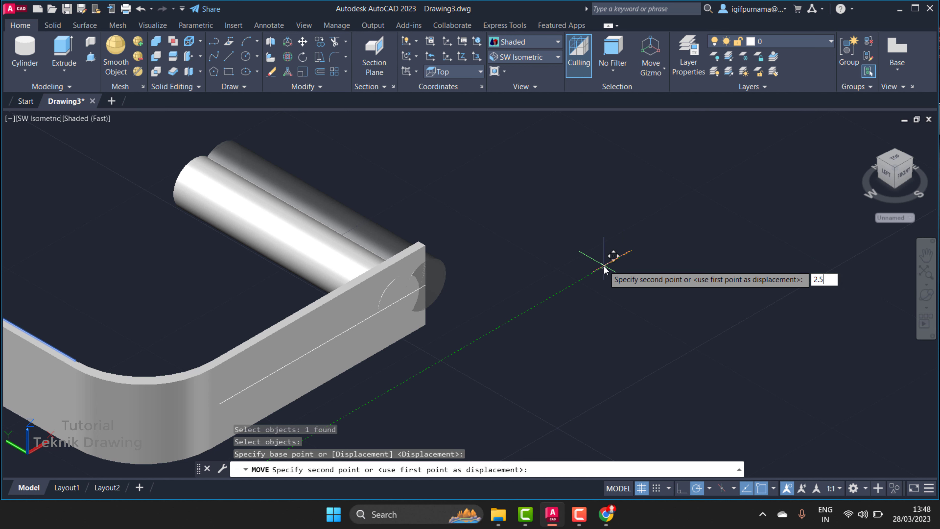
pyautogui.press('Return')
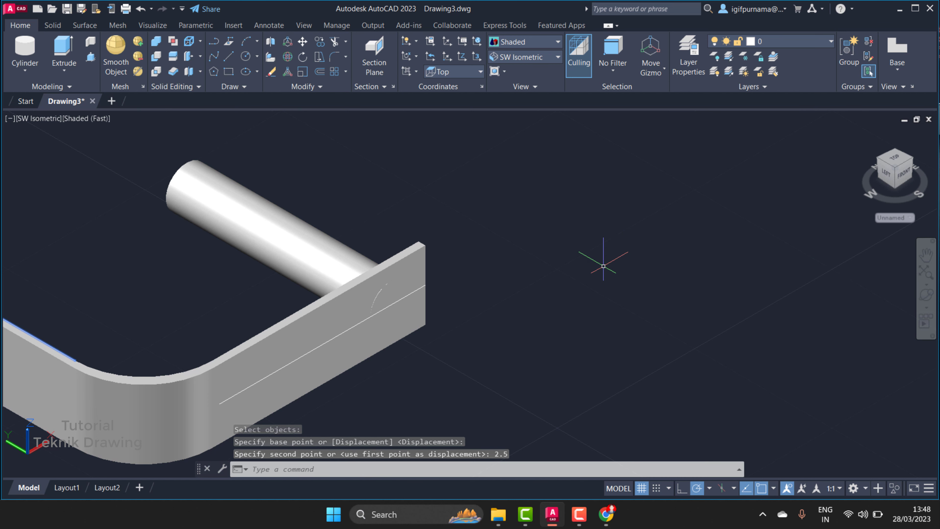
# Copy the cylinder 10 units further along the foot.
pyautogui.click(325, 45)
pyautogui.click(336, 263)
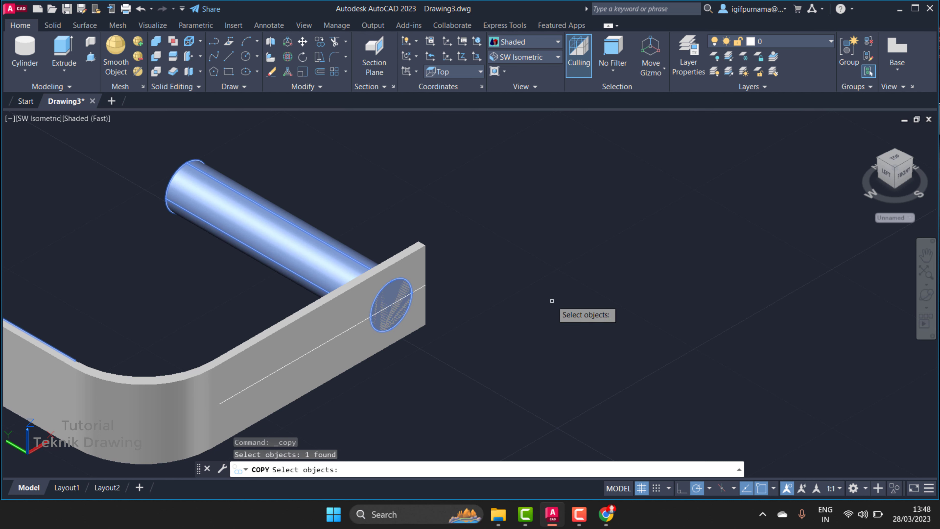
pyautogui.press('Return')
pyautogui.click(606, 311)
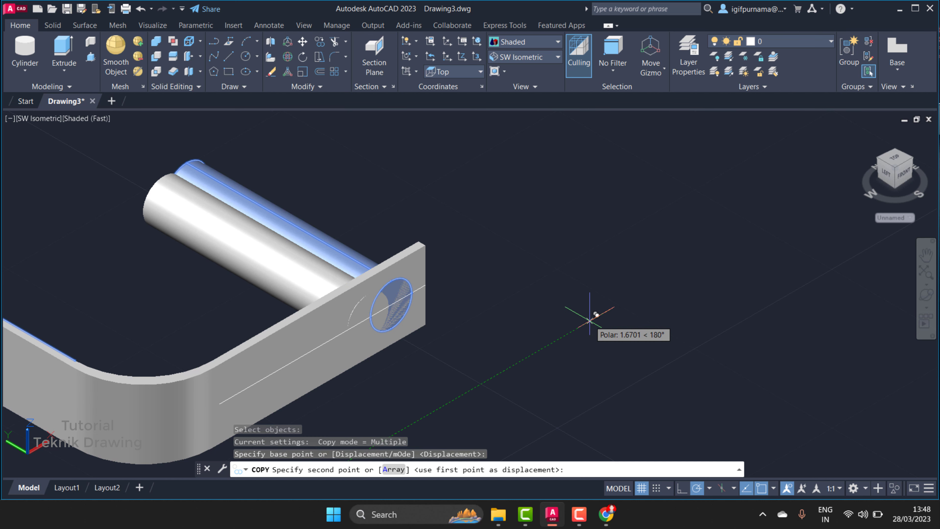
pyautogui.write('10')
pyautogui.press('Return')
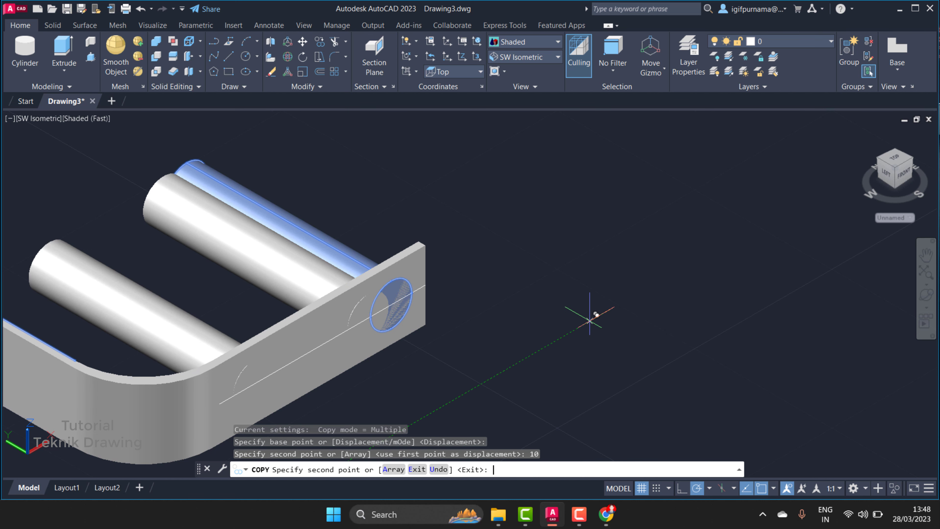
pyautogui.press('Return')
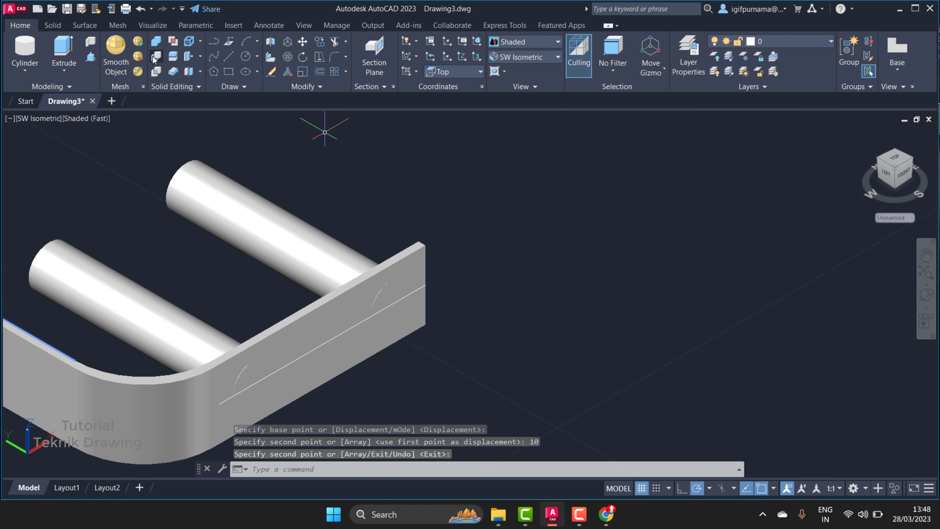
# Subtract both cylinders from the strip to cut two holes in the foot.
pyautogui.click(155, 57)
pyautogui.click(315, 324)
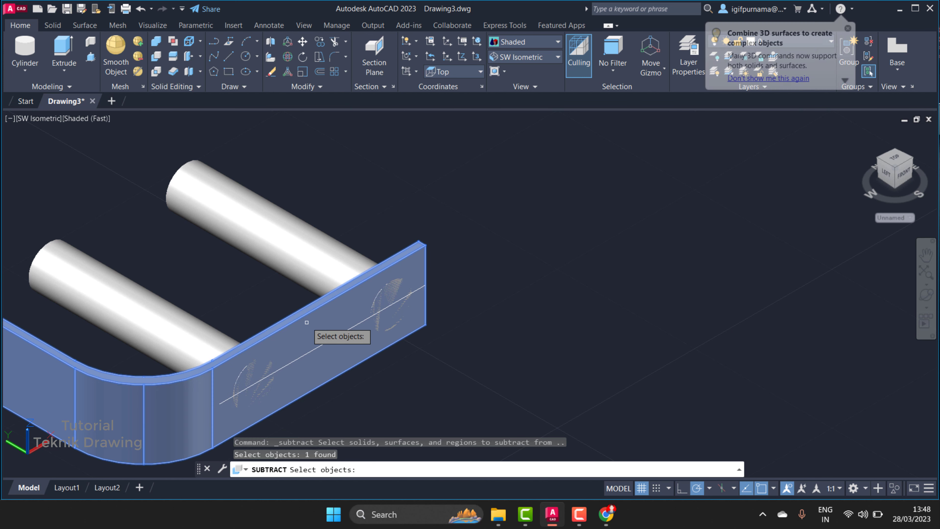
pyautogui.press('Return')
pyautogui.click(365, 253)
pyautogui.click(222, 326)
pyautogui.press('Return')
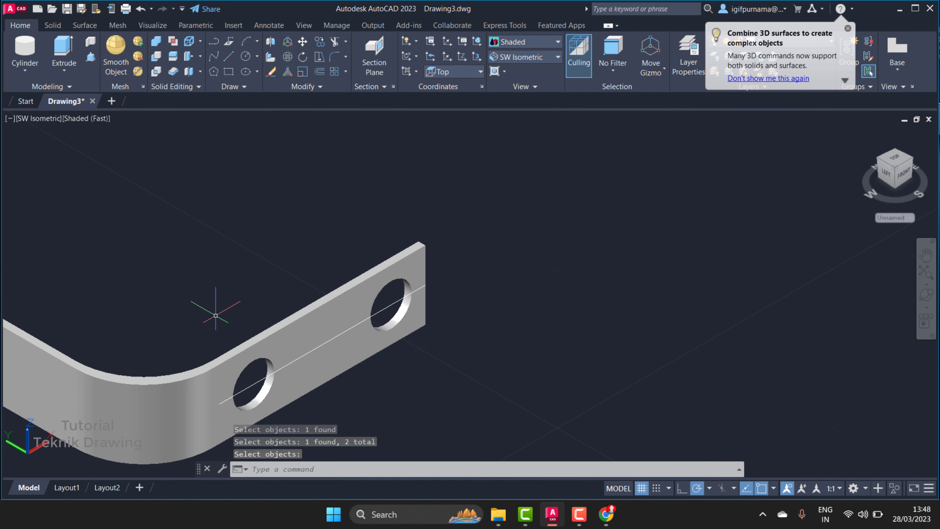
# Glance at the reference PDF, then free-orbit to view the whole holed strip.
pyautogui.click(603, 521)
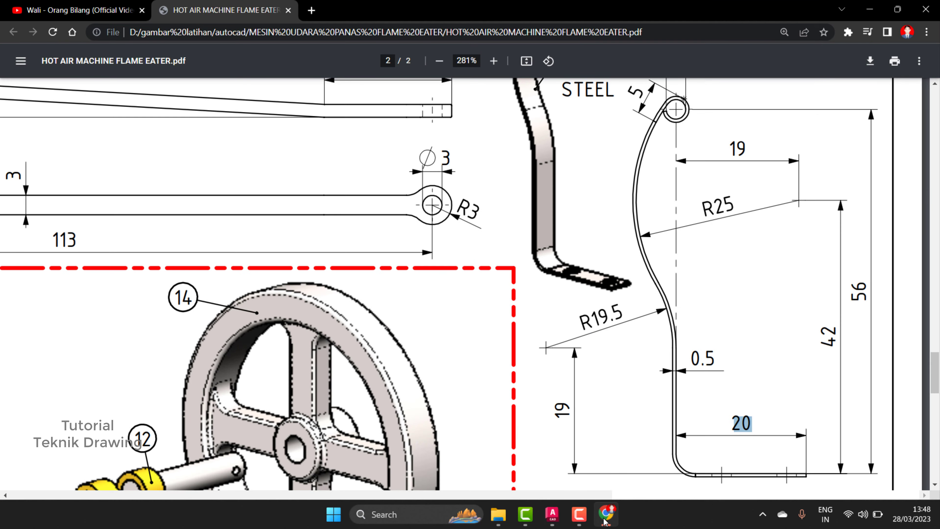
pyautogui.click(604, 521)
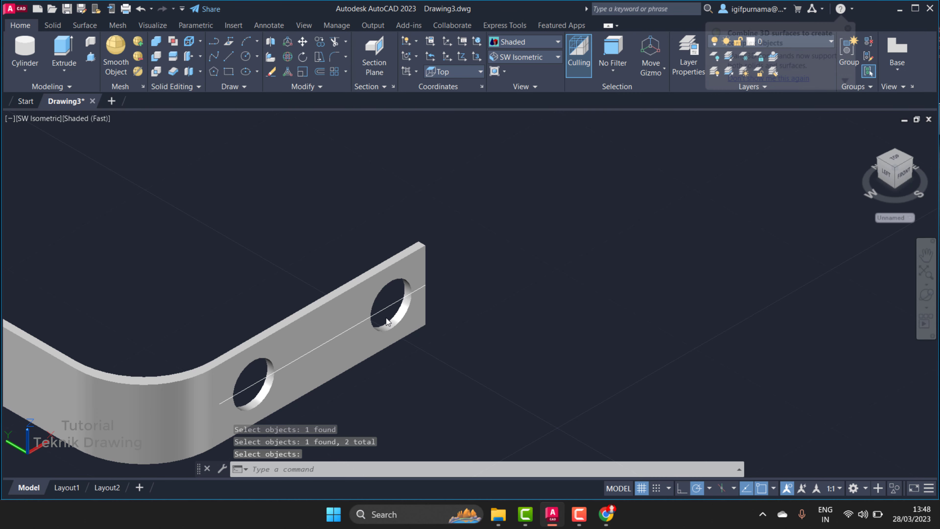
pyautogui.click(927, 296)
pyautogui.moveTo(560, 241); pyautogui.dragTo(536, 212)
pyautogui.rightClick(536, 212)
pyautogui.click(551, 219)
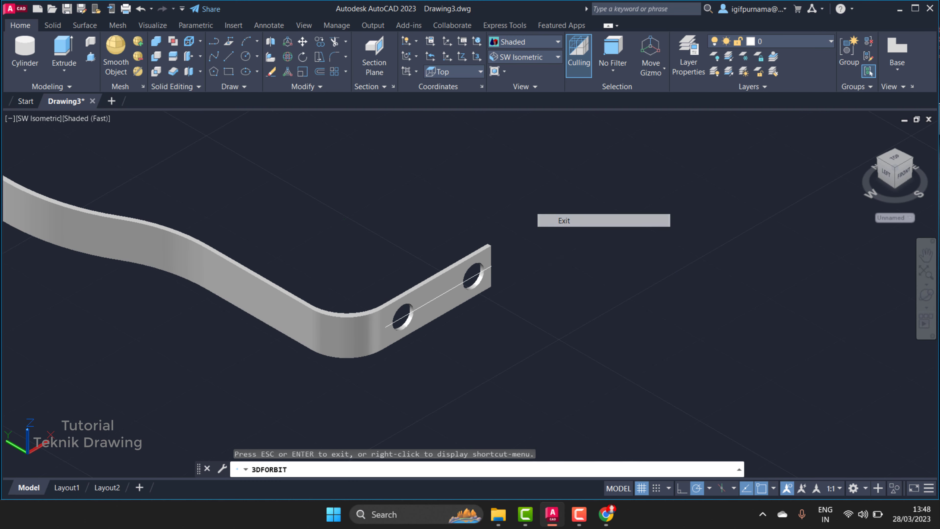
# Move the strip aside and window-select the stray short line for erasing.
pyautogui.click(302, 41)
pyautogui.click(227, 270)
pyautogui.press('Return')
pyautogui.scroll(-6, 228, 237)
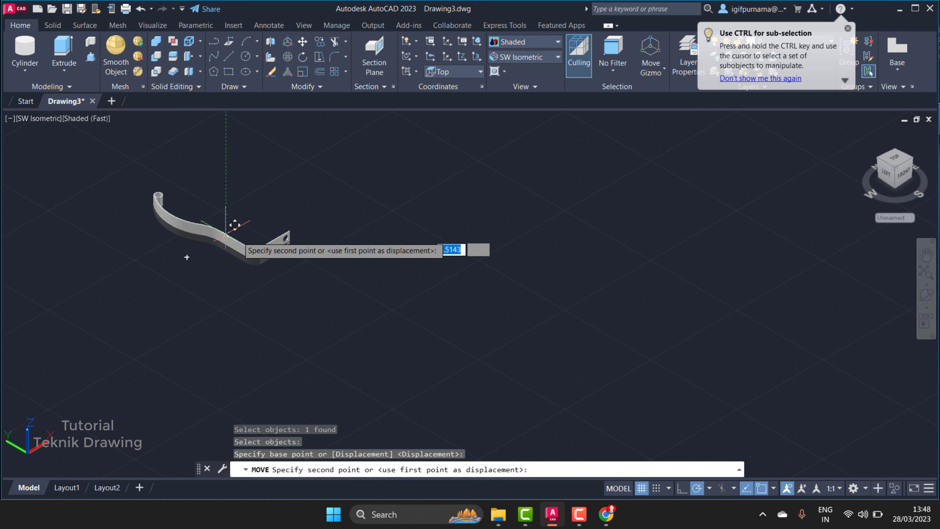
pyautogui.press('Return')
pyautogui.click(272, 73)
pyautogui.click(320, 275)
pyautogui.click(259, 209)
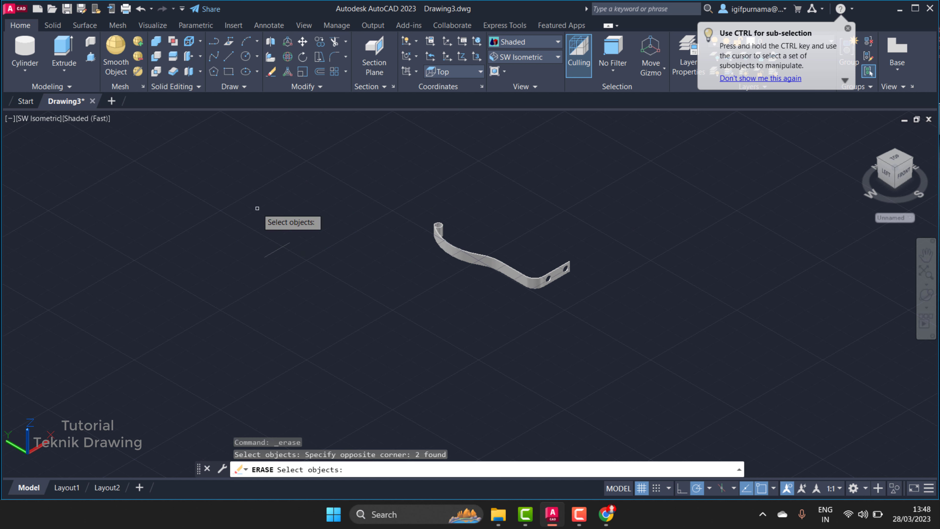
# Rotate the strip in 3D so it stands upright with the eye on top.
pyautogui.click(324, 59)
pyautogui.click(575, 312)
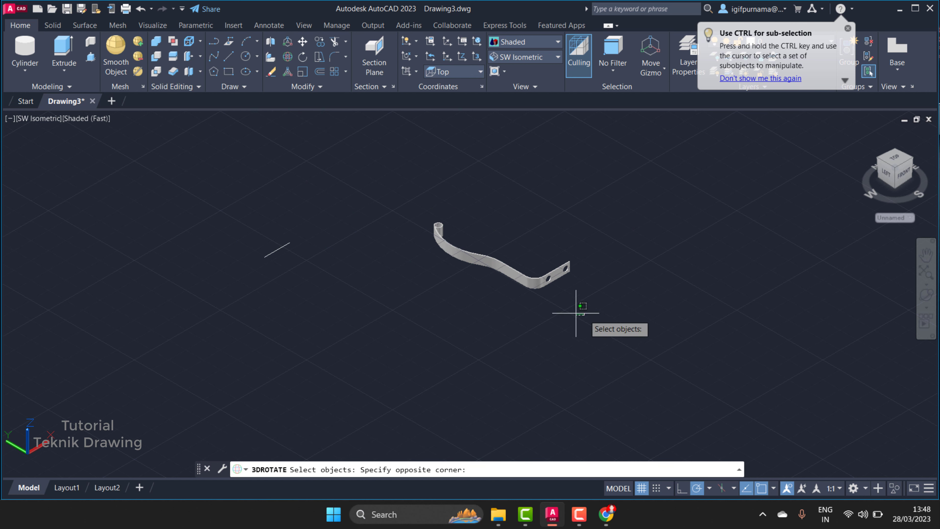
pyautogui.click(492, 237)
pyautogui.press('Return')
pyautogui.click(496, 228)
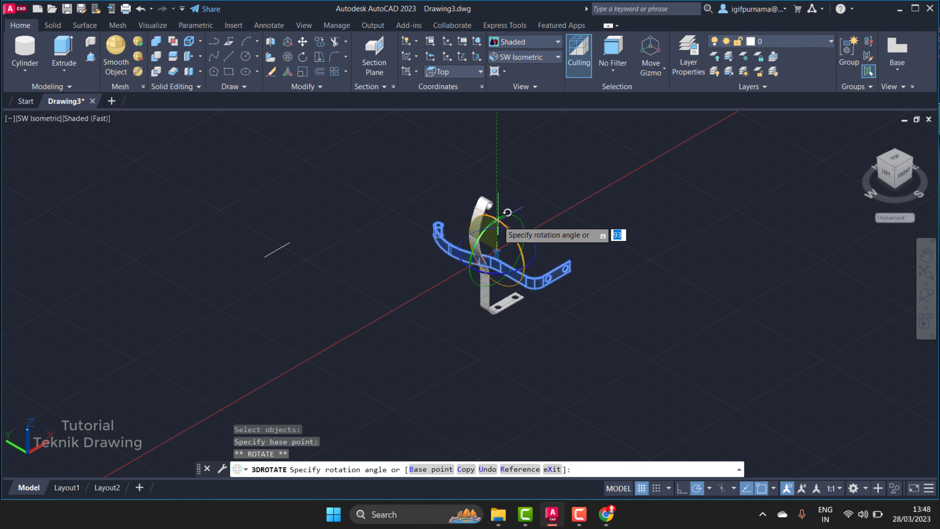
pyautogui.click(498, 164)
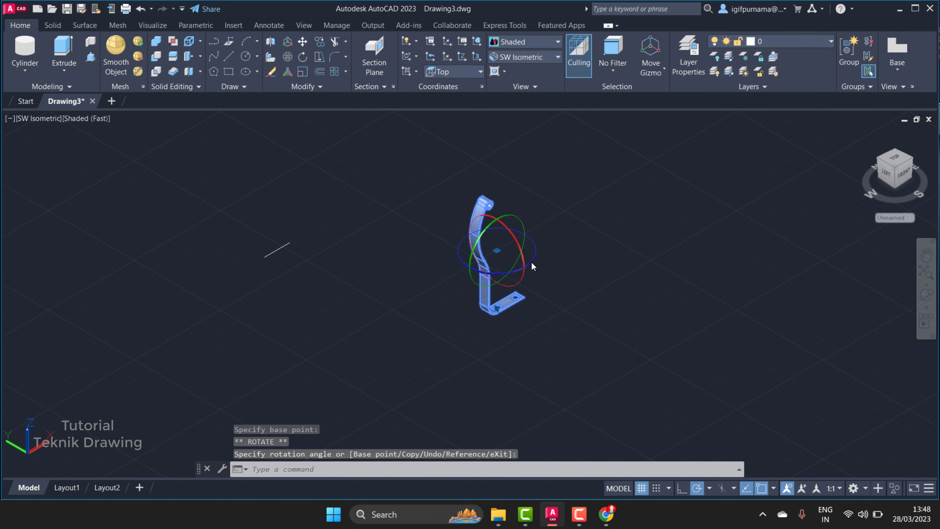
pyautogui.click(532, 263)
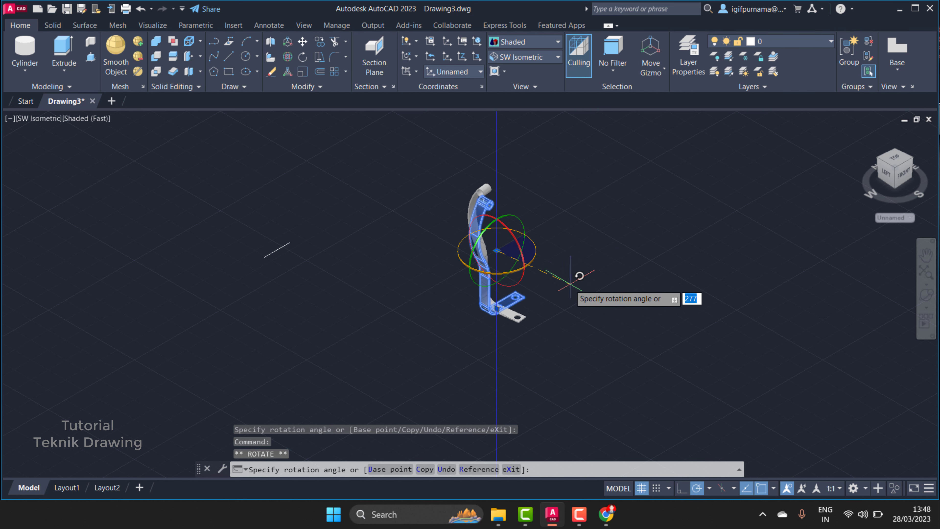
pyautogui.press('Escape')
pyautogui.press('Escape')
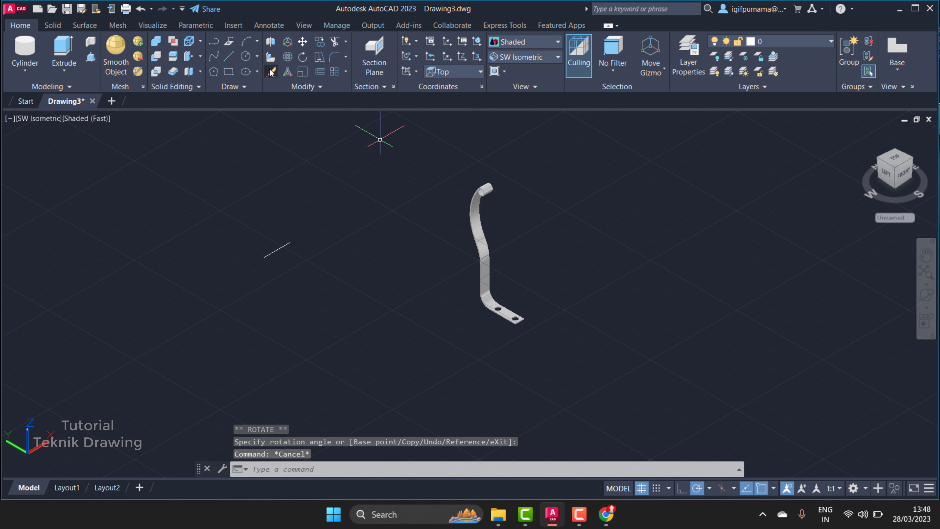
# Erase the stray short line with a crossing window.
pyautogui.click(271, 73)
pyautogui.moveTo(307, 298); pyautogui.dragTo(230, 207)
pyautogui.press('Return')
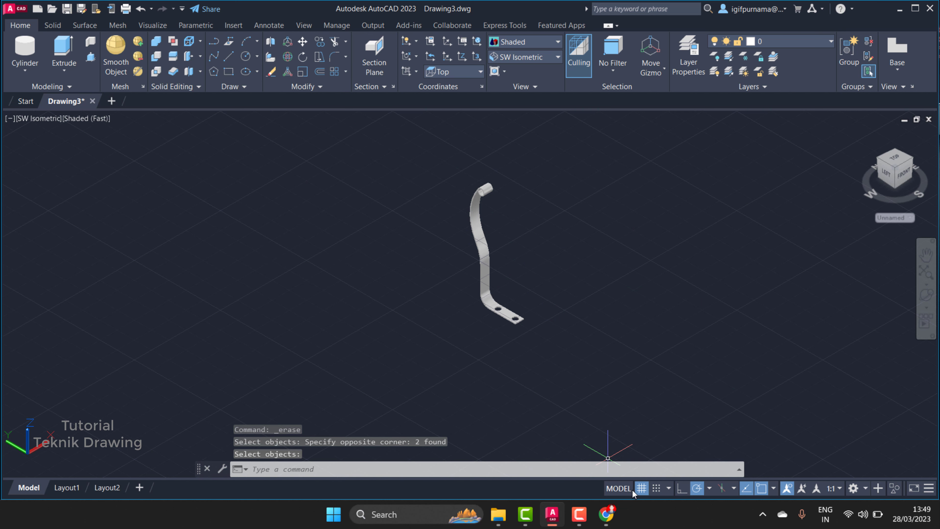
# Hide the grid, free-orbit the strip to a near-front view, then return home.
pyautogui.click(641, 488)
pyautogui.scroll(3, 513, 268)
pyautogui.scroll(-2, 512, 273)
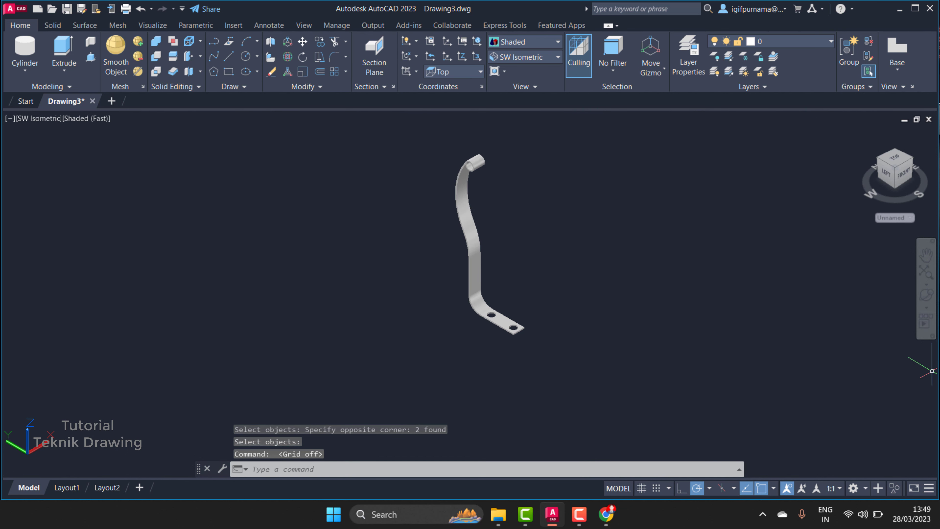
pyautogui.click(926, 308)
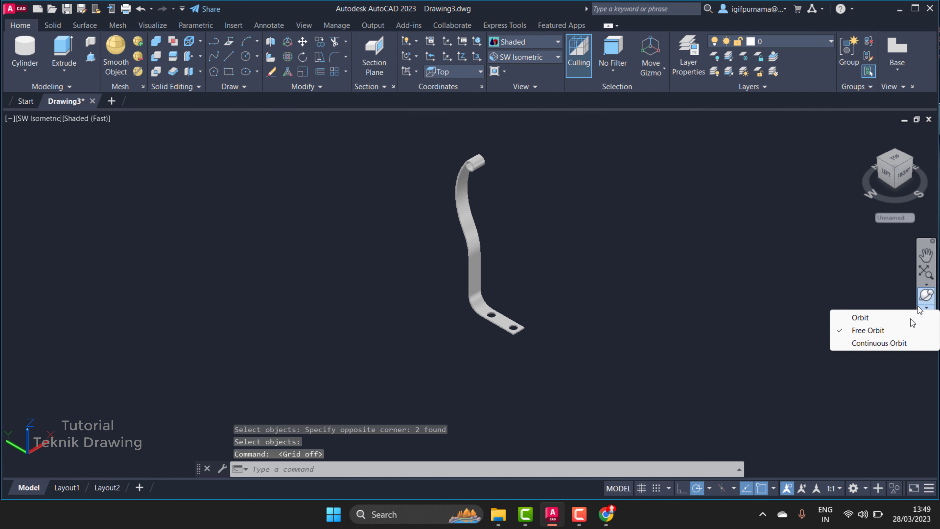
pyautogui.click(874, 332)
pyautogui.moveTo(521, 239)
pyautogui.mouseDown()
pyautogui.moveTo(480, 281)
pyautogui.moveTo(598, 285)
pyautogui.moveTo(577, 323)
pyautogui.moveTo(429, 212)
pyautogui.moveTo(589, 221)
pyautogui.moveTo(564, 200)
pyautogui.moveTo(380, 204)
pyautogui.moveTo(352, 219)
pyautogui.mouseUp()
pyautogui.rightClick(352, 219)
pyautogui.click(400, 228)
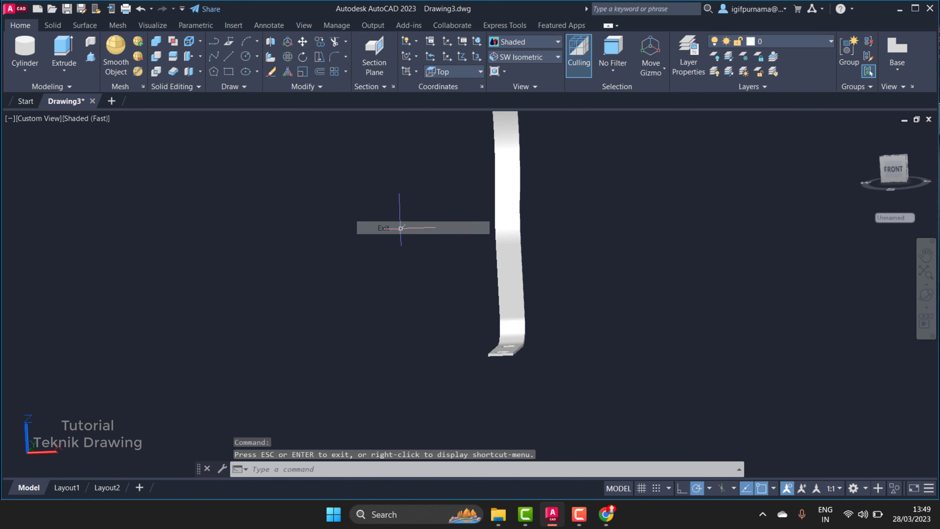
pyautogui.click(868, 142)
# Use constrained orbit to view the strip from the back left.
pyautogui.click(926, 307)
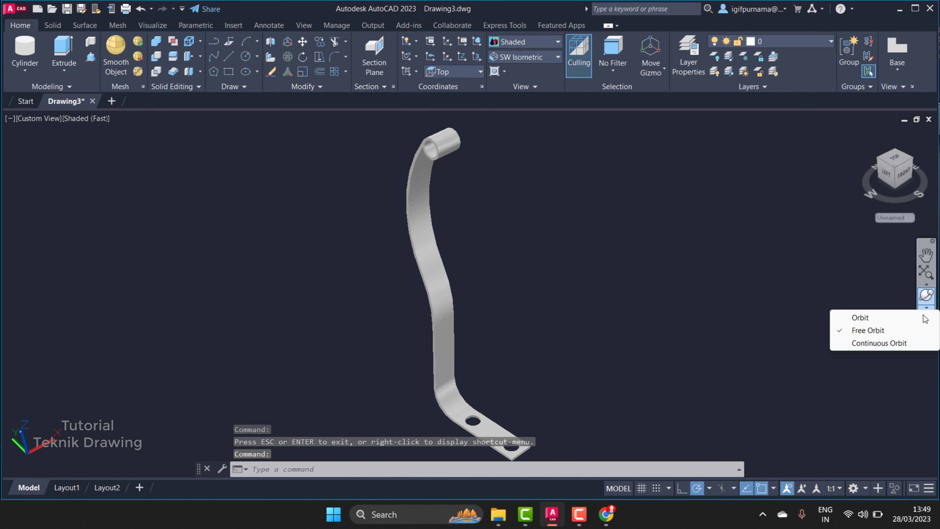
pyautogui.click(918, 318)
pyautogui.moveTo(520, 265)
pyautogui.mouseDown()
pyautogui.moveTo(642, 233)
pyautogui.moveTo(605, 256)
pyautogui.moveTo(436, 293)
pyautogui.moveTo(479, 309)
pyautogui.moveTo(564, 281)
pyautogui.moveTo(393, 310)
pyautogui.moveTo(351, 349)
pyautogui.moveTo(409, 342)
pyautogui.moveTo(434, 216)
pyautogui.moveTo(416, 142)
pyautogui.moveTo(385, 270)
pyautogui.moveTo(534, 238)
pyautogui.mouseUp()
# End orbiting and scroll through the reference PDF drawing at 211%.
pyautogui.rightClick(534, 238)
pyautogui.click(555, 244)
pyautogui.click(606, 513)
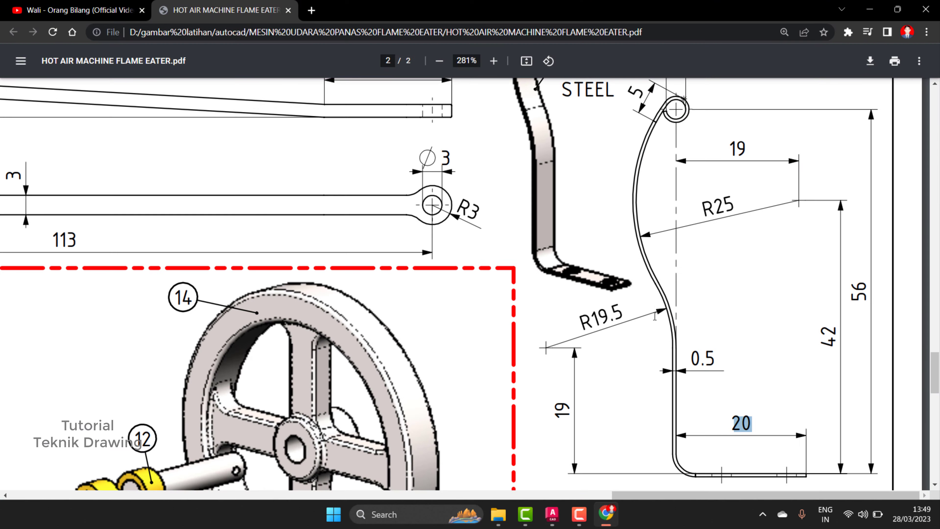
pyautogui.keyDown('ctrl'); pyautogui.scroll(-1, 651, 310); pyautogui.keyUp('ctrl')
pyautogui.scroll(5, 652, 311)
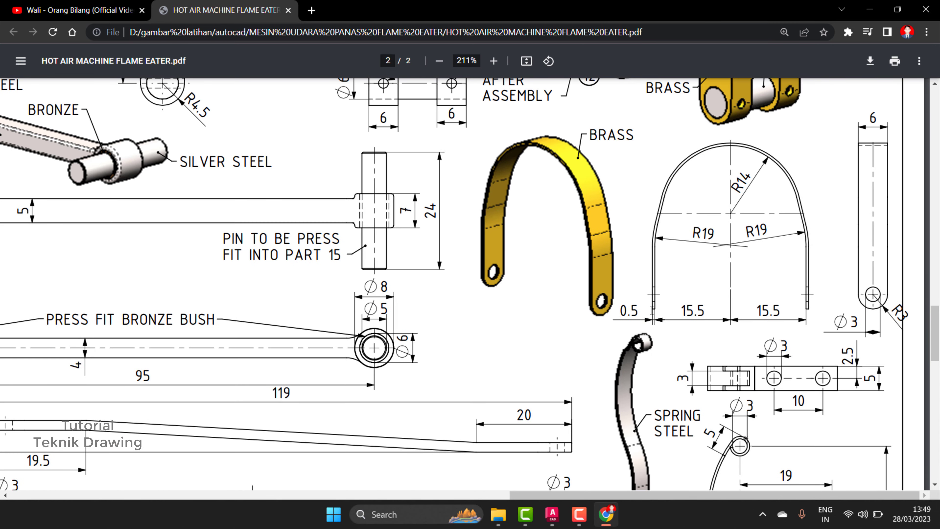
pyautogui.scroll(-3, 652, 310)
pyautogui.scroll(-3, 651, 310)
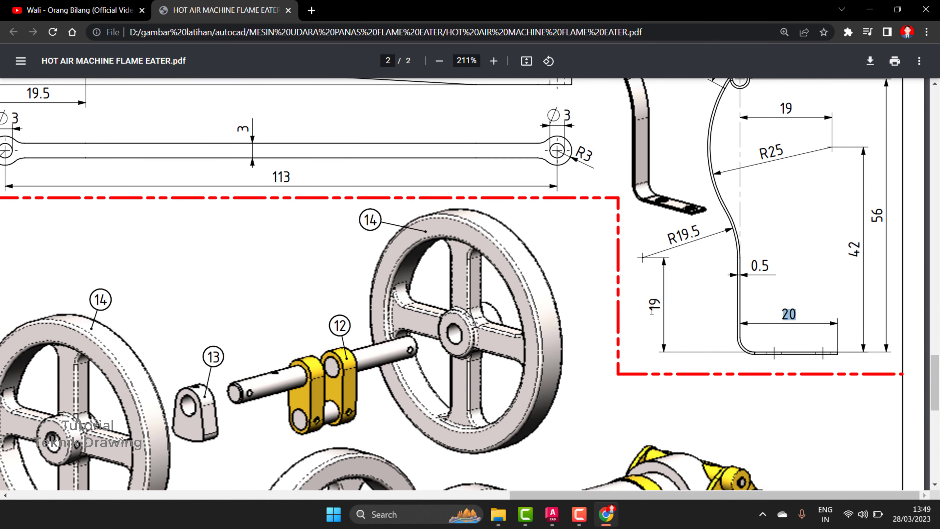
pyautogui.scroll(1, 855, 277)
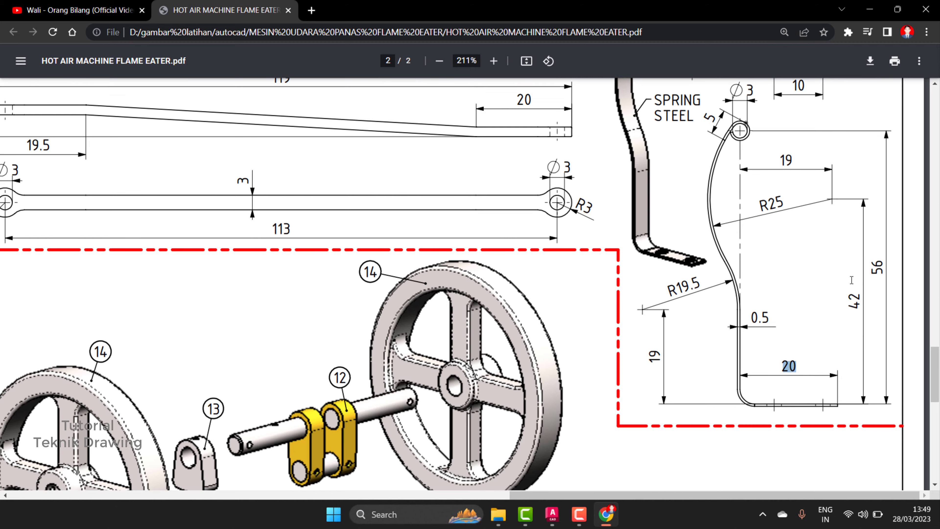
pyautogui.scroll(2, 796, 311)
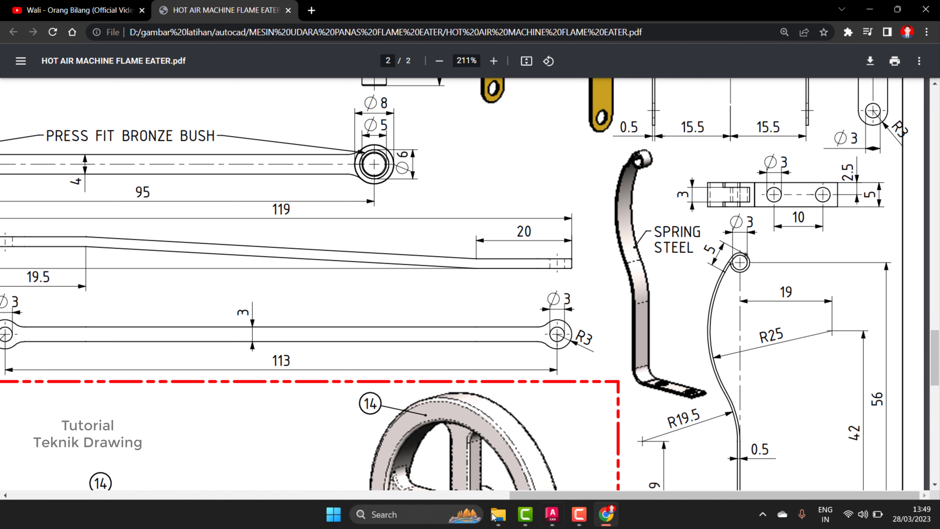
# Bring the AutoCAD Drawing3 model back to the front.
pyautogui.click(579, 514)
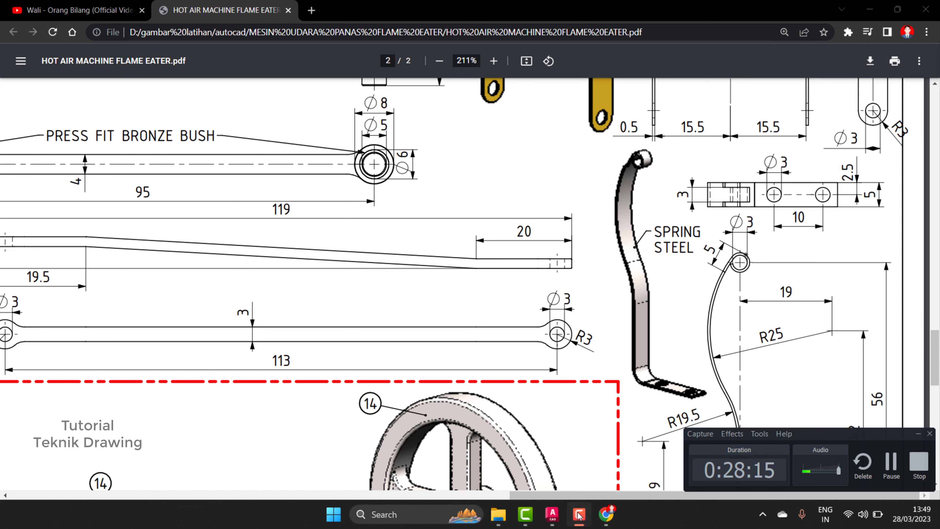
pyautogui.click(580, 515)
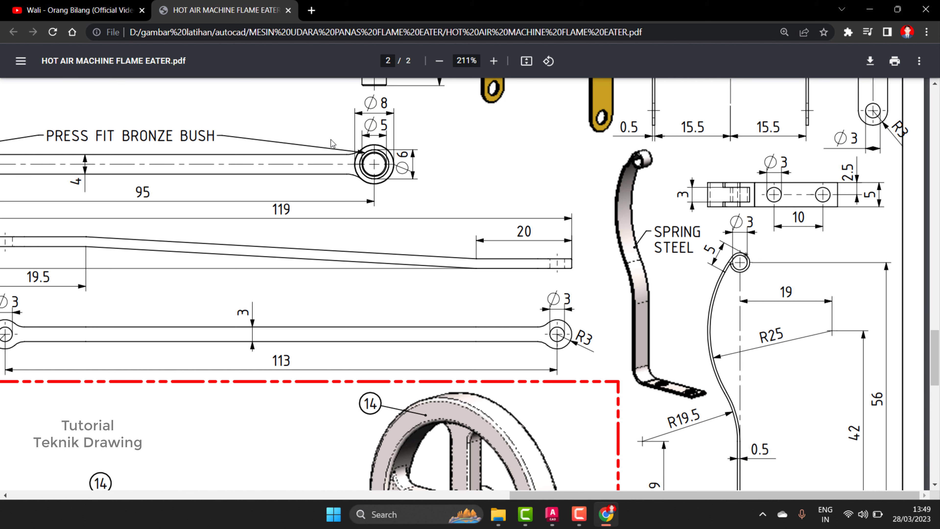
pyautogui.click(556, 518)
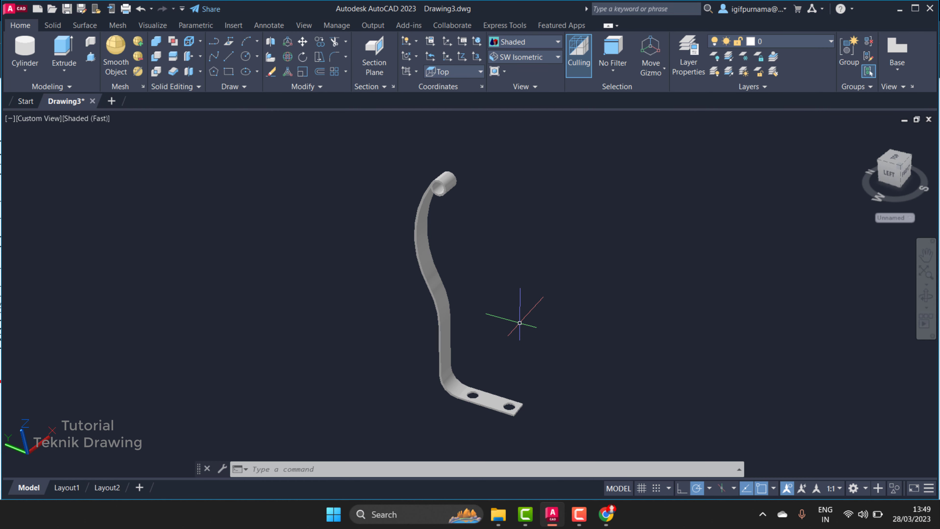